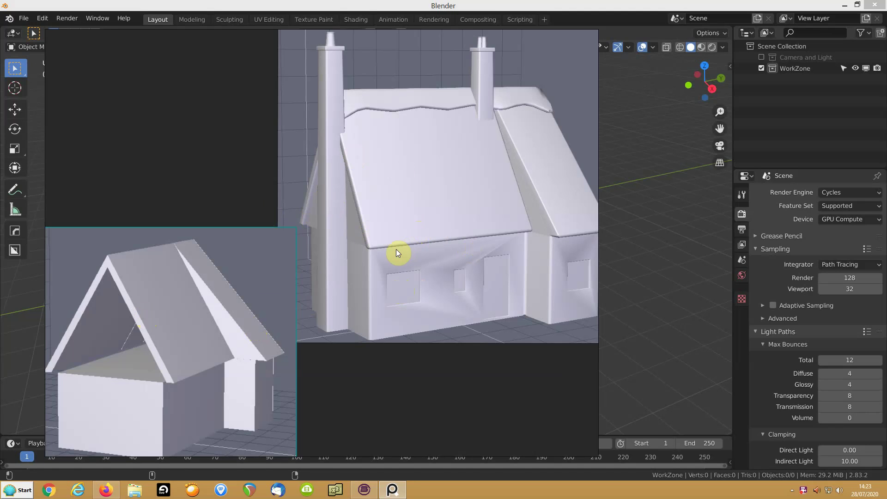
# - Dismiss the splash screen and enable Screencast Keys with a font size of 19
pyautogui.click(387, 4)
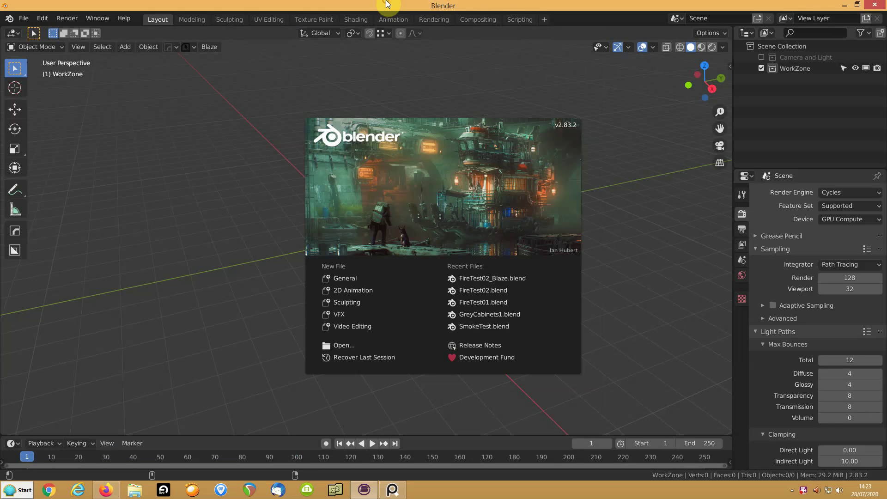
pyautogui.click(301, 162)
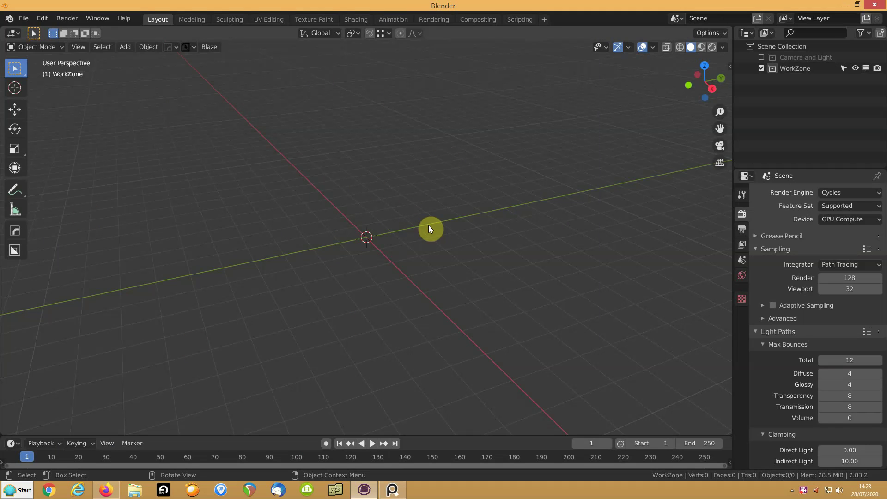
pyautogui.press('n')
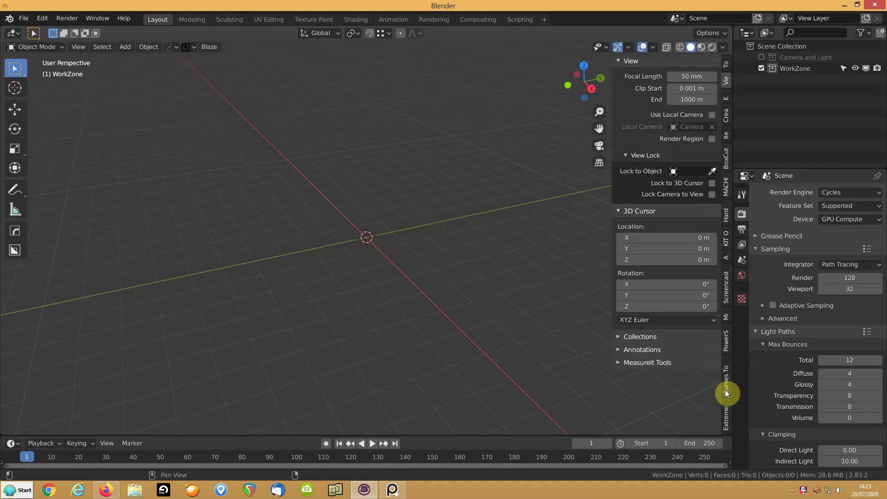
pyautogui.keyDown('ctrl'); pyautogui.scroll(-6, 725, 393); pyautogui.keyUp('ctrl')
pyautogui.keyDown('ctrl'); pyautogui.scroll(5, 725, 392); pyautogui.keyUp('ctrl')
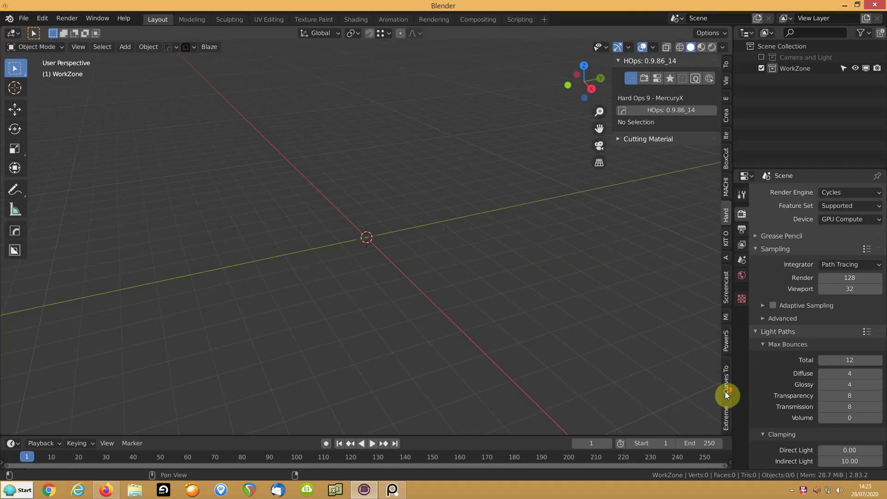
pyautogui.click(728, 284)
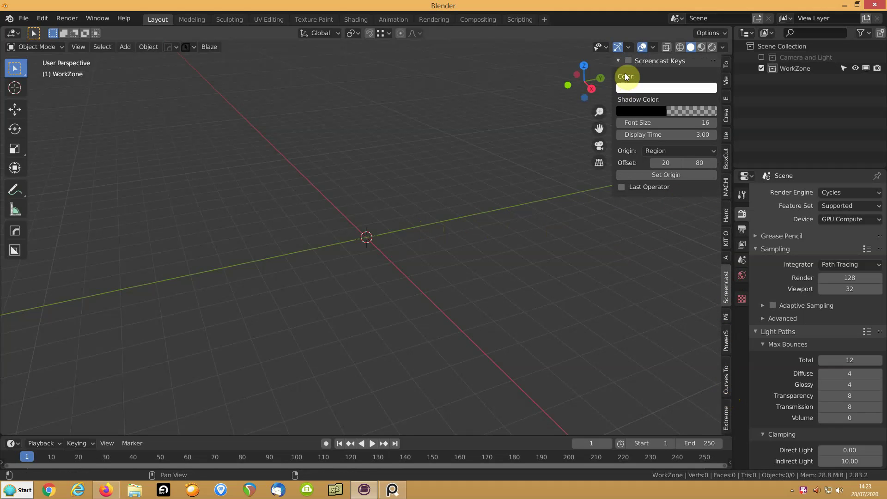
pyautogui.click(629, 61)
pyautogui.moveTo(665, 122); pyautogui.dragTo(677, 122)
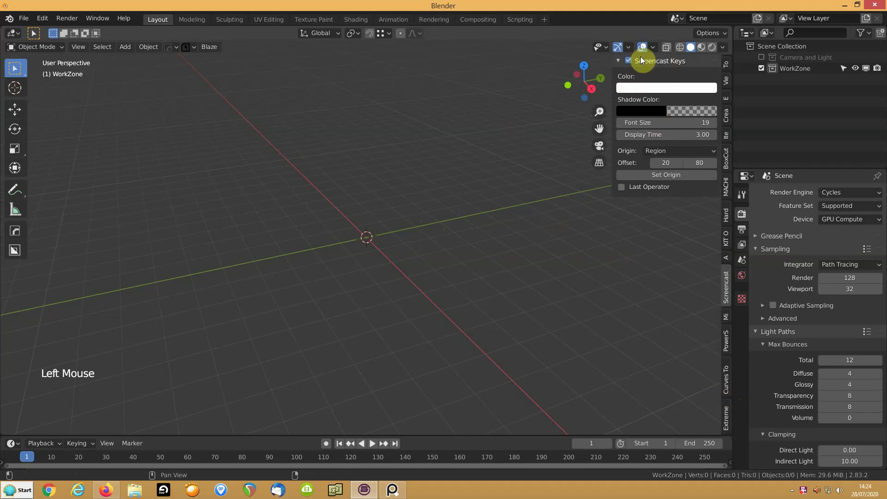
pyautogui.press('n')
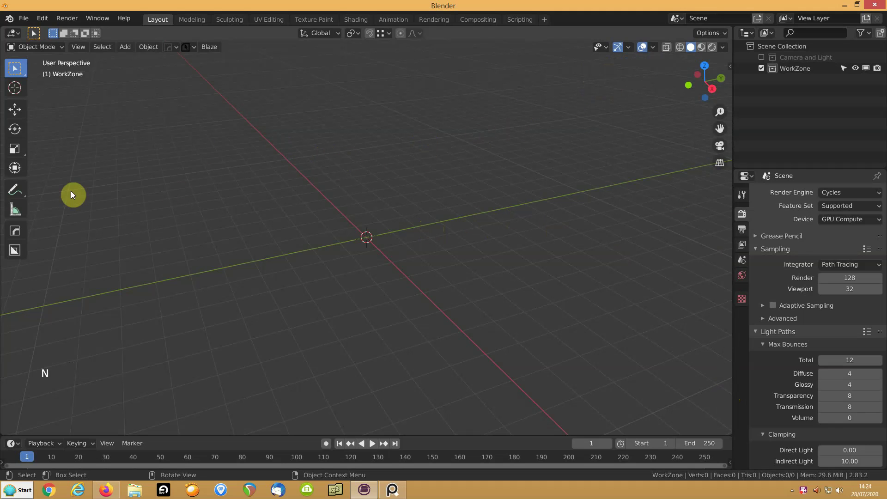
# - Add a cube mesh at the origin and delete it again
pyautogui.scroll(1, 95, 173)
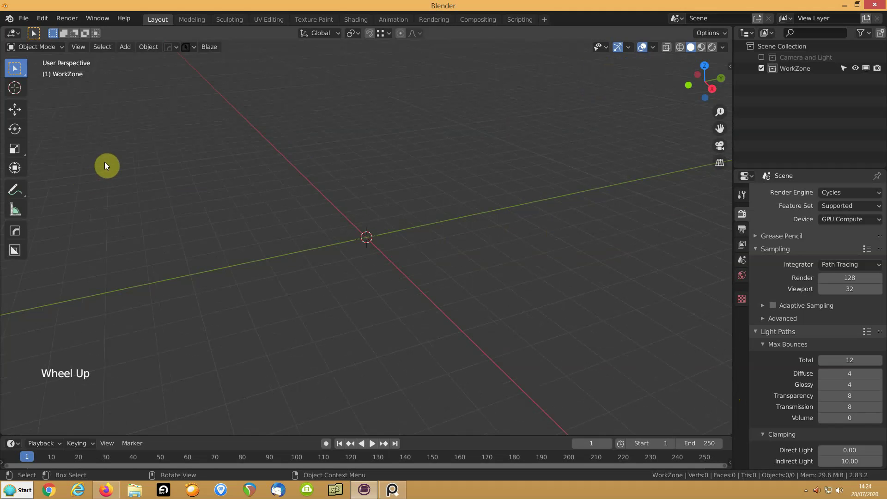
pyautogui.moveTo(228, 203); pyautogui.dragTo(247, 193, button='middle')
pyautogui.hotkey('shift', 'a')
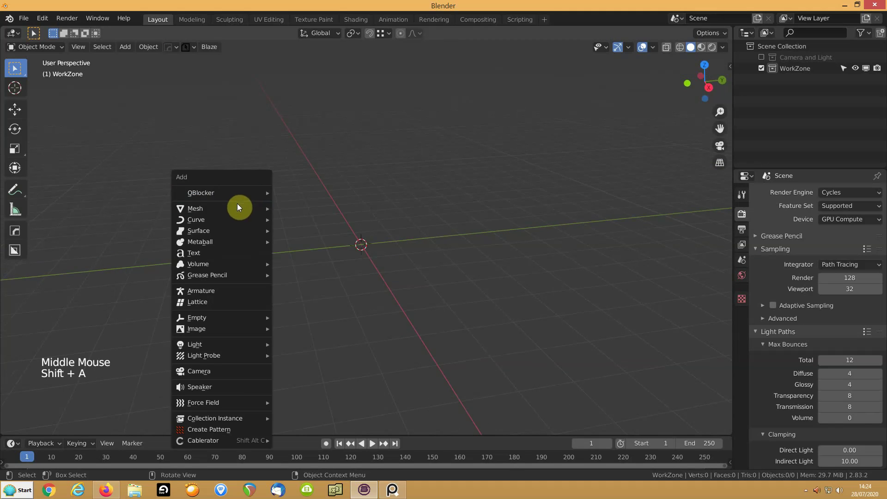
pyautogui.moveTo(237, 206)
pyautogui.click(293, 251)
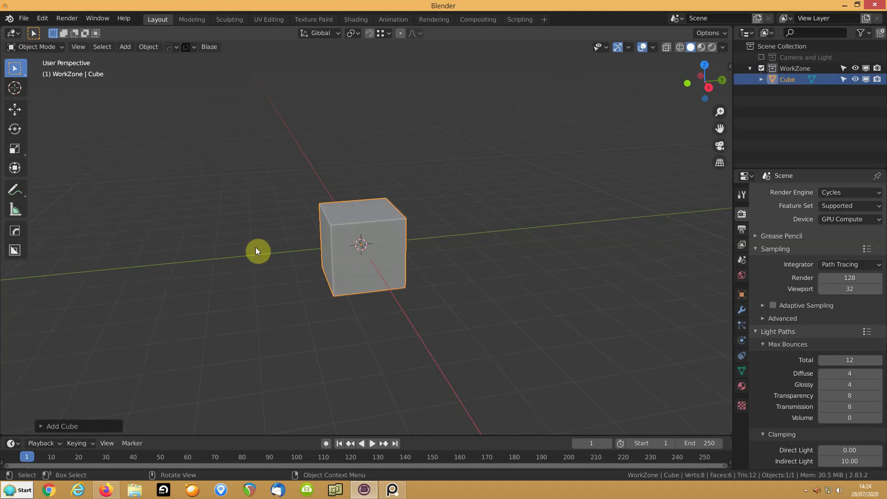
pyautogui.click(348, 243)
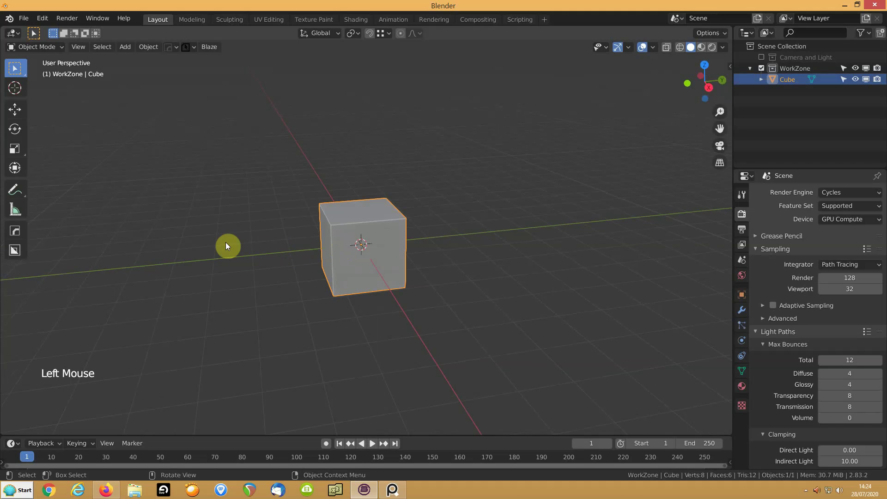
pyautogui.press('Delete')
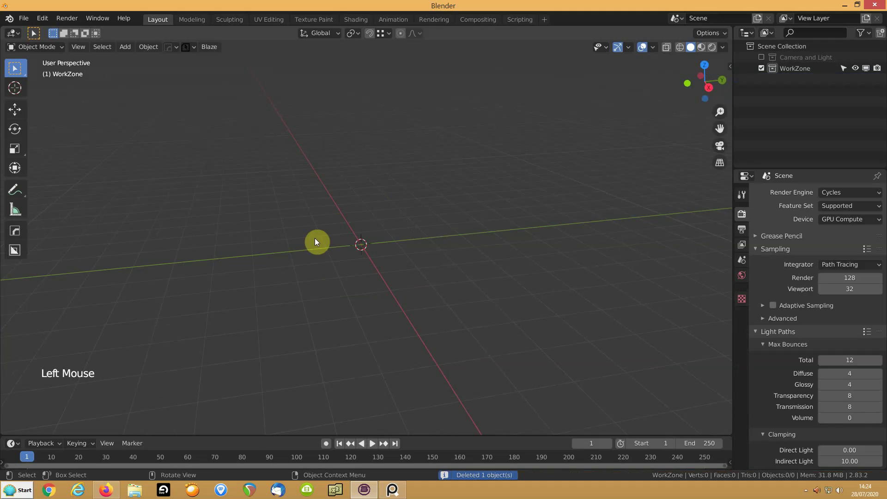
# - Add a new cube mesh at the origin
pyautogui.hotkey('shift', 'a')
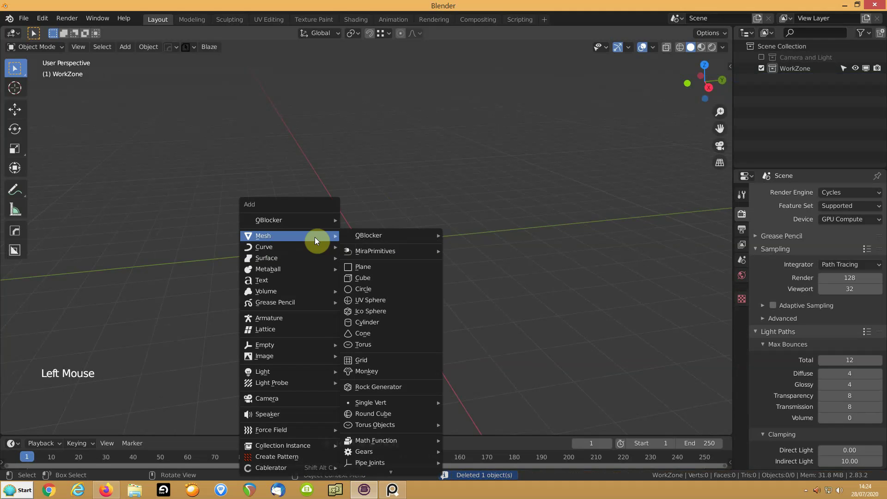
pyautogui.click(360, 277)
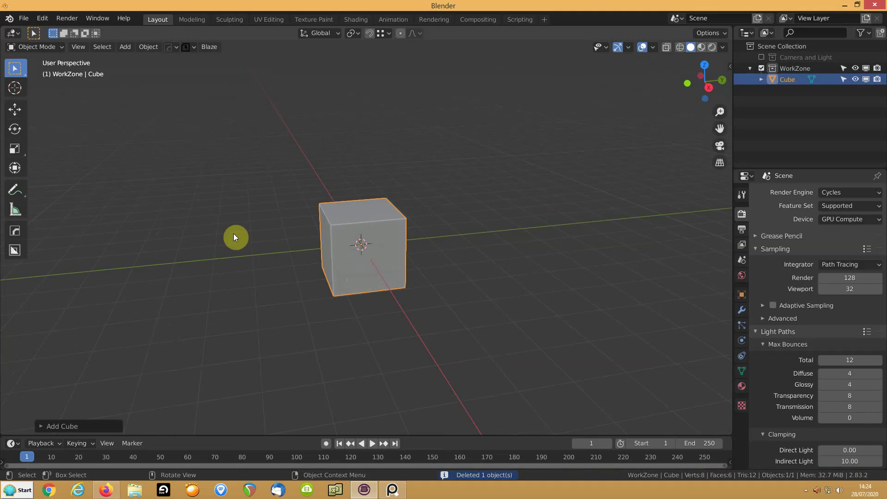
# - Examine the cube from several angles, including from below, and at close range
pyautogui.moveTo(255, 254)
pyautogui.mouseDown(button='middle')
pyautogui.moveTo(269, 259)
pyautogui.moveTo(223, 249)
pyautogui.moveTo(331, 247)
pyautogui.moveTo(217, 251)
pyautogui.moveTo(341, 257)
pyautogui.moveTo(273, 262)
pyautogui.moveTo(226, 238)
pyautogui.moveTo(363, 261)
pyautogui.moveTo(437, 232)
pyautogui.moveTo(329, 259)
pyautogui.moveTo(325, 249)
pyautogui.moveTo(273, 262)
pyautogui.moveTo(261, 290)
pyautogui.moveTo(264, 225)
pyautogui.moveTo(257, 290)
pyautogui.moveTo(267, 220)
pyautogui.moveTo(263, 279)
pyautogui.moveTo(267, 243)
pyautogui.mouseUp(button='middle')
pyautogui.keyDown('alt'); pyautogui.moveTo(229, 272); pyautogui.dragTo(236, 245, button='middle'); pyautogui.keyUp('alt')
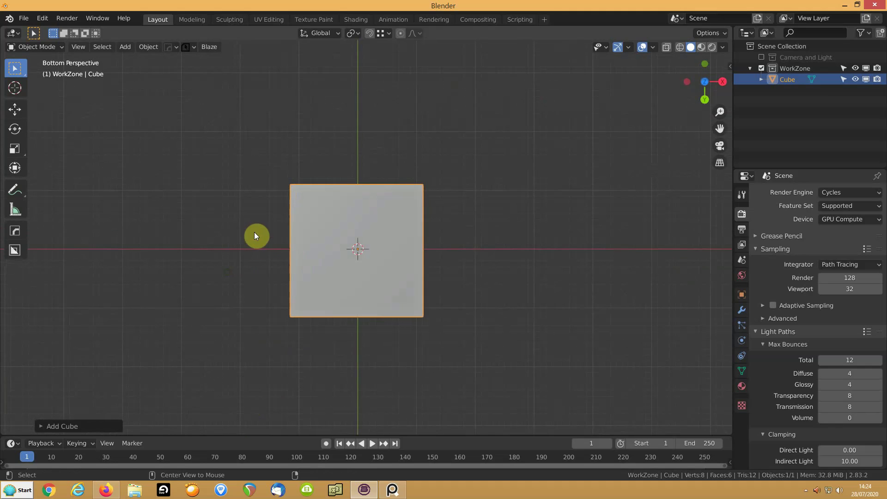
pyautogui.keyDown('alt'); pyautogui.moveTo(259, 329); pyautogui.dragTo(412, 206, button='middle'); pyautogui.keyUp('alt')
pyautogui.moveTo(353, 206); pyautogui.dragTo(368, 216, button='middle')
pyautogui.scroll(4, 375, 188)
pyautogui.scroll(-2, 370, 198)
pyautogui.scroll(2, 371, 180)
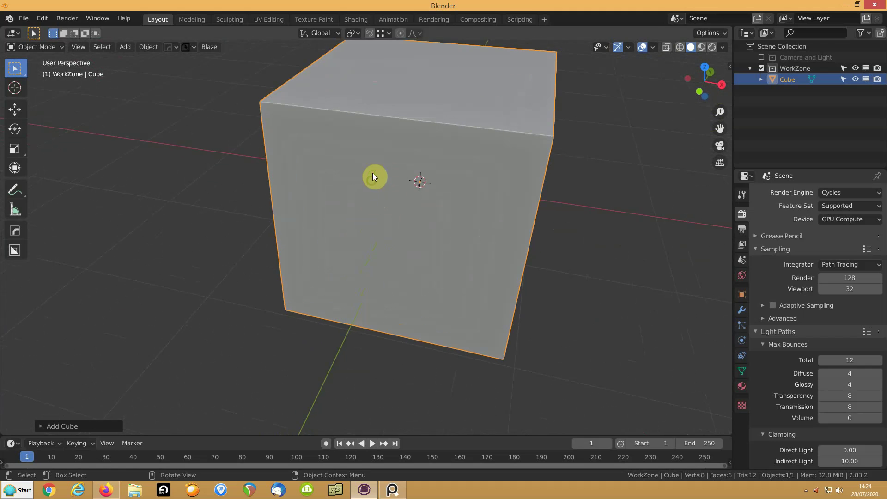
pyautogui.keyDown('shift'); pyautogui.moveTo(371, 180); pyautogui.dragTo(362, 220, button='middle'); pyautogui.keyUp('shift')
pyautogui.scroll(-4, 361, 231)
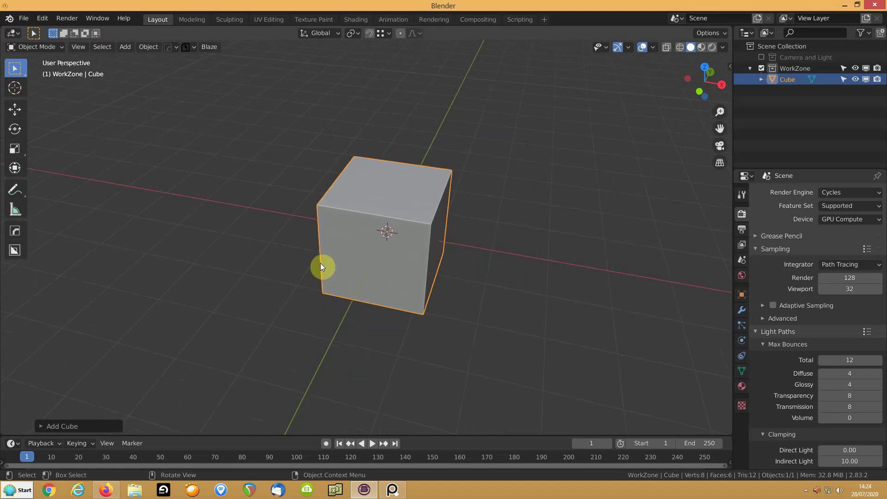
# - View the empty area away from the cube and bring the view back to frame the selected cube
pyautogui.moveTo(364, 255); pyautogui.dragTo(248, 230, button='middle')
pyautogui.scroll(-6, 479, 213)
pyautogui.keyDown('shift'); pyautogui.moveTo(540, 209); pyautogui.dragTo(137, 242, button='middle'); pyautogui.keyUp('shift')
pyautogui.click(404, 178)
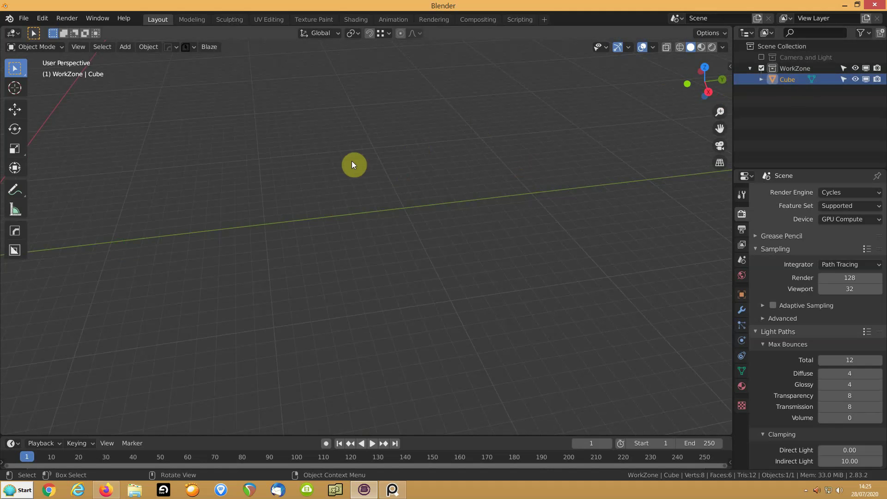
pyautogui.press('KP_Decimal')
pyautogui.scroll(-2, 350, 161)
pyautogui.moveTo(350, 165); pyautogui.dragTo(374, 249, button='middle')
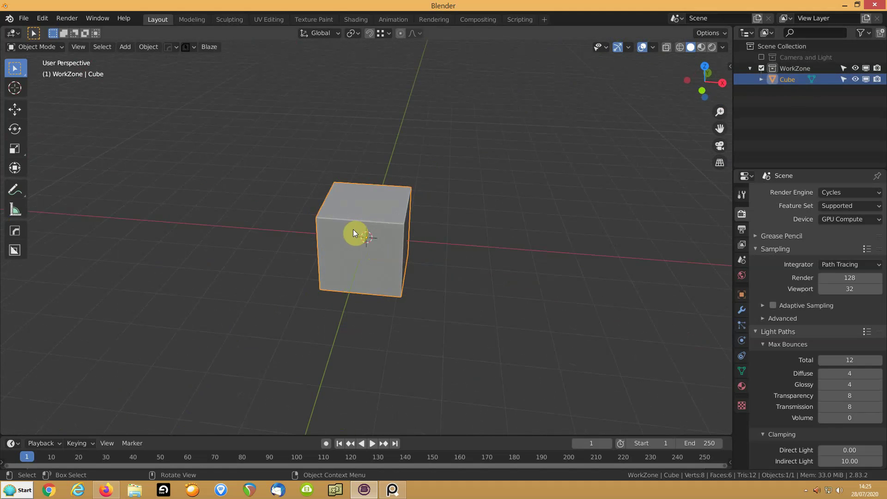
# - Try moving the cube freely and restore its original position
pyautogui.moveTo(352, 229); pyautogui.dragTo(336, 197)
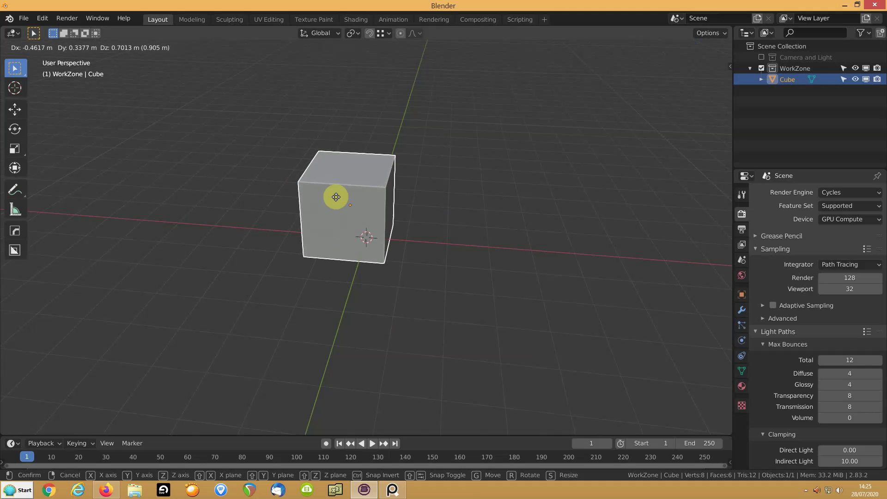
pyautogui.rightClick(336, 196)
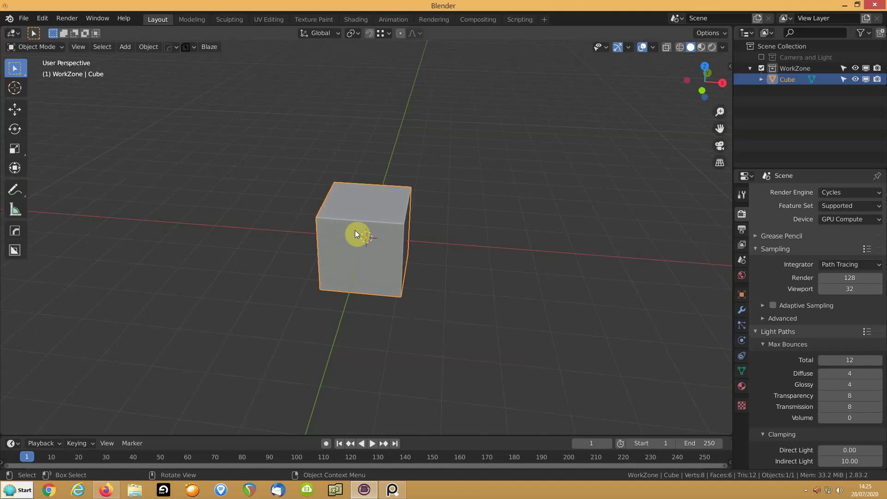
pyautogui.press('g')
pyautogui.click(242, 195)
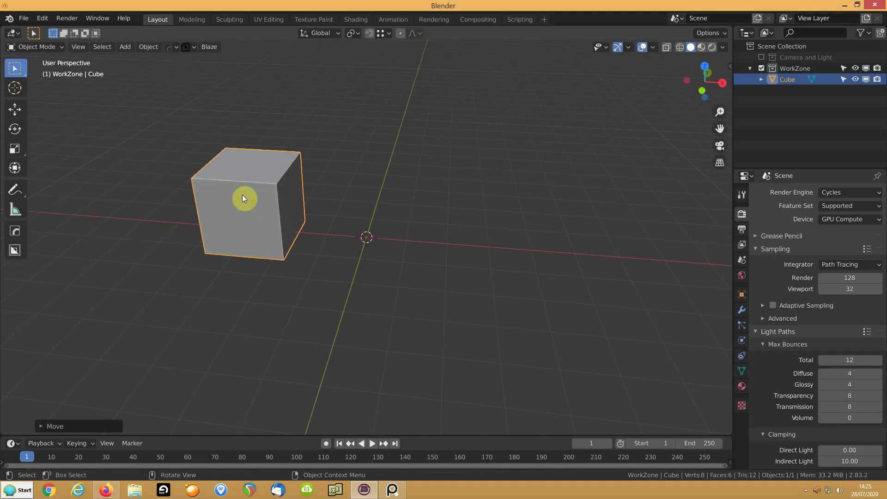
pyautogui.hotkey('ctrl', 'z')
# - Try rotating the cube, including trackball rotation, and scaling it, cancelling each transform
pyautogui.press('r')
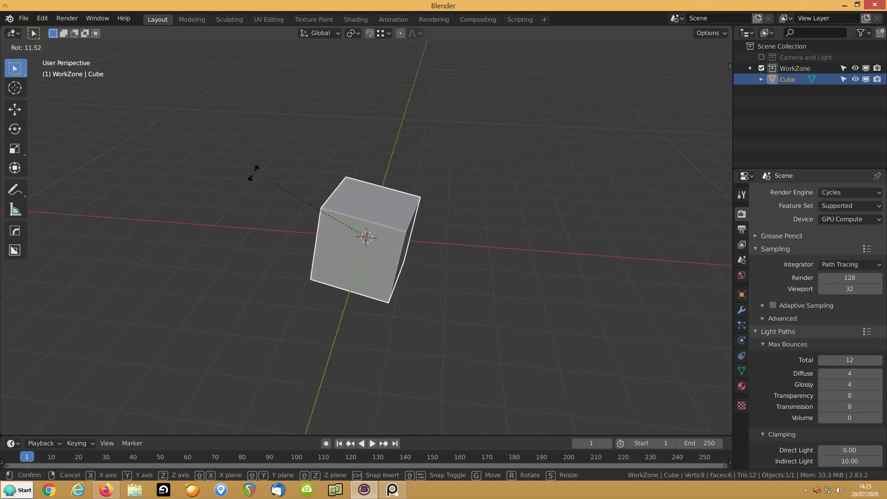
pyautogui.press('r')
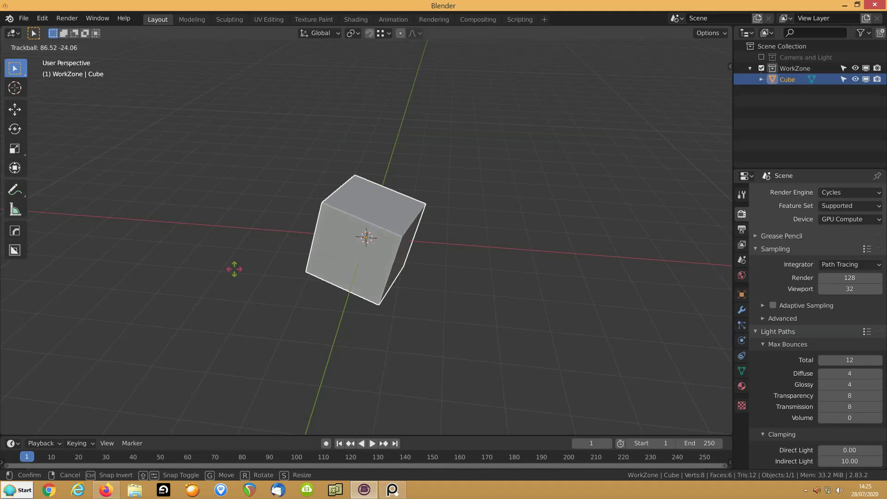
pyautogui.rightClick(234, 269)
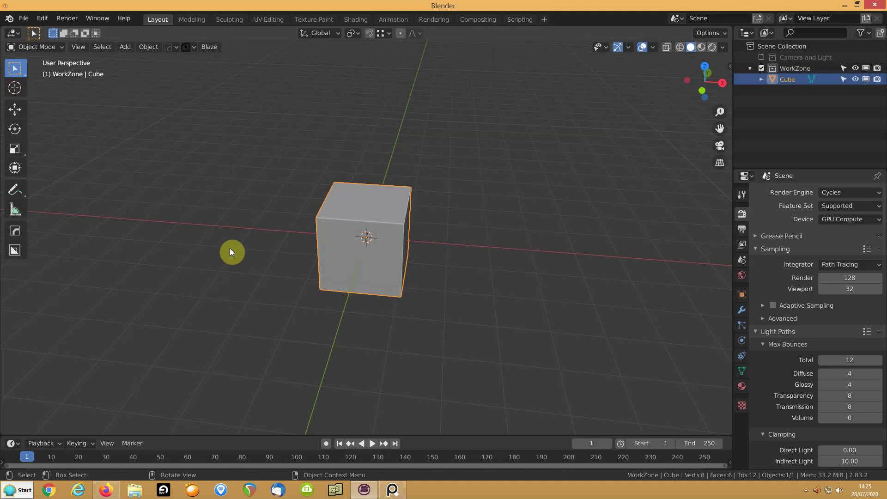
pyautogui.press('s')
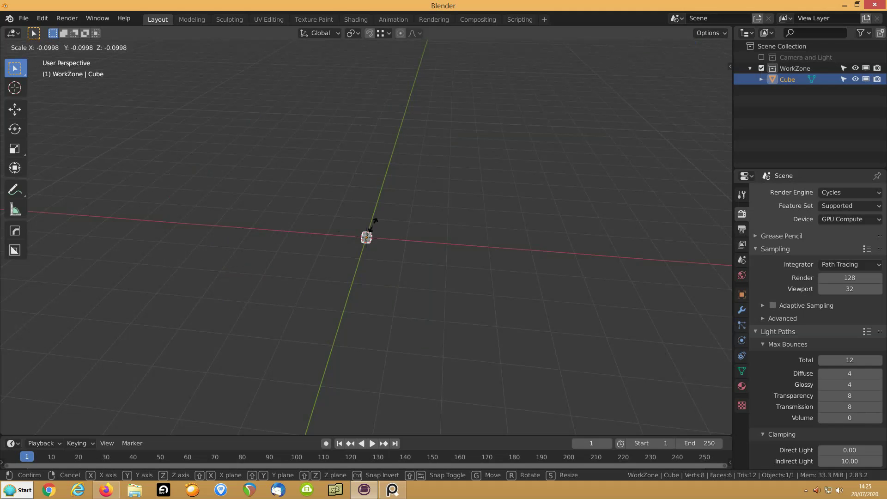
pyautogui.click(228, 262)
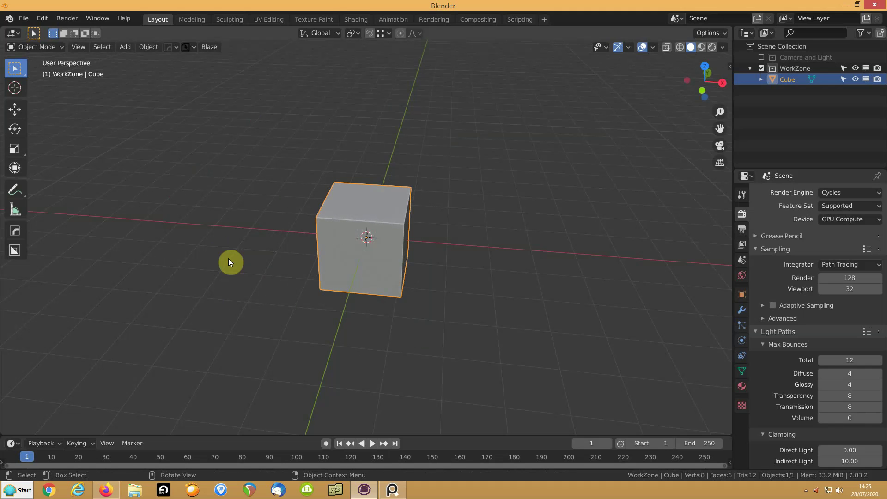
# - Try the move, rotate and scale transforms on the cube once more, cancelling each one
pyautogui.press('g')
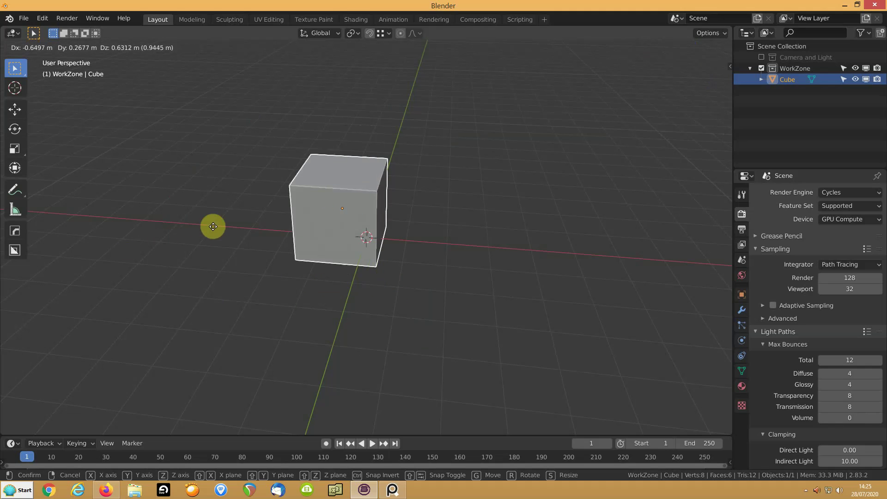
pyautogui.rightClick(213, 236)
pyautogui.press('r')
pyautogui.rightClick(192, 284)
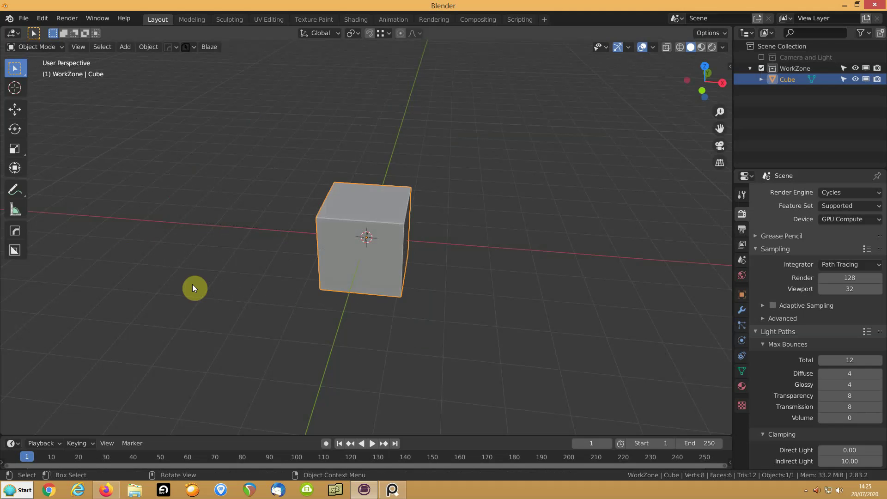
pyautogui.press('s')
pyautogui.rightClick(180, 269)
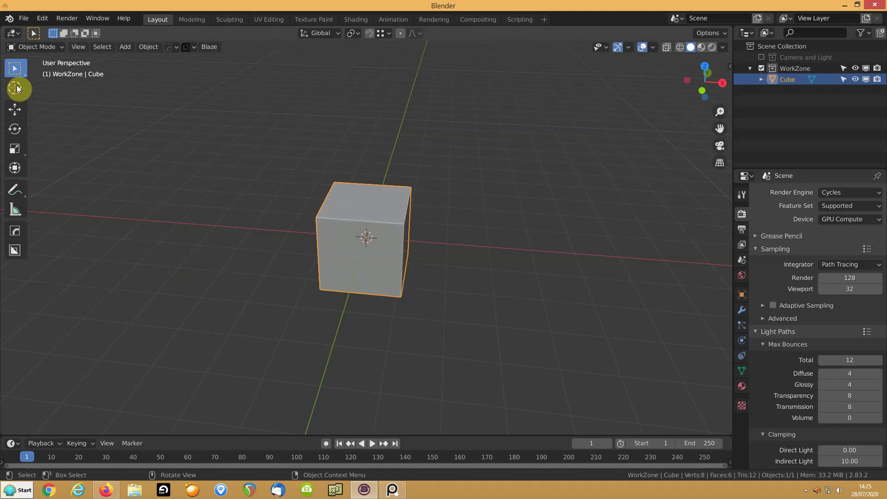
# - Try the Move, Rotate and Scale tool gizmos on the cube and return to the Select Box tool
pyautogui.click(13, 113)
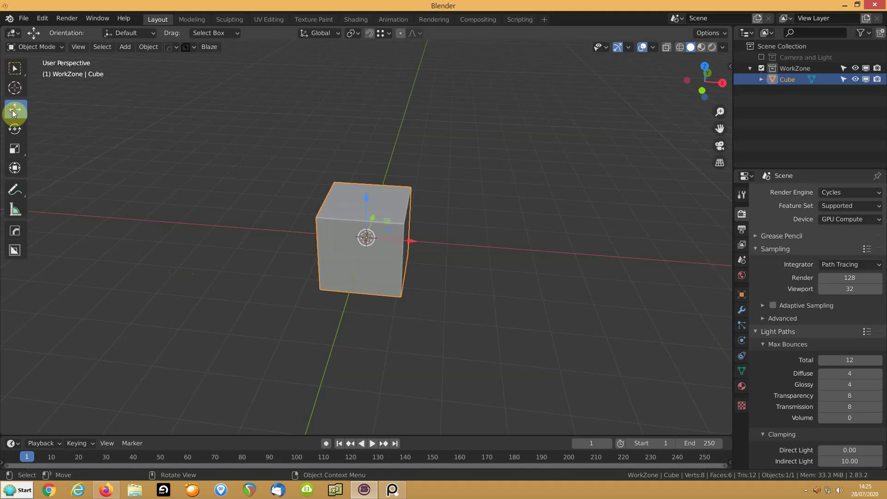
pyautogui.click(15, 130)
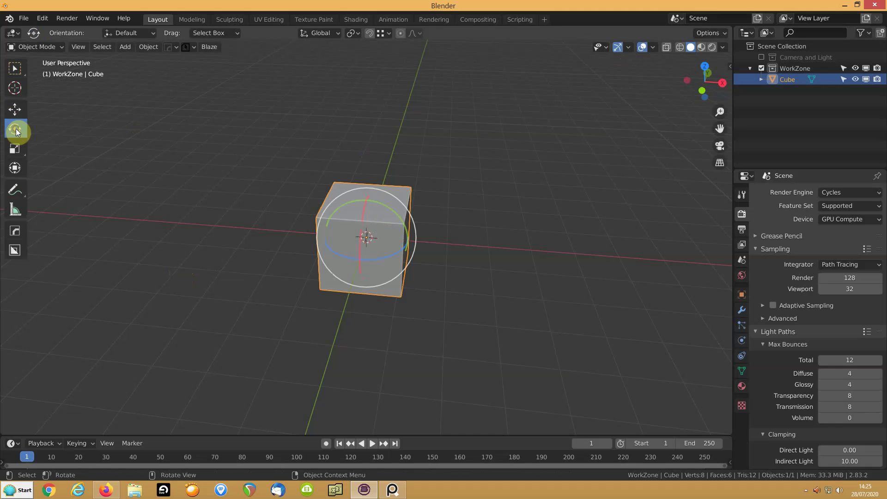
pyautogui.click(18, 152)
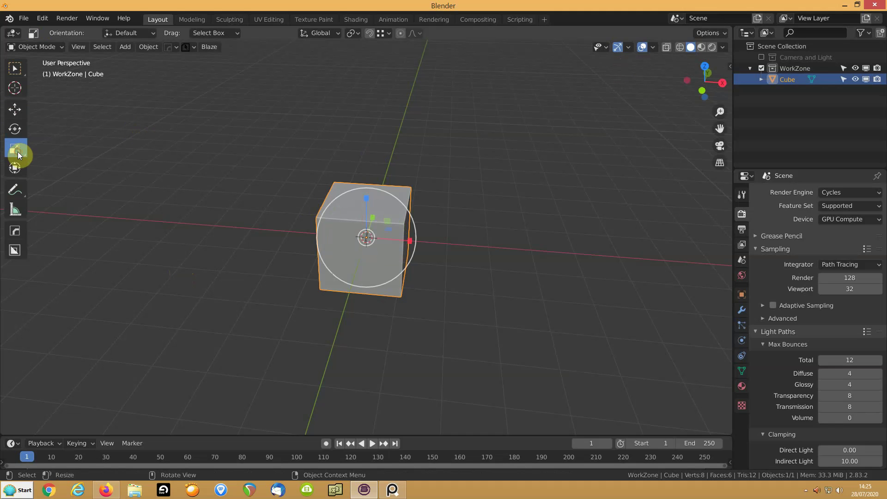
pyautogui.click(14, 129)
pyautogui.click(13, 110)
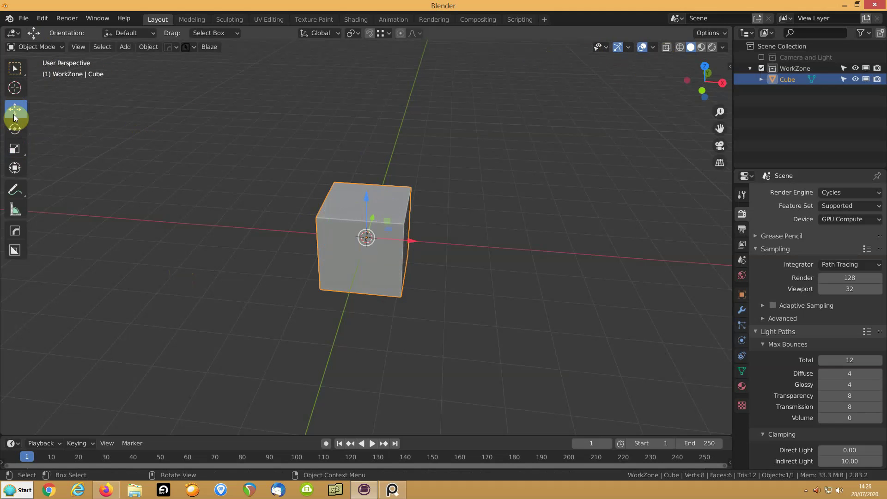
pyautogui.click(13, 74)
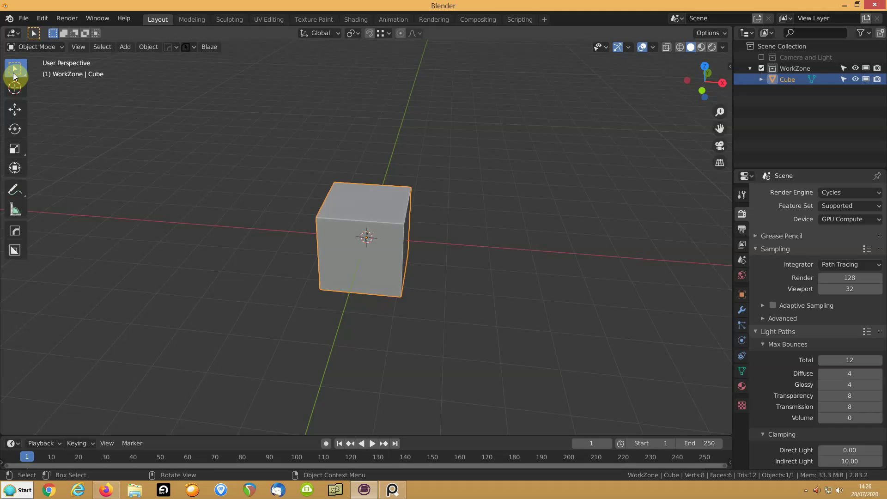
# - Box-select the cube and switch from the Select Box tool to the Tweak tool
pyautogui.moveTo(239, 144); pyautogui.dragTo(451, 361)
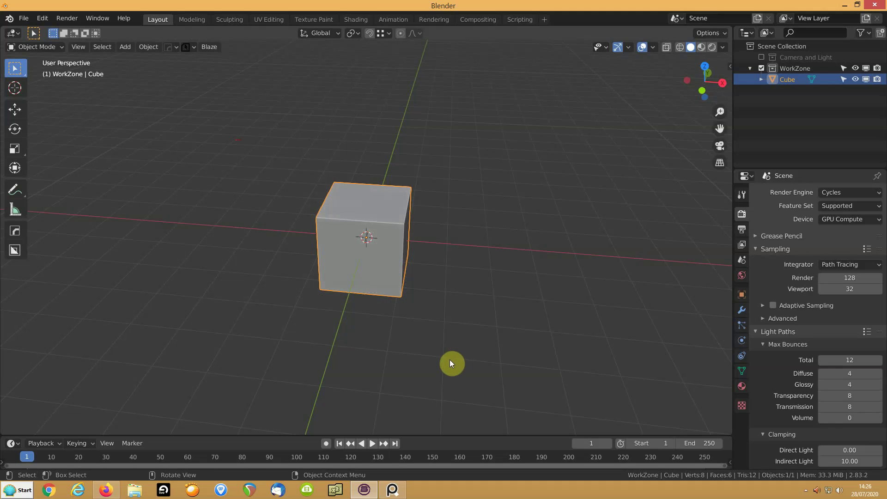
pyautogui.click(16, 70)
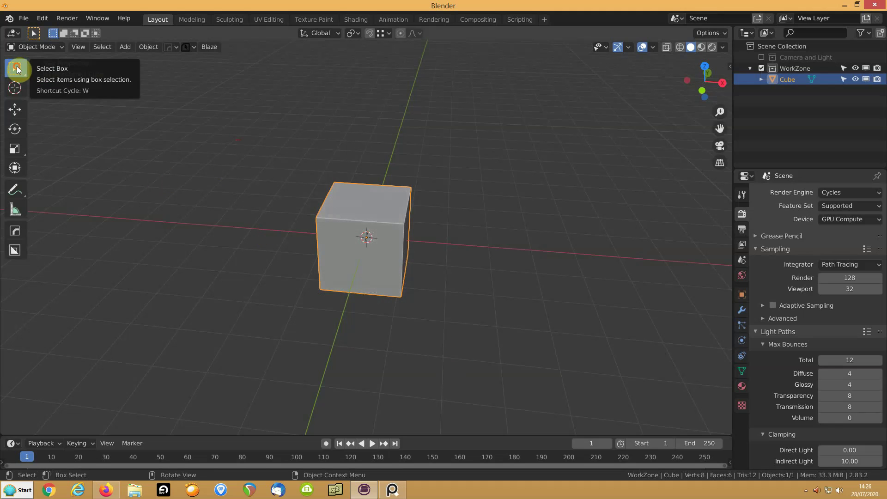
pyautogui.click(16, 70)
pyautogui.click(62, 71)
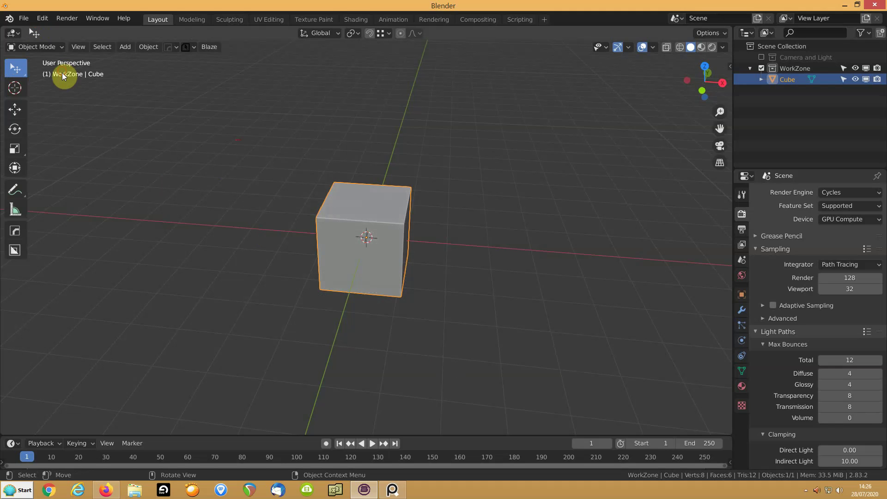
# - Try moving the whole cube away from the origin with the Tweak tool and undo each move
pyautogui.moveTo(350, 229); pyautogui.dragTo(154, 206)
pyautogui.hotkey('ctrl', 'z')
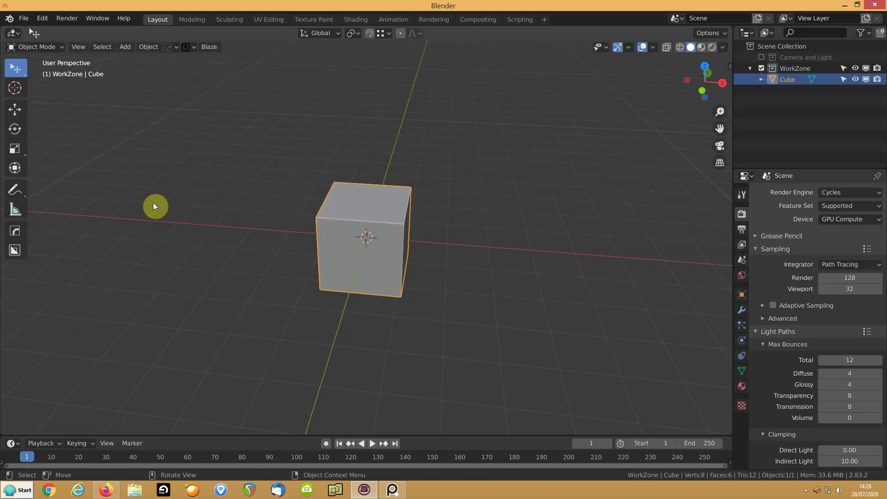
pyautogui.moveTo(365, 234); pyautogui.dragTo(126, 209)
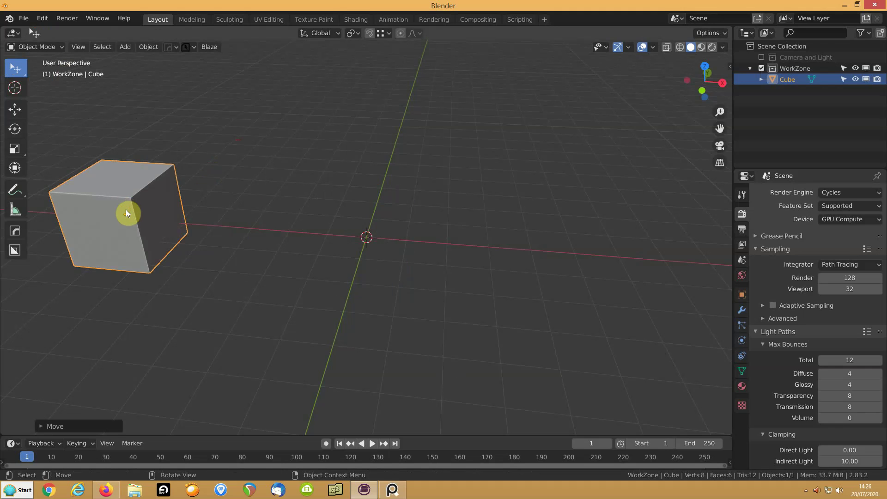
pyautogui.hotkey('ctrl', 'z')
# - Enter Edit Mode, select the top front vertex nearest negative X on the cube, and activate the Tweak tool
pyautogui.press('Tab')
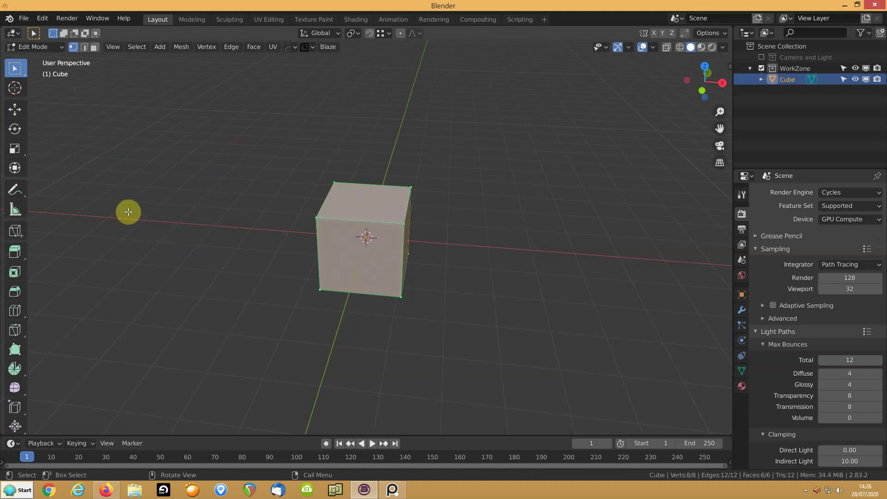
pyautogui.click(317, 217)
pyautogui.moveTo(317, 216); pyautogui.dragTo(208, 212)
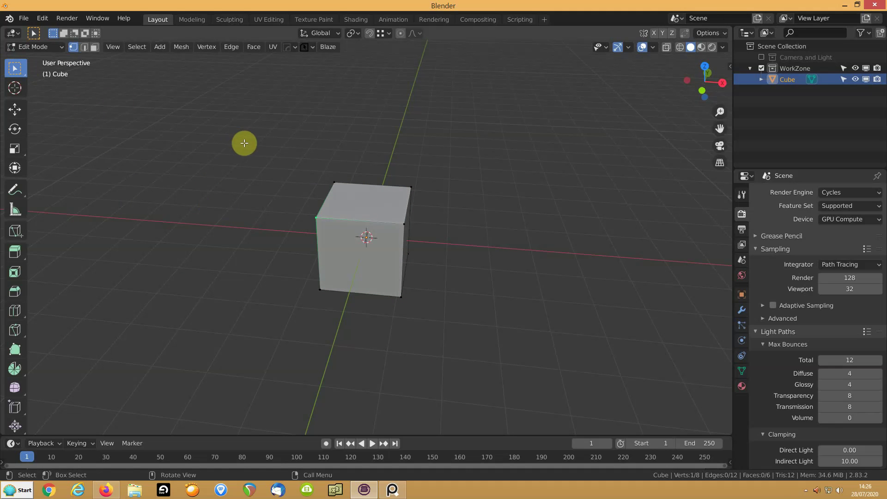
pyautogui.click(23, 74)
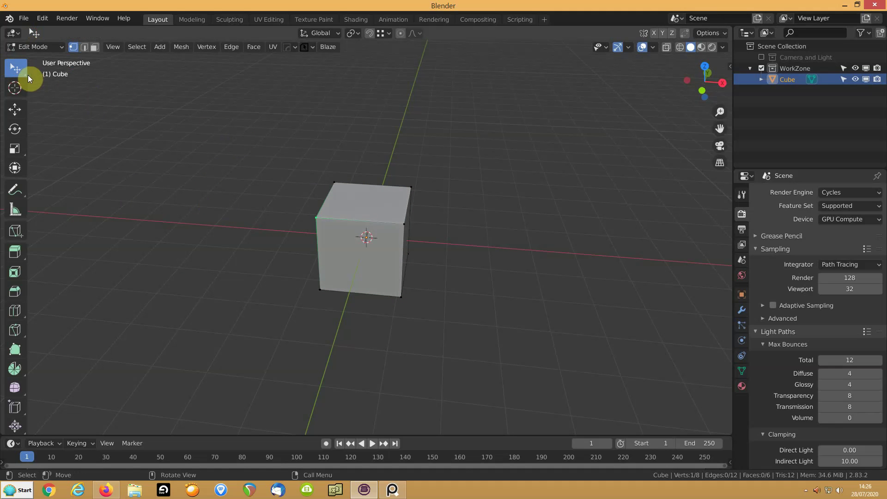
# - Try pulling the cube's two top front vertices out of place, undo both moves and return to Object Mode
pyautogui.moveTo(317, 218); pyautogui.dragTo(192, 219)
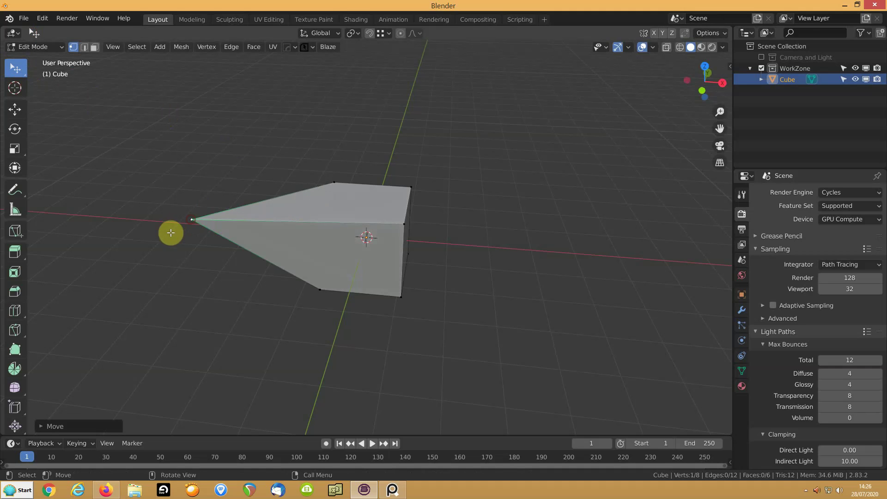
pyautogui.moveTo(398, 218); pyautogui.dragTo(377, 168)
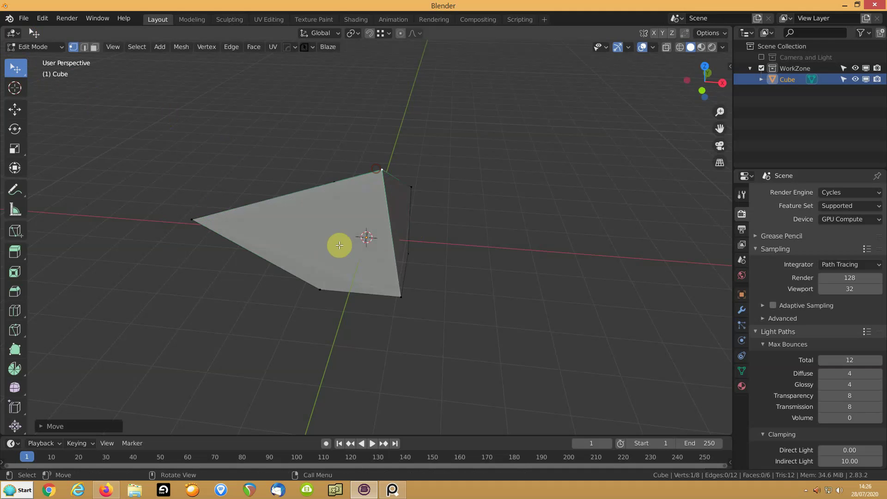
pyautogui.hotkey('ctrl', 'z')
pyautogui.hotkey('ctrl', 'z')
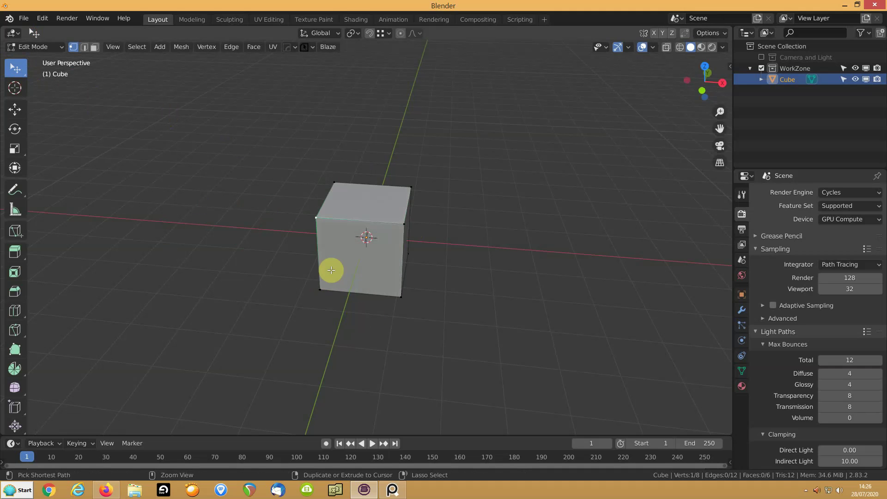
pyautogui.press('Tab')
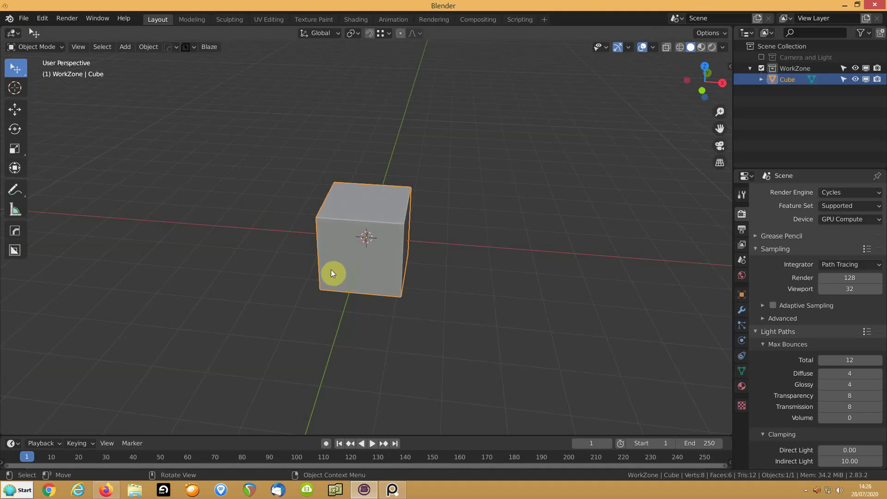
# - Turn on the Move, Rotate and Scale object gizmos for the viewport
pyautogui.click(651, 47)
pyautogui.click(585, 166)
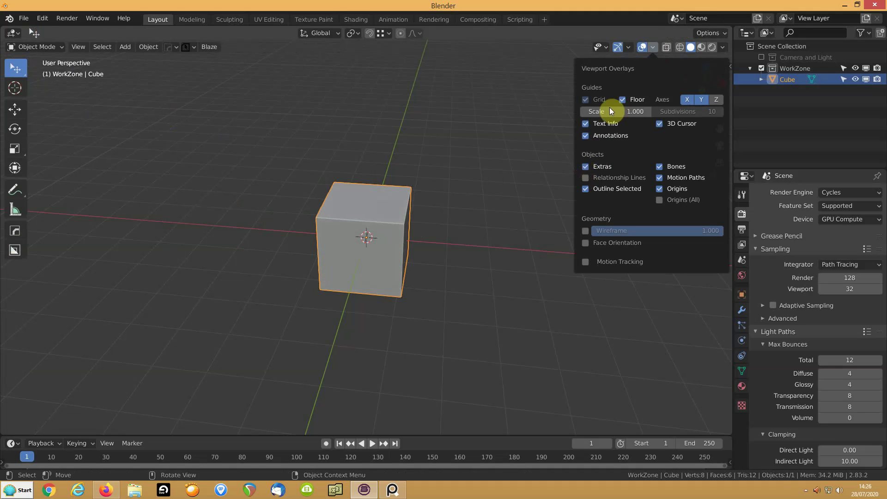
pyautogui.click(630, 47)
pyautogui.click(630, 48)
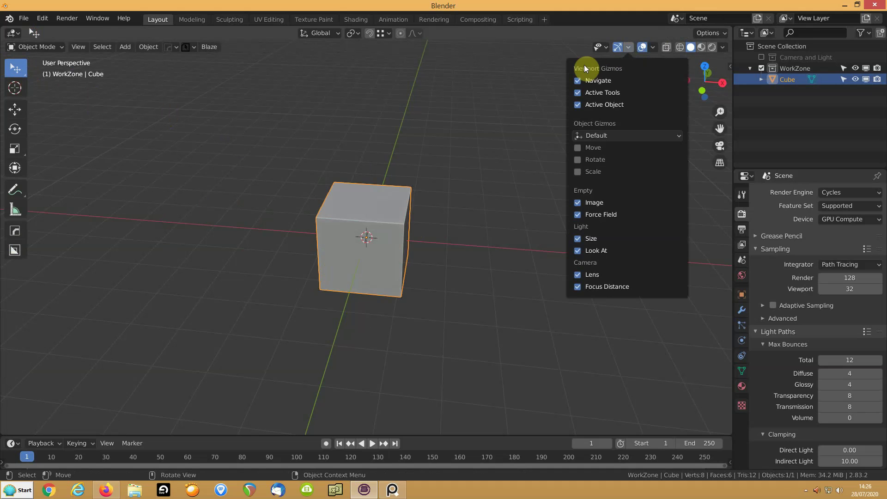
pyautogui.click(577, 148)
pyautogui.click(577, 160)
pyautogui.click(577, 171)
# - Try the combined transform gizmo's handles on the cube and undo the changes
pyautogui.moveTo(493, 189); pyautogui.dragTo(458, 197, button='middle')
pyautogui.moveTo(420, 260)
pyautogui.mouseDown()
pyautogui.moveTo(459, 276)
pyautogui.moveTo(406, 257)
pyautogui.mouseUp()
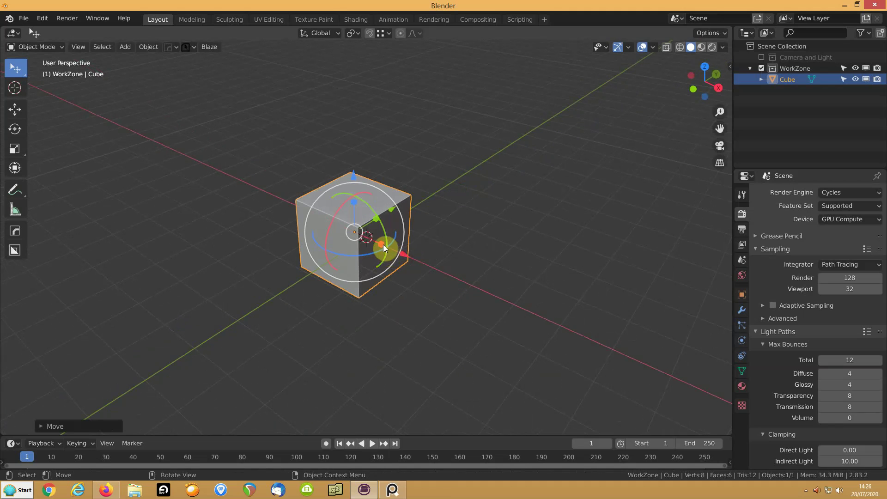
pyautogui.moveTo(381, 243); pyautogui.dragTo(382, 207)
pyautogui.hotkey('ctrl', 'z')
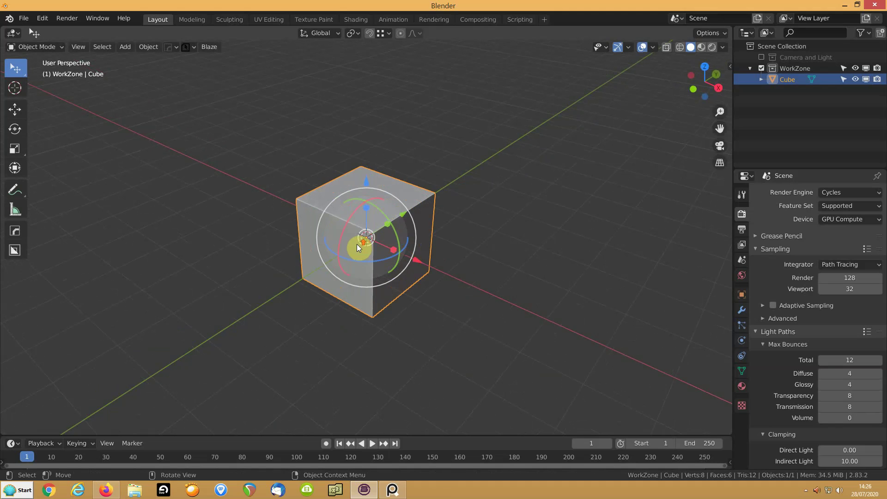
# - In Edit Mode, switch to face selection, try selecting several of the cube's faces together, and leave only the front face selected
pyautogui.press('Tab')
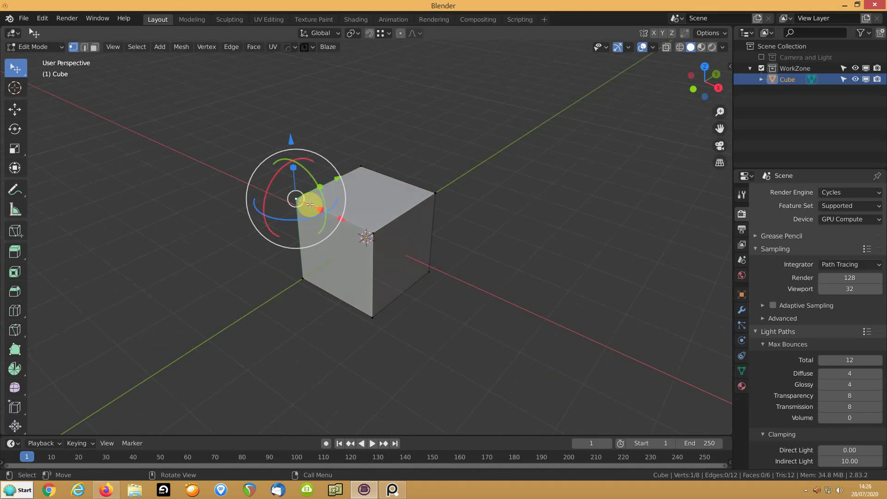
pyautogui.click(95, 47)
pyautogui.click(350, 197)
pyautogui.keyDown('shift'); pyautogui.click(307, 249); pyautogui.keyUp('shift')
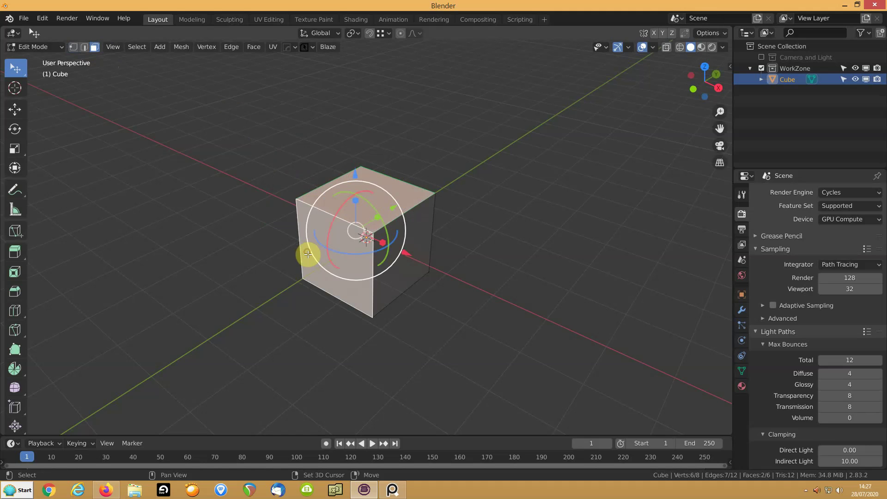
pyautogui.keyDown('shift'); pyautogui.click(382, 235); pyautogui.keyUp('shift')
pyautogui.click(308, 230)
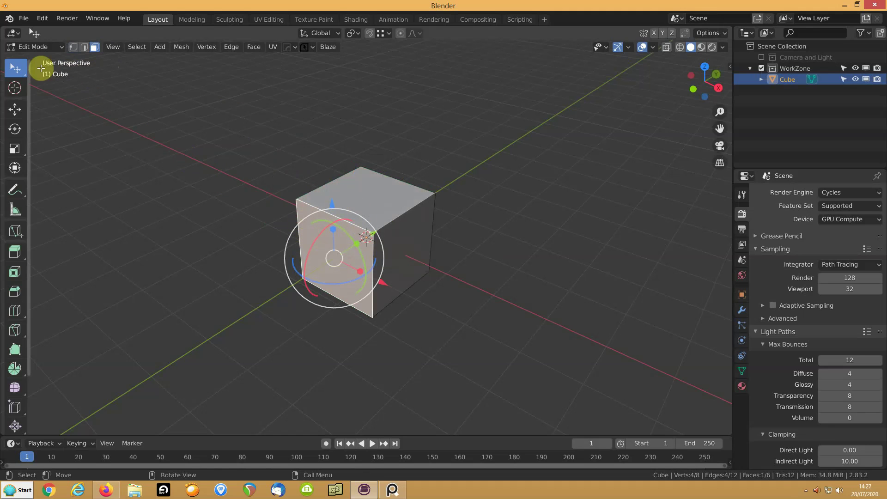
# - Turn off the Move, Rotate and Scale object gizmos and return the cube to Object Mode
pyautogui.click(628, 45)
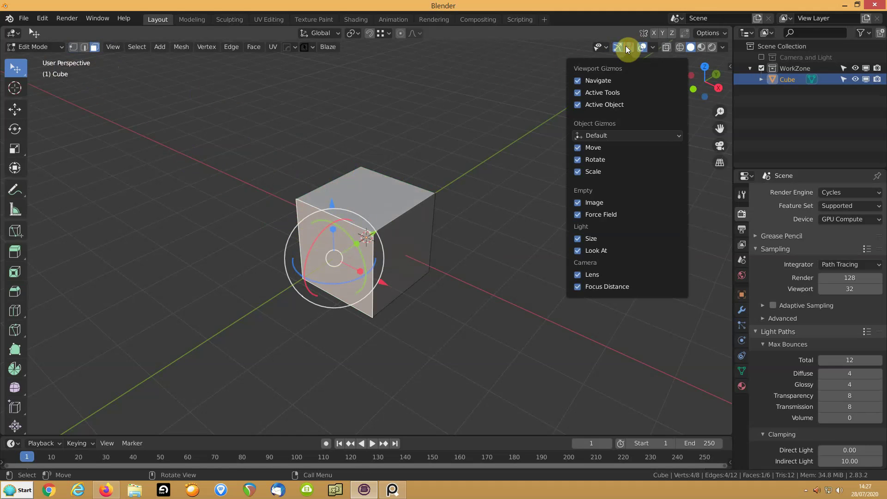
pyautogui.click(578, 148)
pyautogui.click(577, 160)
pyautogui.click(577, 172)
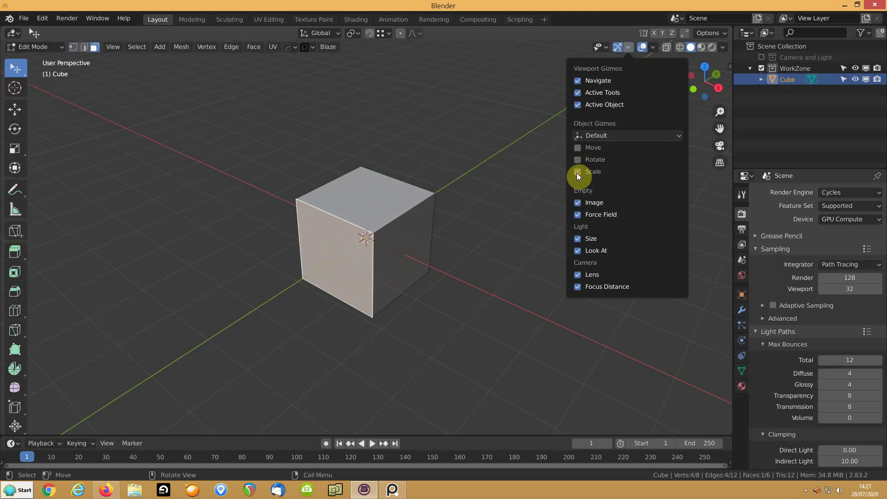
pyautogui.moveTo(341, 224); pyautogui.dragTo(320, 237, button='middle')
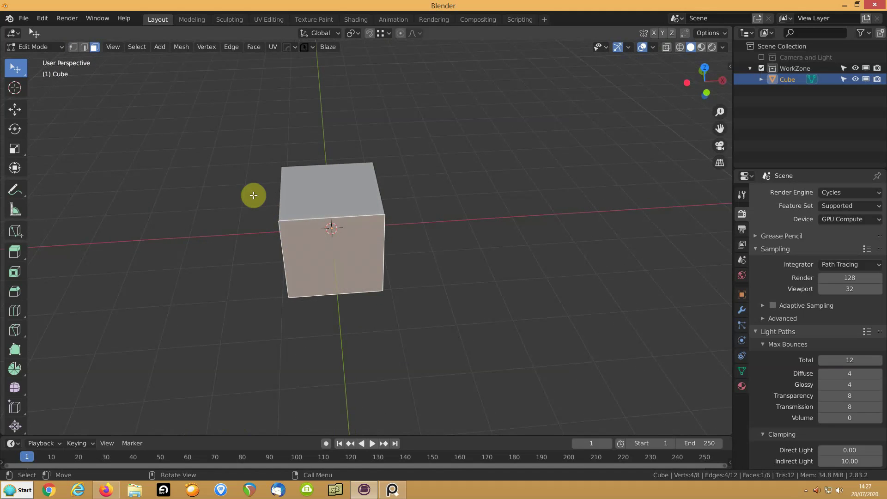
pyautogui.press('Tab')
# - Try freely moving, scaling and rotating the cube without gizmos, cancelling each transform
pyautogui.moveTo(375, 228); pyautogui.dragTo(326, 218, button='middle')
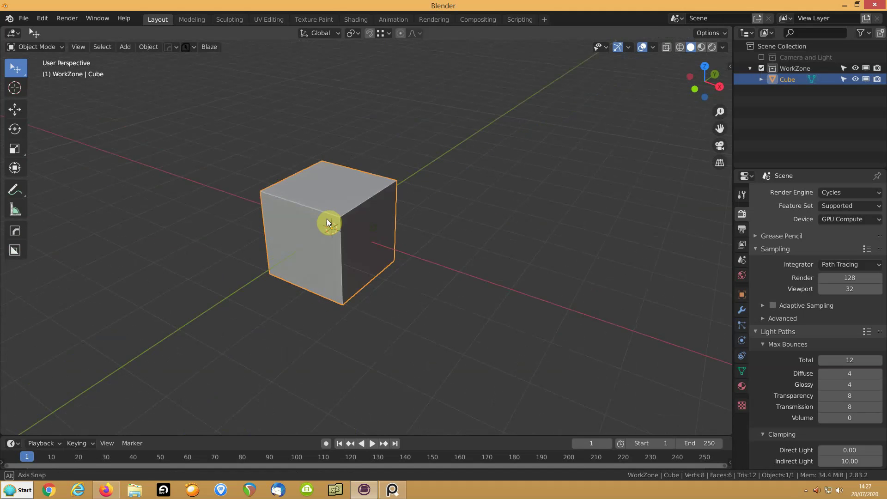
pyautogui.press('g')
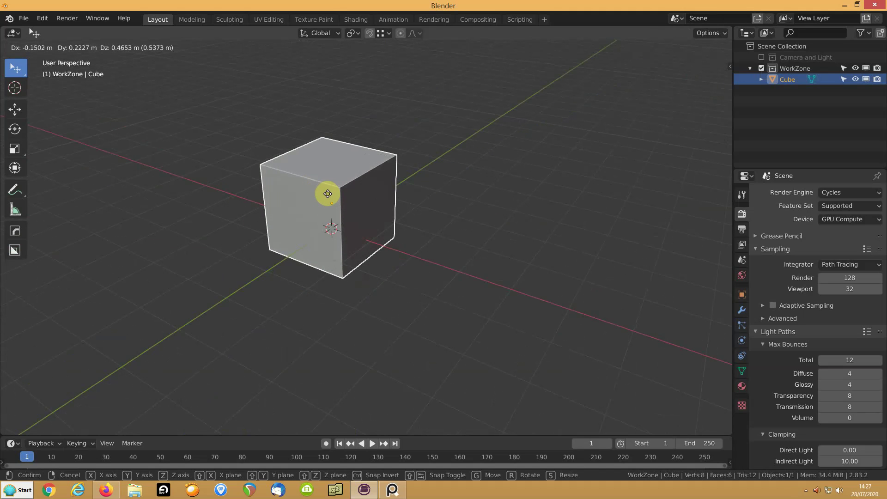
pyautogui.rightClick(327, 194)
pyautogui.press('s')
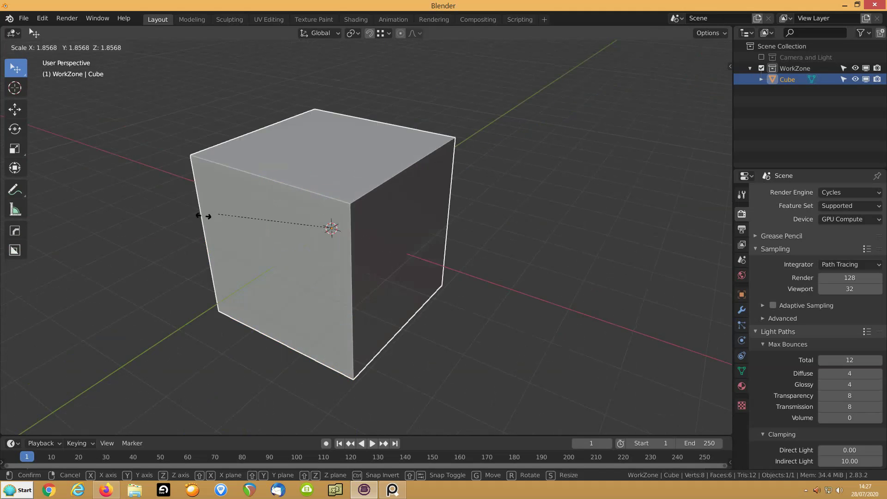
pyautogui.rightClick(232, 217)
pyautogui.press('r')
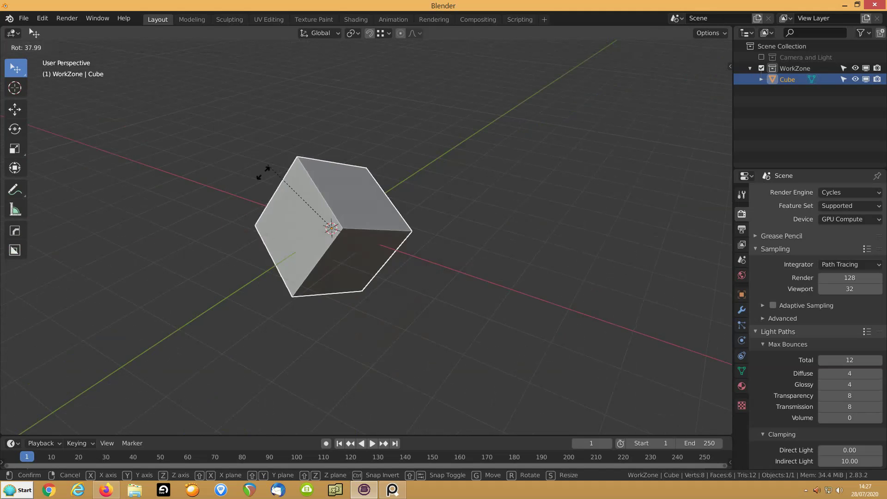
pyautogui.rightClick(251, 188)
# - Try moving the cube along global X only and with global X locked, restoring its position each time
pyautogui.moveTo(292, 176); pyautogui.dragTo(354, 191, button='middle')
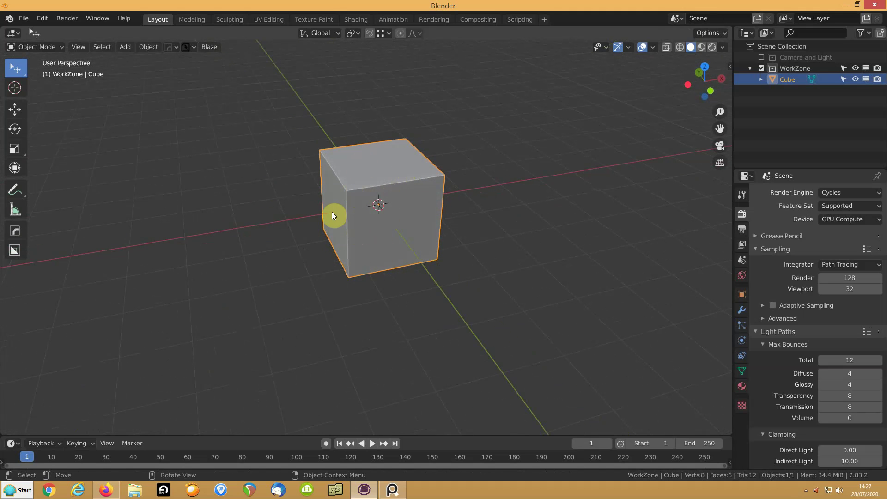
pyautogui.press('g')
pyautogui.press('x')
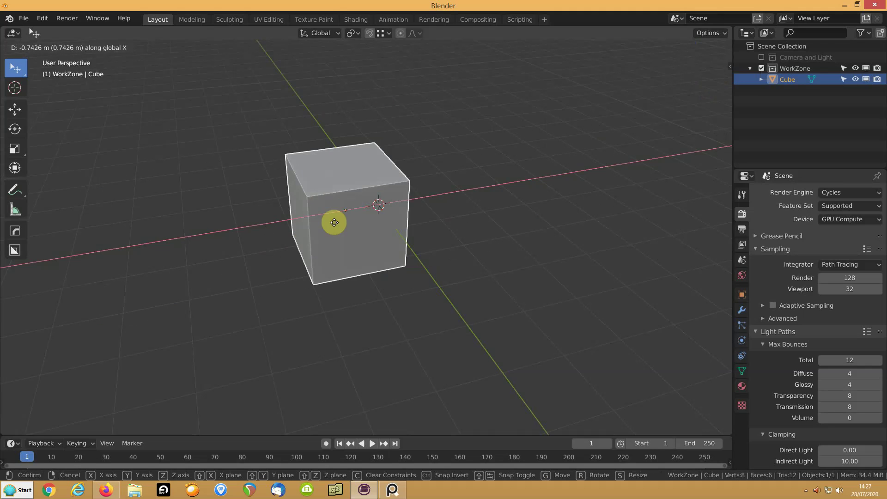
pyautogui.rightClick(342, 229)
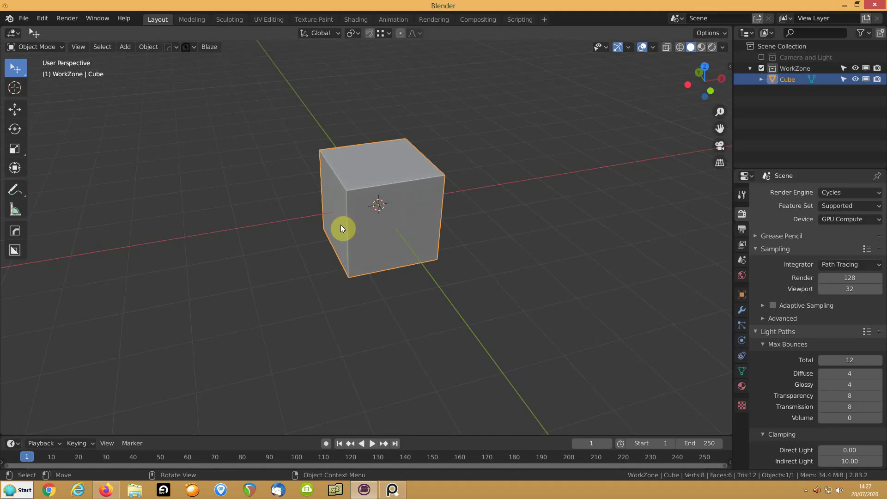
pyautogui.press('g')
pyautogui.hotkey('shift', 'x')
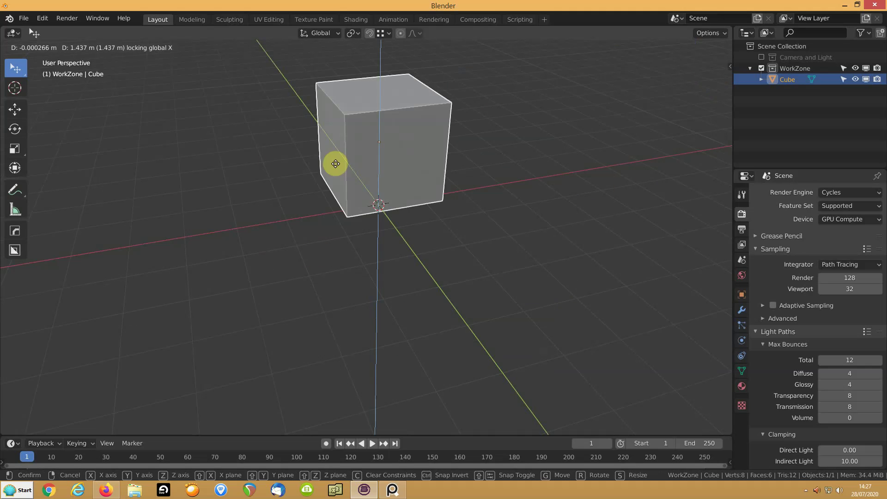
pyautogui.click(336, 223)
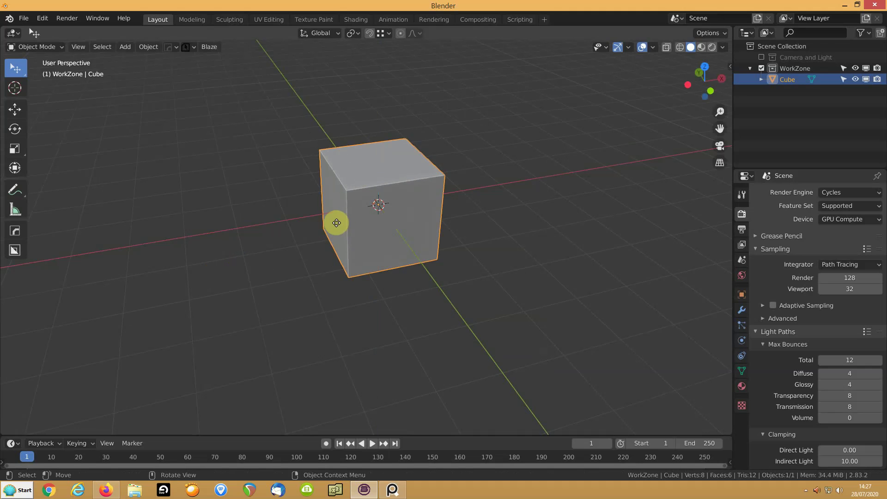
# - Try scaling the cube along global X only and with global X locked, cancelling each scale
pyautogui.moveTo(378, 217); pyautogui.dragTo(221, 228, button='middle')
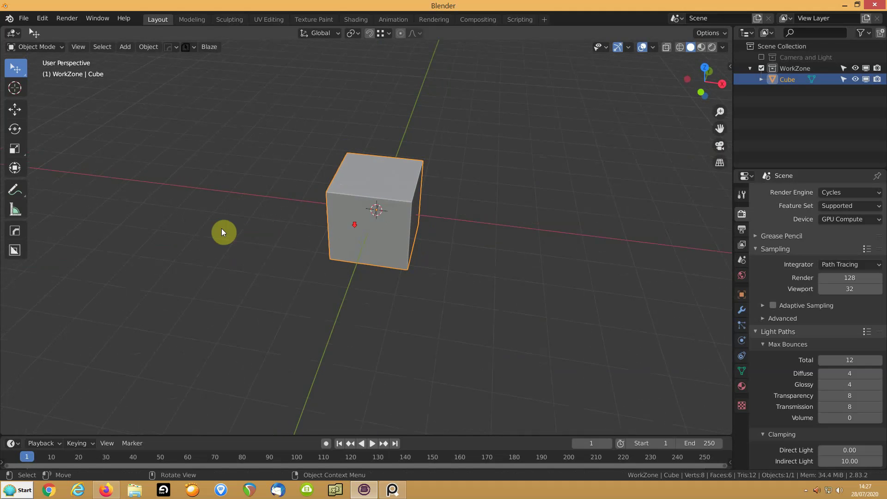
pyautogui.press('s')
pyautogui.press('x')
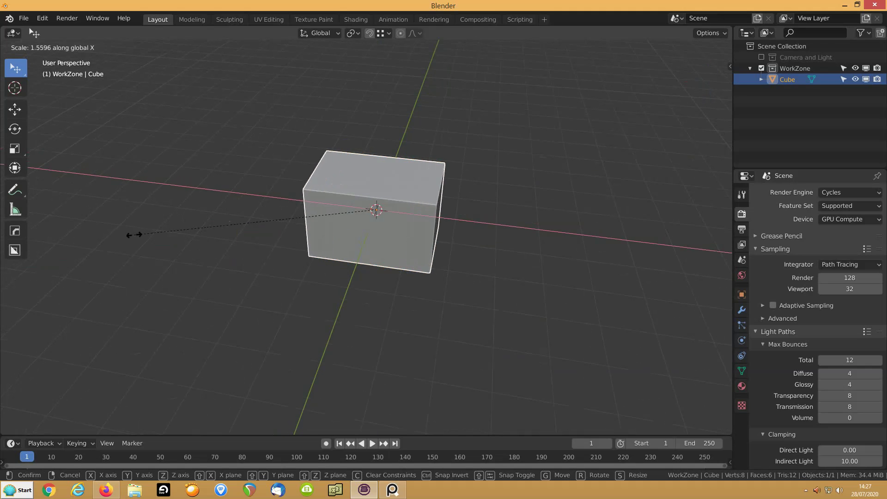
pyautogui.rightClick(134, 249)
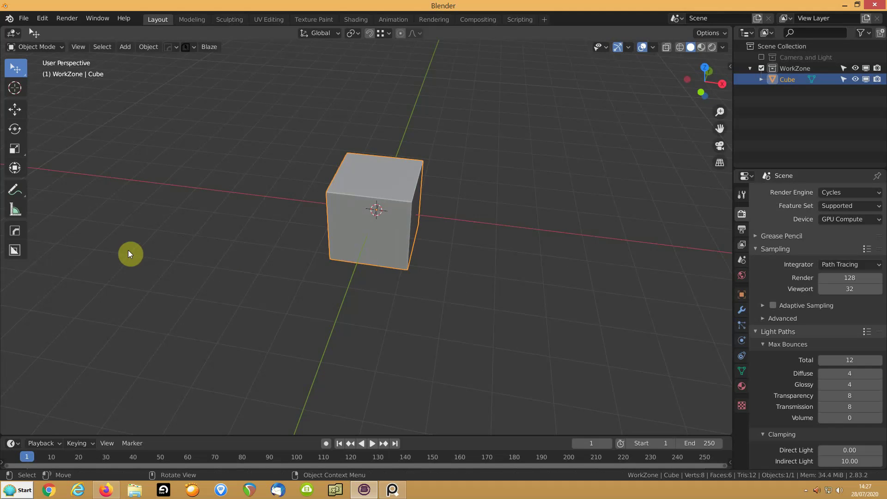
pyautogui.press('s')
pyautogui.hotkey('shift', 'x')
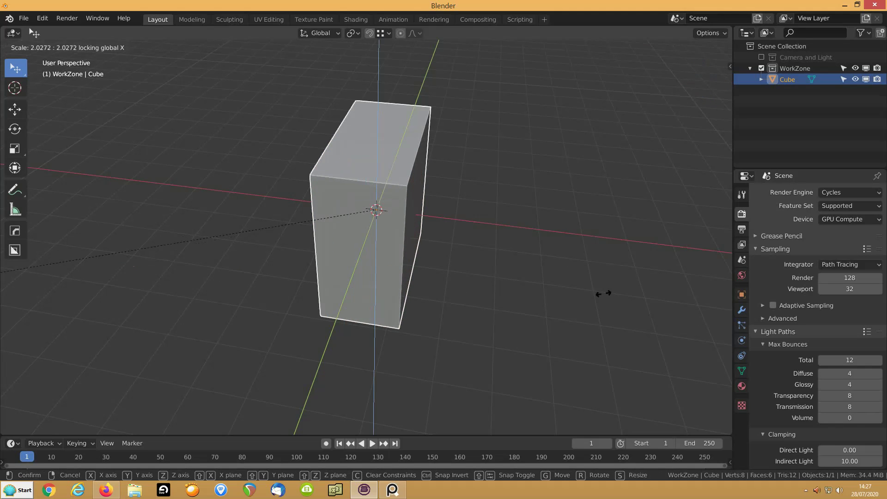
pyautogui.rightClick(132, 359)
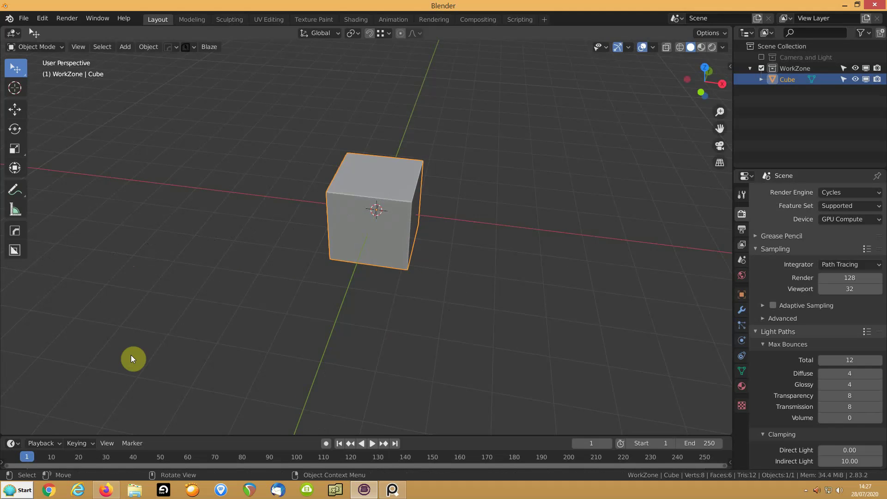
pyautogui.moveTo(425, 251); pyautogui.dragTo(459, 258, button='middle')
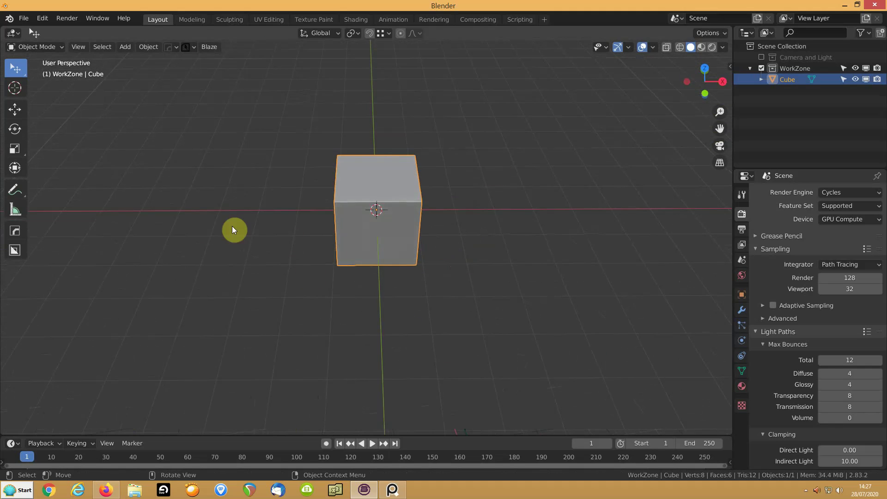
pyautogui.moveTo(318, 212)
pyautogui.mouseDown(button='middle')
pyautogui.moveTo(309, 207)
pyautogui.moveTo(315, 198)
pyautogui.moveTo(324, 206)
pyautogui.mouseUp(button='middle')
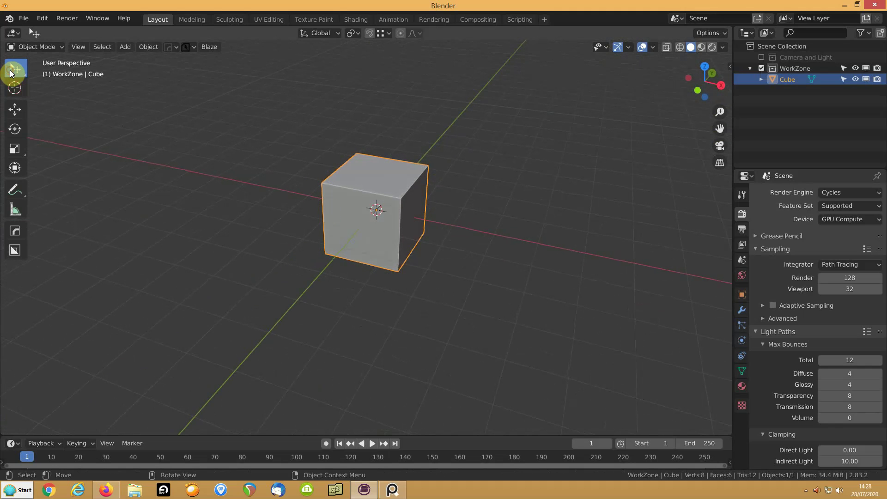
pyautogui.moveTo(12, 72); pyautogui.dragTo(76, 121)
pyautogui.moveTo(332, 188)
pyautogui.mouseDown()
pyautogui.moveTo(232, 162)
pyautogui.moveTo(240, 166)
pyautogui.mouseUp()
pyautogui.moveTo(382, 204); pyautogui.dragTo(221, 189)
pyautogui.moveTo(14, 70); pyautogui.dragTo(39, 70)
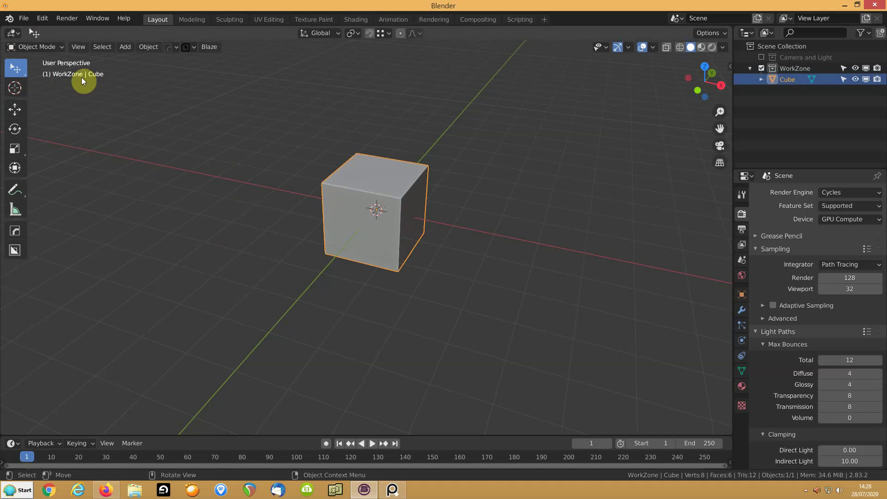
# - Delete the cube from the scene
pyautogui.moveTo(323, 237); pyautogui.dragTo(285, 243, button='middle')
pyautogui.scroll(4, 346, 229)
pyautogui.scroll(-5, 343, 225)
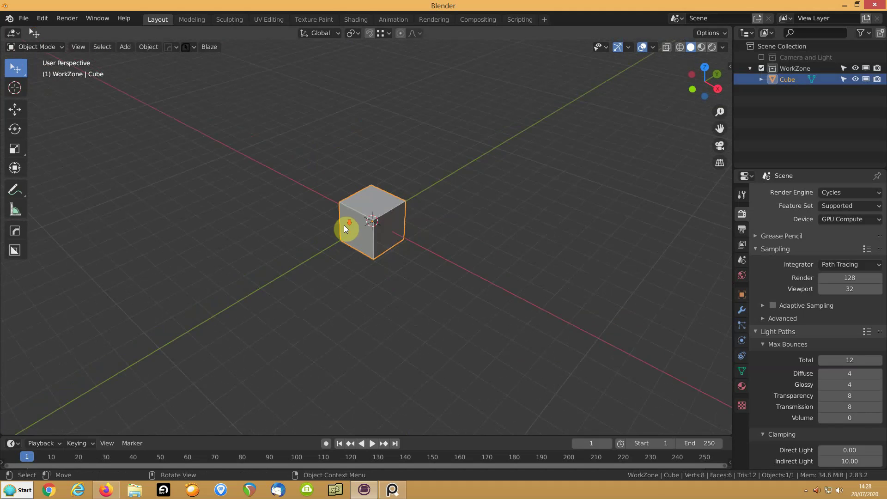
pyautogui.press('Delete')
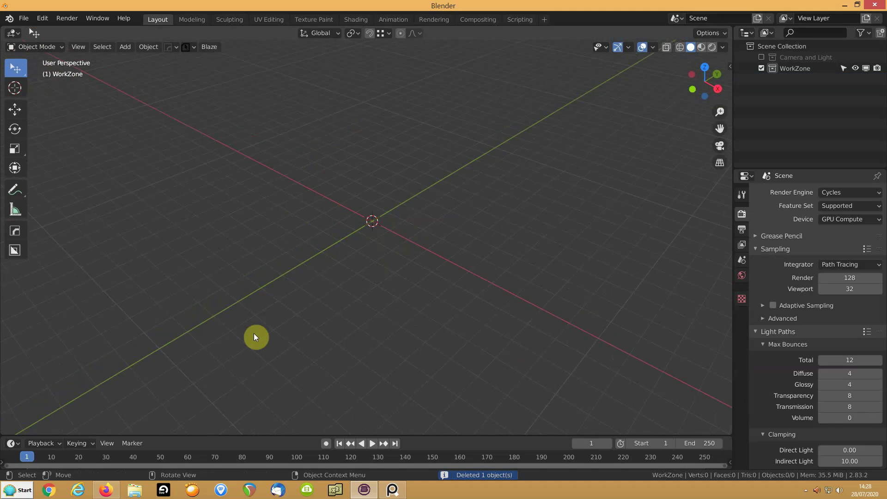
# - Look at the cottage reference images in the separate image viewer and return to Blender
pyautogui.click(392, 490)
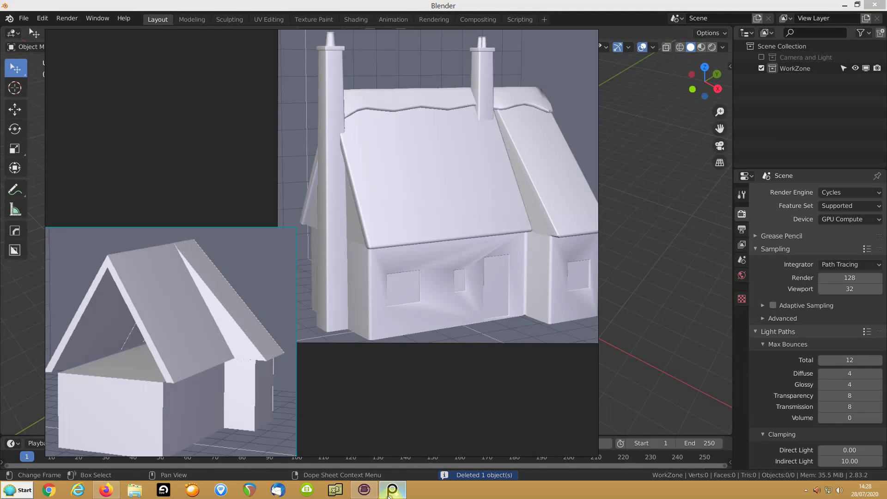
pyautogui.click(365, 491)
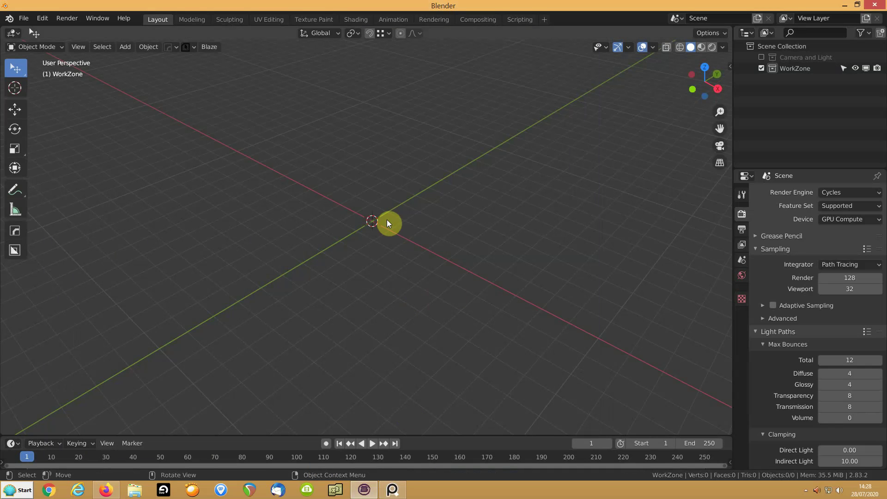
# - Practise showing and hiding the 3D viewport's sidebar, leaving it shown with the Screencast Keys settings expanded
pyautogui.press('n')
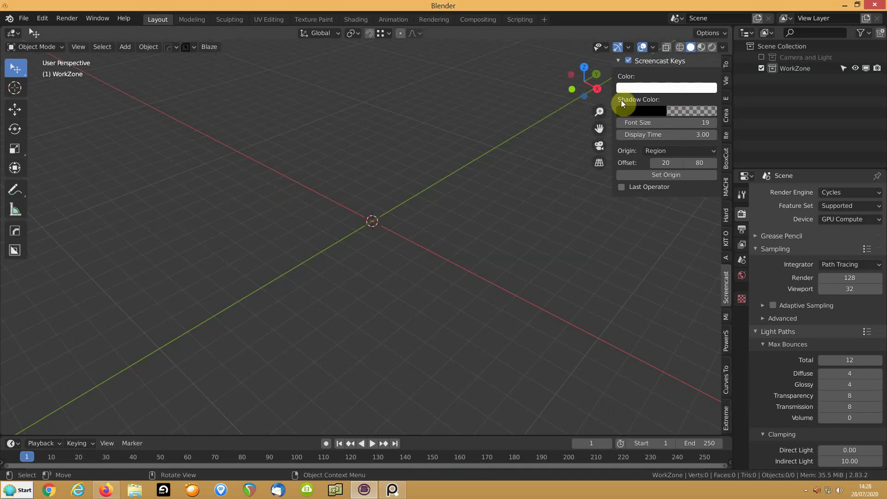
pyautogui.click(618, 61)
pyautogui.click(617, 60)
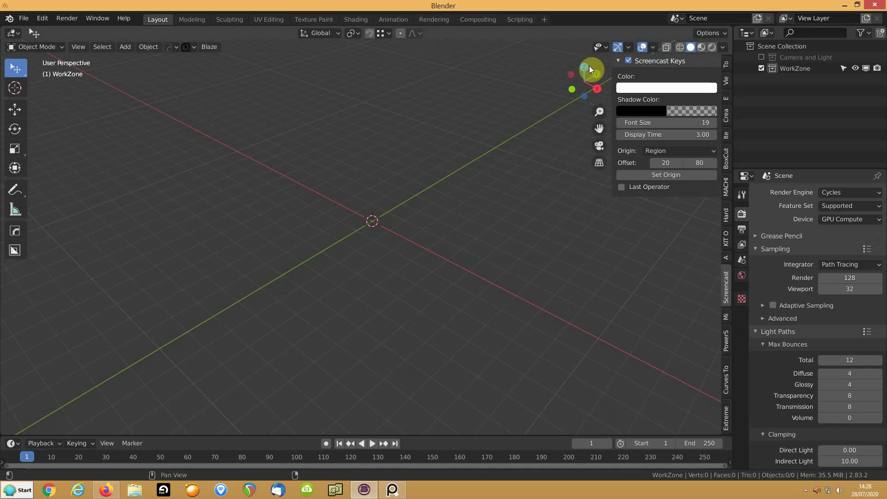
pyautogui.press('n')
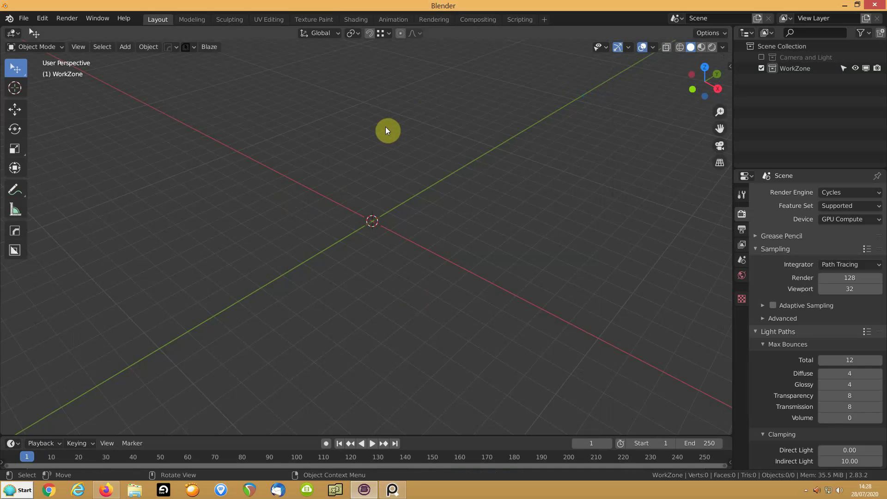
pyautogui.press('n')
pyautogui.press('n')
pyautogui.press('n')
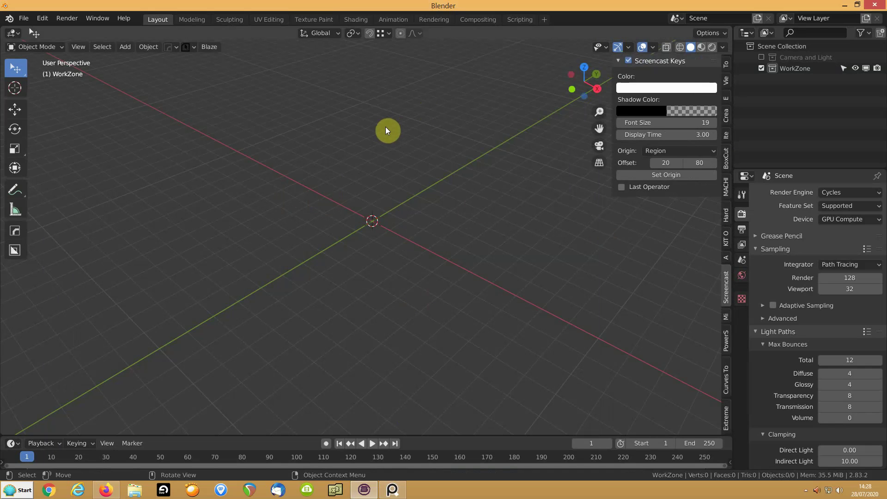
pyautogui.press('n')
pyautogui.press('n')
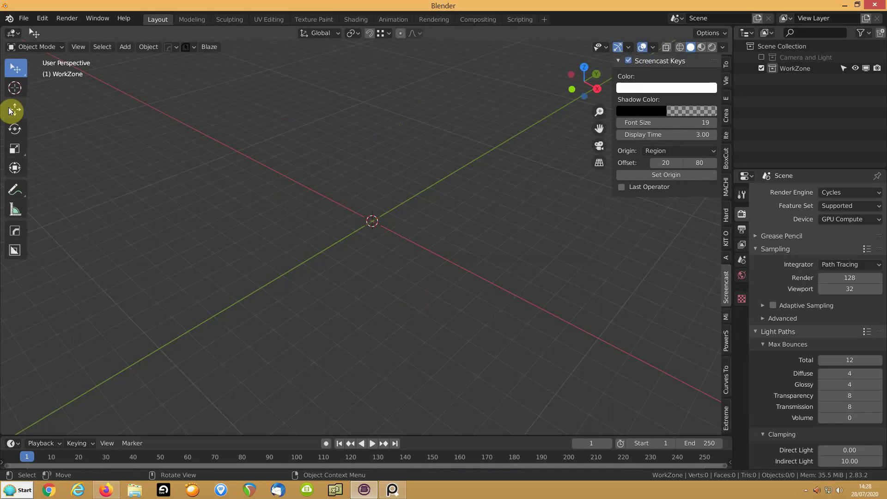
# - Practise hiding and reshowing the 3D viewport's tool shelf
pyautogui.press('t')
pyautogui.press('t')
pyautogui.press('t')
pyautogui.press('t')
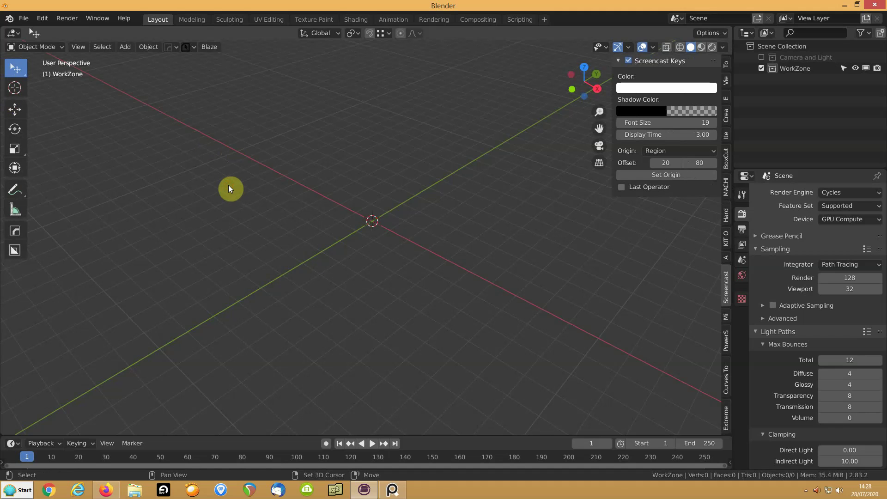
# - Add a new mesh cube at the 3D cursor
pyautogui.hotkey('shift', 'a')
pyautogui.moveTo(228, 185)
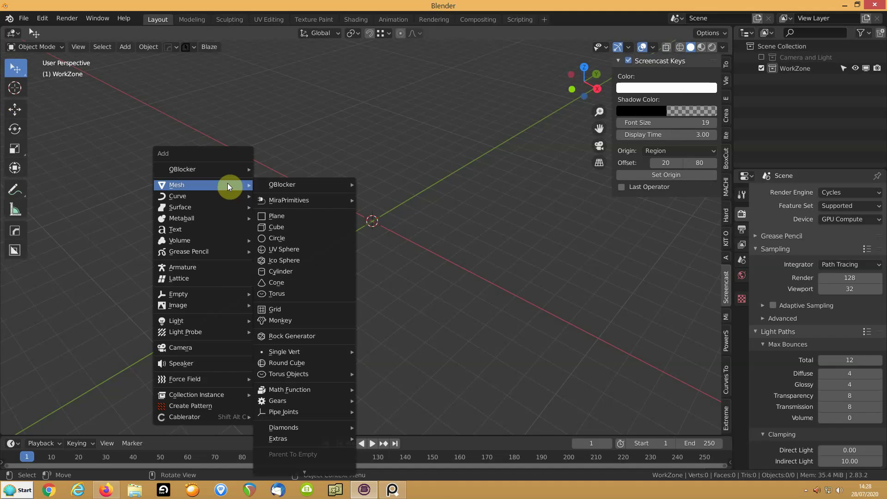
pyautogui.click(268, 228)
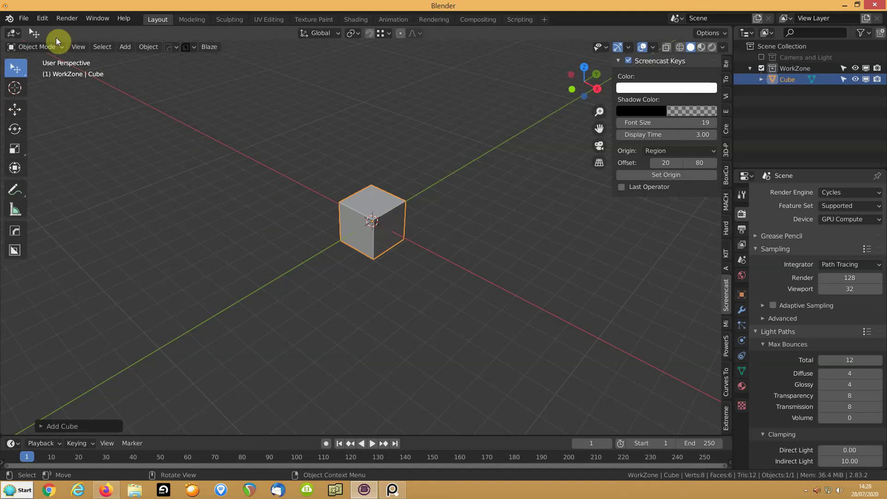
# - Put the new cube into Edit Mode, practising the switch between Object Mode and Edit Mode
pyautogui.click(46, 46)
pyautogui.click(42, 71)
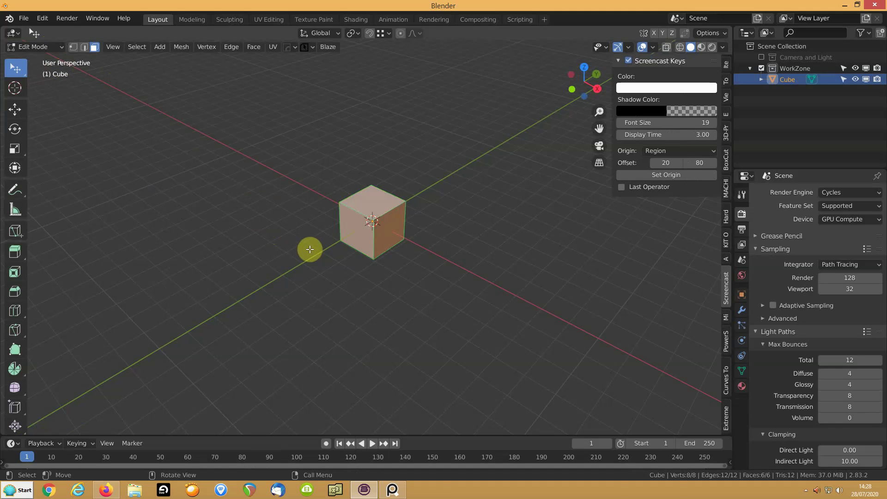
pyautogui.press('Tab')
pyautogui.press('Tab')
# - Scale the whole cube mesh by 3 along global X and by 2 along global Y
pyautogui.moveTo(337, 222); pyautogui.dragTo(179, 220, button='middle')
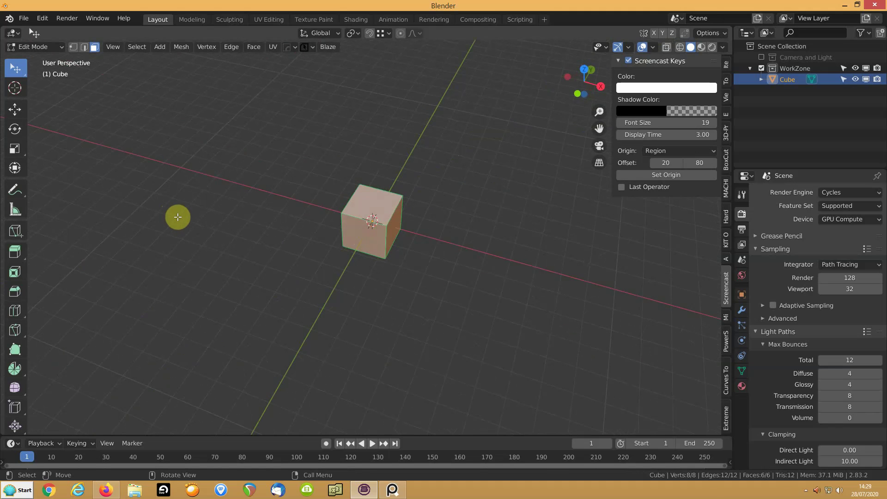
pyautogui.press('s')
pyautogui.write('x')
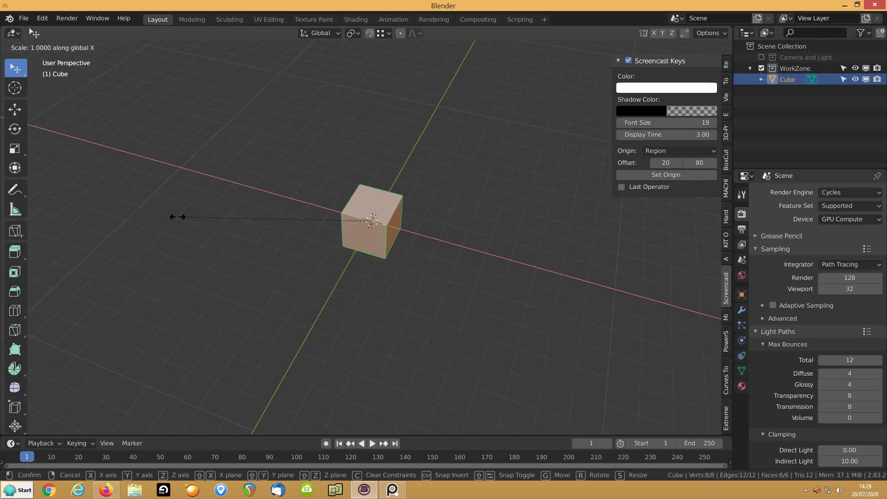
pyautogui.write('3')
pyautogui.click(178, 217)
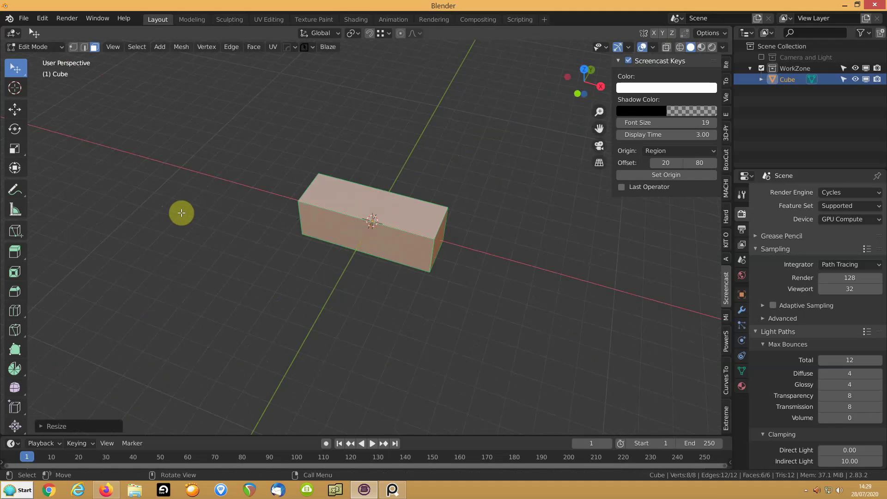
pyautogui.write('sy3')
pyautogui.click(203, 226)
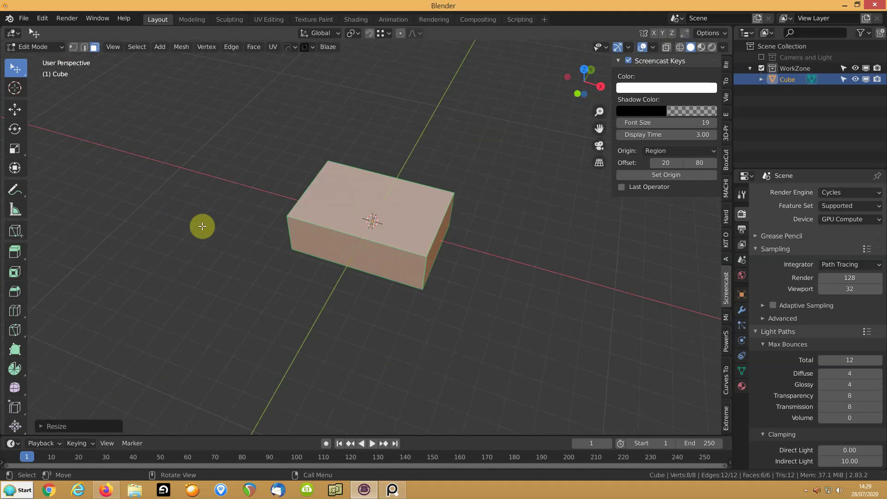
# - Select only the box's top face and try moving it freely along global Z
pyautogui.moveTo(251, 269); pyautogui.dragTo(353, 204, button='middle')
pyautogui.click(354, 206)
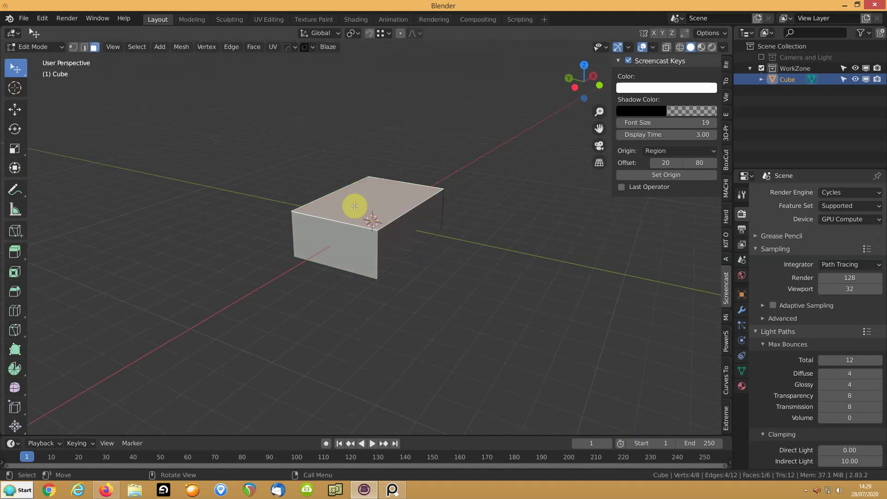
pyautogui.press('g')
pyautogui.press('z')
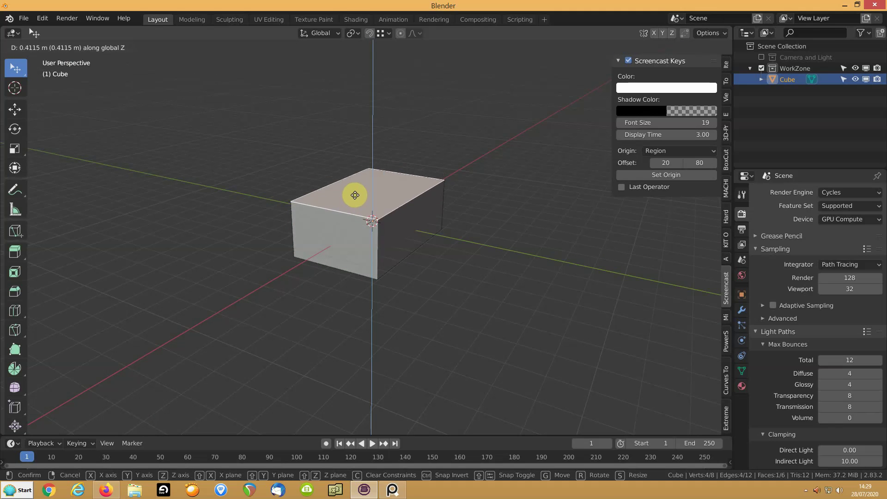
pyautogui.click(354, 203)
# - Raise the top face along global Z in successive exact moves of 0.05 m, 0.1 m and 0.5 m
pyautogui.write('gz')
pyautogui.write('.')
pyautogui.write('05')
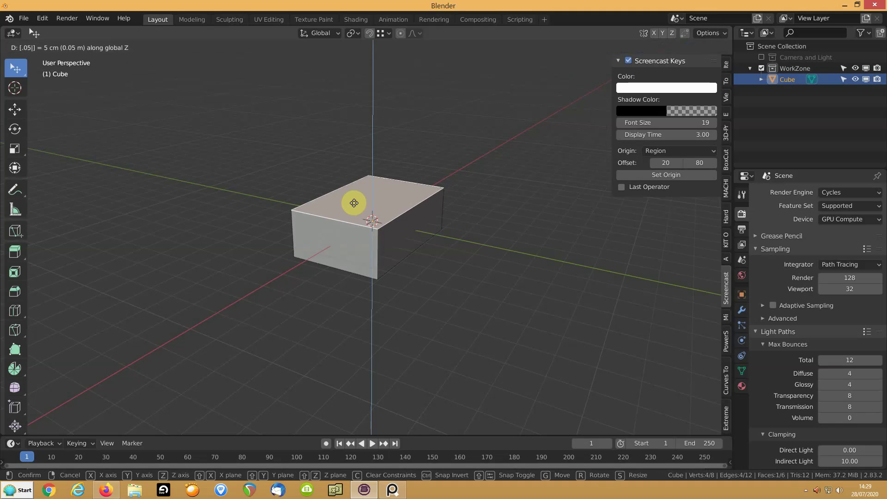
pyautogui.press('Return')
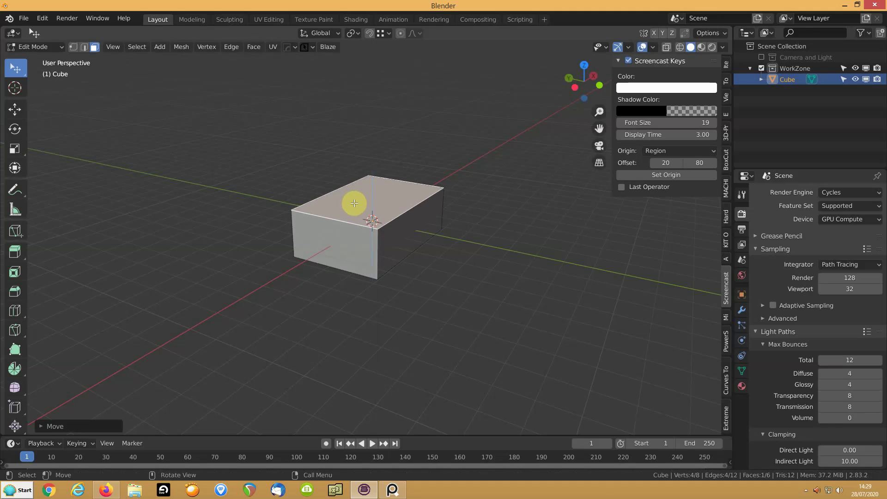
pyautogui.write('gz.1')
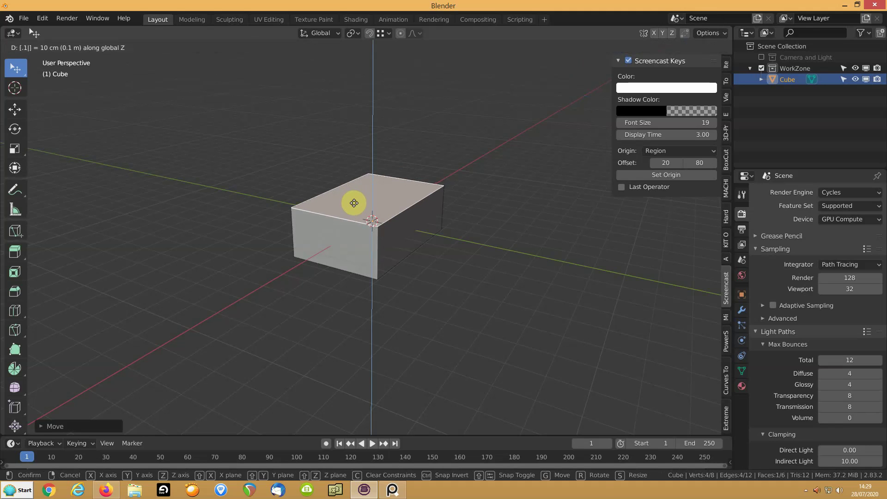
pyautogui.press('Return')
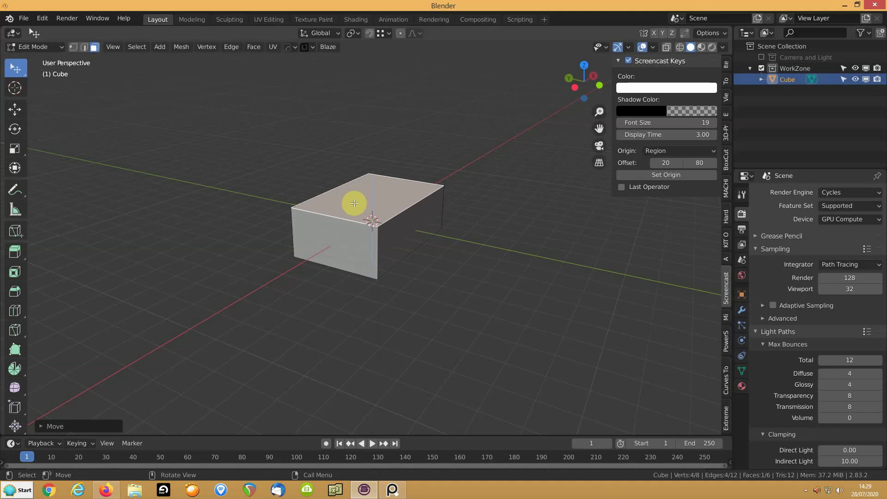
pyautogui.write('gz.5')
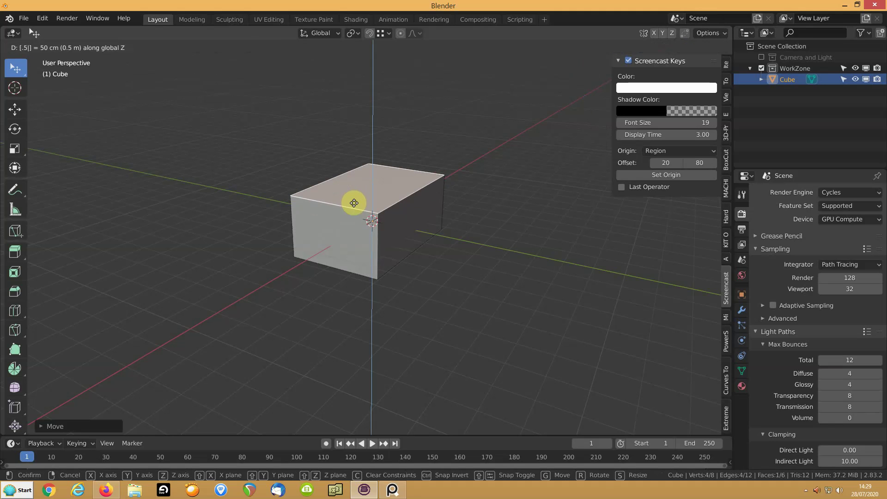
pyautogui.press('Return')
# - Add one centred loop cut around the box, halving its long side
pyautogui.moveTo(353, 204); pyautogui.dragTo(382, 212, button='middle')
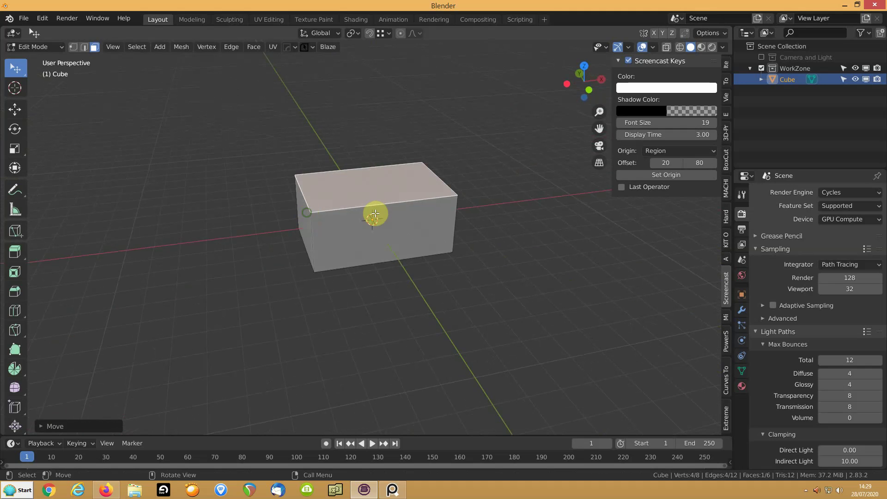
pyautogui.hotkey('ctrl', 'r')
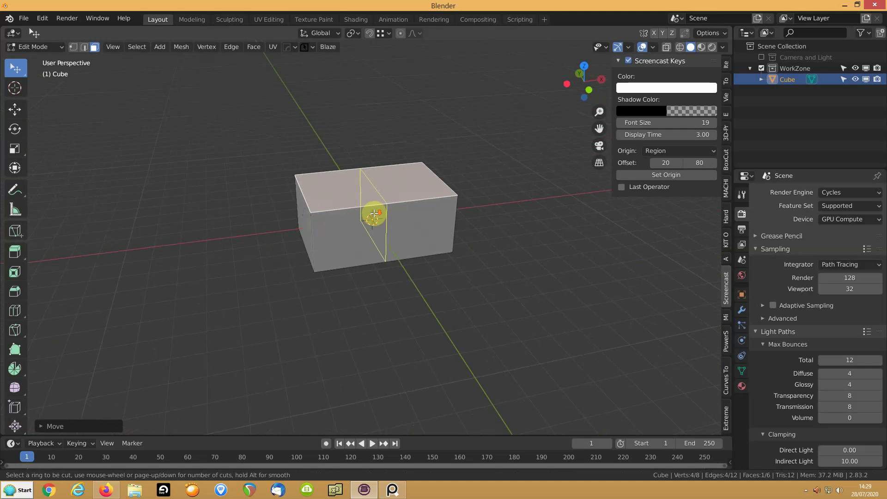
pyautogui.click(374, 213)
pyautogui.rightClick(374, 213)
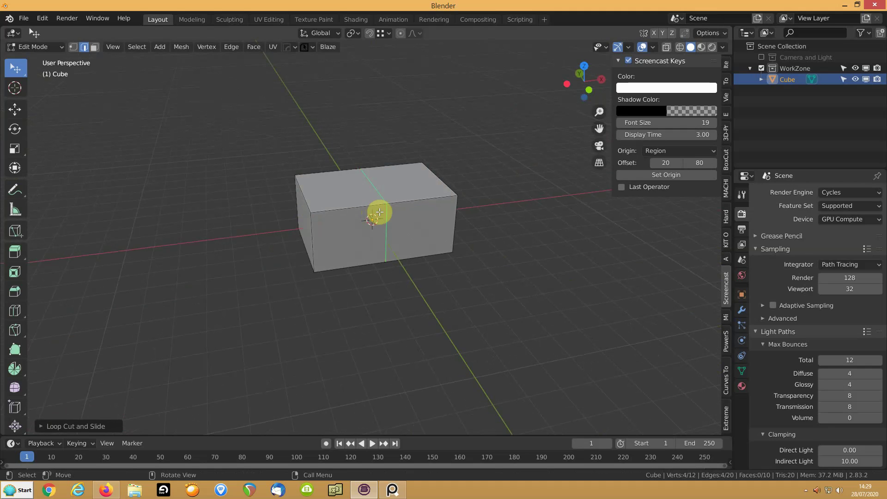
# - Dissolve the centred loop cut and select the box's long front top edge
pyautogui.hotkey('ctrl', 'x')
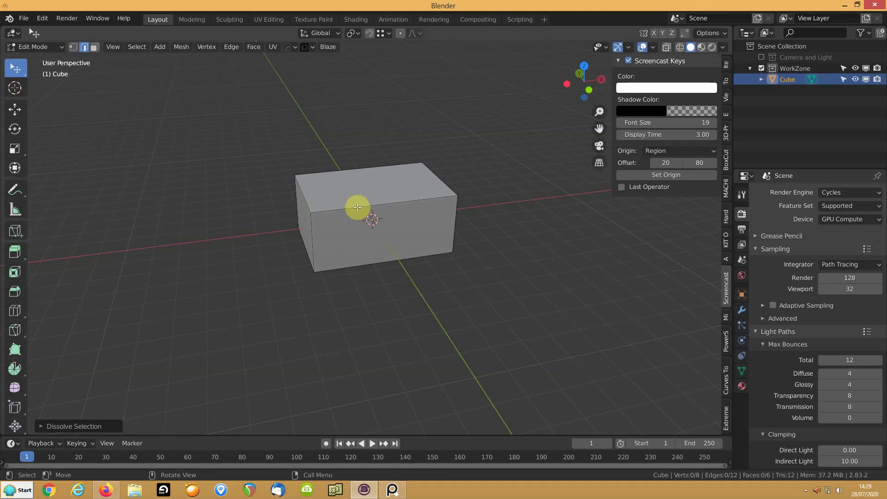
pyautogui.click(357, 207)
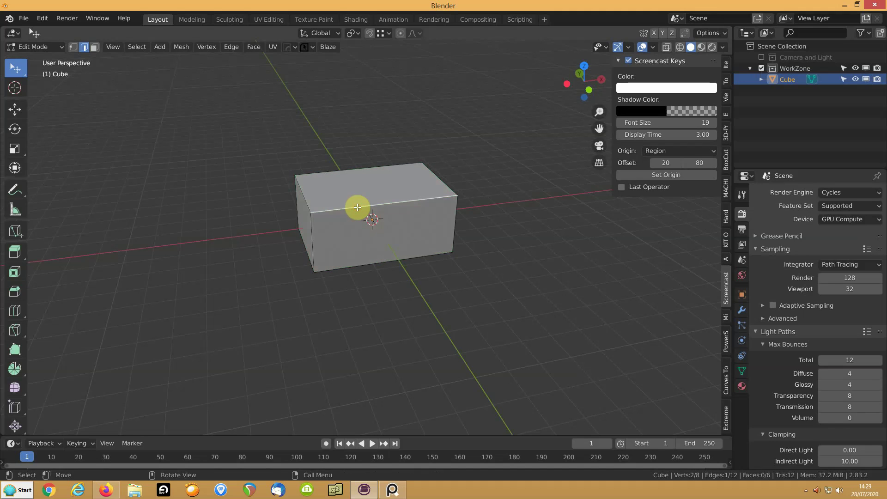
pyautogui.click(230, 48)
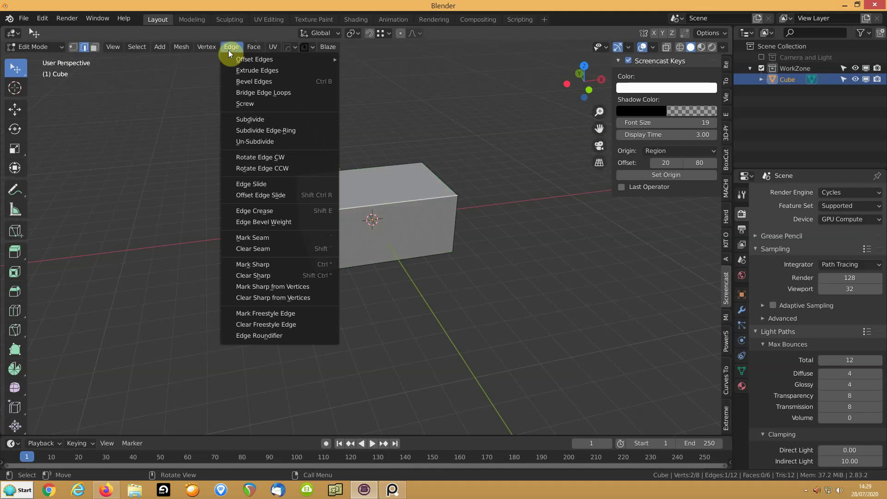
pyautogui.moveTo(251, 47)
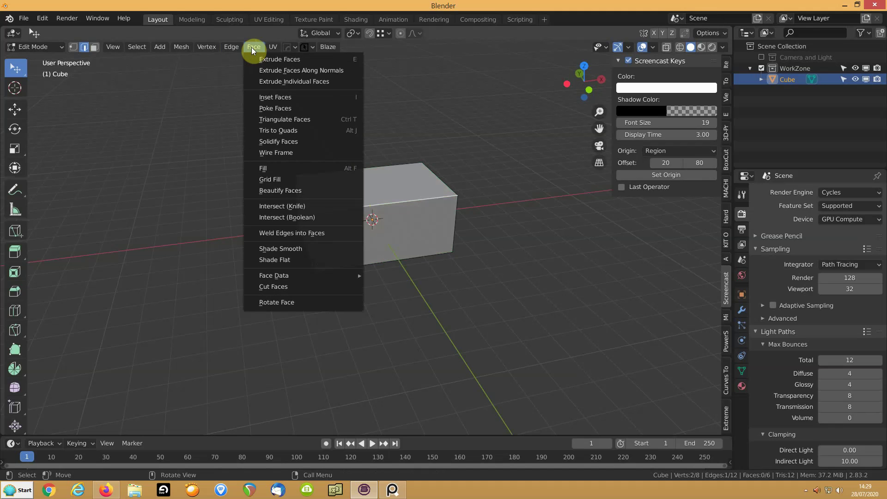
pyautogui.moveTo(198, 49)
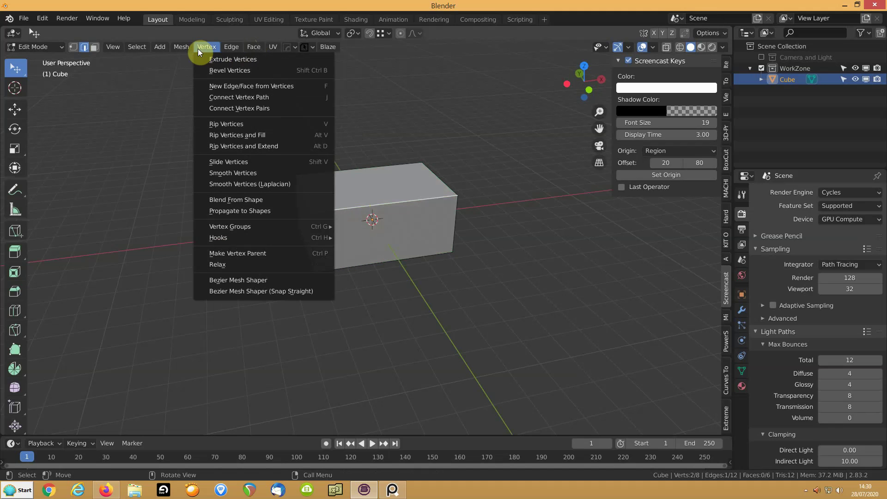
# - Try a single centred cut across the box with the Loop Cut tool, and undo it
pyautogui.click(15, 317)
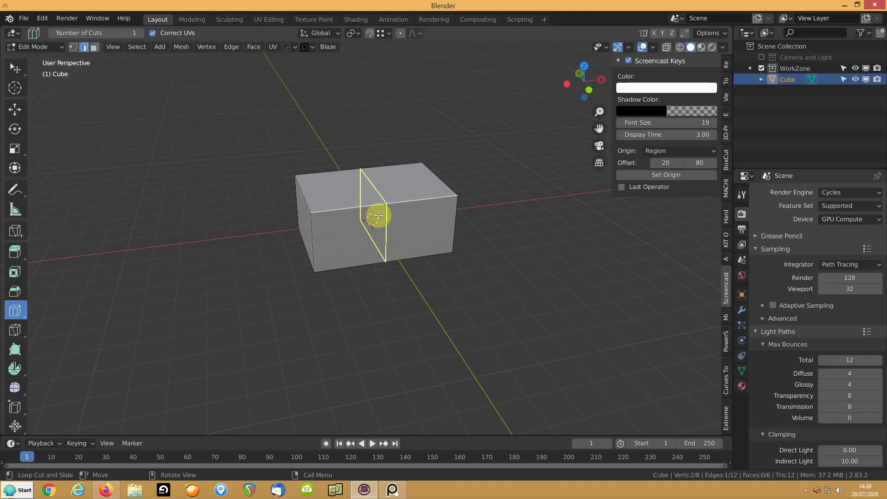
pyautogui.click(378, 215)
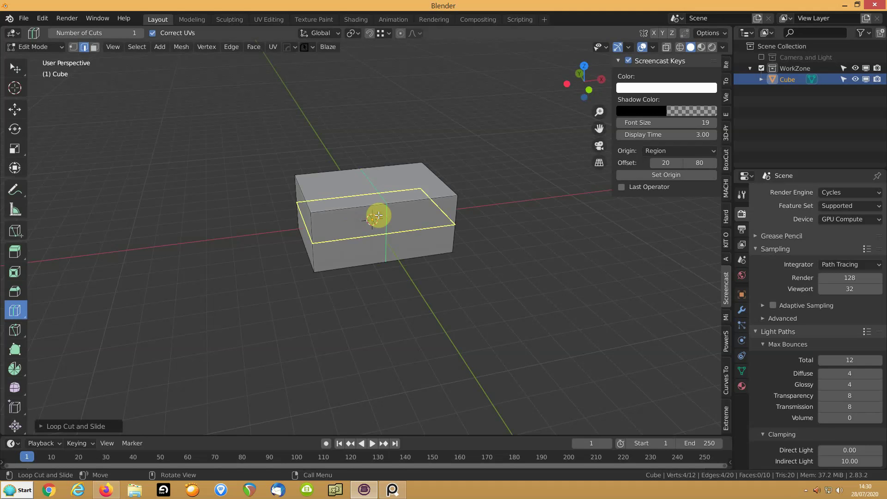
pyautogui.rightClick(376, 196)
pyautogui.press('1')
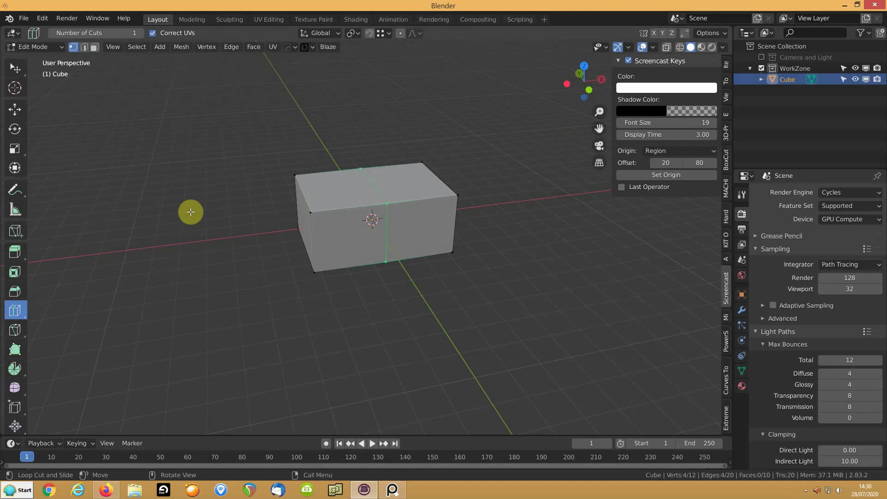
pyautogui.click(14, 69)
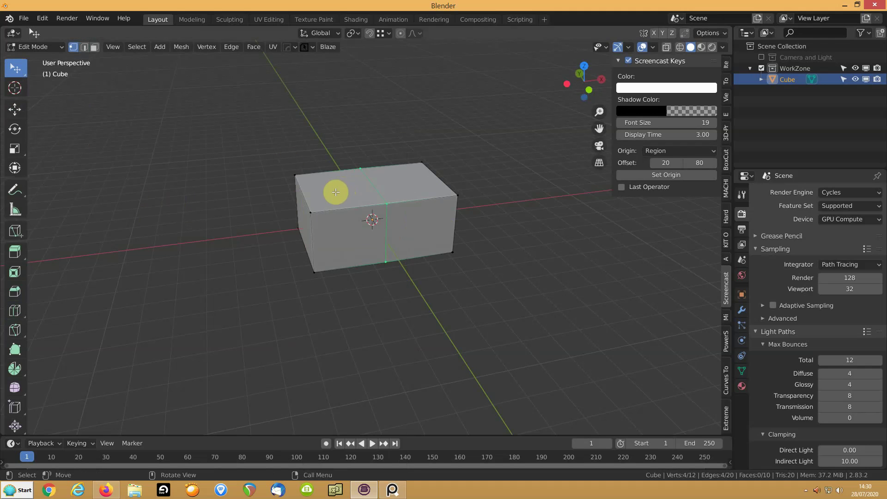
pyautogui.hotkey('ctrl', 'z')
pyautogui.hotkey('ctrl', 'z')
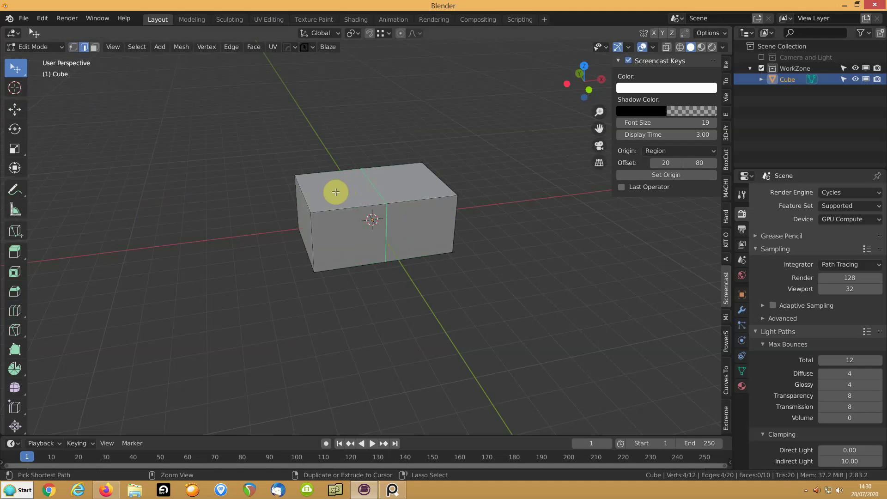
# - Add two evenly spaced loop cuts around the box, dividing its long side into three equal sections
pyautogui.hotkey('ctrl', 'r')
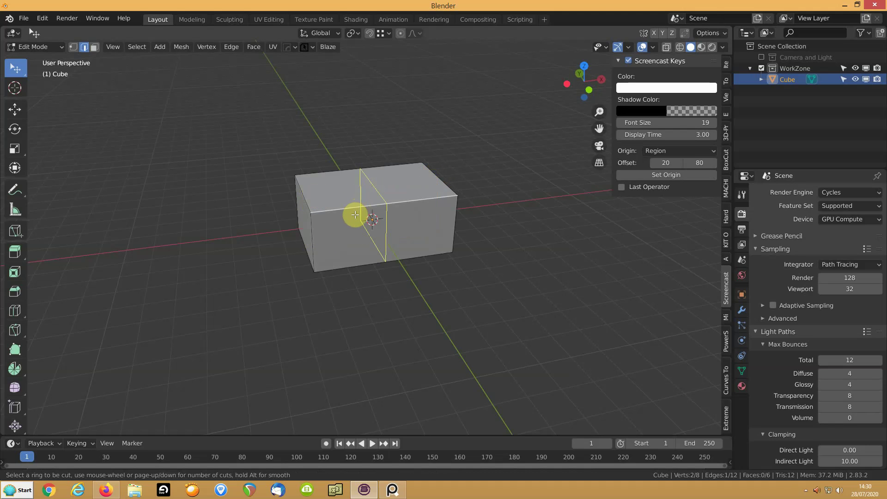
pyautogui.scroll(3, 353, 213)
pyautogui.scroll(-3, 353, 213)
pyautogui.scroll(1, 353, 213)
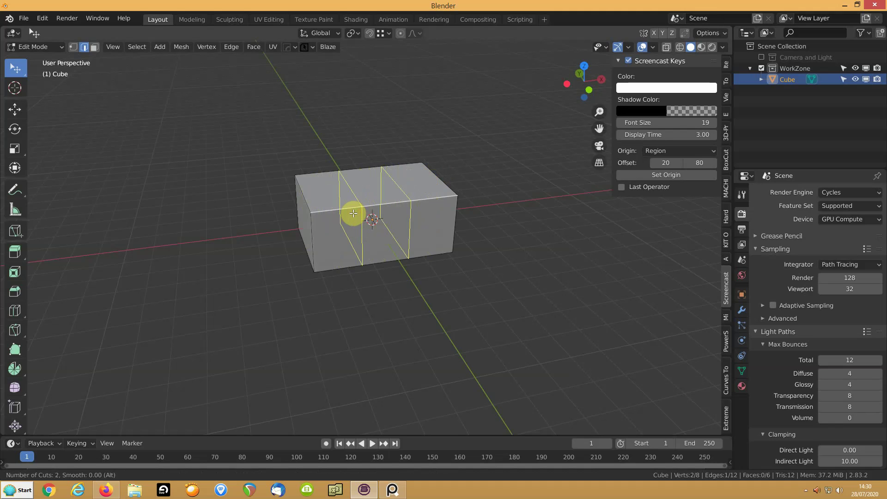
pyautogui.click(353, 214)
pyautogui.click(353, 214)
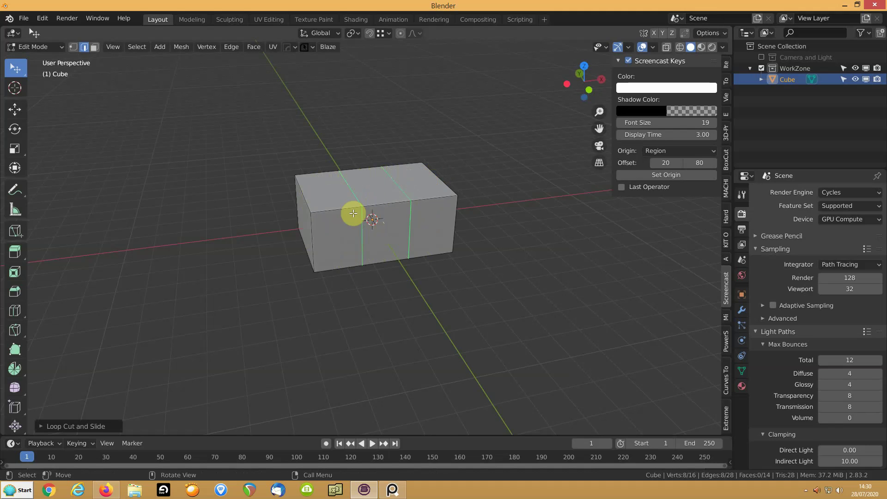
# - Select the box's end face on the negative X side and move it outward about 1.5 m along global X
pyautogui.press('3')
pyautogui.click(302, 226)
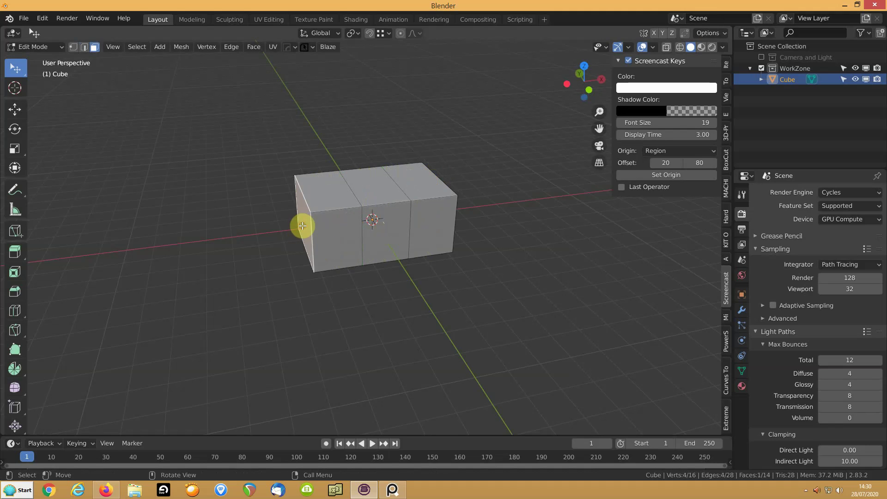
pyautogui.press('g')
pyautogui.press('x')
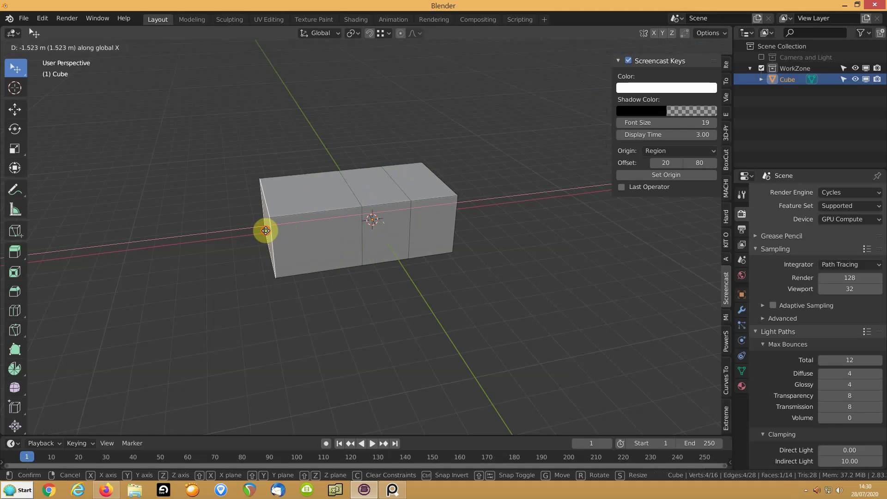
pyautogui.click(263, 225)
# - Extrude the middle face of the box's long front side outward by about 2 m to form a porch block
pyautogui.moveTo(428, 205); pyautogui.dragTo(396, 196, button='middle')
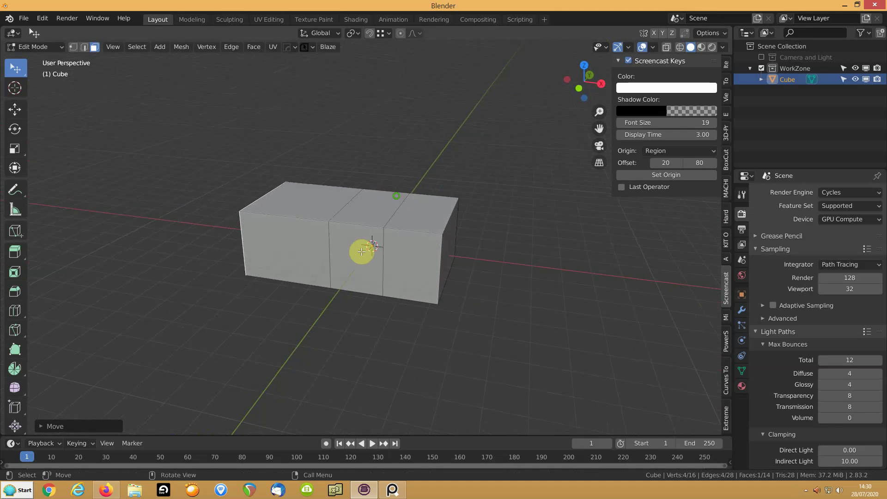
pyautogui.click(343, 270)
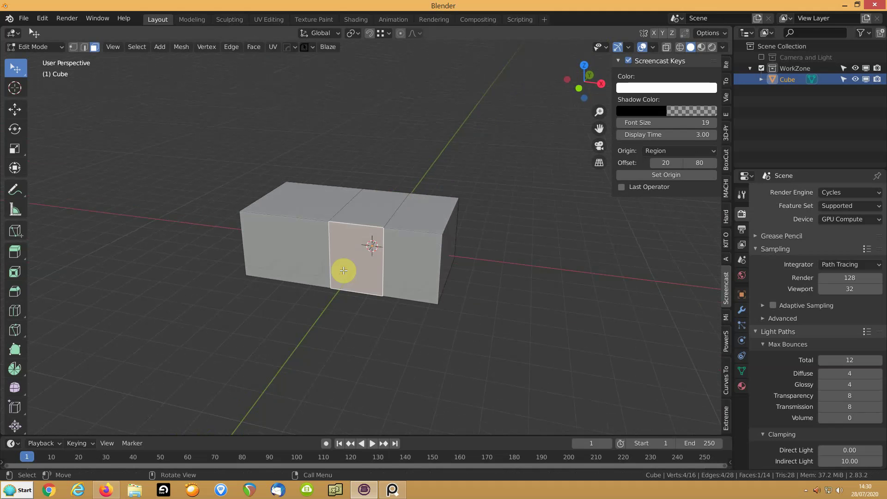
pyautogui.press('e')
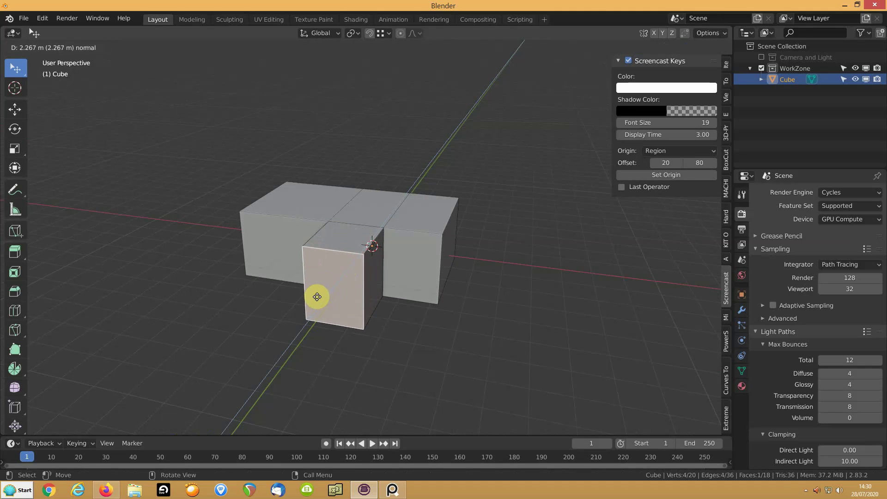
pyautogui.click(321, 291)
pyautogui.moveTo(440, 263); pyautogui.dragTo(437, 404, button='middle')
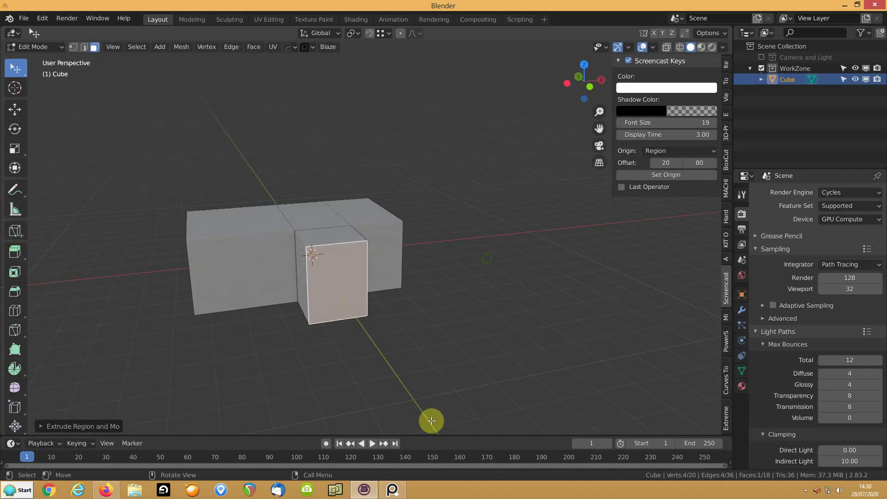
# - Check the cottage reference, and move the end face on the positive X side outward by under 1 m along global X
pyautogui.click(364, 493)
pyautogui.click(364, 493)
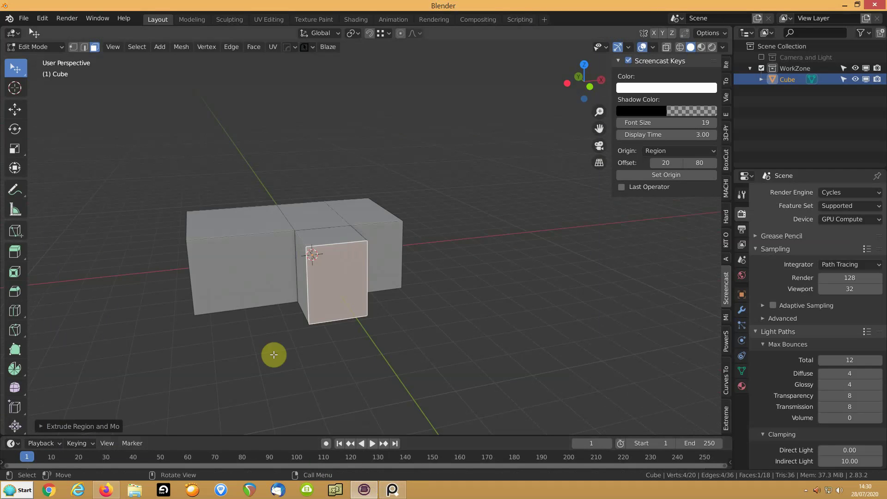
pyautogui.moveTo(222, 257); pyautogui.dragTo(475, 276, button='middle')
pyautogui.click(470, 276)
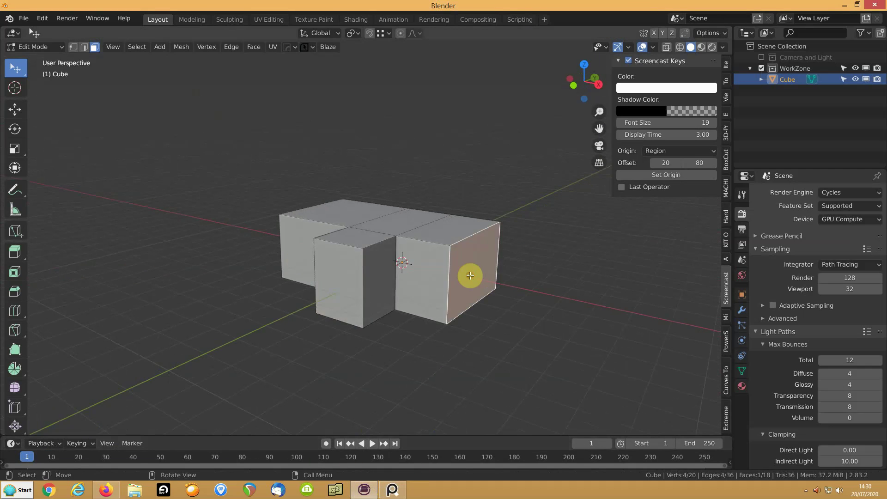
pyautogui.press('g')
pyautogui.press('x')
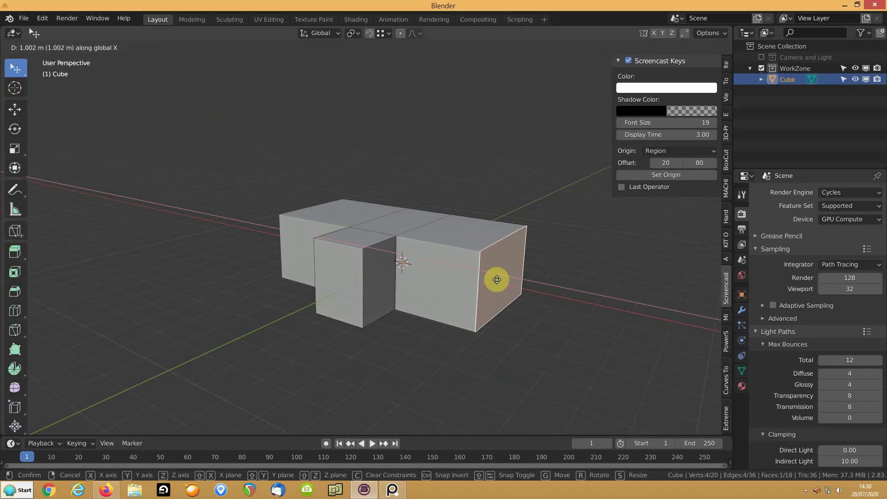
pyautogui.click(490, 277)
# - Check the cottage reference again, and move the negative X end face outward about 4.3 m along global X
pyautogui.click(364, 492)
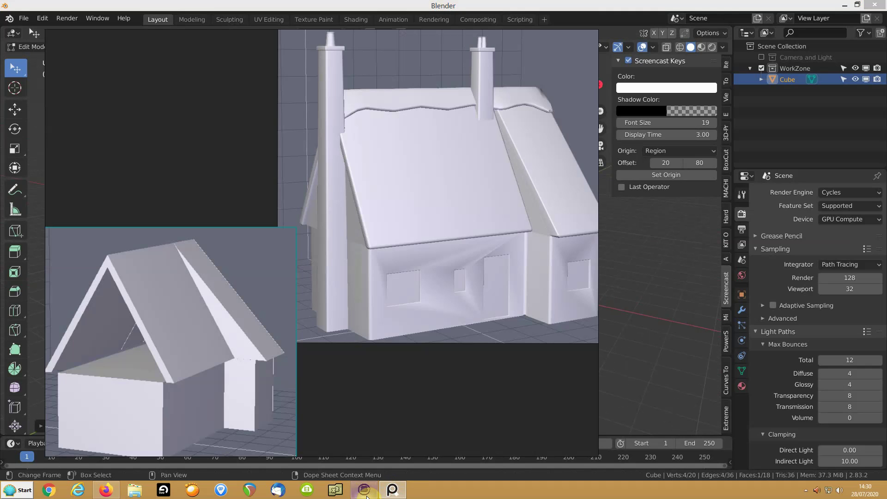
pyautogui.click(364, 492)
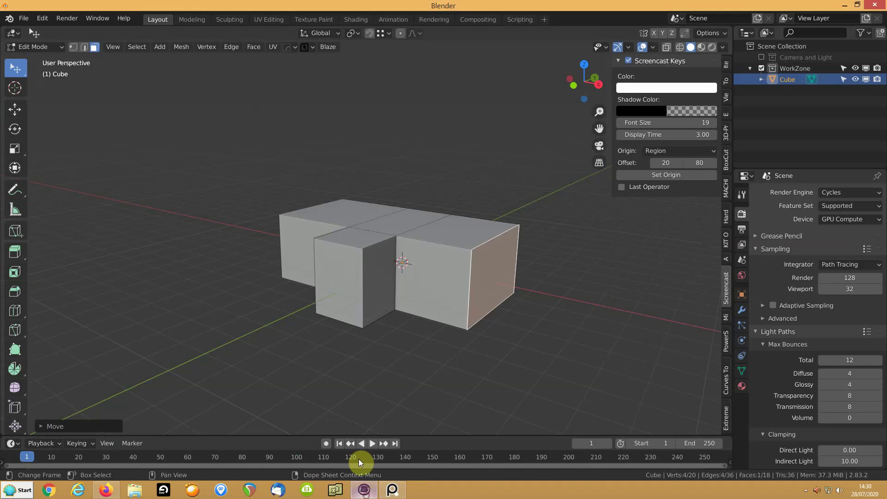
pyautogui.moveTo(263, 257); pyautogui.dragTo(273, 293, button='middle')
pyautogui.scroll(-4, 313, 287)
pyautogui.click(314, 287)
pyautogui.press('g')
pyautogui.press('x')
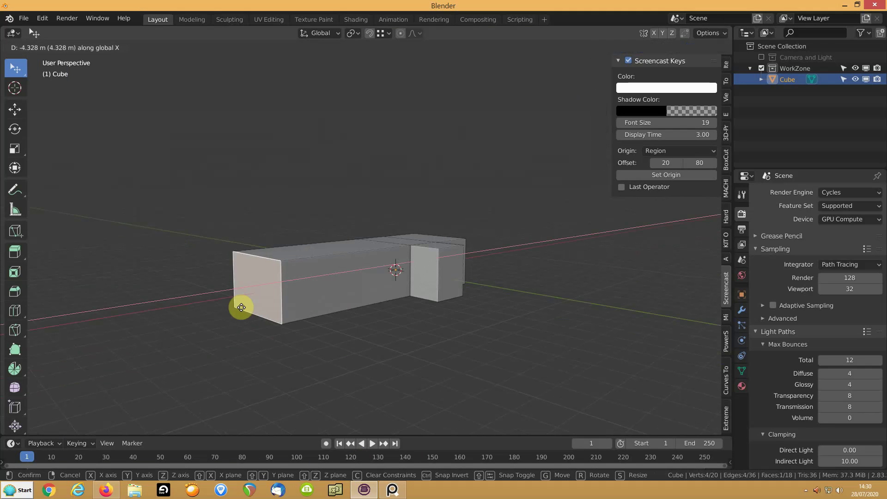
pyautogui.click(243, 311)
# - After consulting the reference, select all four top faces, including the porch's, and raise them slightly along global Z
pyautogui.moveTo(243, 311); pyautogui.dragTo(295, 305, button='middle')
pyautogui.click(363, 491)
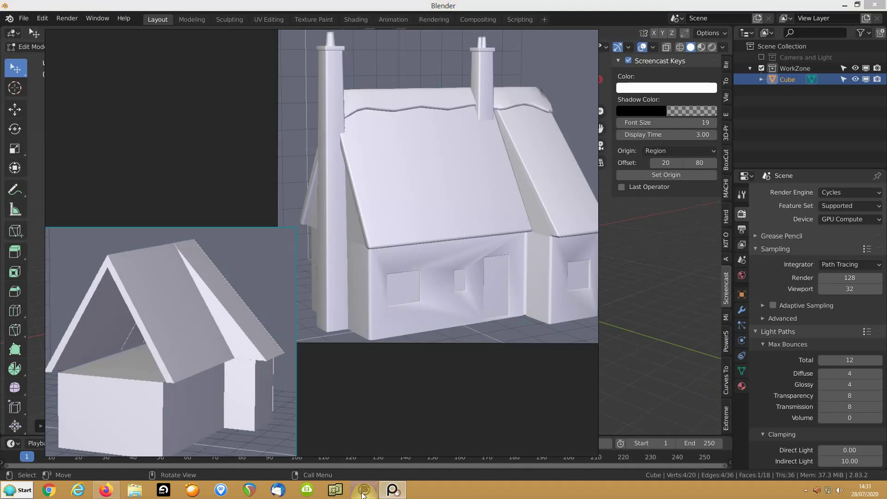
pyautogui.click(350, 395)
pyautogui.click(323, 238)
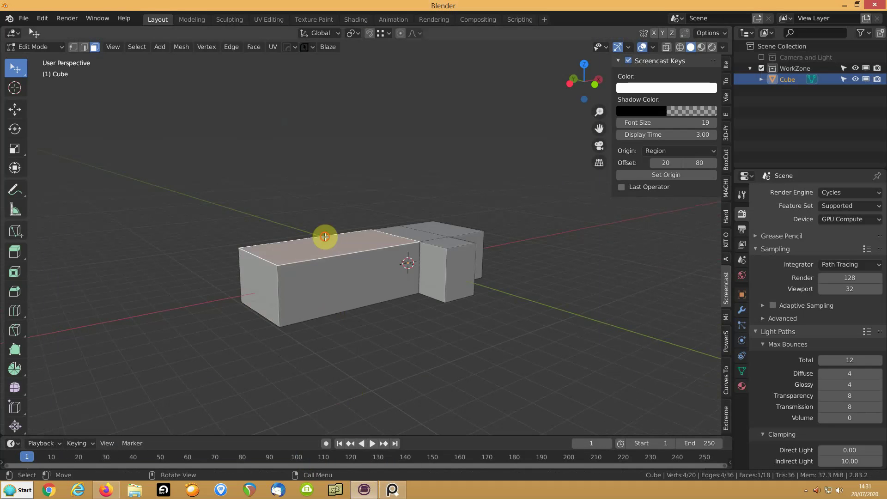
pyautogui.keyDown('shift'); pyautogui.click(422, 230); pyautogui.keyUp('shift')
pyautogui.keyDown('shift'); pyautogui.click(436, 230); pyautogui.keyUp('shift')
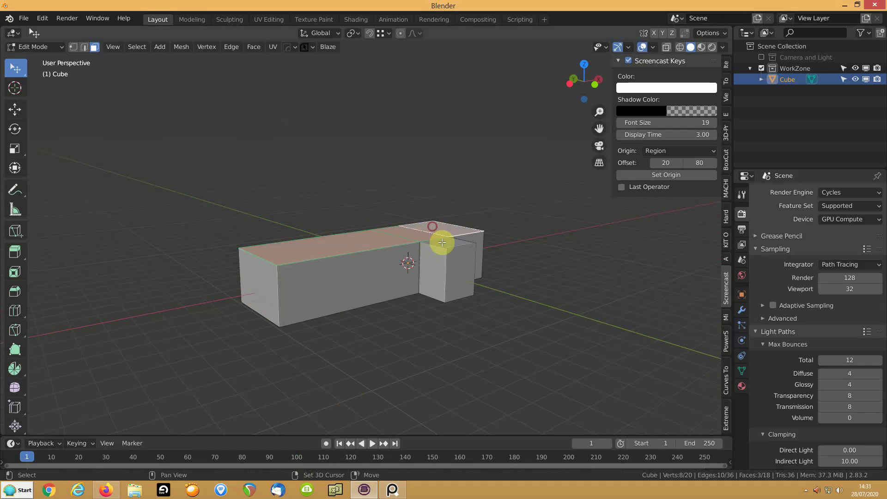
pyautogui.keyDown('shift'); pyautogui.click(444, 242); pyautogui.keyUp('shift')
pyautogui.press('g')
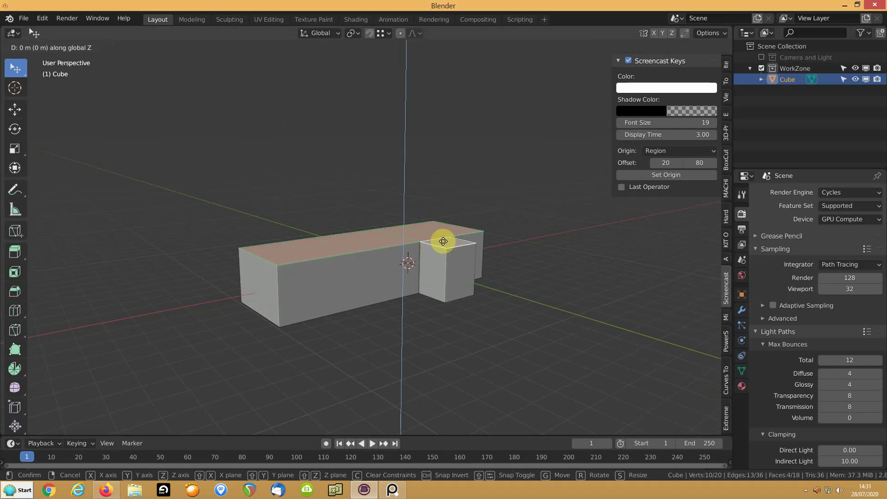
pyautogui.press('z')
pyautogui.click(447, 224)
# - Select the row of three back wall faces and move them outward along global Y to deepen the house
pyautogui.moveTo(447, 223); pyautogui.dragTo(376, 258, button='middle')
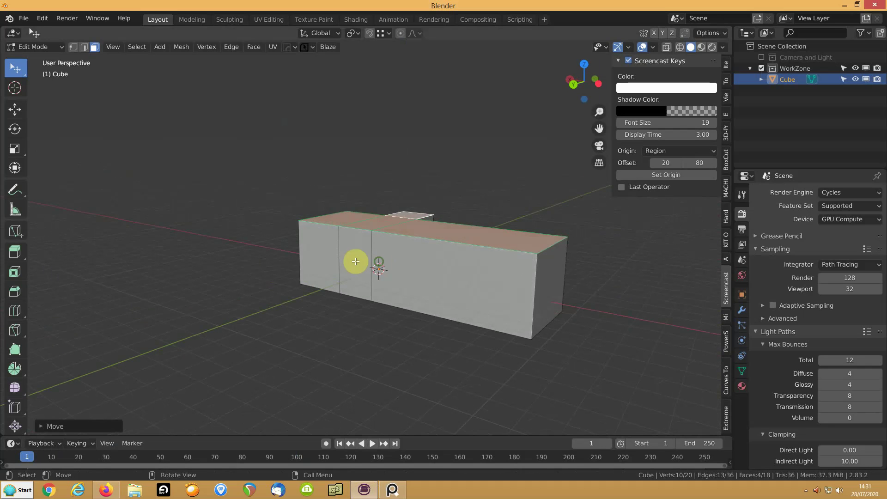
pyautogui.click(318, 258)
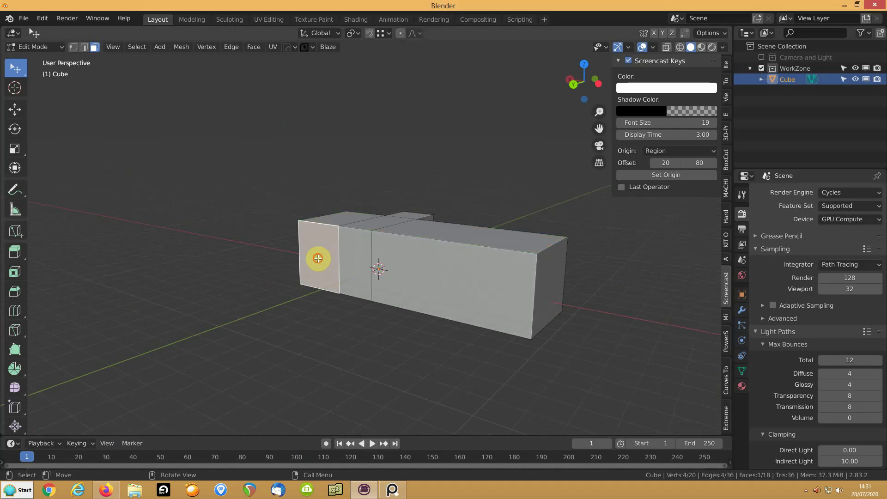
pyautogui.keyDown('ctrl'); pyautogui.click(429, 282); pyautogui.keyUp('ctrl')
pyautogui.press('g')
pyautogui.press('y')
pyautogui.click(418, 306)
pyautogui.moveTo(420, 307); pyautogui.dragTo(412, 271, button='middle')
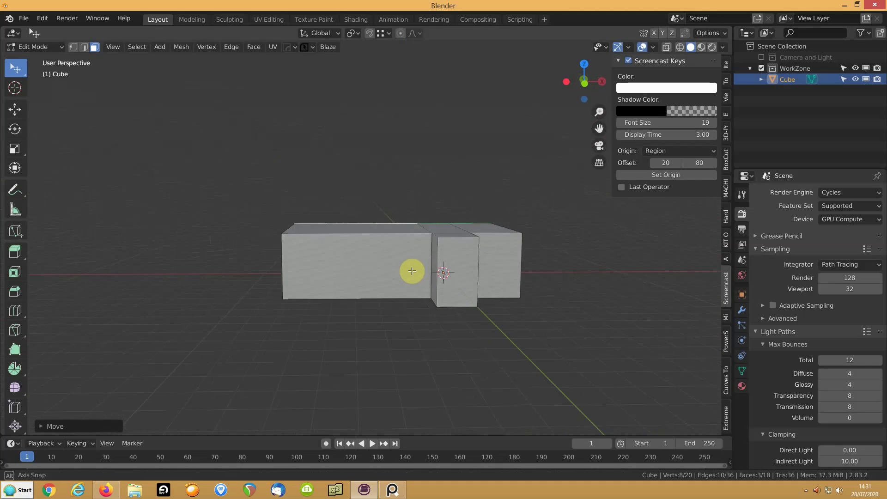
# - Compare the blocked-out walls and porch with the cottage reference images
pyautogui.click(393, 490)
pyautogui.moveTo(365, 492)
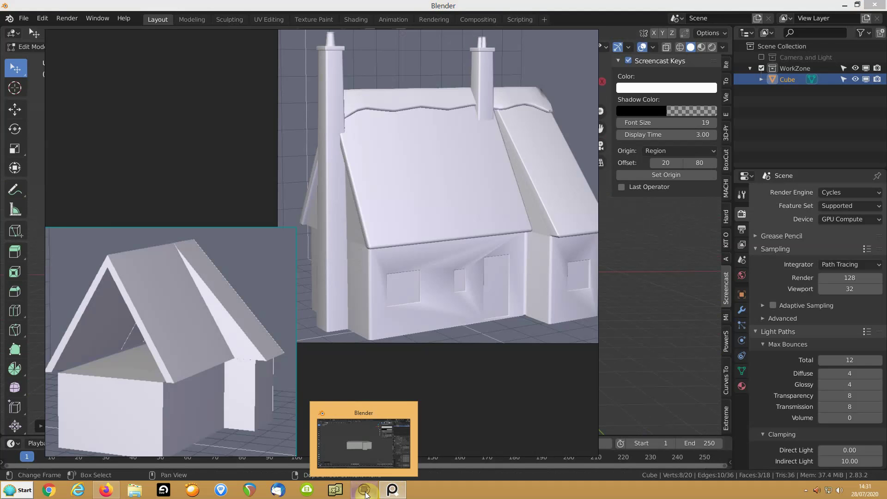
pyautogui.click(370, 457)
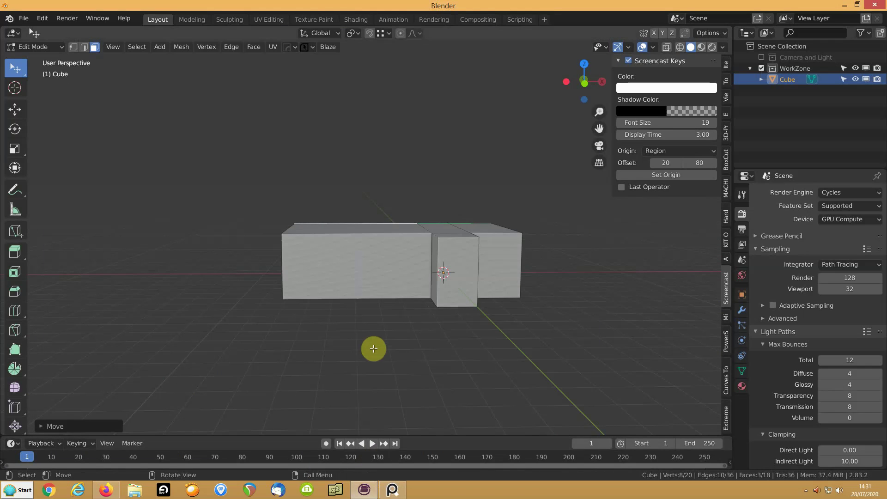
pyautogui.moveTo(370, 307)
pyautogui.mouseDown(button='middle')
pyautogui.moveTo(386, 321)
pyautogui.moveTo(364, 294)
pyautogui.mouseUp(button='middle')
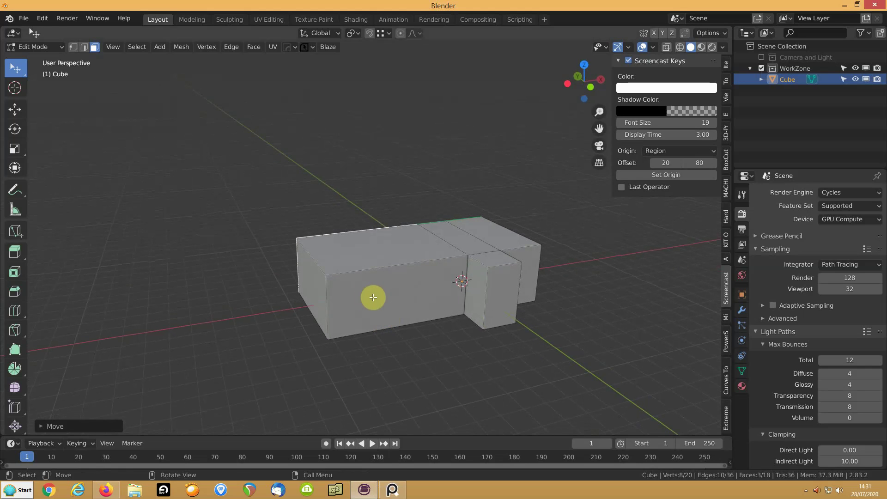
# - Add a centred horizontal loop cut around the house walls and bevel it about 0.69 m wide into a window band
pyautogui.hotkey('ctrl', 'r')
pyautogui.click(480, 293)
pyautogui.rightClick(481, 293)
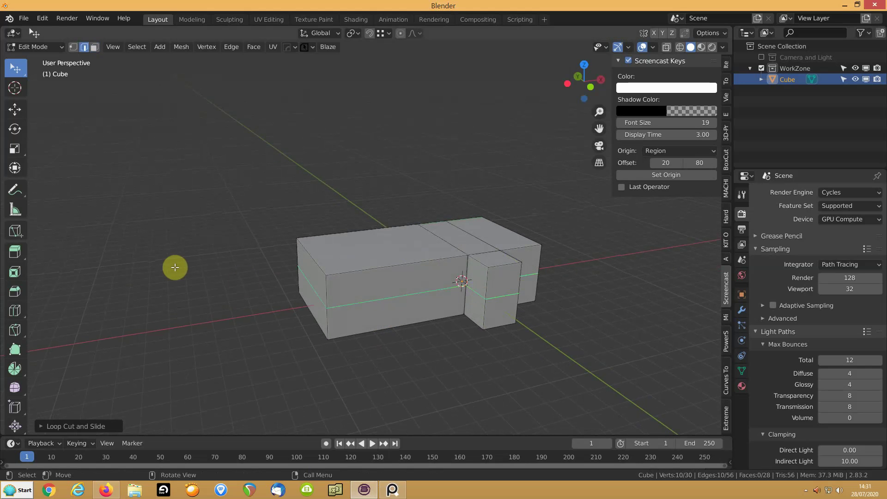
pyautogui.hotkey('ctrl', 'b')
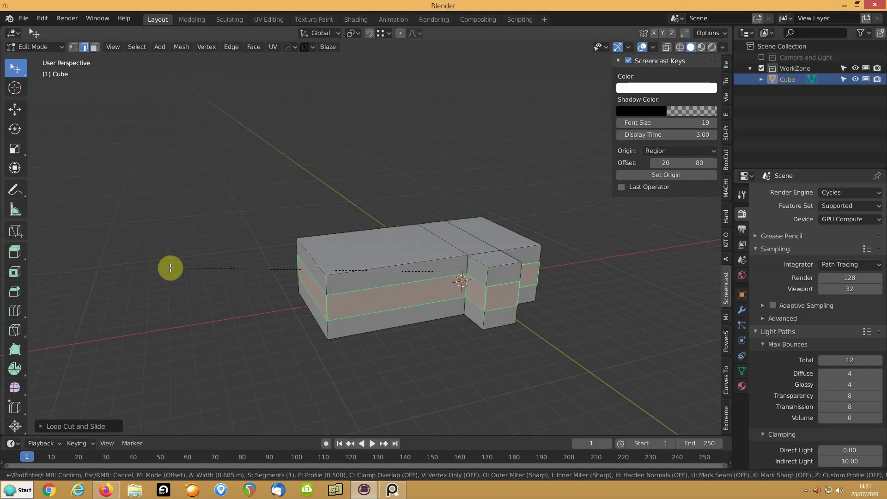
pyautogui.click(168, 268)
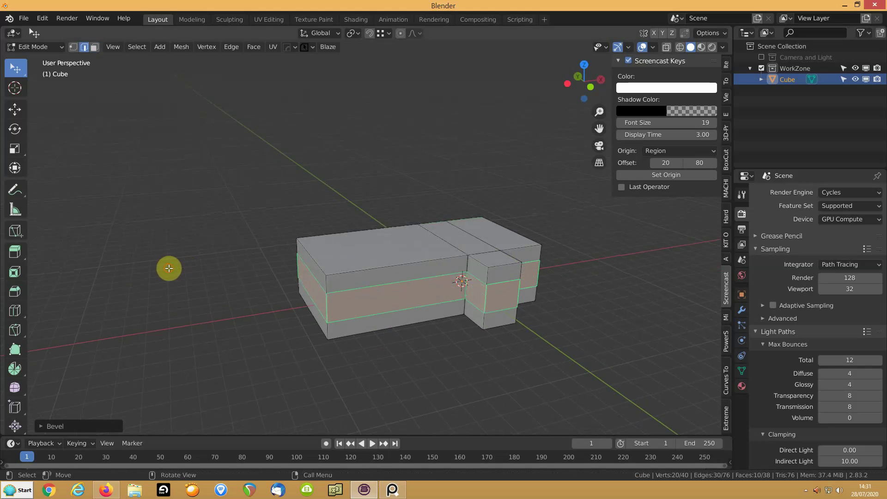
# - Add a vertical loop cut near the house's negative X end and bevel it about 0.86 m wide
pyautogui.hotkey('ctrl', 'r')
pyautogui.click(363, 301)
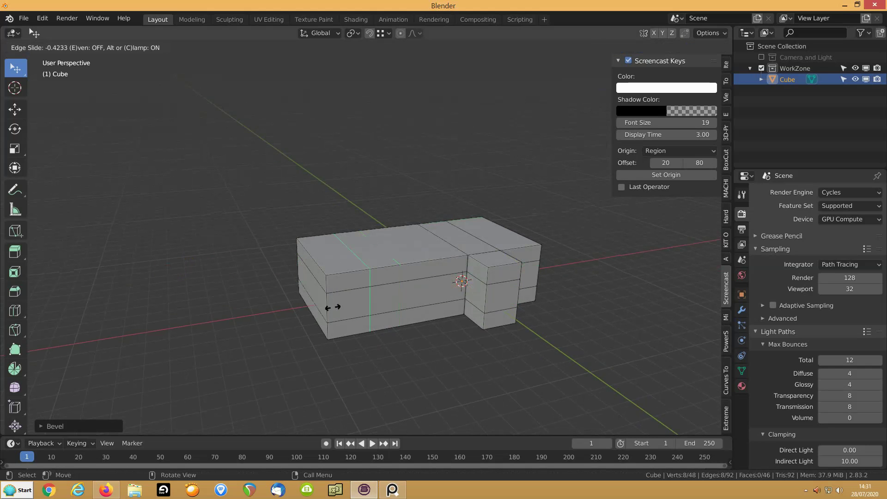
pyautogui.click(229, 279)
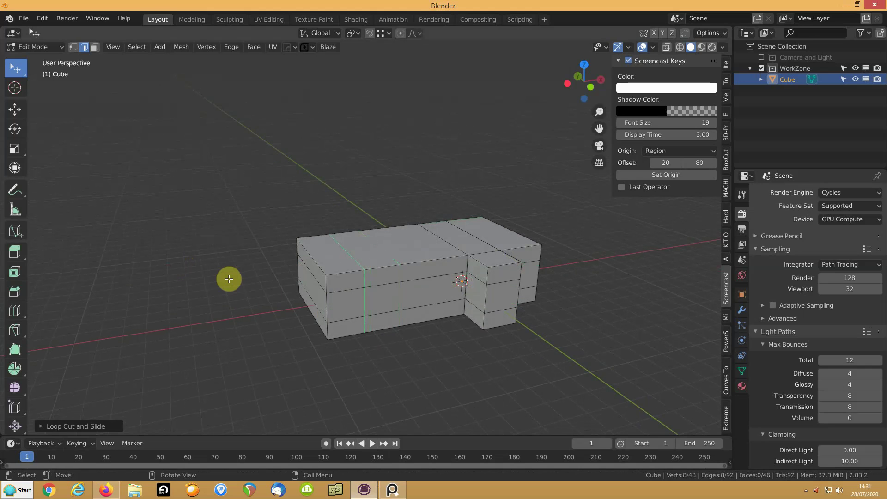
pyautogui.hotkey('ctrl', 'b')
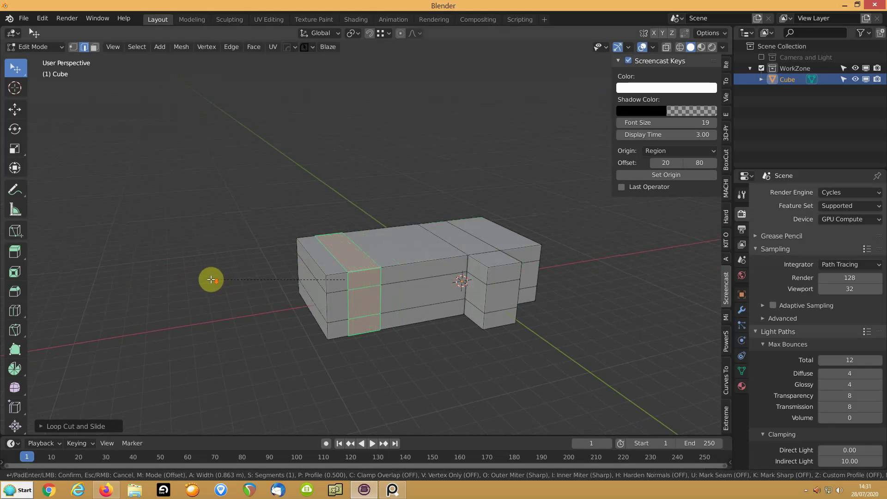
pyautogui.click(211, 279)
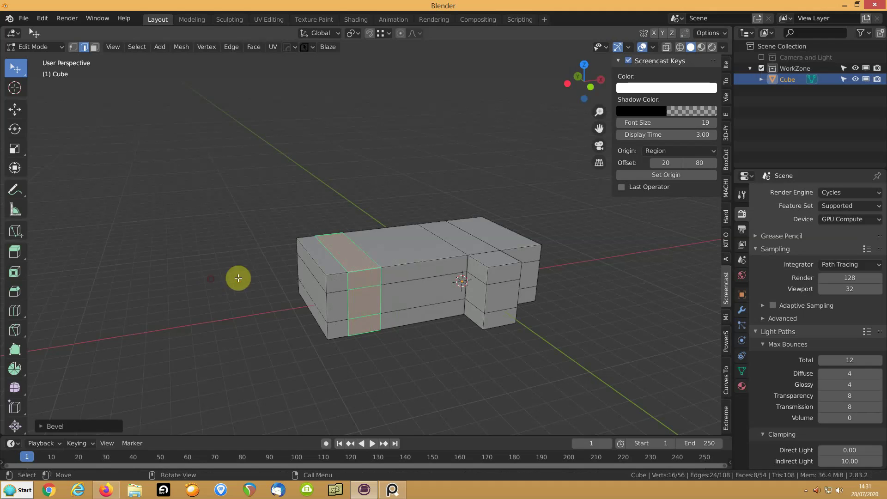
# - Add another vertical loop cut midway between the first strip and the porch, and bevel it about 0.89 m wide
pyautogui.hotkey('ctrl', 'r')
pyautogui.click(417, 286)
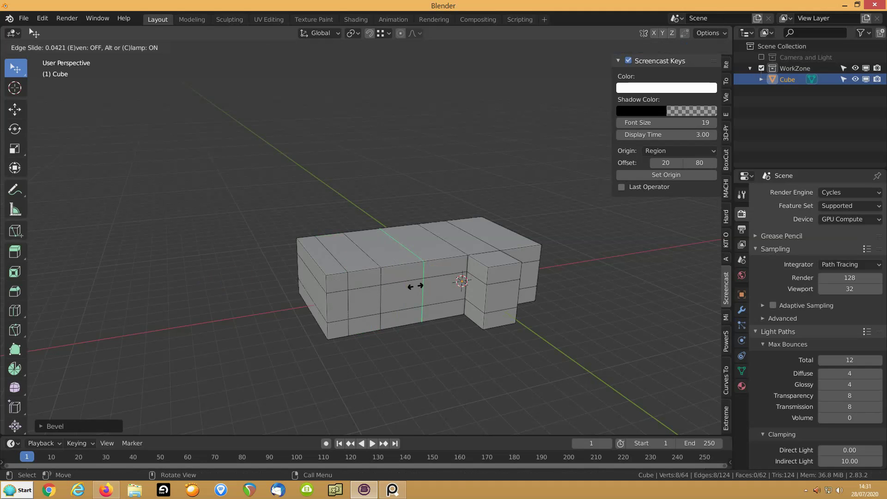
pyautogui.click(415, 286)
pyautogui.hotkey('ctrl', 'b')
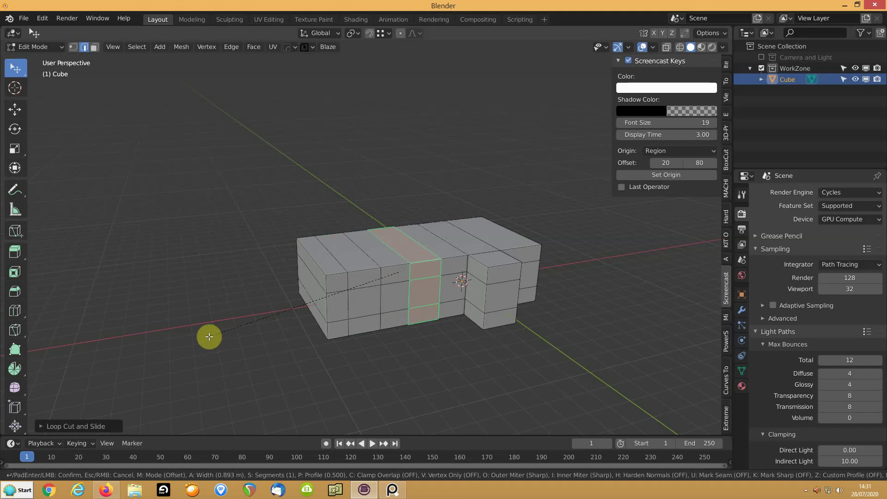
pyautogui.click(209, 336)
# - Select the middle-band face between the two bevelled strips on the front wall and inset it as a small window
pyautogui.moveTo(394, 331); pyautogui.dragTo(376, 318, button='middle')
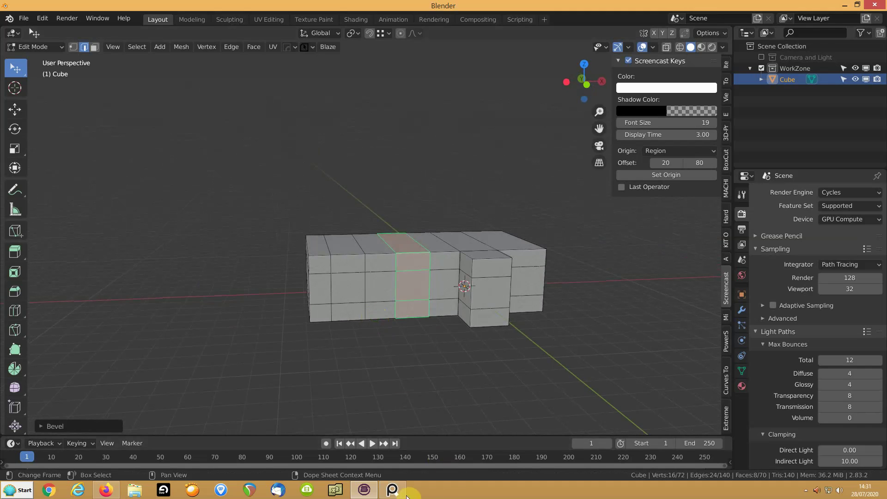
pyautogui.click(384, 485)
pyautogui.click(383, 482)
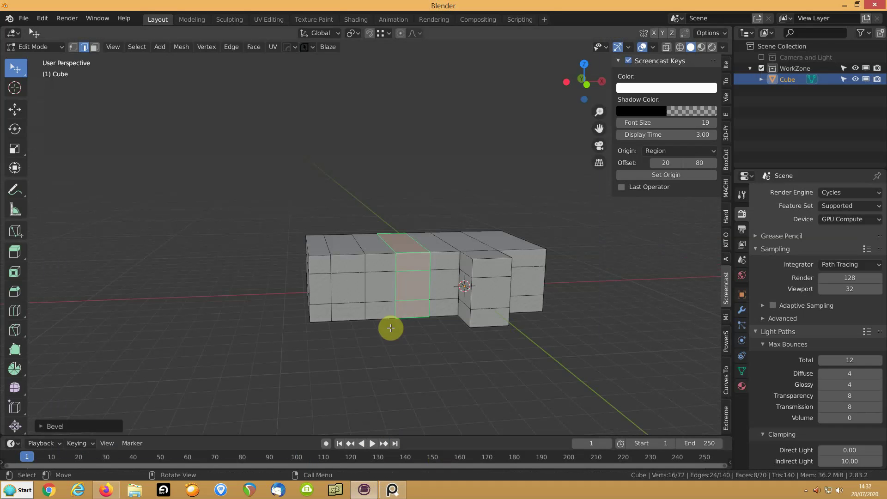
pyautogui.click(379, 288)
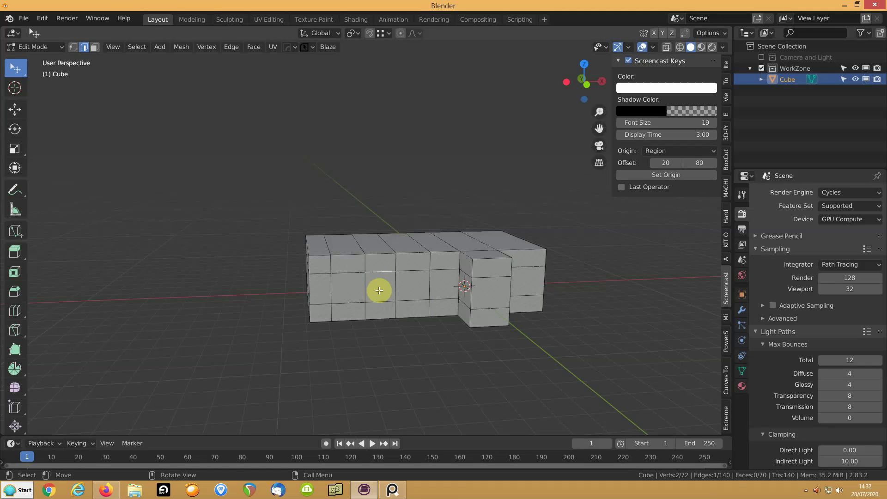
pyautogui.press('3')
pyautogui.click(378, 289)
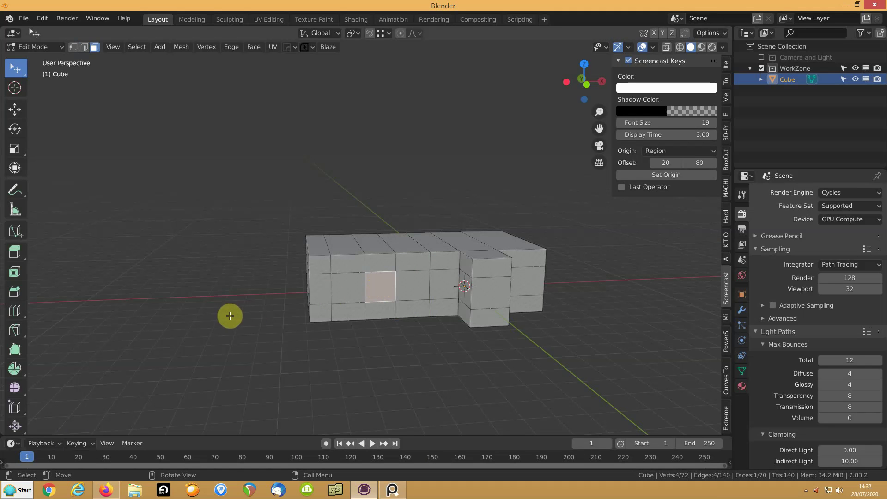
pyautogui.press('i')
pyautogui.click(235, 316)
# - Extrude the inset window face about 0.13 m into the wall and delete it to open the window
pyautogui.moveTo(297, 313); pyautogui.dragTo(323, 322, button='middle')
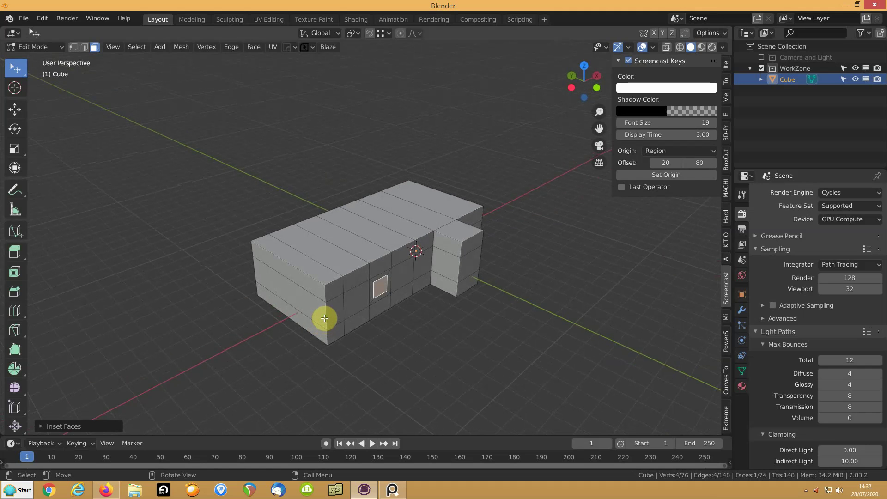
pyautogui.press('e')
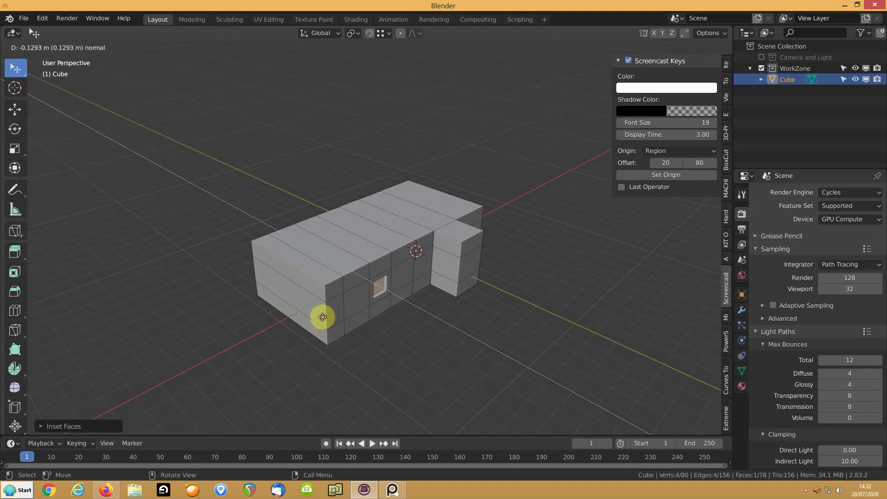
pyautogui.click(323, 317)
pyautogui.press('x')
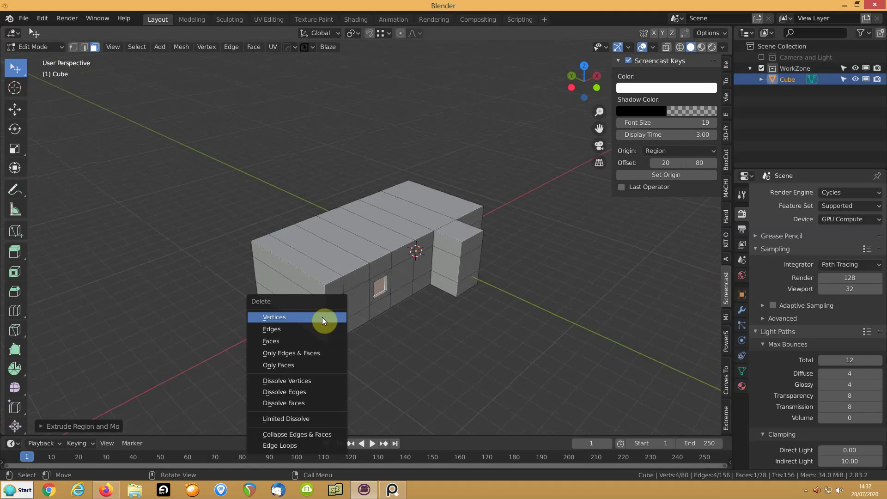
pyautogui.click(312, 340)
pyautogui.moveTo(317, 332); pyautogui.dragTo(350, 300, button='middle')
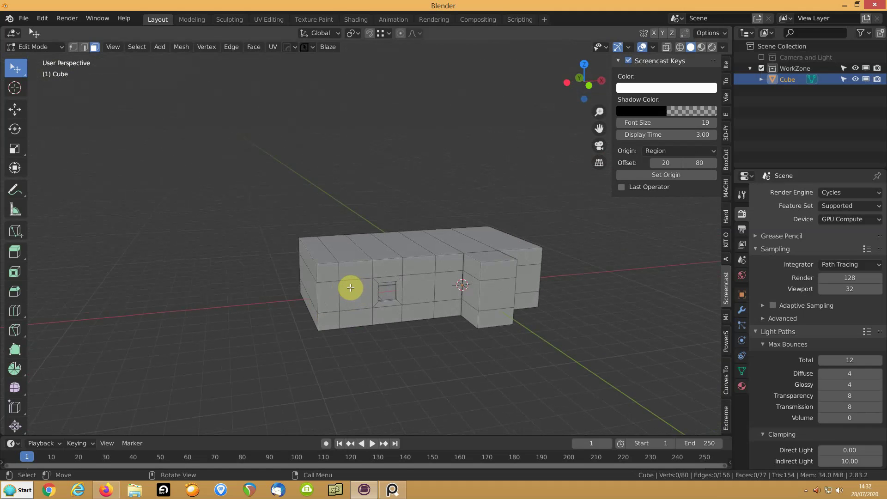
# - Add a vertical loop cut in the first strip, slid close to the small window
pyautogui.hotkey('ctrl', 'r')
pyautogui.click(358, 287)
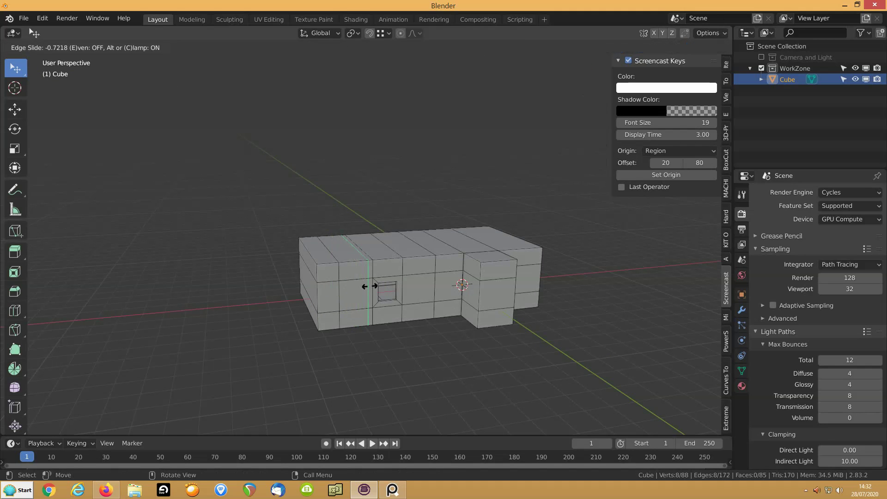
pyautogui.click(370, 286)
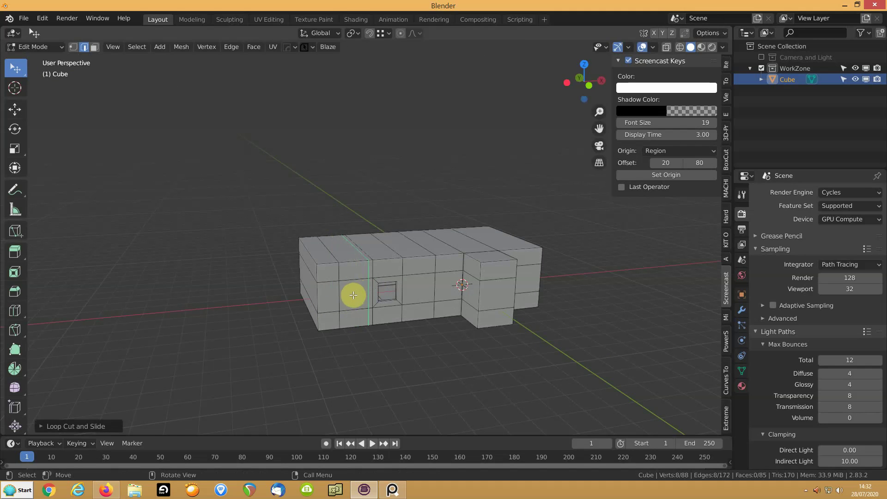
# - Select the middle-band face beside that new edge loop and scale it taller along global Z
pyautogui.press('3')
pyautogui.click(353, 295)
pyautogui.press('s')
pyautogui.press('z')
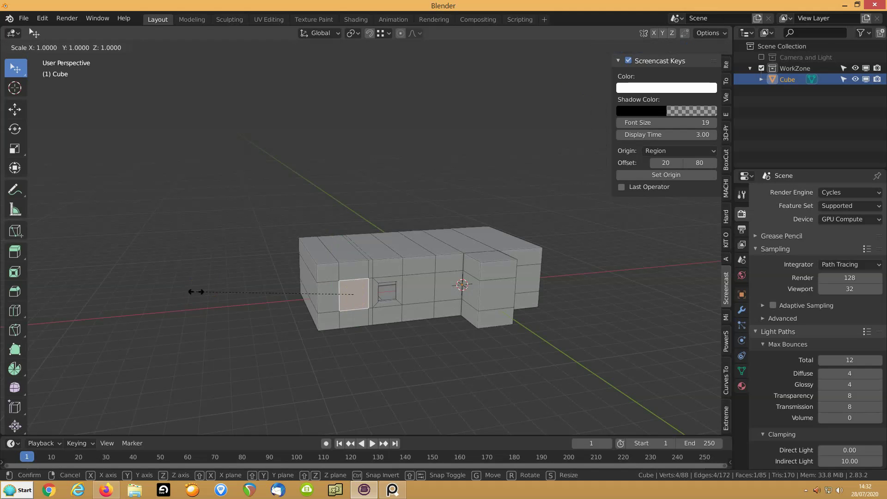
pyautogui.click(155, 290)
# - Extrude the tall face slightly into the wall and delete it to leave a second opening
pyautogui.moveTo(155, 291); pyautogui.dragTo(232, 309, button='middle')
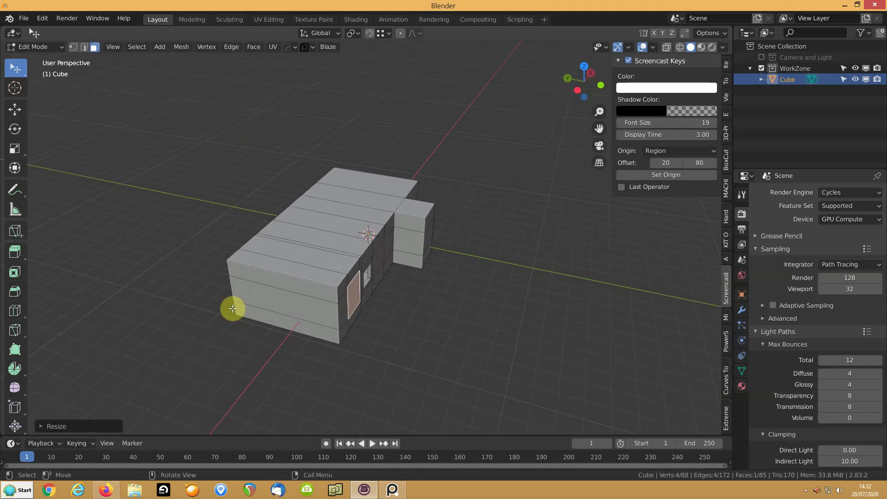
pyautogui.press('e')
pyautogui.click(230, 306)
pyautogui.press('x')
pyautogui.click(230, 307)
pyautogui.moveTo(230, 306); pyautogui.dragTo(275, 275, button='middle')
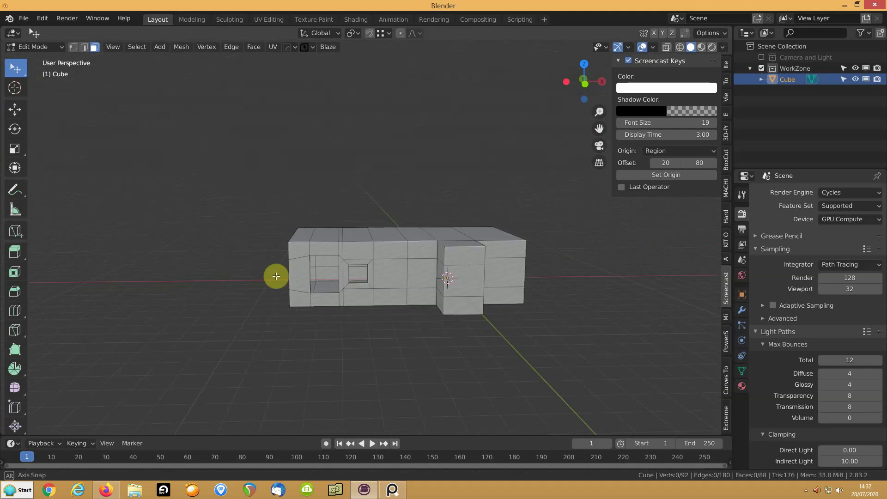
# - Select the vertical edge loop between the small window and the porch, and bevel it to door width
pyautogui.keyDown('alt'); pyautogui.click(408, 277); pyautogui.keyUp('alt')
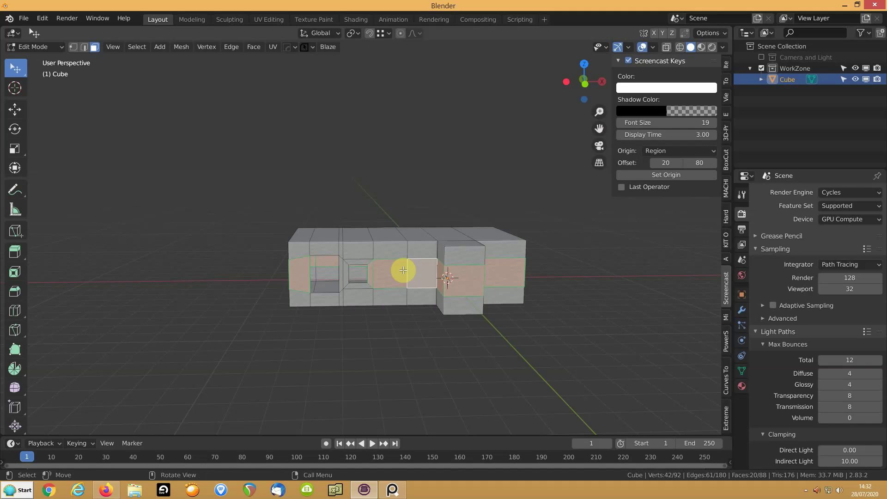
pyautogui.click(84, 47)
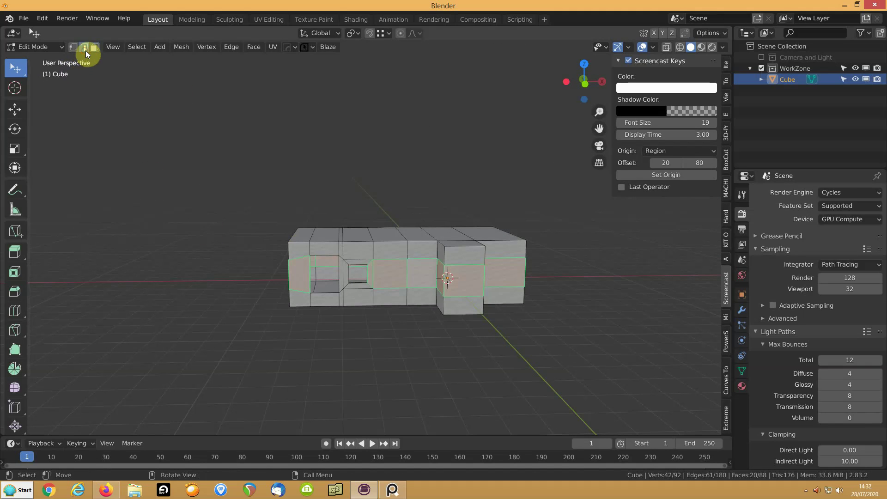
pyautogui.keyDown('alt'); pyautogui.click(412, 274); pyautogui.keyUp('alt')
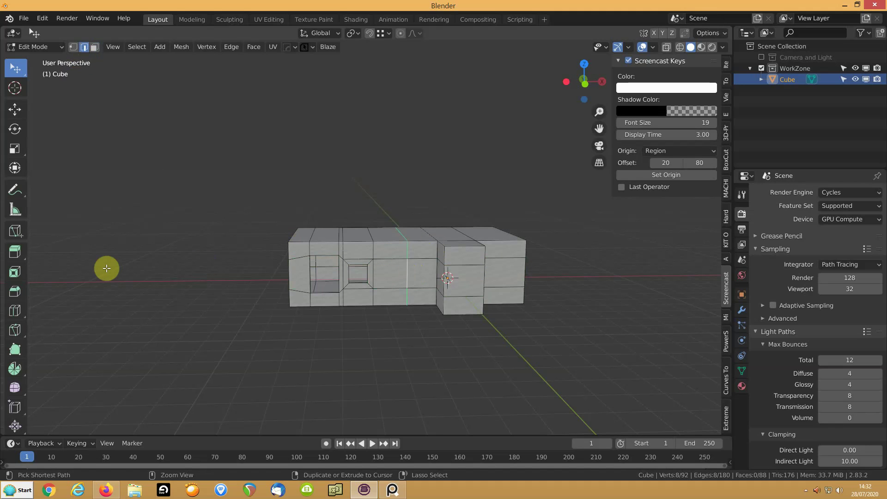
pyautogui.hotkey('ctrl', 'b')
pyautogui.click(92, 268)
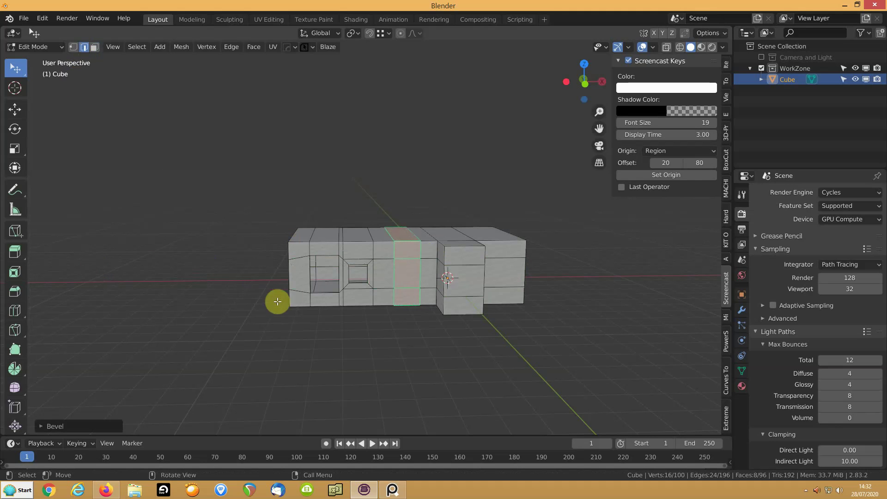
# - Select the middle and lower front faces of the new strip beside the porch and delete them for a doorway
pyautogui.press('3')
pyautogui.click(408, 281)
pyautogui.keyDown('shift'); pyautogui.click(409, 297); pyautogui.keyUp('shift')
pyautogui.moveTo(348, 262)
pyautogui.mouseDown(button='middle')
pyautogui.moveTo(395, 287)
pyautogui.moveTo(400, 280)
pyautogui.moveTo(308, 265)
pyautogui.moveTo(291, 277)
pyautogui.moveTo(362, 268)
pyautogui.moveTo(349, 267)
pyautogui.mouseUp(button='middle')
pyautogui.press('x')
pyautogui.click(400, 280)
# - Inset the middle-band face on the porch's front wall
pyautogui.click(479, 297)
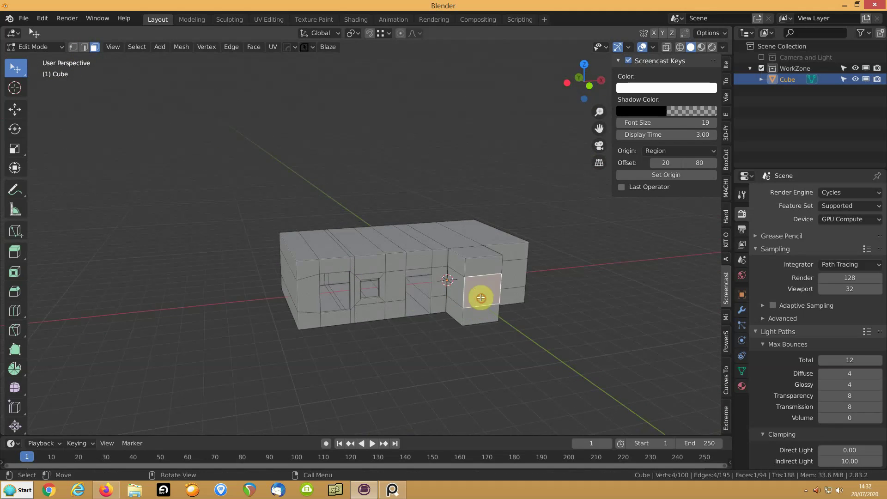
pyautogui.press('i')
pyautogui.click(104, 307)
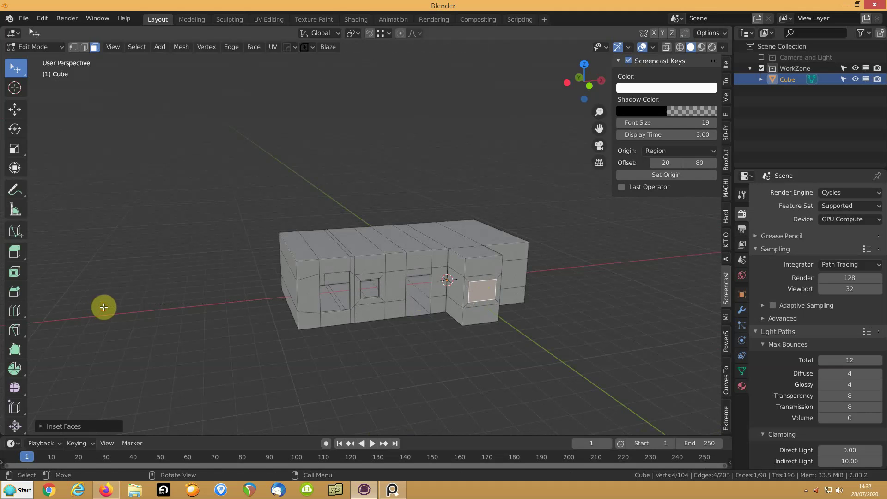
# - Narrow the inset porch face to about 0.65 along global X and delete it to open the window
pyautogui.press('s')
pyautogui.press('x')
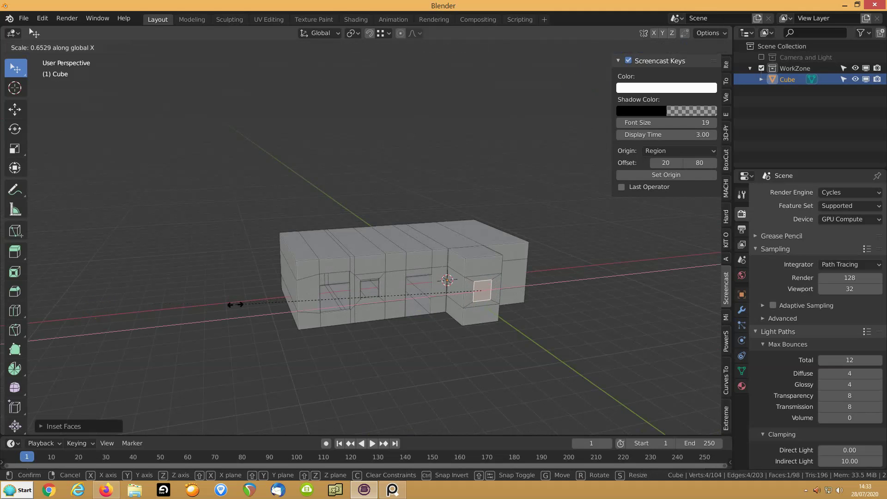
pyautogui.click(235, 304)
pyautogui.press('x')
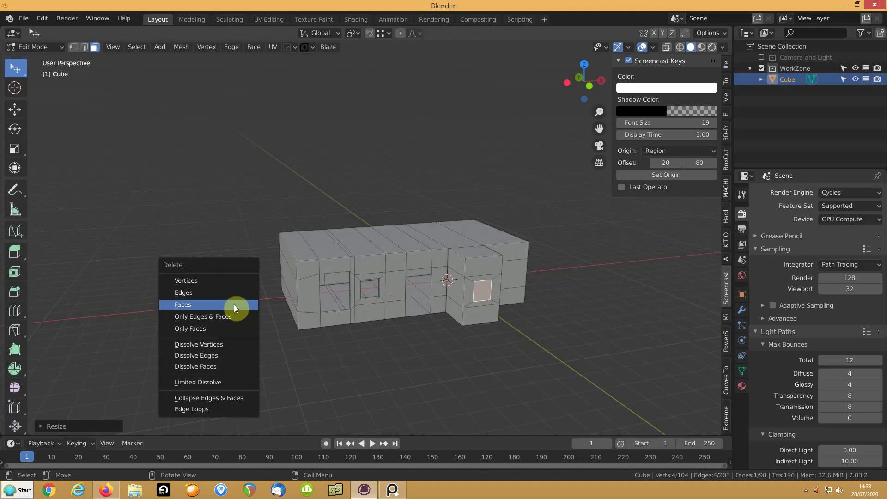
pyautogui.click(234, 304)
# - Select the edge loop around the porch window opening and extrude it inward to give the wall thickness
pyautogui.moveTo(321, 301); pyautogui.dragTo(246, 297, button='middle')
pyautogui.scroll(5, 369, 315)
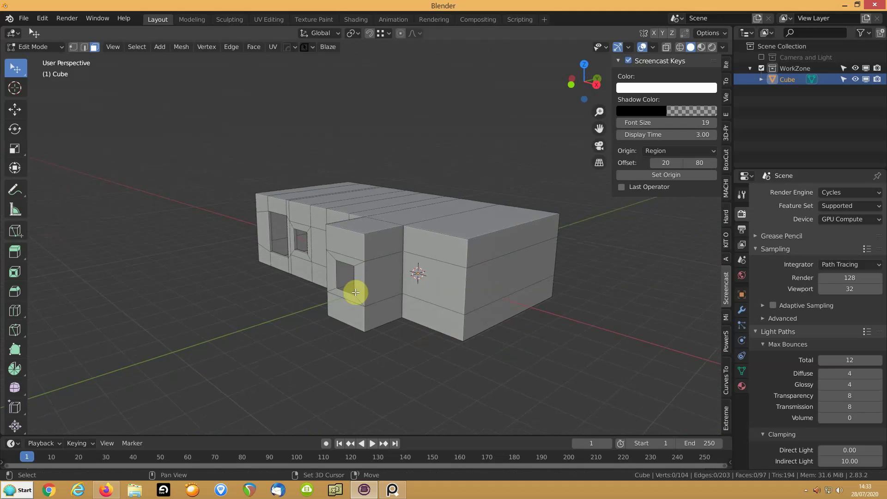
pyautogui.moveTo(221, 350); pyautogui.dragTo(368, 276, button='middle')
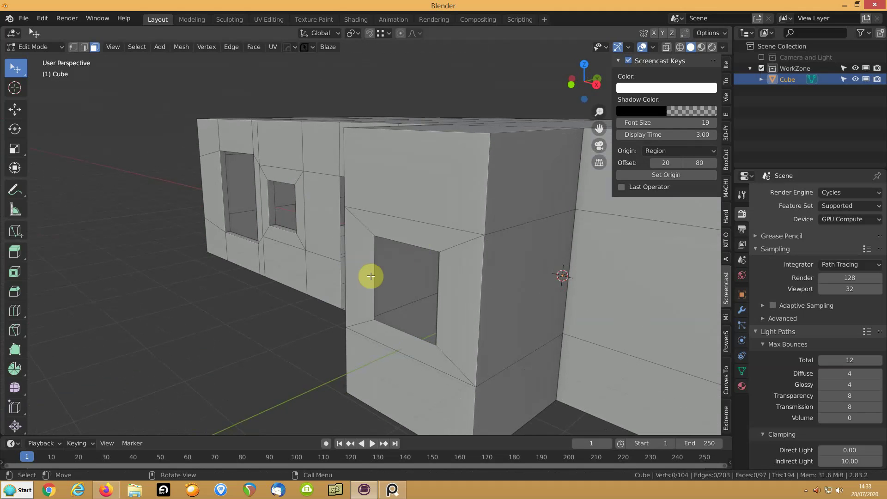
pyautogui.click(84, 47)
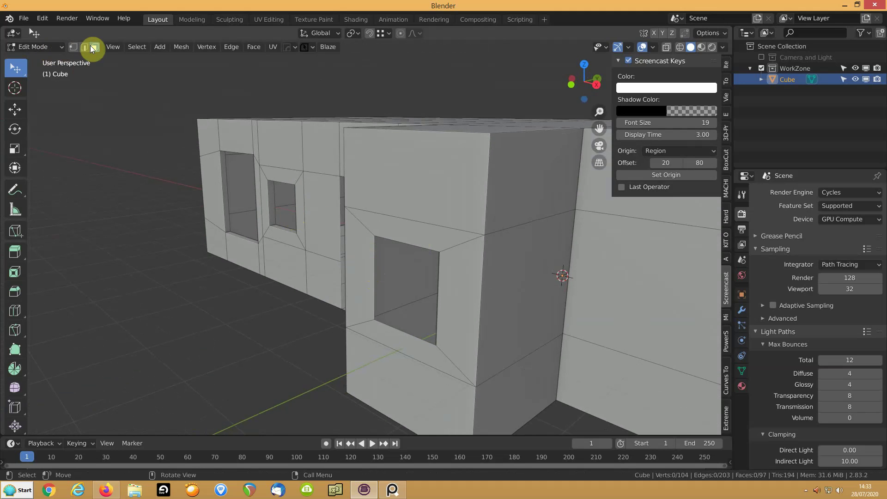
pyautogui.keyDown('alt'); pyautogui.click(368, 269); pyautogui.keyUp('alt')
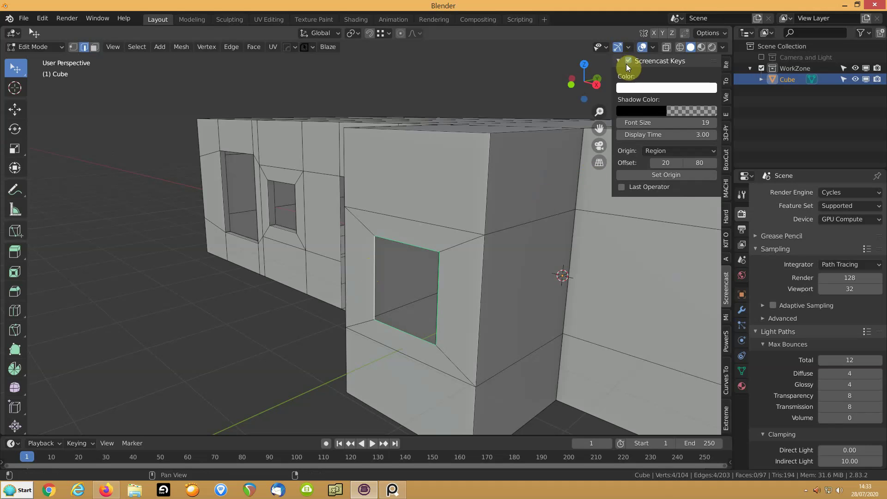
pyautogui.click(629, 61)
pyautogui.keyDown('alt'); pyautogui.click(374, 274); pyautogui.keyUp('alt')
pyautogui.keyDown('alt'); pyautogui.click(375, 275); pyautogui.keyUp('alt')
pyautogui.press('e')
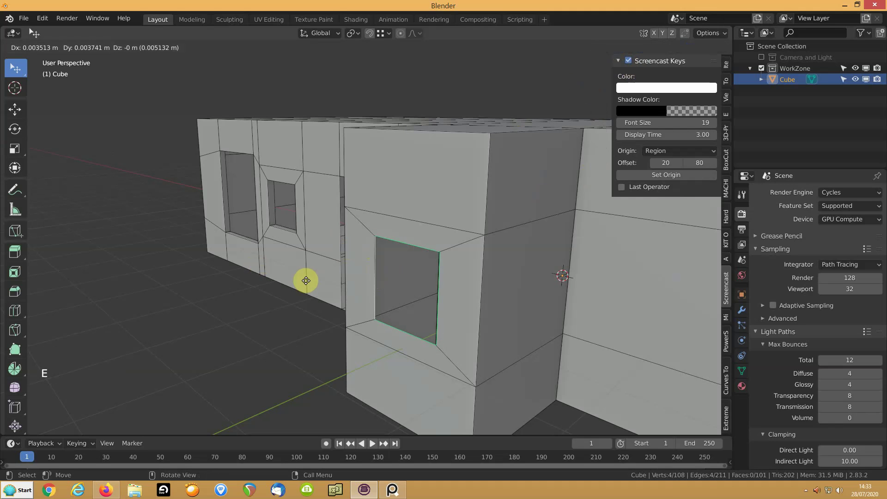
pyautogui.click(309, 279)
# - Select the side and top edges of the doorway beside the porch and extrude them inward for depth
pyautogui.moveTo(343, 185); pyautogui.dragTo(418, 202, button='middle')
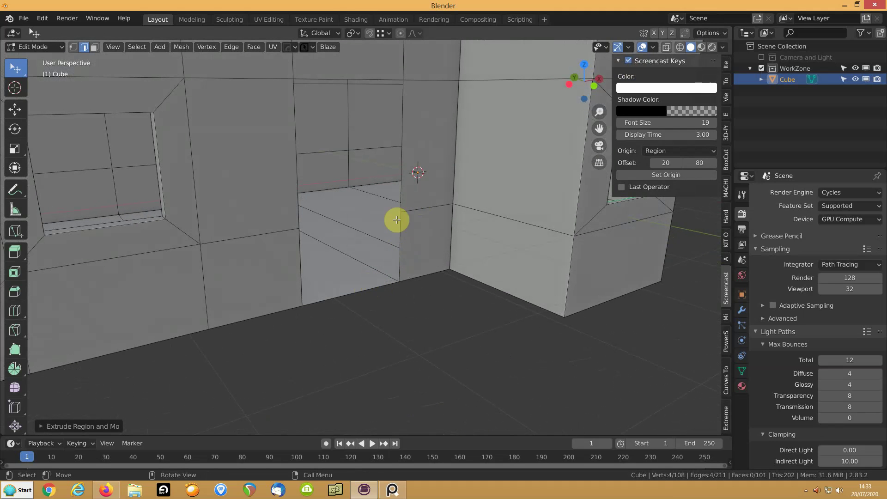
pyautogui.click(401, 193)
pyautogui.keyDown('shift'); pyautogui.click(369, 80); pyautogui.keyUp('shift')
pyautogui.keyDown('shift'); pyautogui.click(296, 141); pyautogui.keyUp('shift')
pyautogui.keyDown('shift'); pyautogui.click(281, 239); pyautogui.keyUp('shift')
pyautogui.keyDown('shift'); pyautogui.click(285, 242); pyautogui.keyUp('shift')
pyautogui.keyDown('shift'); pyautogui.click(290, 261); pyautogui.keyUp('shift')
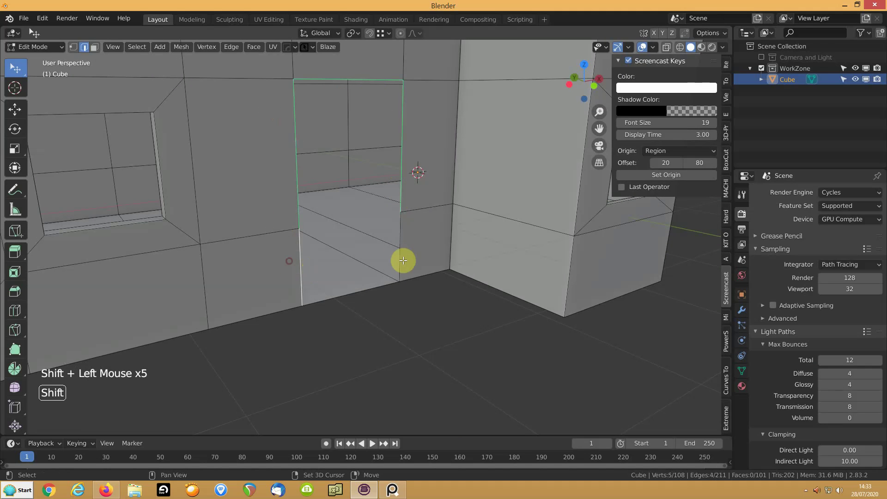
pyautogui.press('e')
pyautogui.click(338, 206)
pyautogui.moveTo(343, 196); pyautogui.dragTo(257, 353, button='middle')
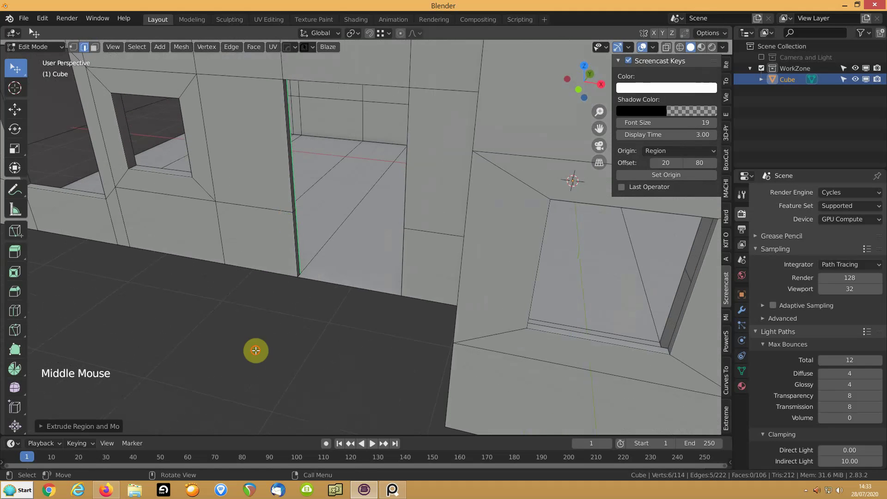
pyautogui.click(301, 286)
# - Try to knife a vertical cut down the middle-band face of the blank front wall on the porch's other side
pyautogui.scroll(-7, 302, 287)
pyautogui.moveTo(358, 257)
pyautogui.mouseDown(button='middle')
pyautogui.moveTo(341, 238)
pyautogui.moveTo(451, 231)
pyautogui.moveTo(424, 249)
pyautogui.moveTo(415, 229)
pyautogui.moveTo(366, 248)
pyautogui.moveTo(326, 238)
pyautogui.moveTo(362, 245)
pyautogui.mouseUp(button='middle')
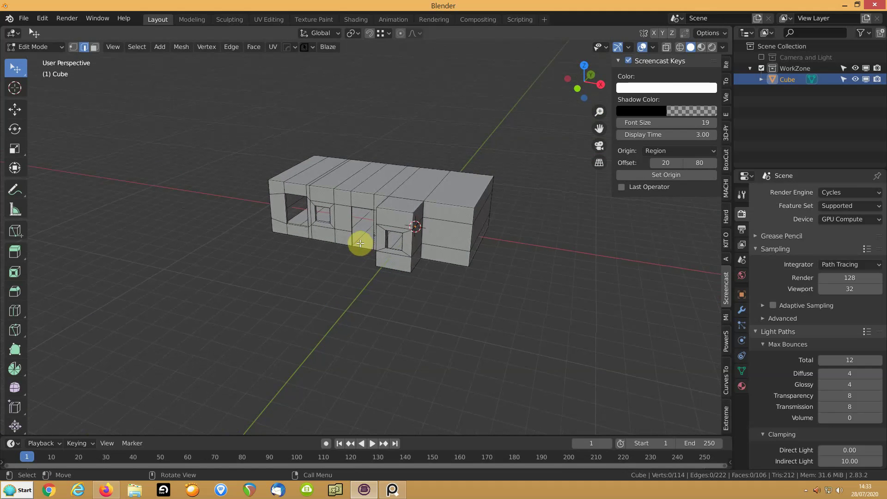
pyautogui.keyDown('shift'); pyautogui.moveTo(459, 218); pyautogui.dragTo(417, 249, button='middle'); pyautogui.keyUp('shift')
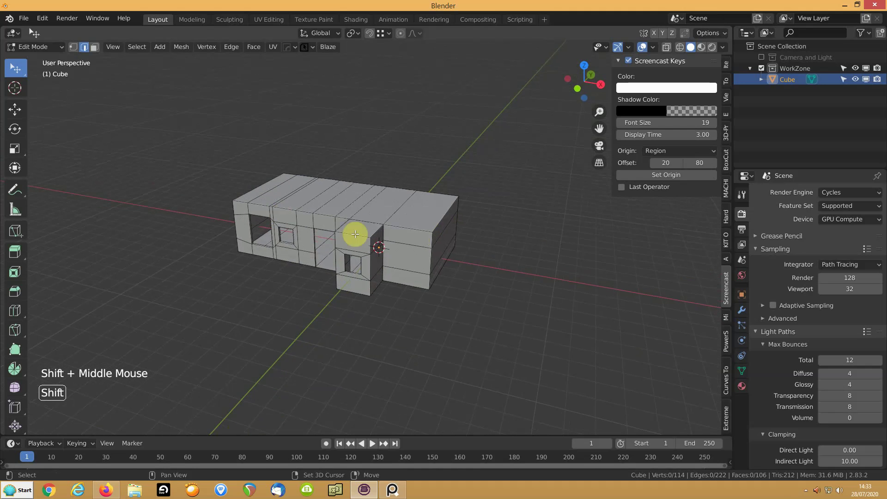
pyautogui.scroll(4, 466, 248)
pyautogui.press('k')
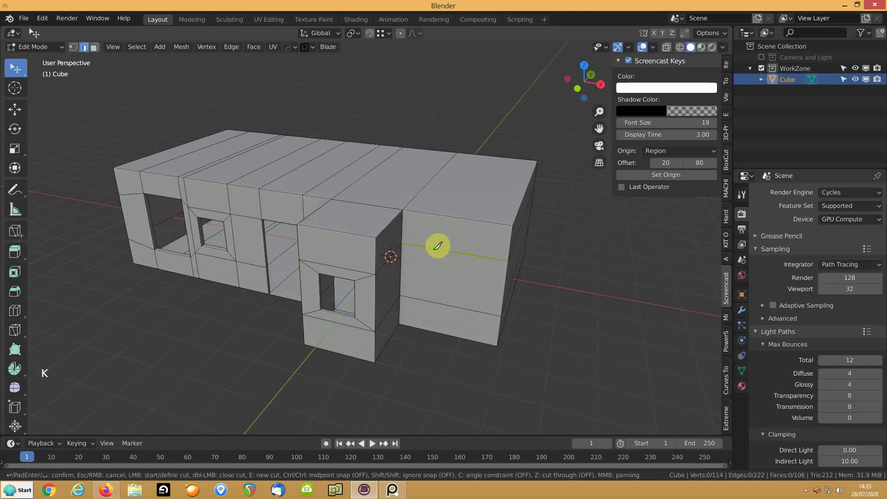
pyautogui.click(433, 249)
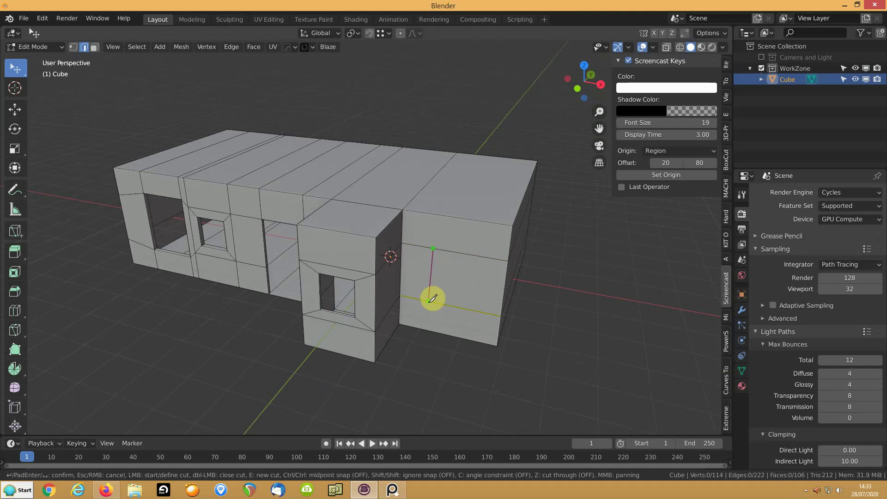
pyautogui.press('Return')
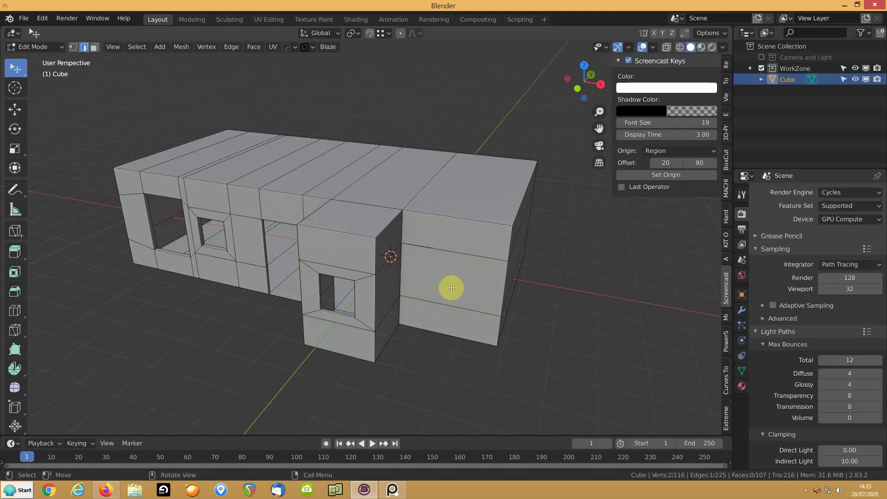
pyautogui.moveTo(429, 288); pyautogui.dragTo(435, 263, button='middle')
pyautogui.click(436, 263)
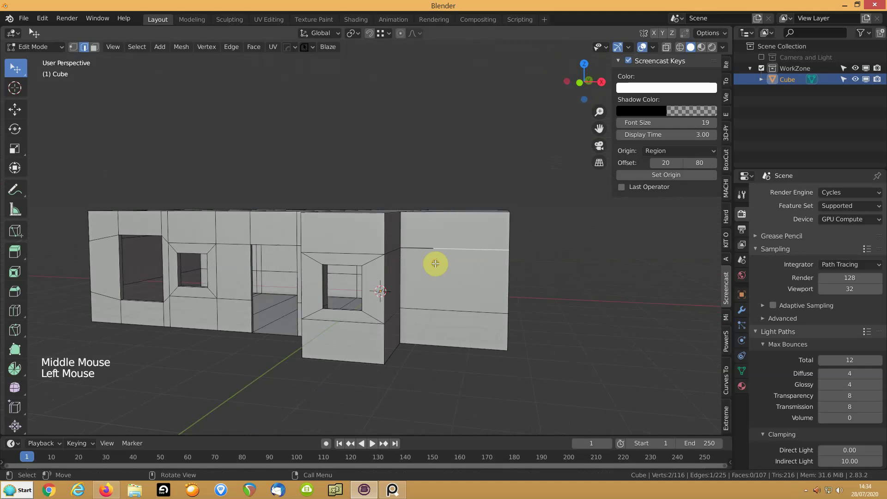
# - Check the cut's vertices and undo the knife cut on the blank front wall
pyautogui.press('1')
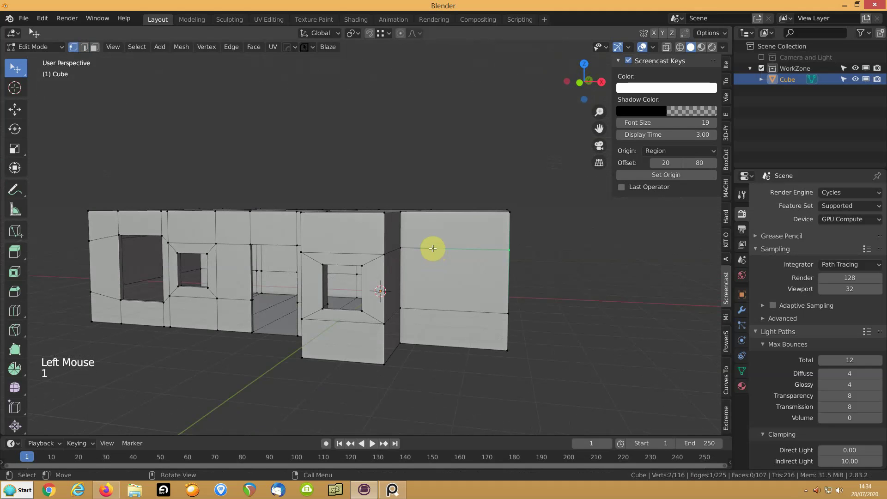
pyautogui.click(435, 299)
pyautogui.hotkey('ctrl', 'z')
pyautogui.hotkey('ctrl', 'z')
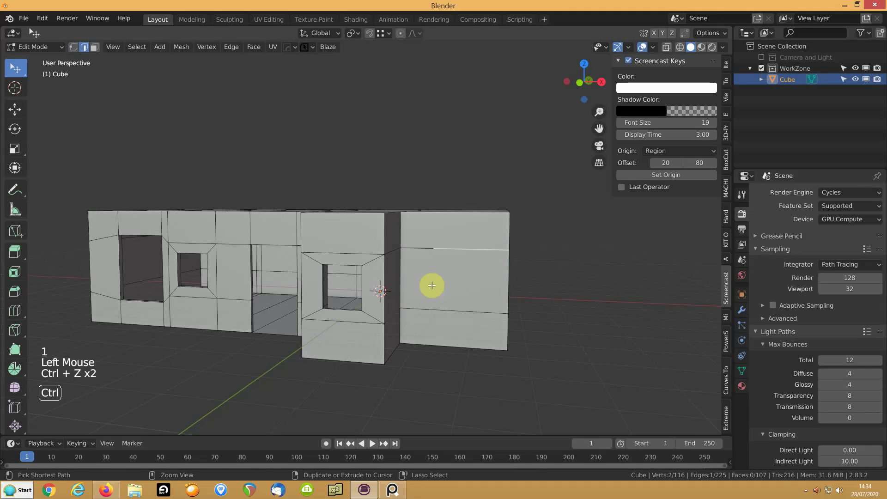
pyautogui.hotkey('ctrl', 'z')
pyautogui.keyDown('ctrl'); pyautogui.scroll(-1, 431, 286); pyautogui.keyUp('ctrl')
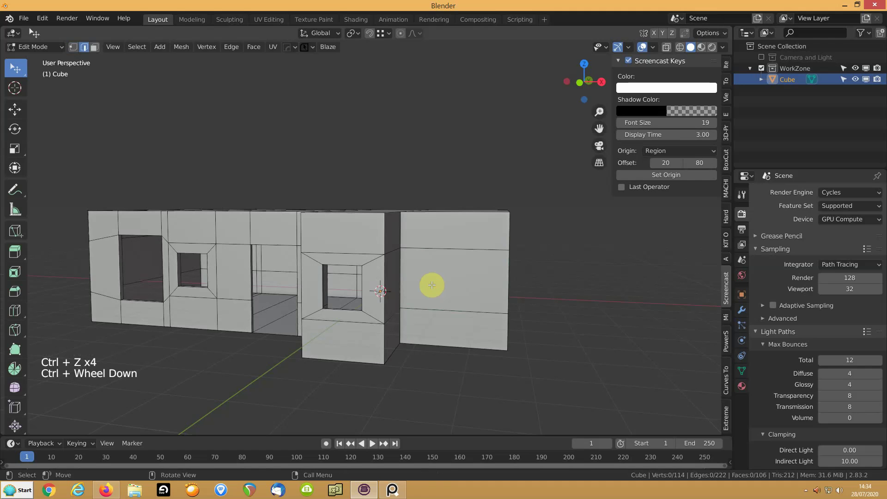
# - Knife a vertical cut between the two horizontal edges of the blank front wall, on the side nearer the porch
pyautogui.press('k')
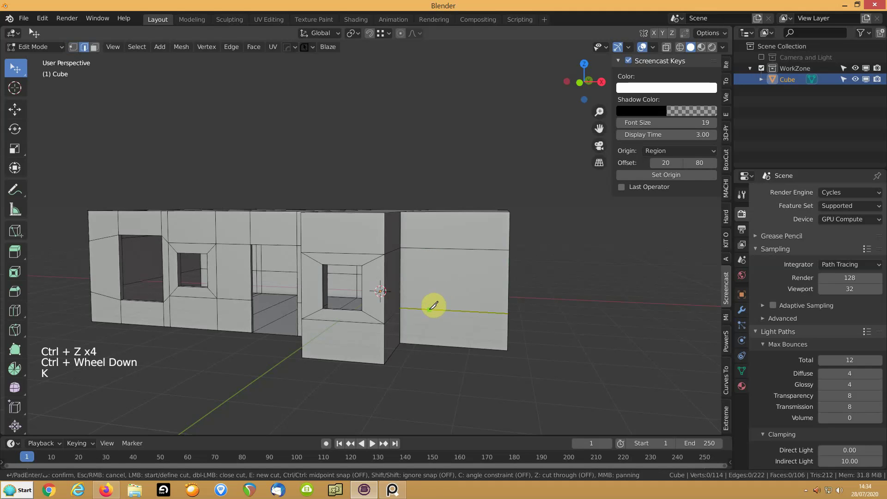
pyautogui.click(429, 309)
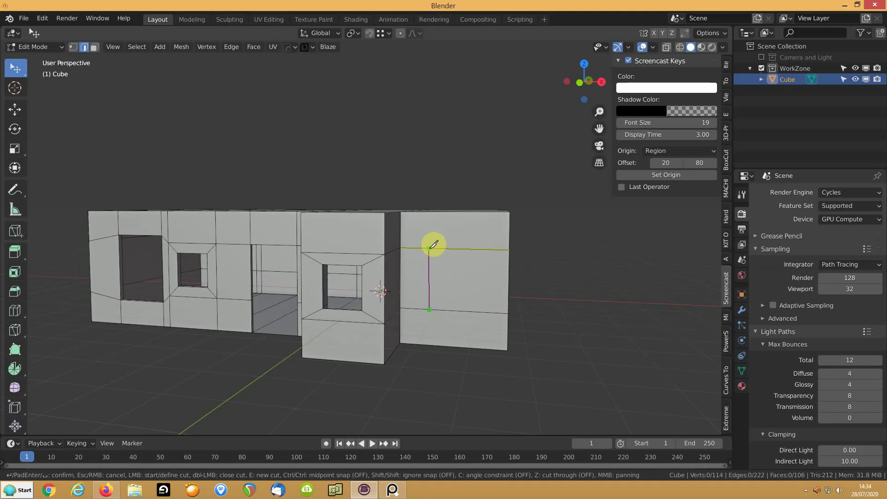
pyautogui.click(429, 247)
pyautogui.press('Return')
# - Knife a second vertical cut across the same wall band nearer the outer corner and dissolve the stray slanted edge
pyautogui.press('k')
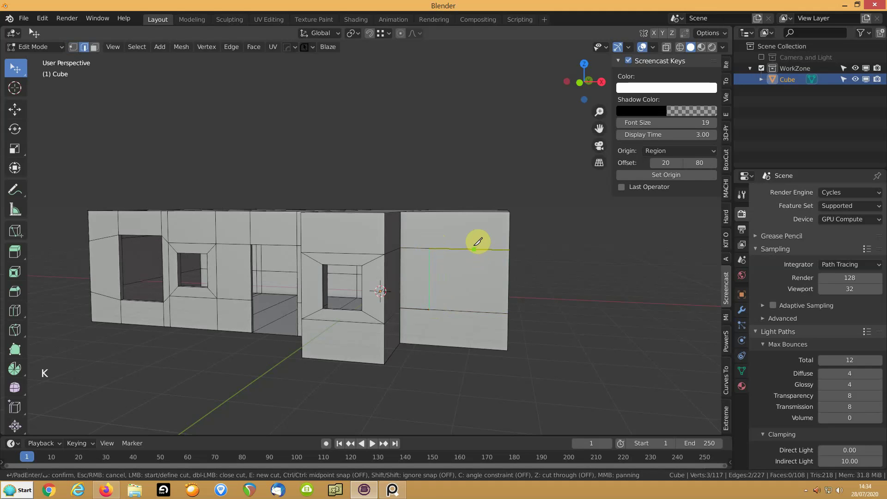
pyautogui.click(476, 246)
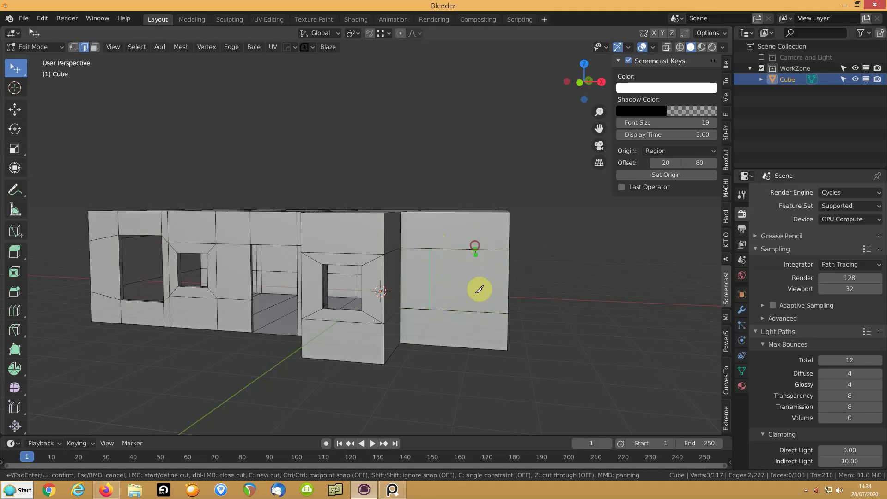
pyautogui.click(475, 318)
pyautogui.press('Return')
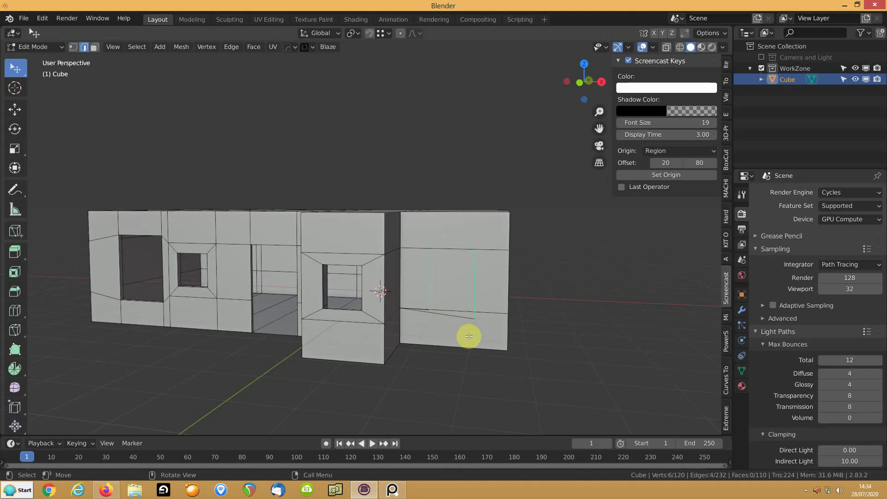
pyautogui.click(462, 323)
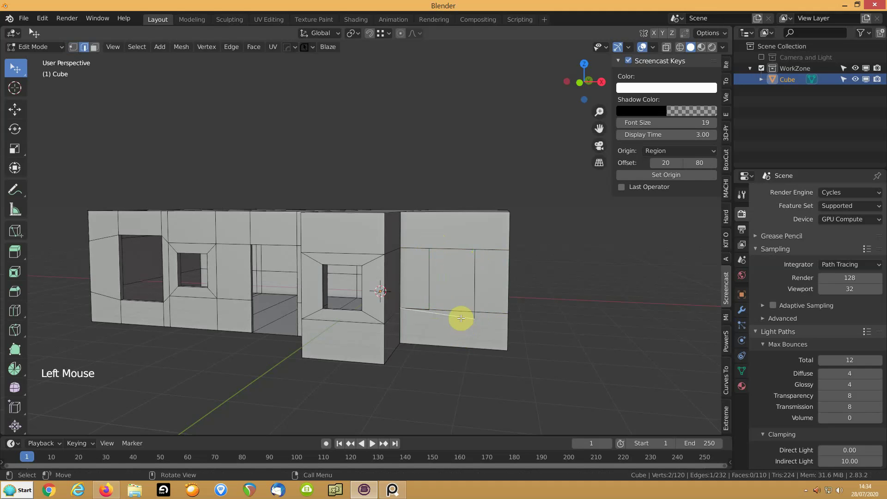
pyautogui.hotkey('ctrl', 'x')
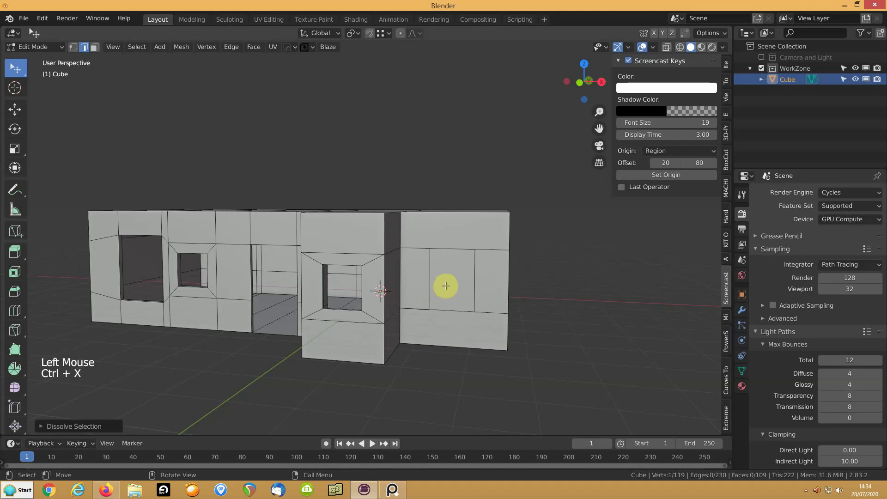
# - Select the face between the two knife cuts and inset it slightly for a window frame
pyautogui.click(446, 286)
pyautogui.press('3')
pyautogui.press('i')
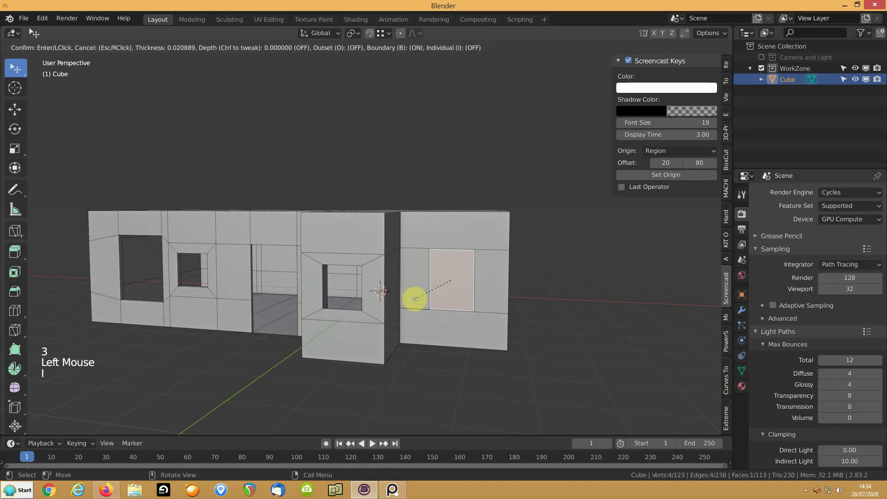
pyautogui.click(416, 298)
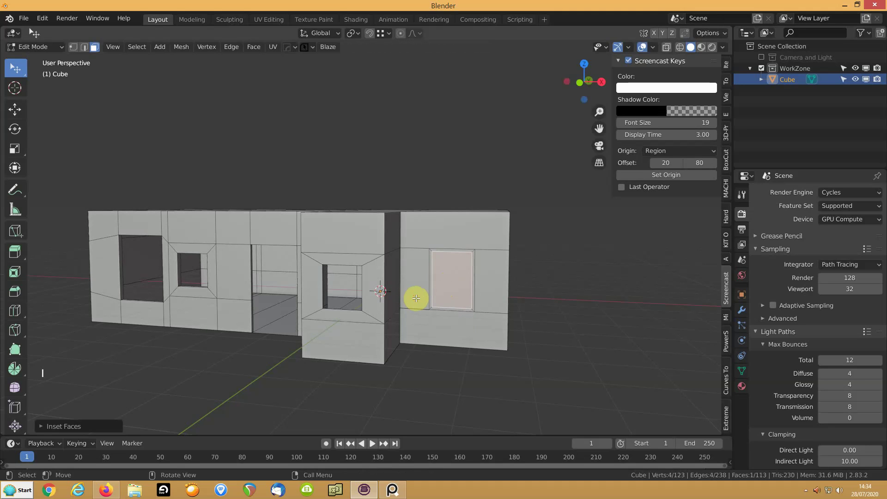
# - Extrude the inset window face into the wall and delete it to open the window
pyautogui.press('e')
pyautogui.click(417, 298)
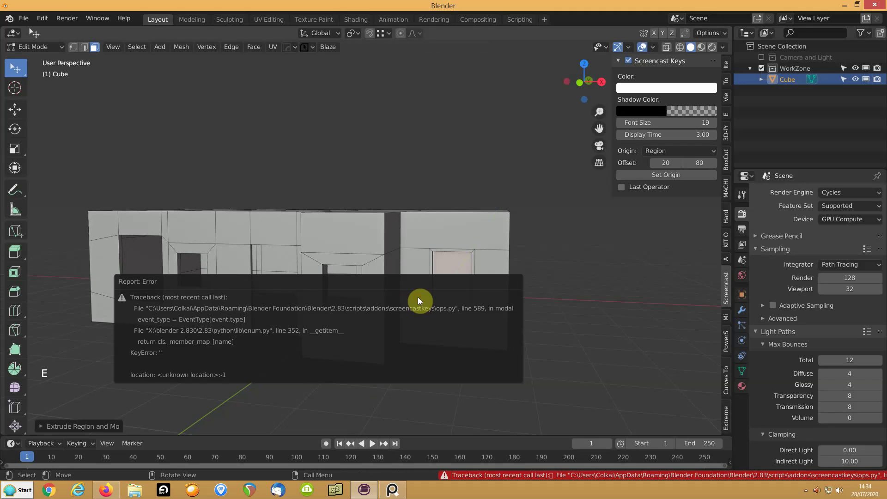
pyautogui.press('x')
pyautogui.click(348, 223)
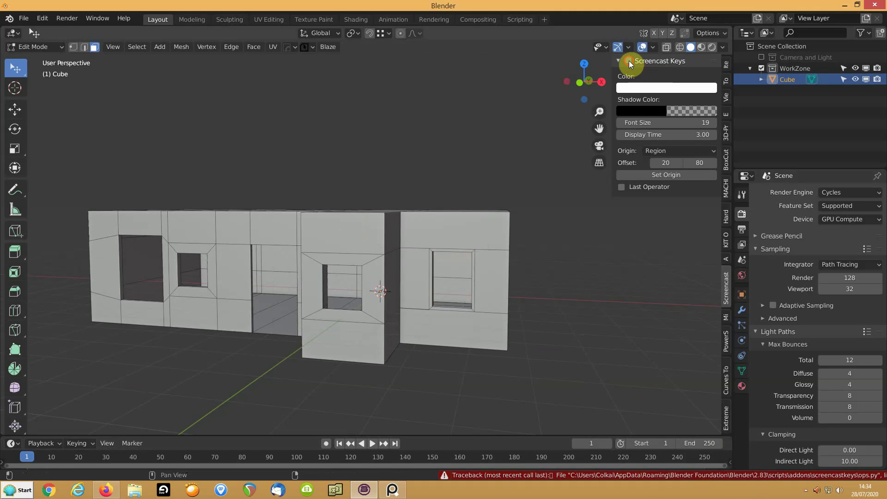
# - Return to Object Mode and apply smooth shading to the cottage
pyautogui.moveTo(516, 234); pyautogui.dragTo(443, 251, button='middle')
pyautogui.scroll(1, 361, 272)
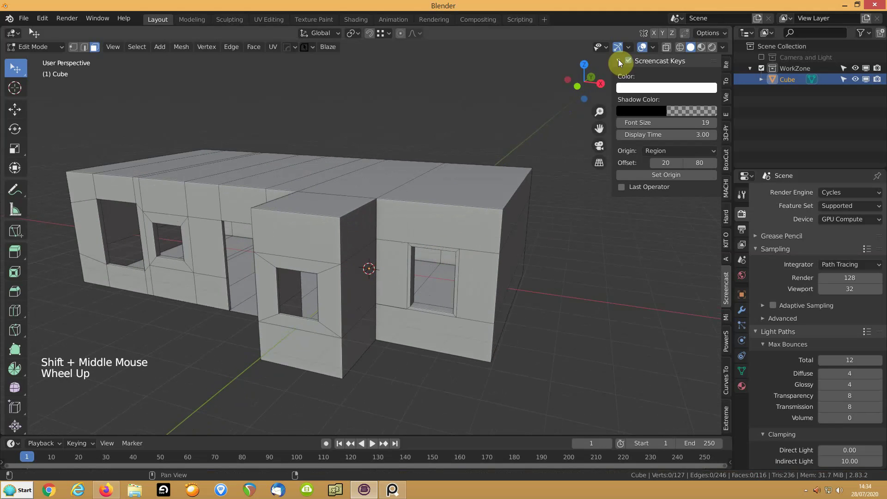
pyautogui.moveTo(259, 290); pyautogui.dragTo(330, 286, button='middle')
pyautogui.press('Tab')
pyautogui.scroll(-5, 262, 287)
pyautogui.scroll(1, 267, 285)
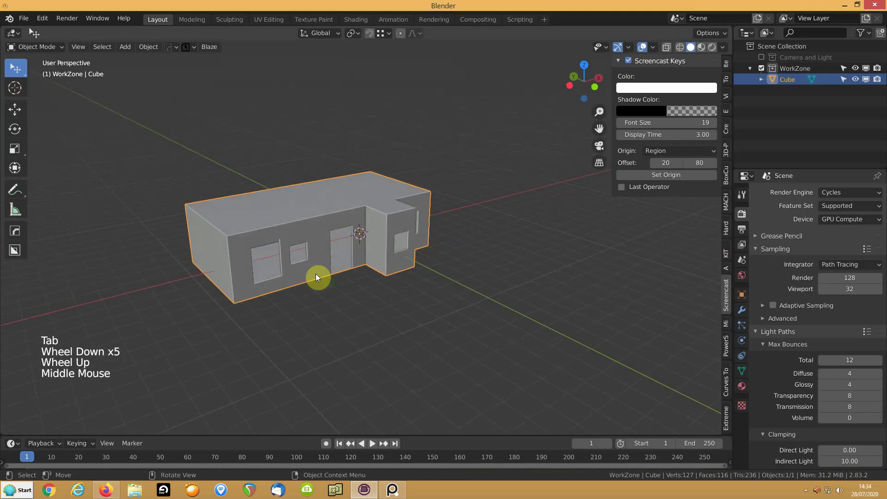
pyautogui.press('q')
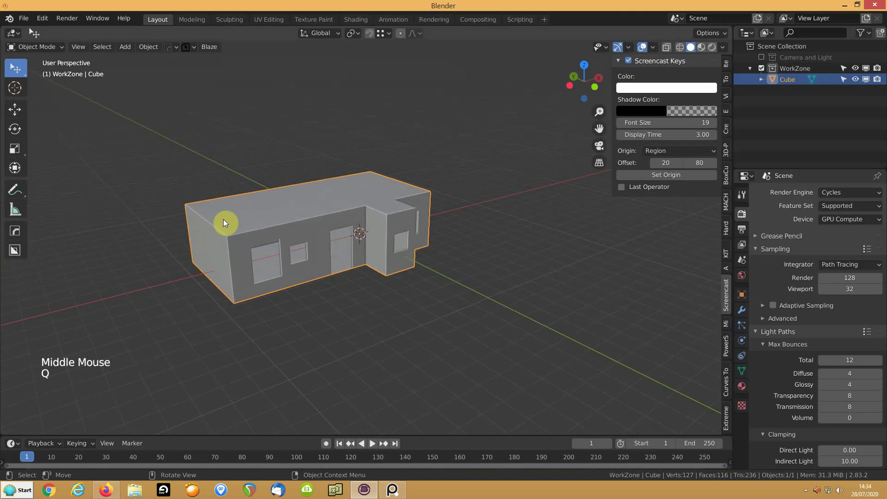
pyautogui.rightClick(224, 219)
pyautogui.click(224, 219)
pyautogui.moveTo(283, 243); pyautogui.dragTo(306, 260, button='middle')
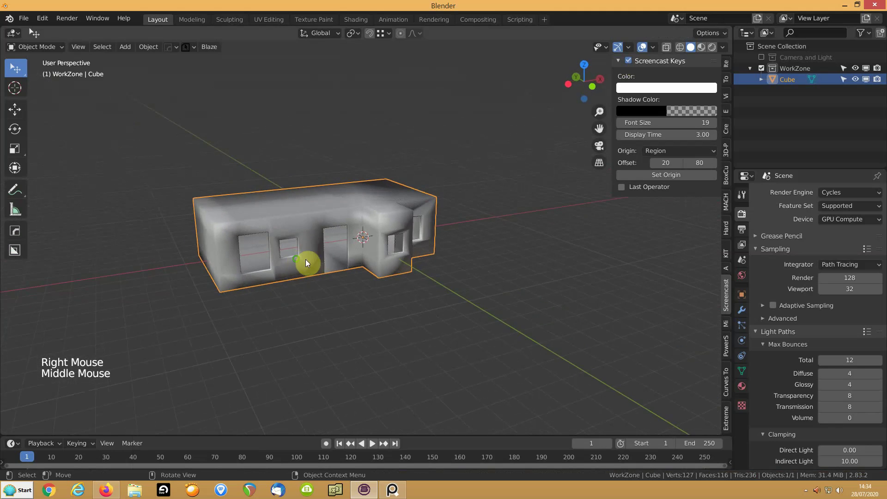
# - Enable Auto Smooth in the mesh's normals settings and inspect the shading around the cottage
pyautogui.click(740, 372)
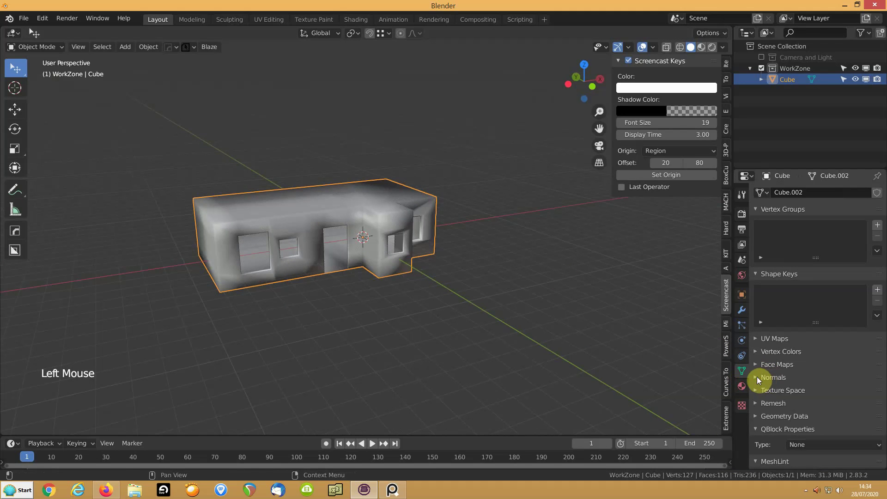
pyautogui.click(760, 377)
pyautogui.click(773, 390)
pyautogui.moveTo(453, 282); pyautogui.dragTo(407, 270, button='middle')
pyautogui.scroll(6, 405, 268)
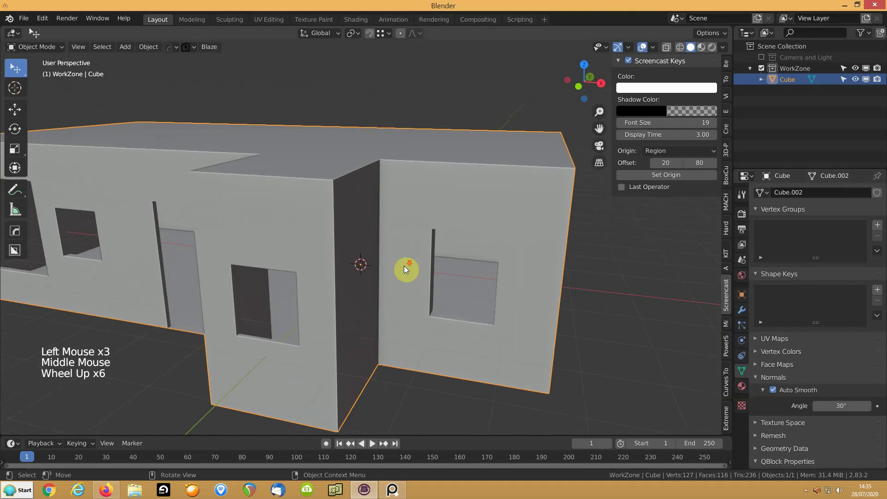
pyautogui.scroll(-1, 404, 265)
pyautogui.scroll(-1, 330, 335)
pyautogui.moveTo(250, 303); pyautogui.dragTo(339, 299, button='middle')
pyautogui.scroll(-3, 339, 299)
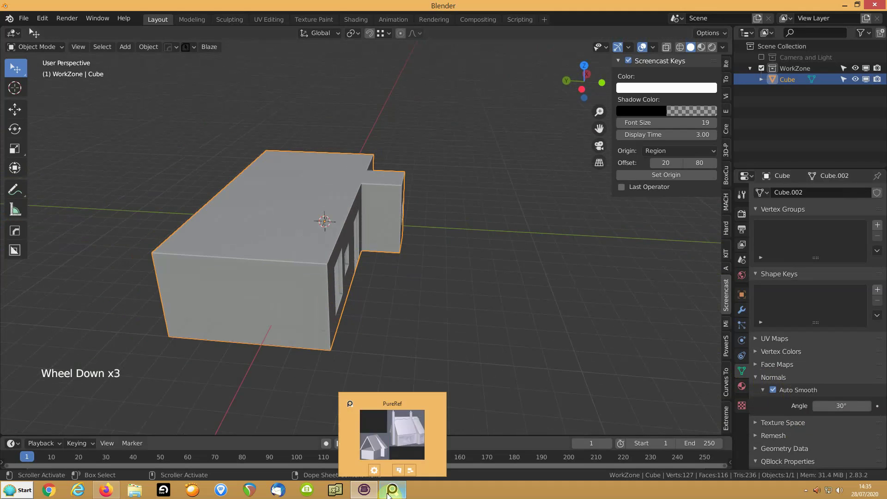
# - Switch to PureRef to study the cottage roof reference images, and return to Blender
pyautogui.click(388, 491)
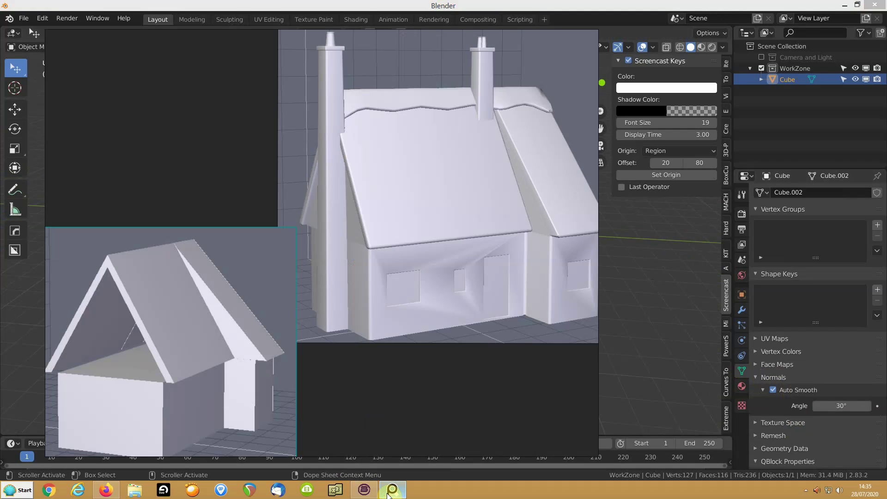
pyautogui.moveTo(365, 493)
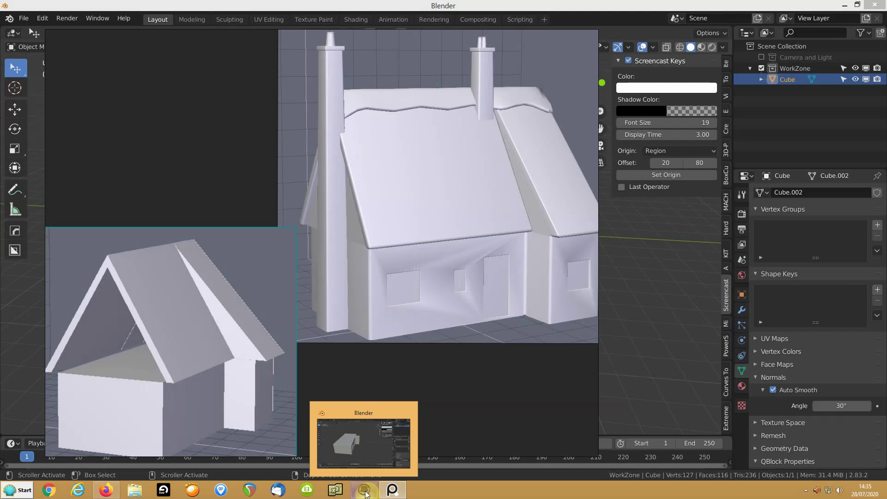
pyautogui.click(366, 493)
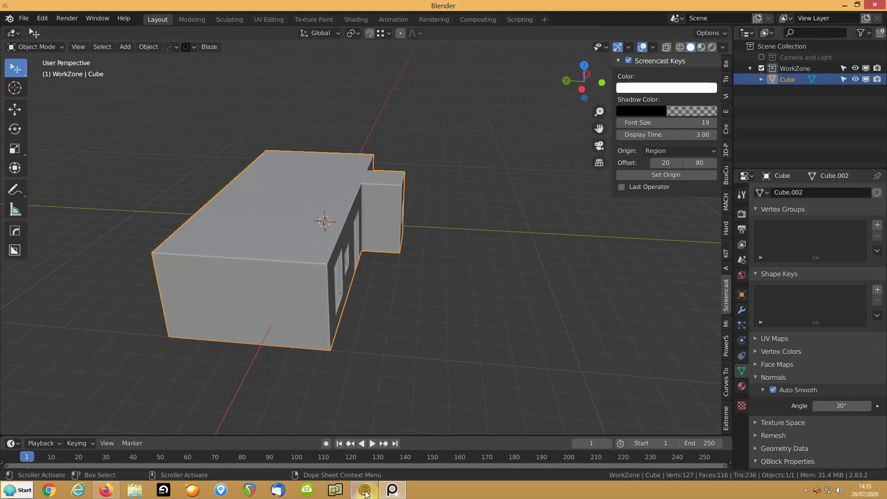
# - In Edit Mode, duplicate in place the narrow top face at the cottage end beside the large window
pyautogui.click(317, 226)
pyautogui.press('Tab')
pyautogui.moveTo(323, 242); pyautogui.dragTo(254, 248, button='middle')
pyautogui.click(296, 253)
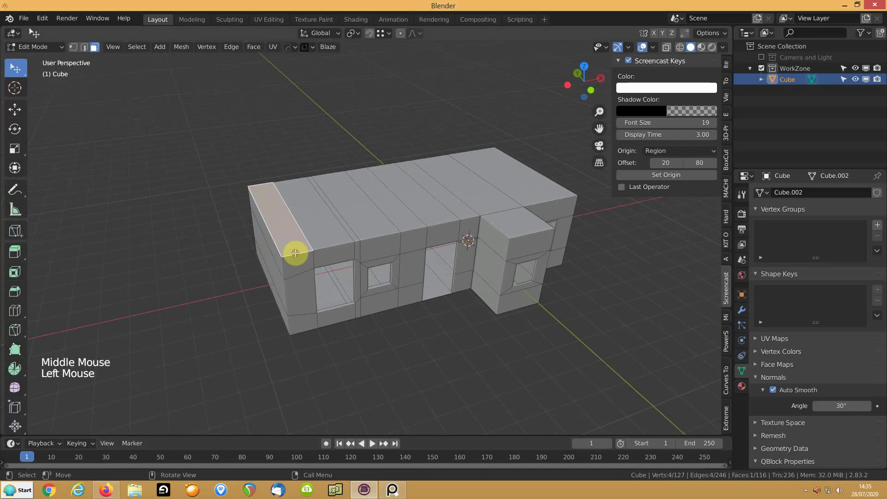
pyautogui.press('1')
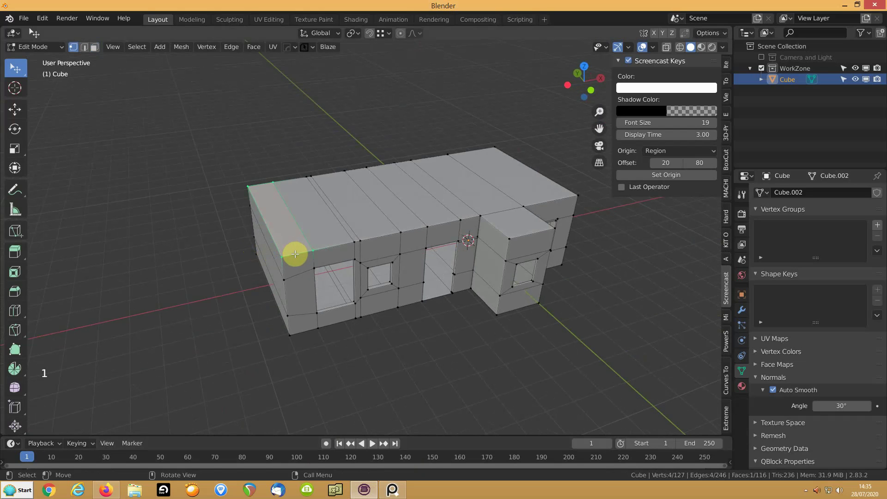
pyautogui.press('3')
pyautogui.click(288, 232)
pyautogui.press('shift')
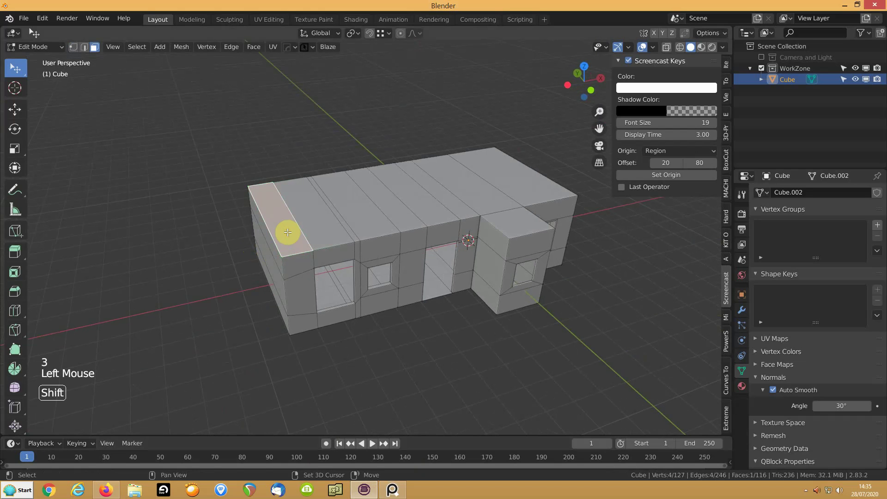
pyautogui.hotkey('shift', 'd')
pyautogui.click(288, 232)
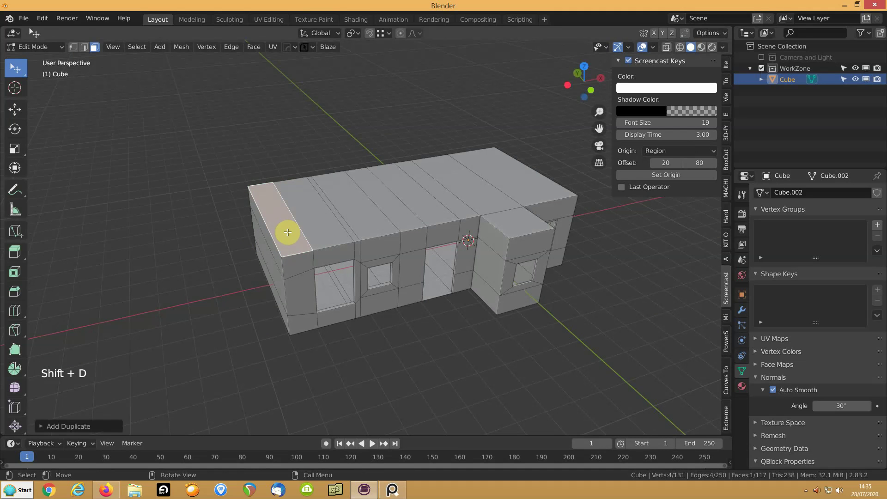
# - Separate the duplicated top face into its own object and make it the selected object in Object Mode
pyautogui.press('p')
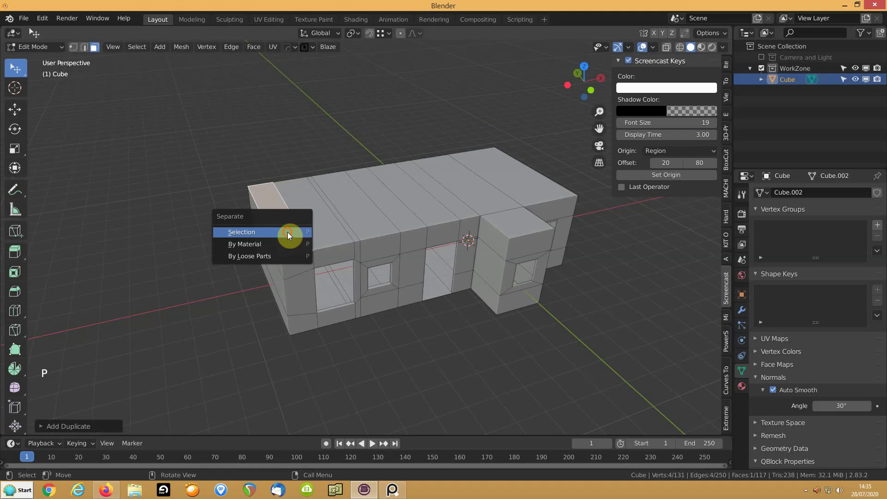
pyautogui.click(287, 232)
pyautogui.press('Tab')
pyautogui.click(281, 227)
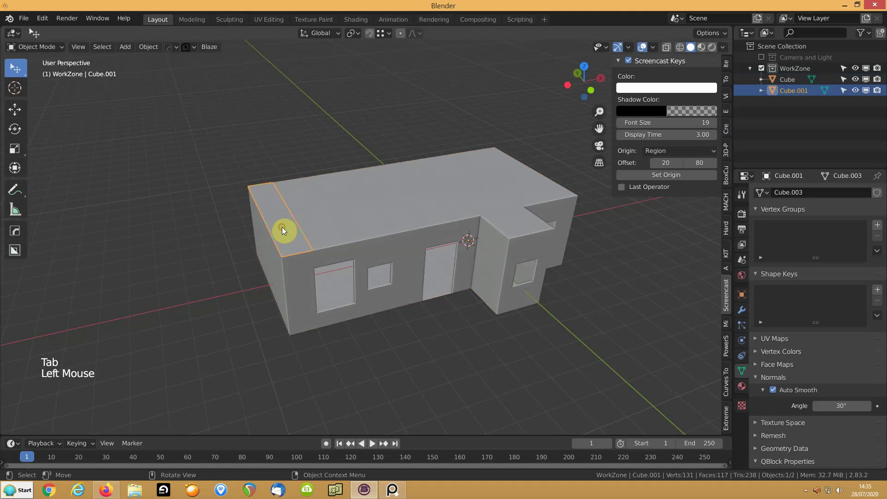
# - Add a centered lengthwise loop cut across the separated strip and raise it along Z to form a gable peak
pyautogui.moveTo(257, 244); pyautogui.dragTo(319, 235, button='middle')
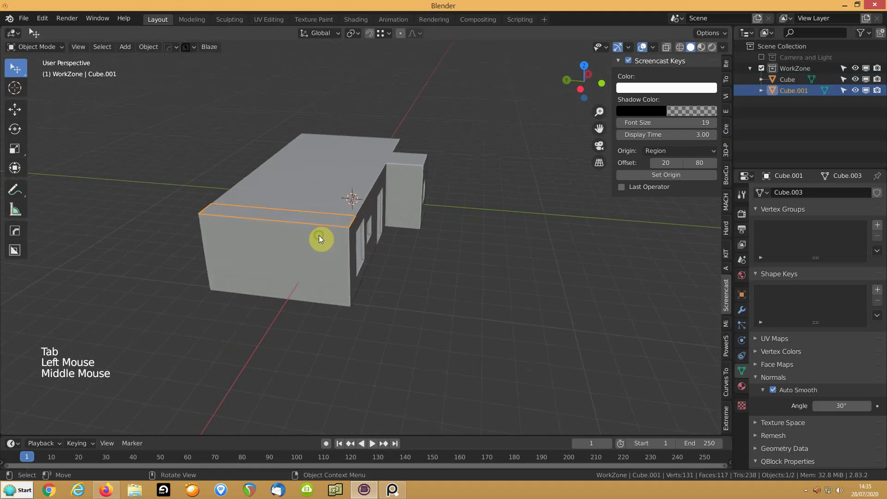
pyautogui.press('Tab')
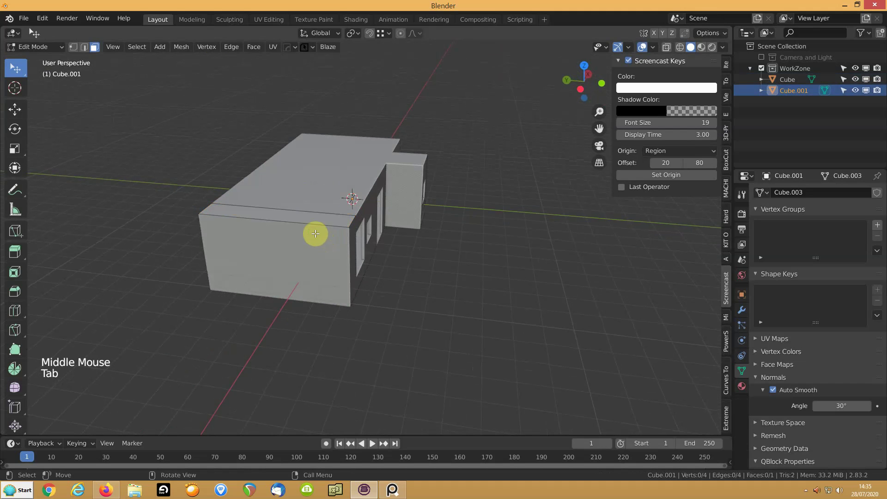
pyautogui.hotkey('ctrl', 'r')
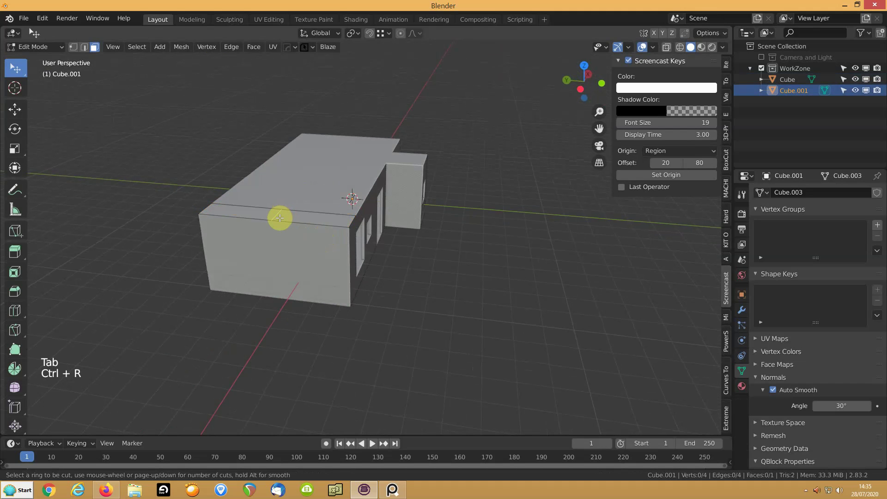
pyautogui.click(280, 218)
pyautogui.click(280, 218)
pyautogui.press('g')
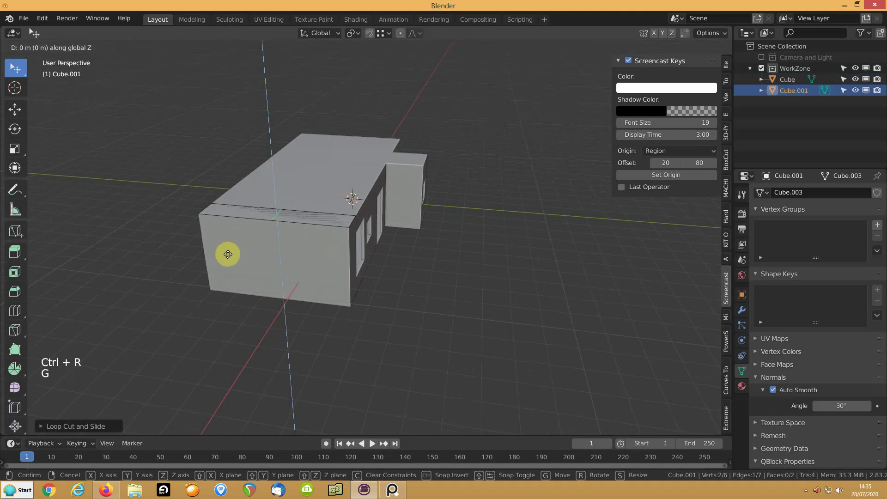
pyautogui.click(244, 143)
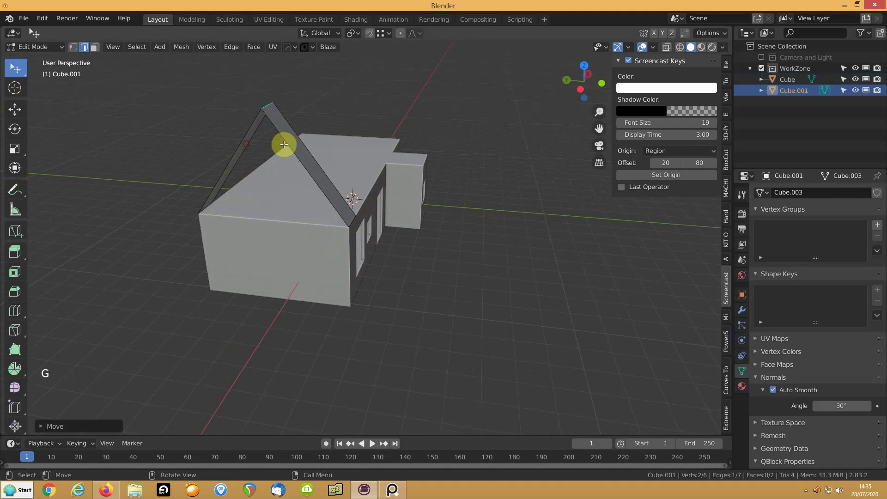
# - Select the roof strip's two inner sloping edges and move them about 11.3 m along X to the cottage's far end
pyautogui.click(242, 146)
pyautogui.keyDown('shift'); pyautogui.click(252, 146); pyautogui.keyUp('shift')
pyautogui.moveTo(251, 147); pyautogui.dragTo(291, 192, button='middle')
pyautogui.keyDown('shift'); pyautogui.moveTo(404, 194); pyautogui.dragTo(275, 221, button='middle'); pyautogui.keyUp('shift')
pyautogui.press('g')
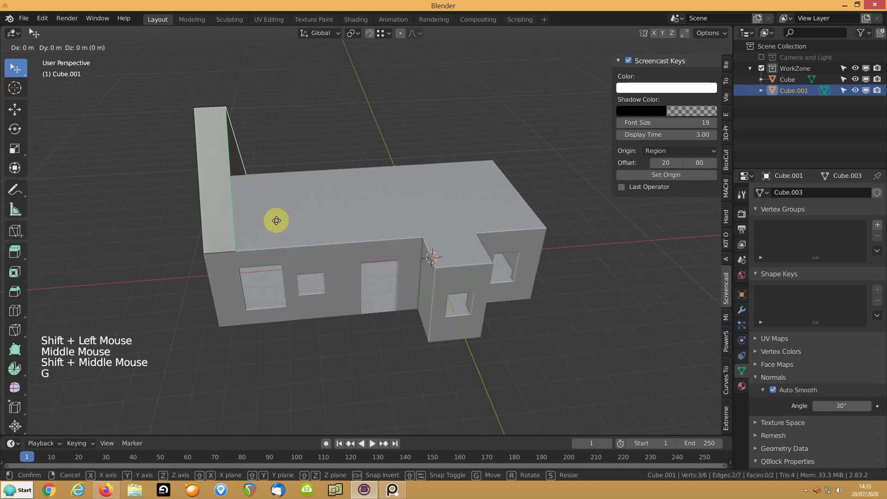
pyautogui.press('x')
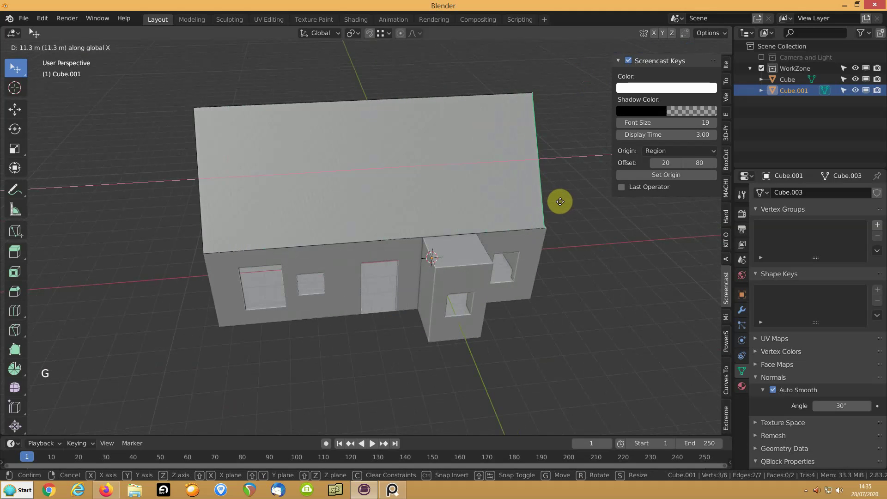
pyautogui.click(560, 201)
# - Add two loop cuts down the roof slope, aligned with the two sides of the small front extension
pyautogui.moveTo(244, 247); pyautogui.dragTo(332, 219, button='middle')
pyautogui.keyDown('shift'); pyautogui.moveTo(392, 206); pyautogui.dragTo(293, 251, button='middle'); pyautogui.keyUp('shift')
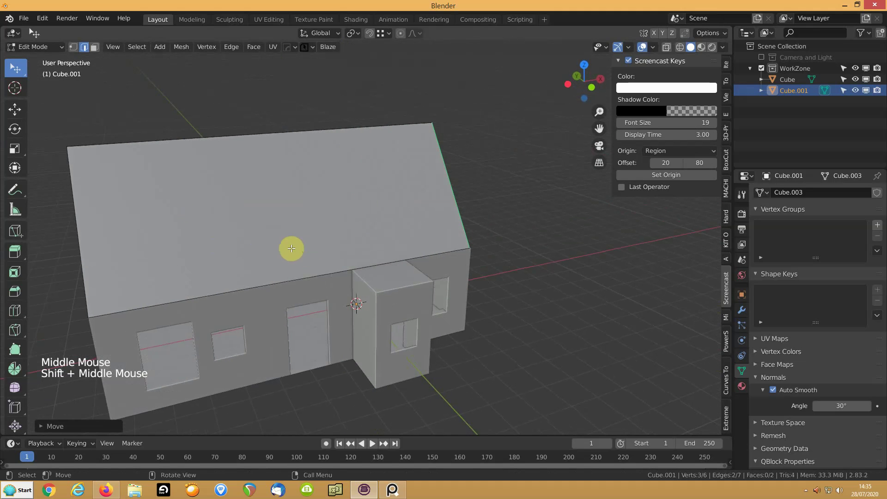
pyautogui.hotkey('ctrl', 'r')
pyautogui.click(218, 128)
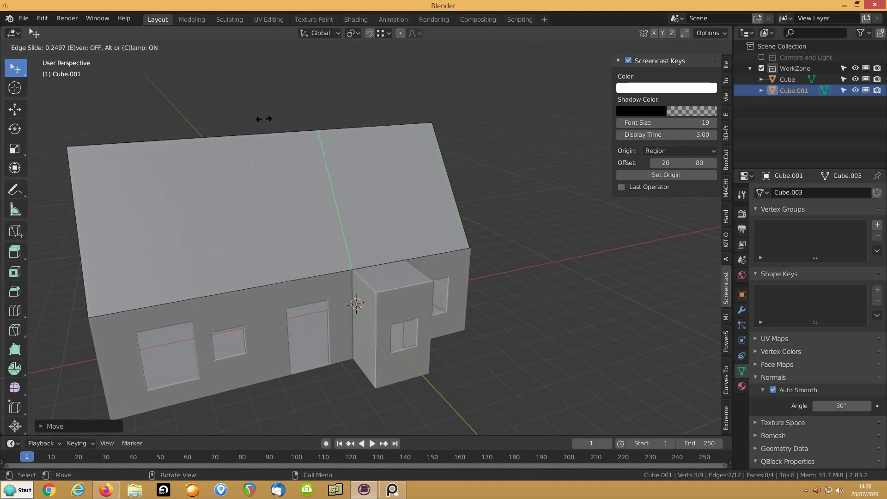
pyautogui.click(263, 118)
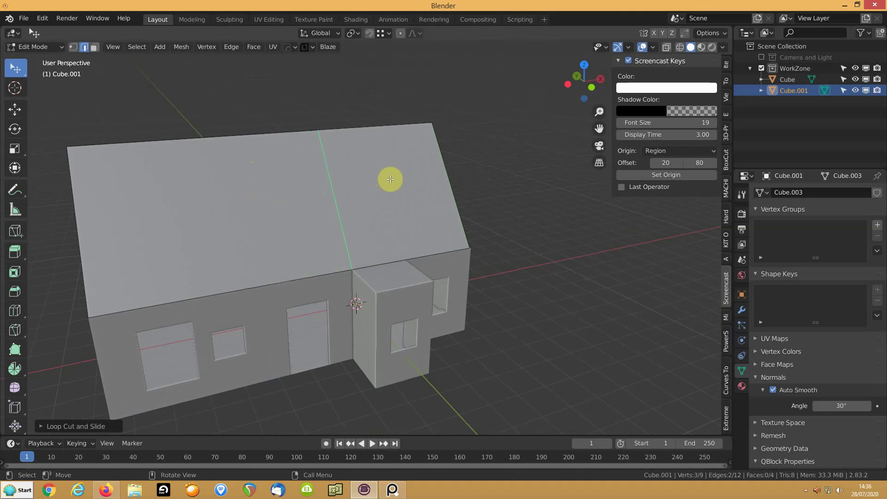
pyautogui.hotkey('ctrl', 'r')
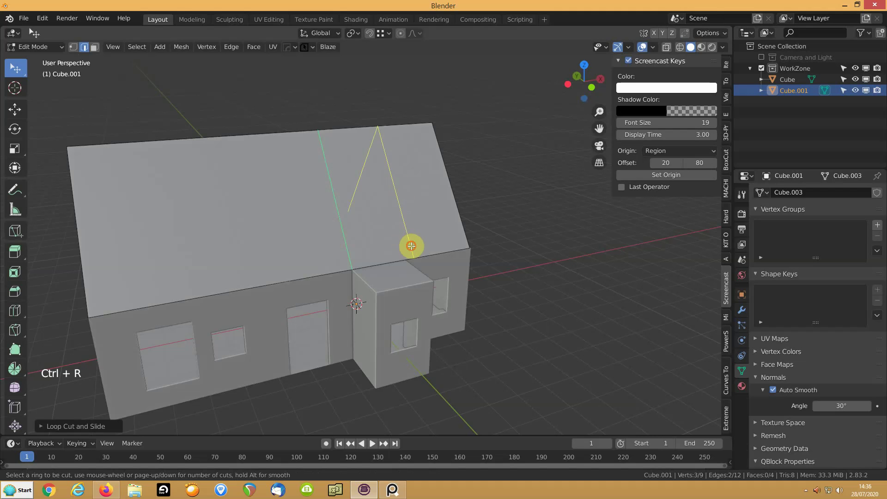
pyautogui.click(411, 245)
pyautogui.click(401, 251)
# - Select the two front roof cuts above the extension and rip them apart without moving the ripped edges
pyautogui.moveTo(402, 252); pyautogui.dragTo(292, 263, button='middle')
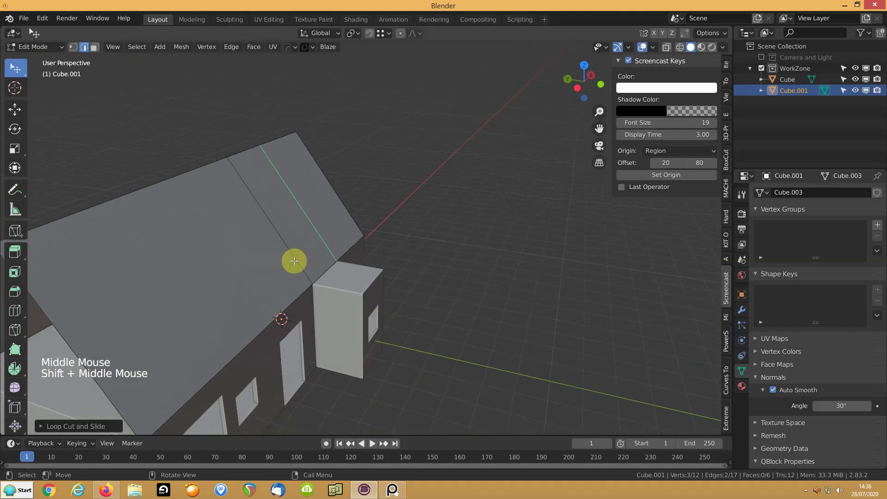
pyautogui.moveTo(254, 172); pyautogui.dragTo(255, 186, button='middle')
pyautogui.keyDown('shift'); pyautogui.click(273, 241); pyautogui.keyUp('shift')
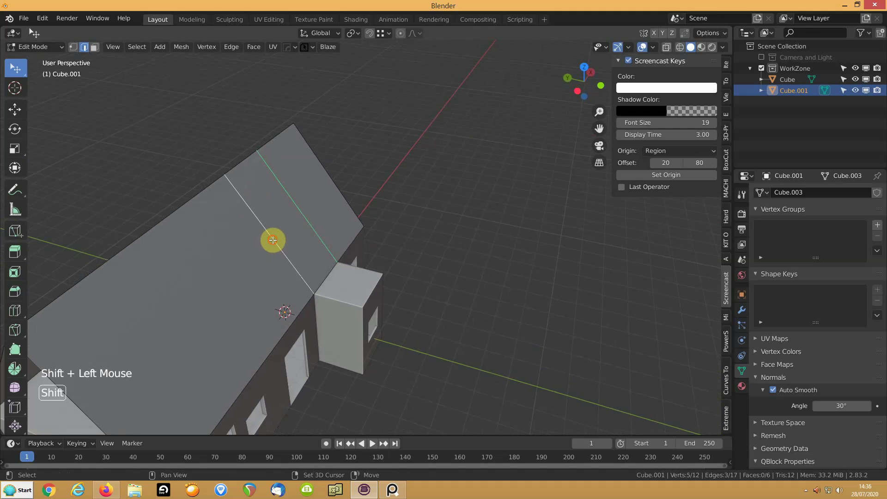
pyautogui.press('v')
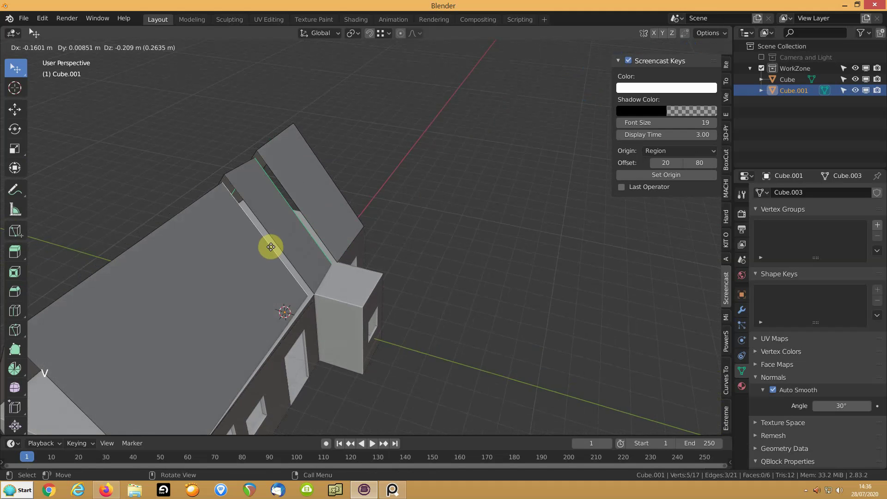
pyautogui.rightClick(261, 244)
# - Move the lower edge of the freed roof panel about -1.917 m along Y to cover the front extension
pyautogui.click(326, 279)
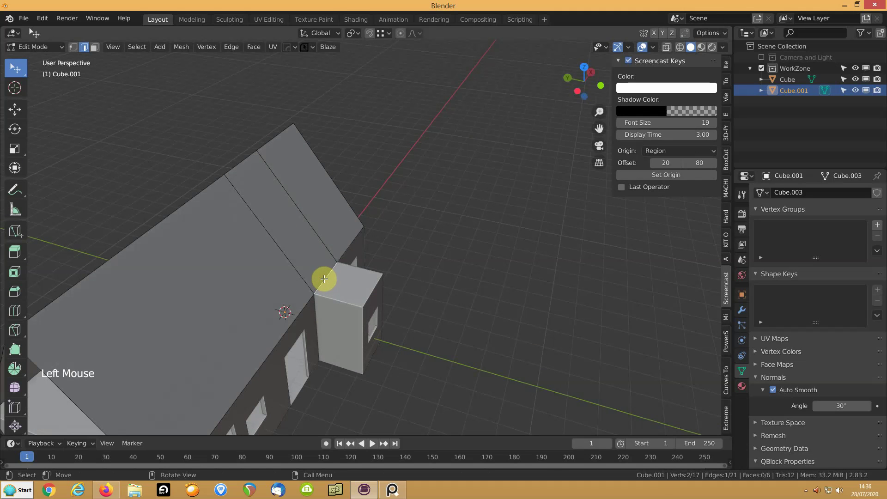
pyautogui.press('g')
pyautogui.press('y')
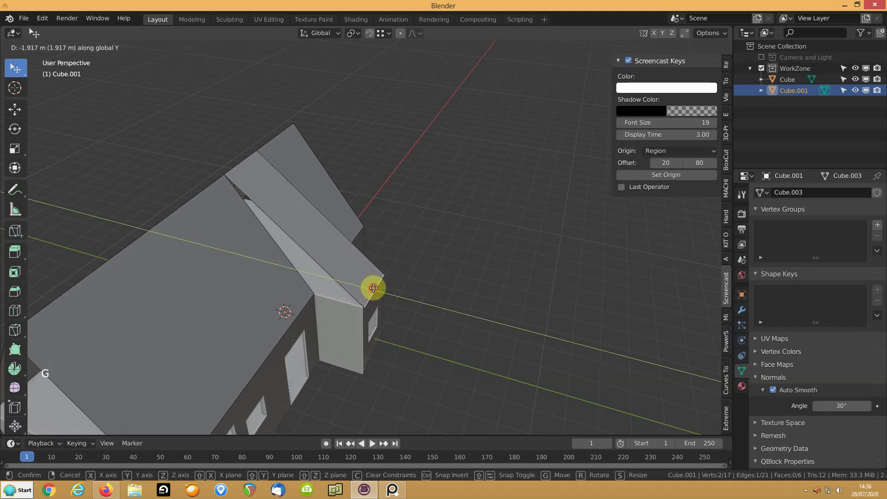
pyautogui.click(373, 287)
# - Fill the triangular gaps on both sides of the extension roof with faces between the ripped edges
pyautogui.keyDown('shift'); pyautogui.click(287, 270); pyautogui.keyUp('shift')
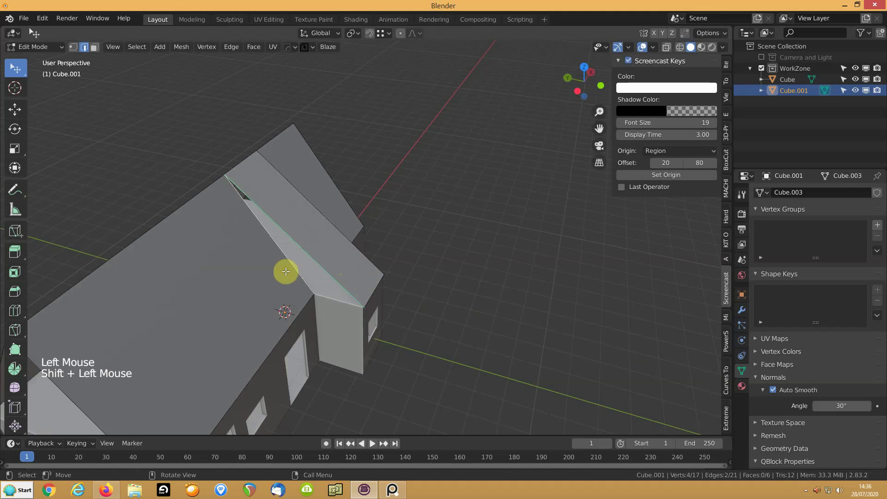
pyautogui.press('f')
pyautogui.moveTo(380, 249); pyautogui.dragTo(237, 232, button='middle')
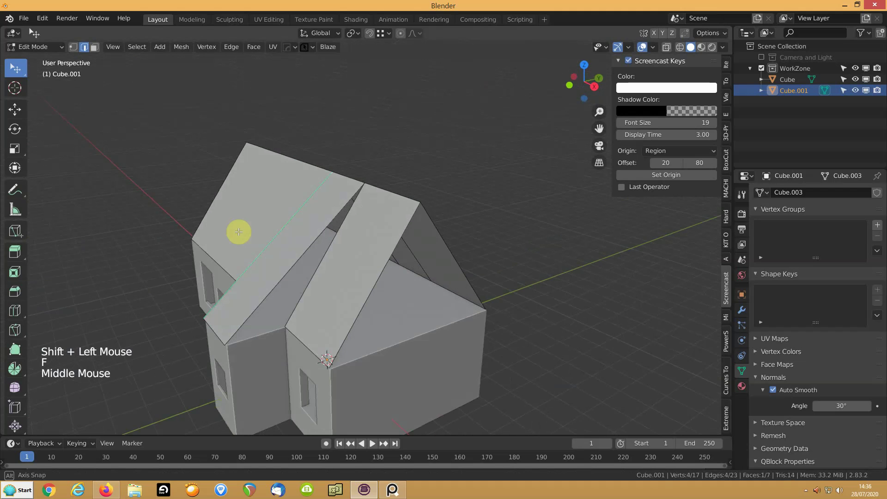
pyautogui.click(286, 274)
pyautogui.keyDown('shift'); pyautogui.click(313, 277); pyautogui.keyUp('shift')
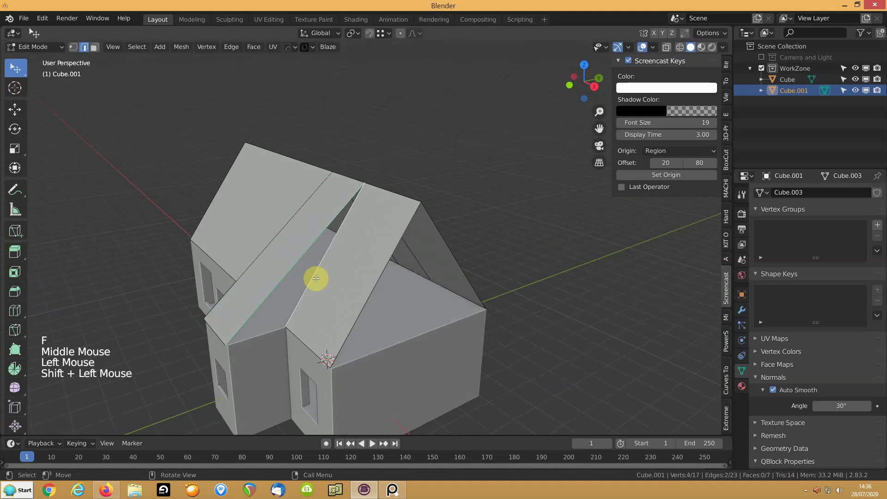
pyautogui.press('f')
pyautogui.moveTo(249, 289); pyautogui.dragTo(400, 272, button='middle')
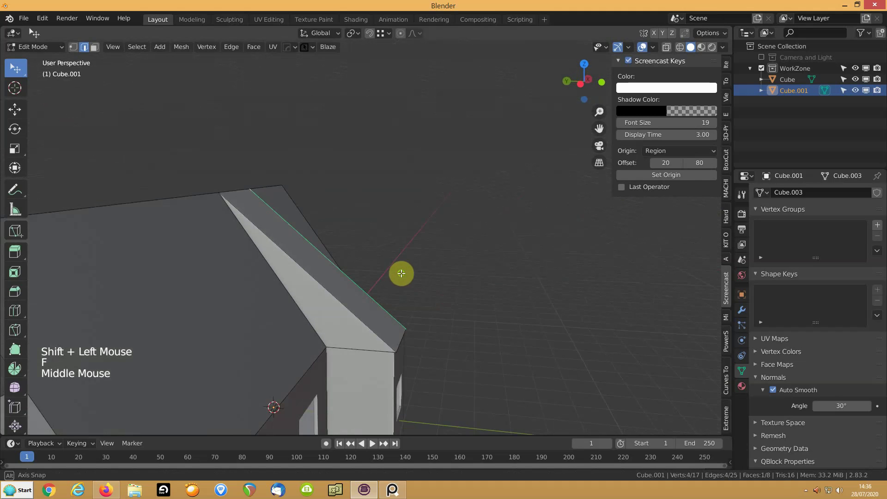
# - Return to Object Mode and add a Solidify modifier to the roof with a thickness of 0.2 m
pyautogui.scroll(-4, 242, 279)
pyautogui.keyDown('shift'); pyautogui.moveTo(229, 299); pyautogui.dragTo(307, 251, button='middle'); pyautogui.keyUp('shift')
pyautogui.press('Tab')
pyautogui.scroll(-1, 266, 254)
pyautogui.scroll(2, 271, 270)
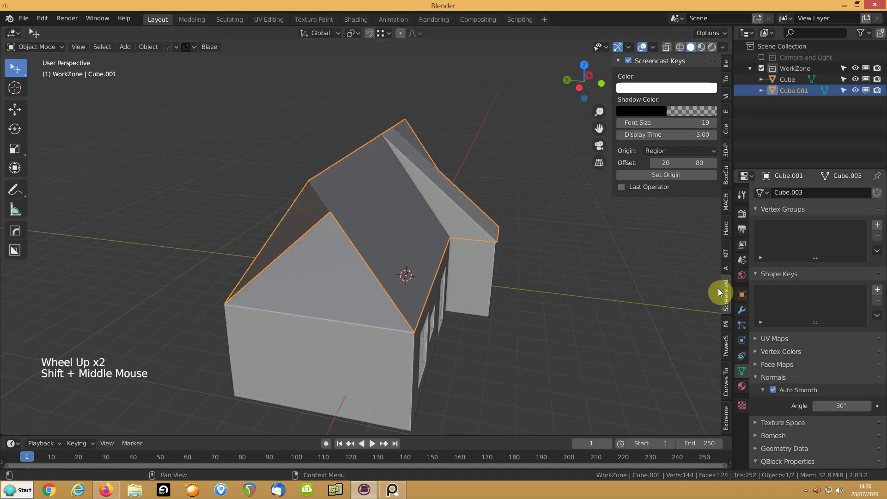
pyautogui.click(742, 309)
pyautogui.click(784, 193)
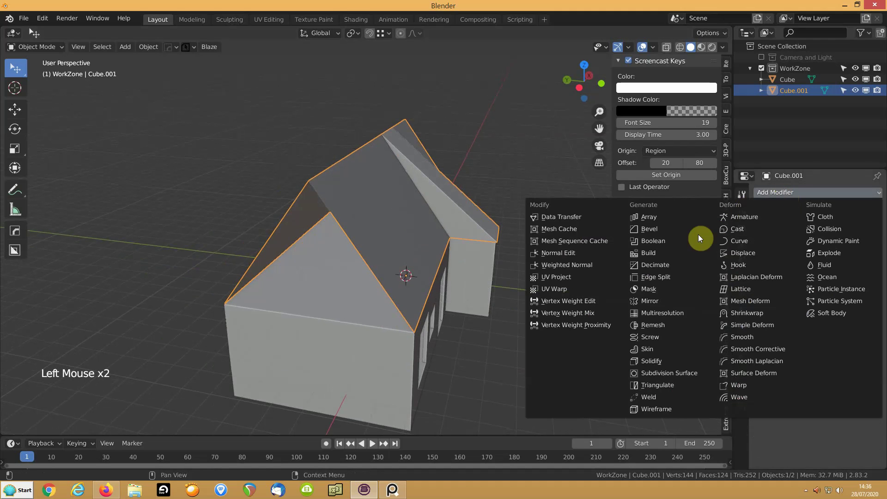
pyautogui.click(646, 361)
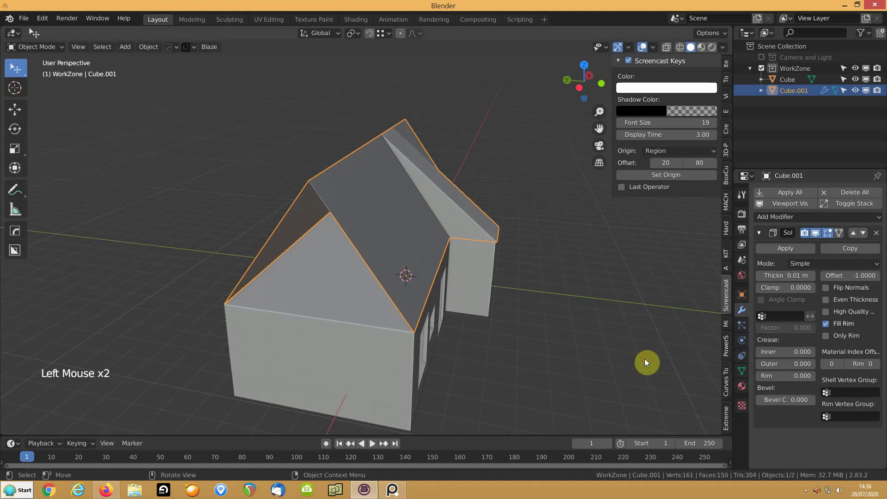
pyautogui.click(780, 275)
pyautogui.moveTo(785, 276); pyautogui.dragTo(841, 275)
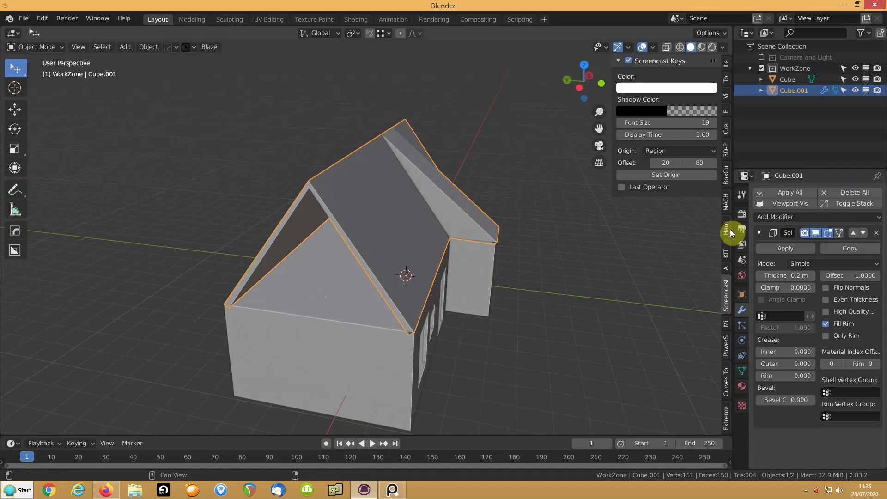
# - Toggle the modifier's viewport visibility off and on to compare the roof, and inspect the whole cottage
pyautogui.click(790, 205)
pyautogui.click(789, 203)
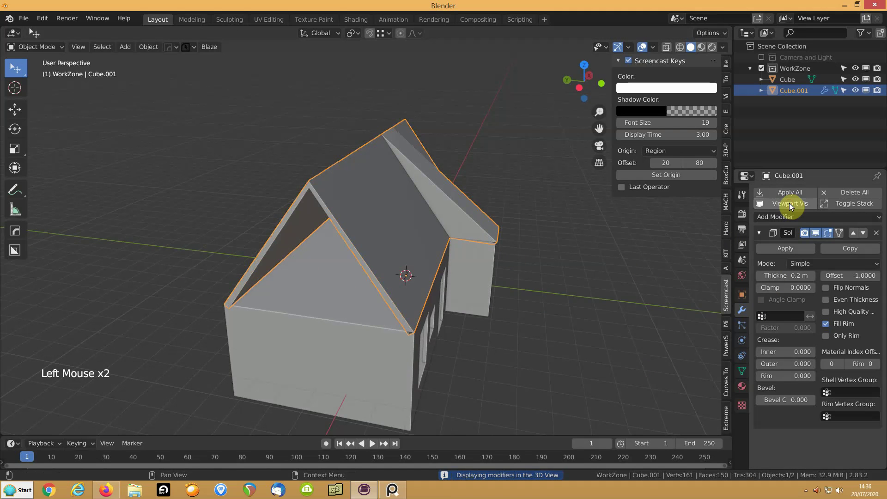
pyautogui.moveTo(342, 270); pyautogui.dragTo(317, 259, button='middle')
pyautogui.scroll(-3, 392, 286)
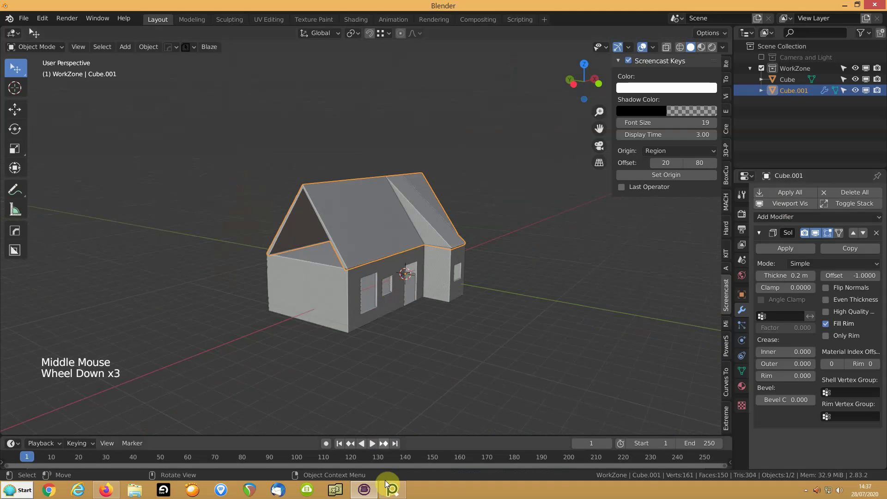
# - Consult the cottage reference pictures, add a mesh cube, and move it just outside the cottage's open gable end
pyautogui.click(392, 490)
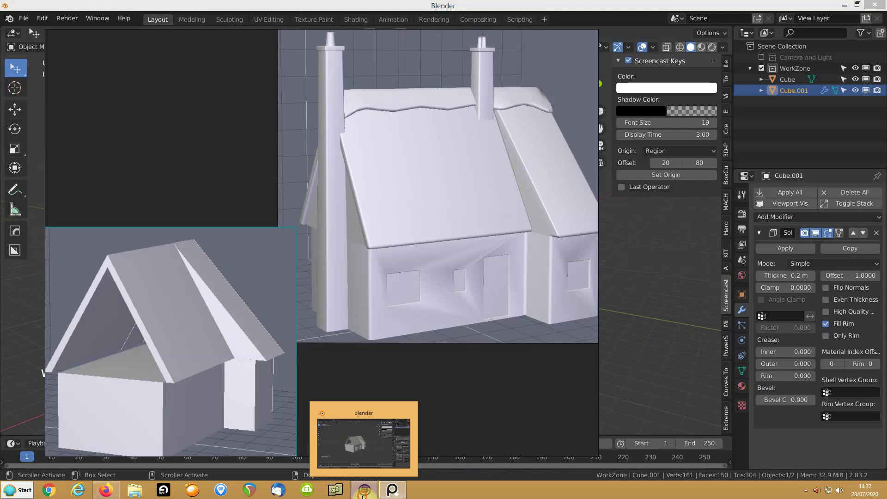
pyautogui.click(364, 495)
pyautogui.hotkey('shift', 'a')
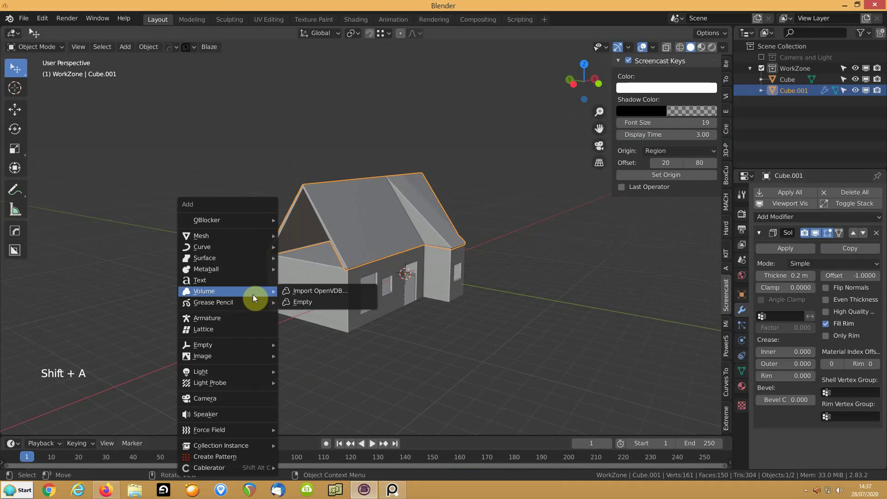
pyautogui.moveTo(226, 237)
pyautogui.click(290, 277)
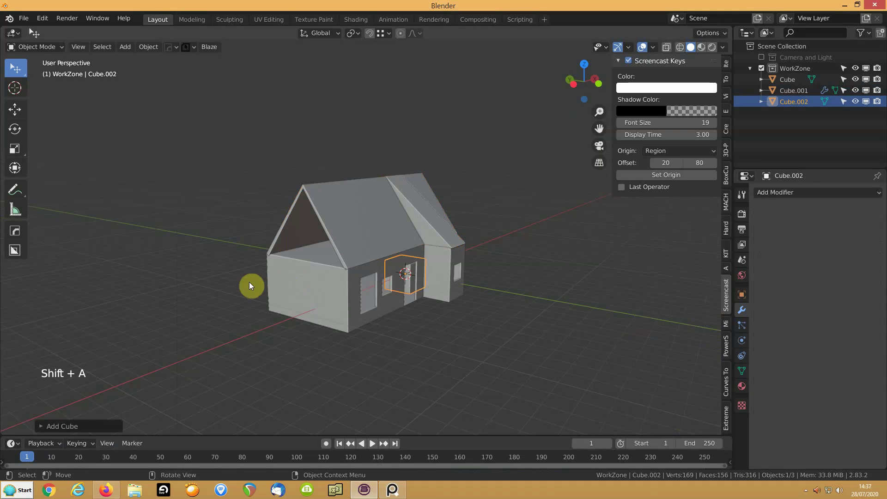
pyautogui.moveTo(331, 279); pyautogui.dragTo(337, 281, button='middle')
pyautogui.press('g')
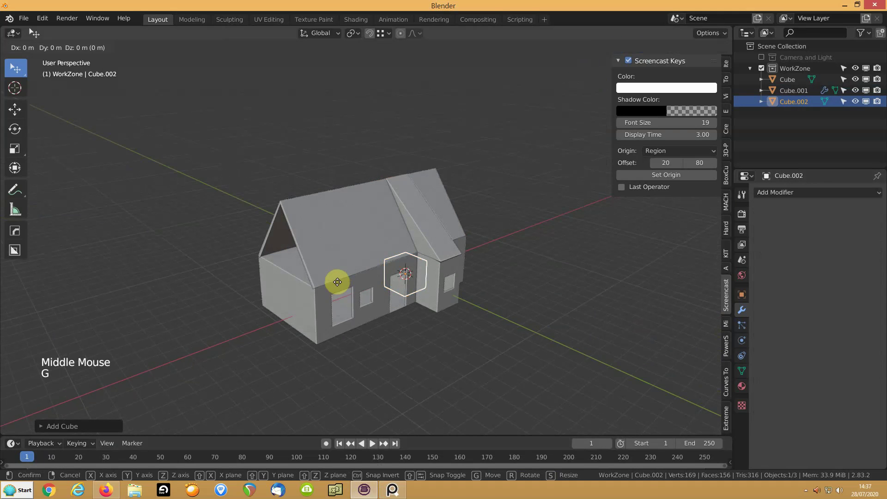
pyautogui.click(204, 308)
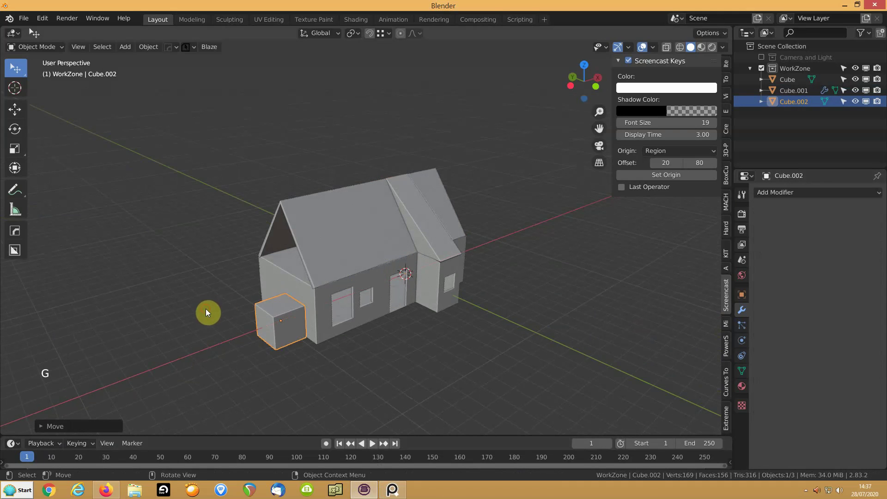
pyautogui.click(390, 492)
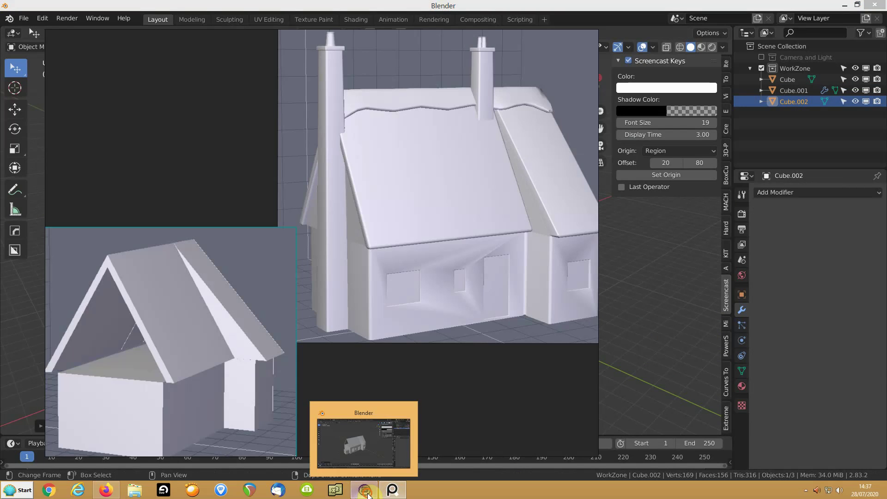
pyautogui.click(368, 493)
pyautogui.moveTo(278, 313); pyautogui.dragTo(263, 291, button='middle')
pyautogui.scroll(-1, 260, 278)
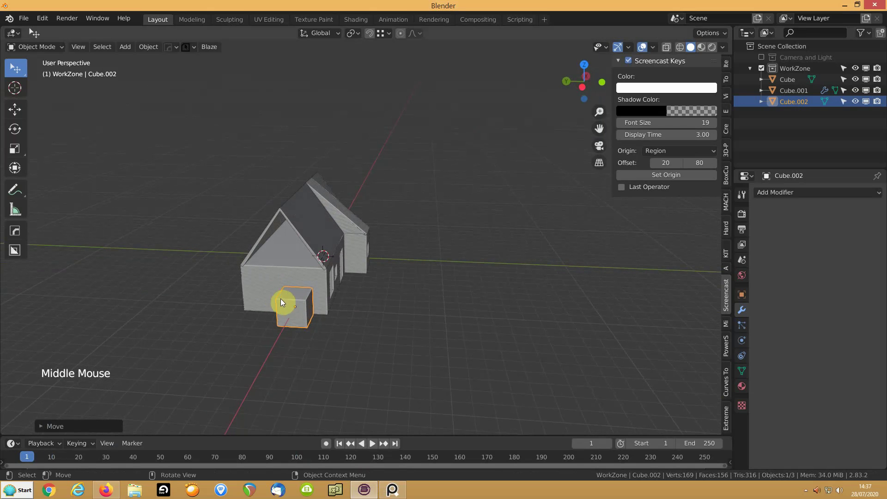
pyautogui.press('s')
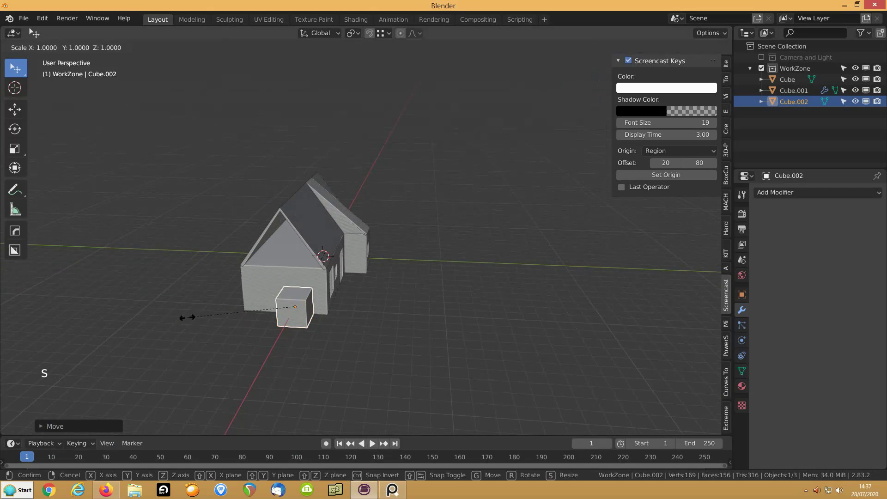
pyautogui.press('z')
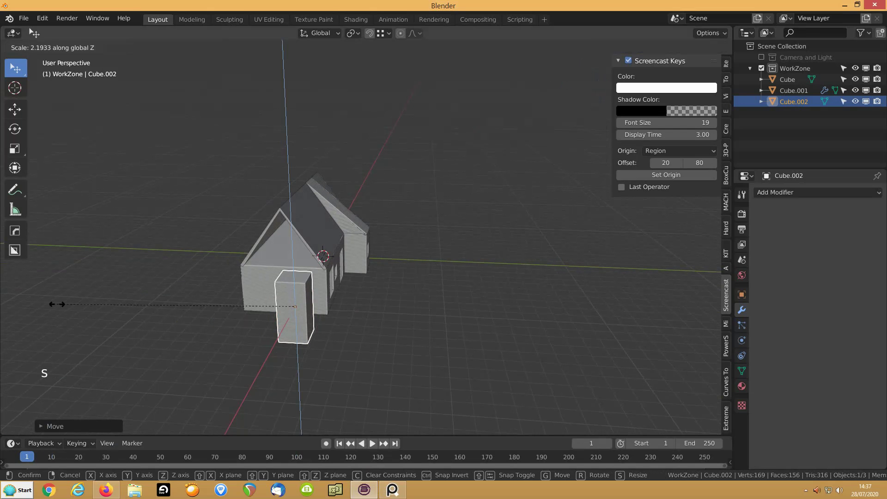
pyautogui.rightClick(57, 304)
# - In Edit Mode, raise the new cube's top face along Z until the chimney stands well above the roof ridge
pyautogui.moveTo(204, 315); pyautogui.dragTo(176, 313, button='middle')
pyautogui.press('Tab')
pyautogui.press('3')
pyautogui.click(291, 294)
pyautogui.press('g')
pyautogui.press('z')
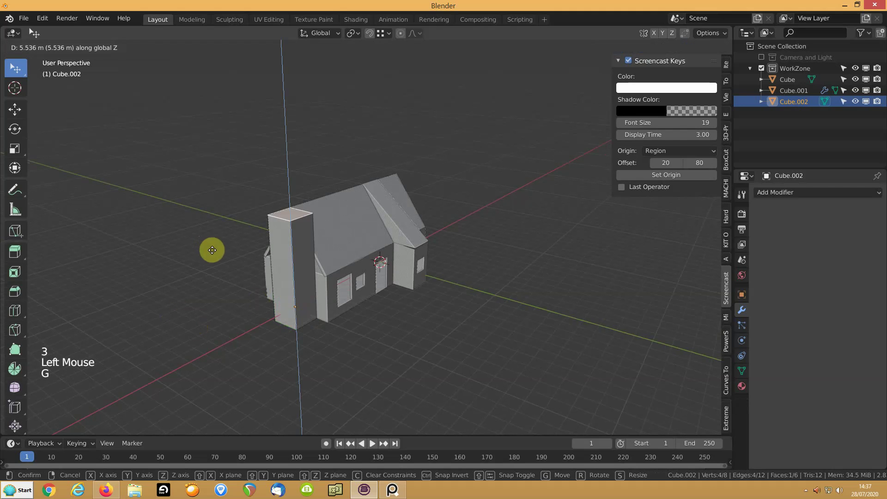
pyautogui.click(208, 199)
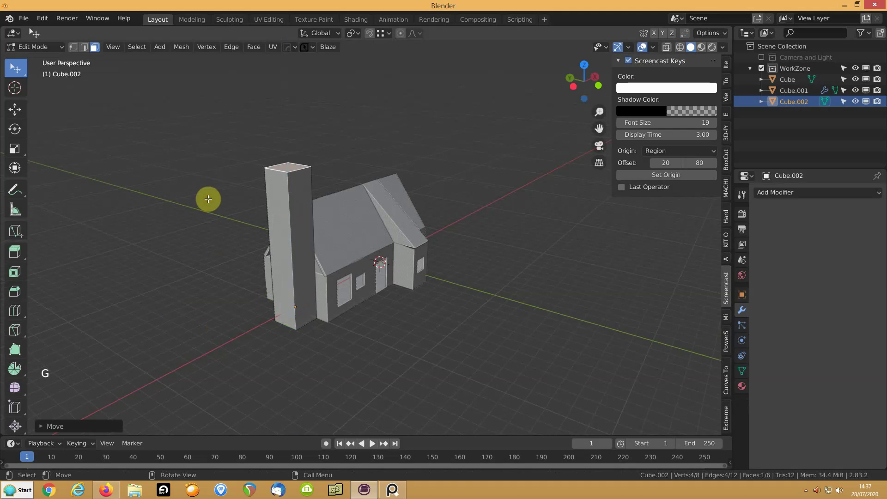
# - Scale the whole chimney mesh down in X and Y only, keeping its height, to make a slimmer column
pyautogui.press('a')
pyautogui.press('s')
pyautogui.hotkey('shift', 'z')
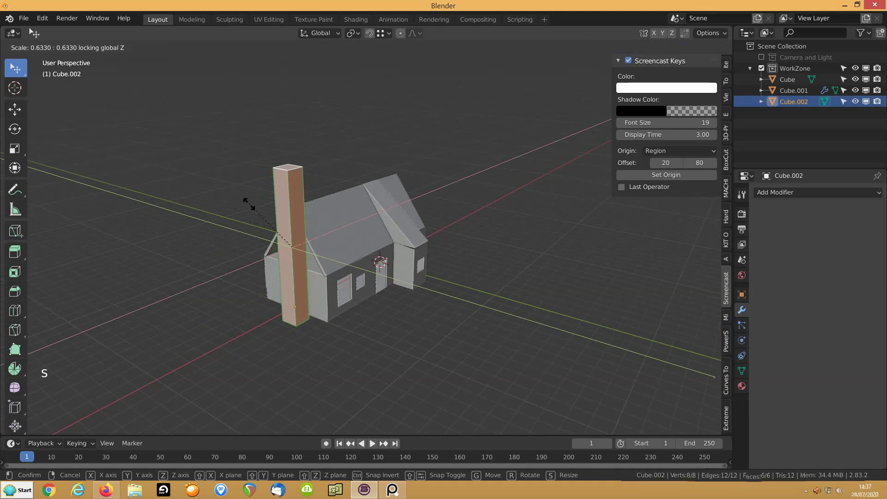
pyautogui.click(269, 206)
# - Return to Object Mode and move the chimney about 0.47 m along X towards the gable wall
pyautogui.moveTo(270, 206); pyautogui.dragTo(223, 215, button='middle')
pyautogui.press('Tab')
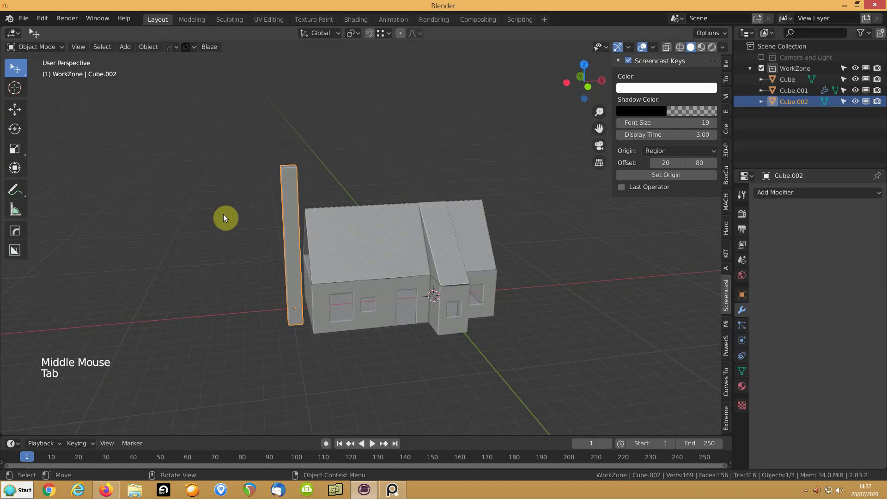
pyautogui.press('g')
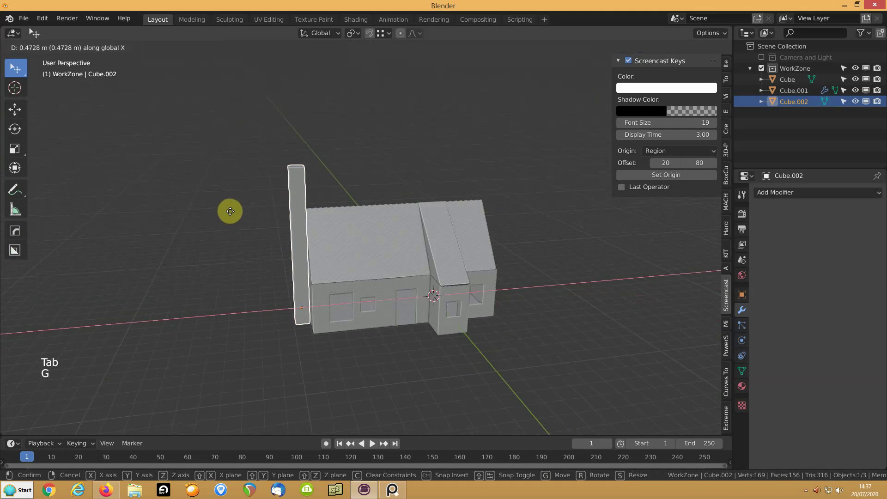
pyautogui.click(230, 211)
# - Extrude the chimney's top face scaled outward to about 1.27, and extrude that rim slightly upward into a thin cap
pyautogui.moveTo(219, 208); pyautogui.dragTo(241, 220, button='middle')
pyautogui.keyDown('shift'); pyautogui.moveTo(283, 183); pyautogui.dragTo(382, 175, button='middle'); pyautogui.keyUp('shift')
pyautogui.scroll(7, 296, 258)
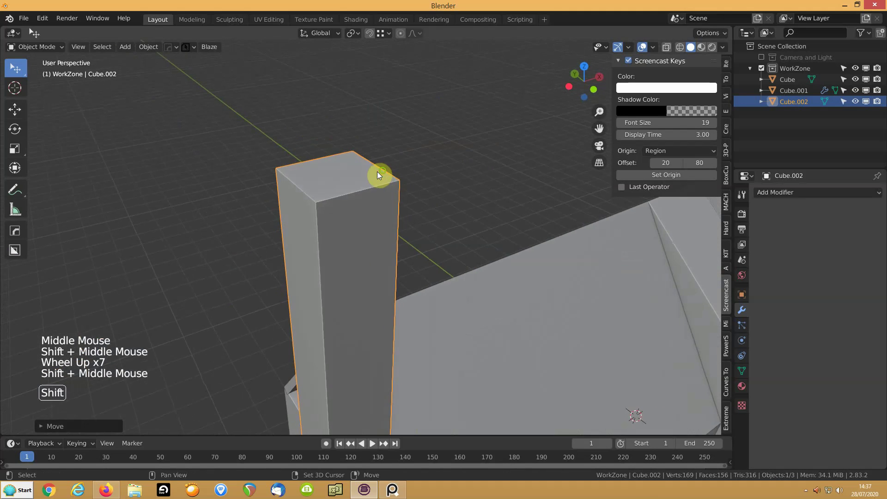
pyautogui.scroll(-1, 326, 183)
pyautogui.press('Tab')
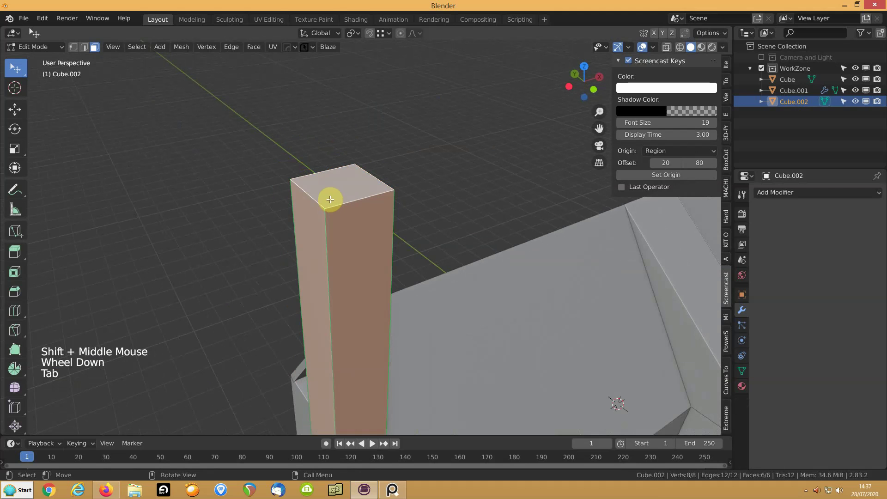
pyautogui.press('3')
pyautogui.click(332, 193)
pyautogui.moveTo(332, 193); pyautogui.dragTo(303, 194, button='middle')
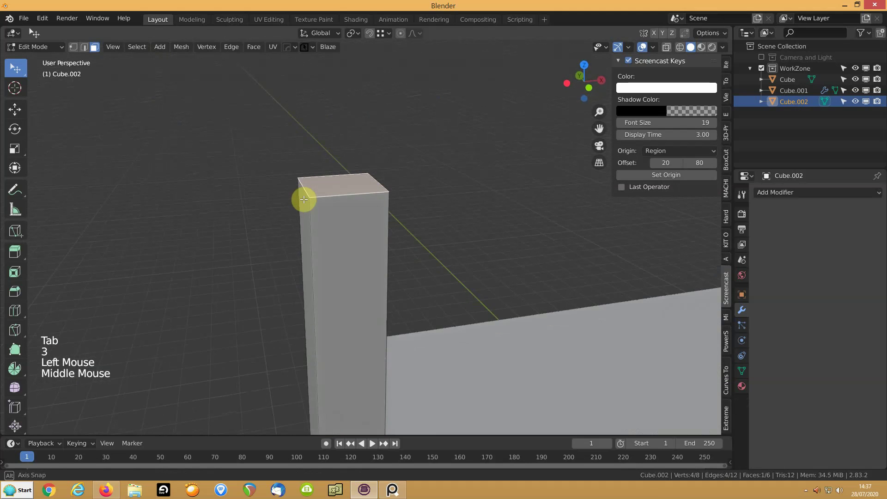
pyautogui.scroll(-1, 246, 198)
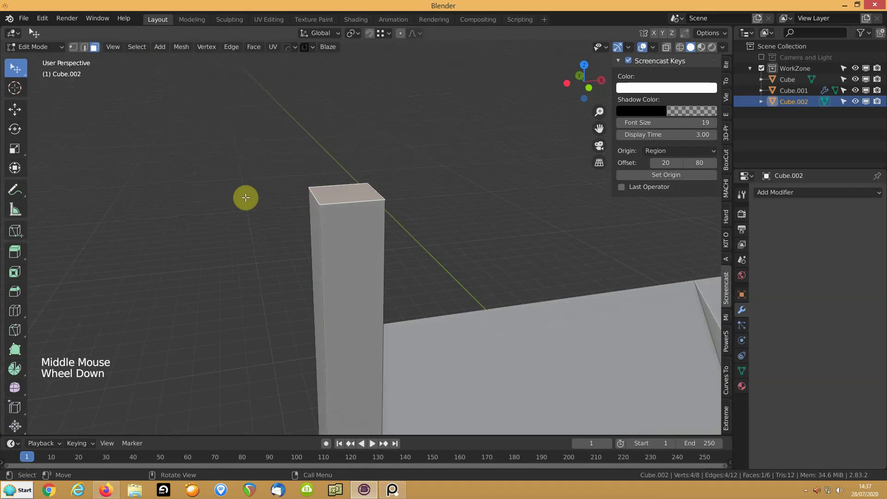
pyautogui.press('e')
pyautogui.press('s')
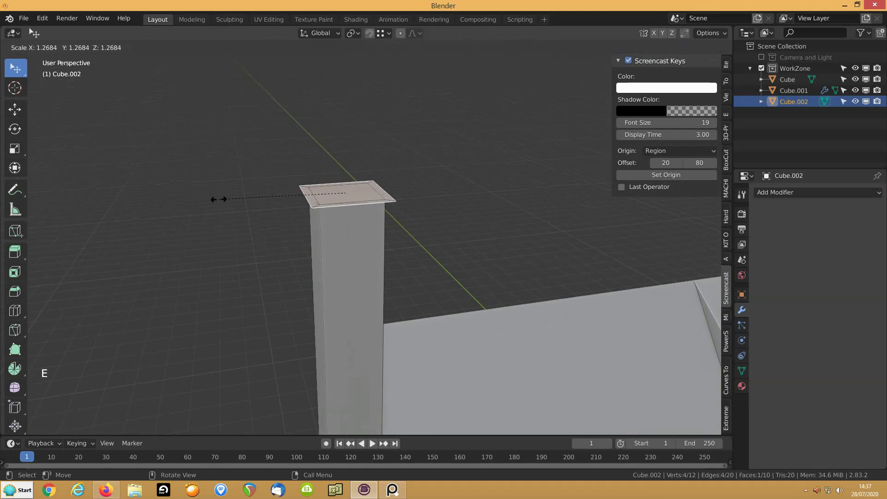
pyautogui.click(215, 199)
pyautogui.press('e')
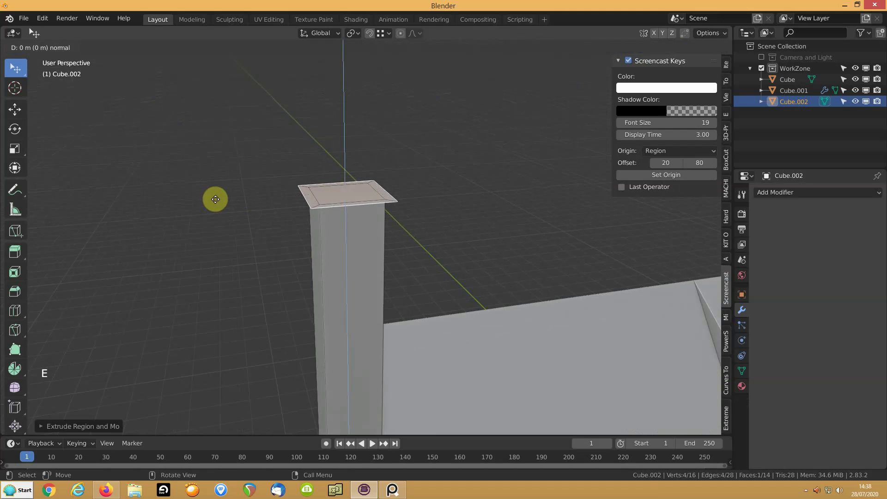
pyautogui.click(218, 192)
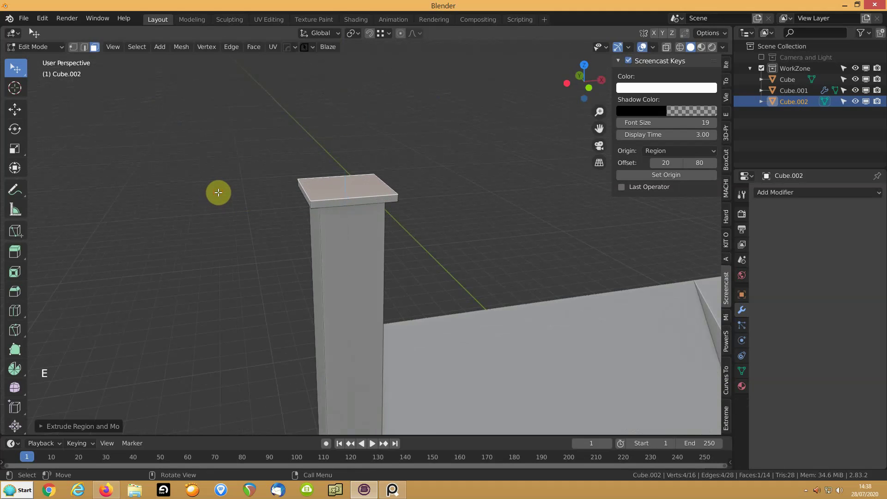
# - Inset the cap's top face by about 0.22 m and extrude the inner face upward as a smaller block
pyautogui.press('i')
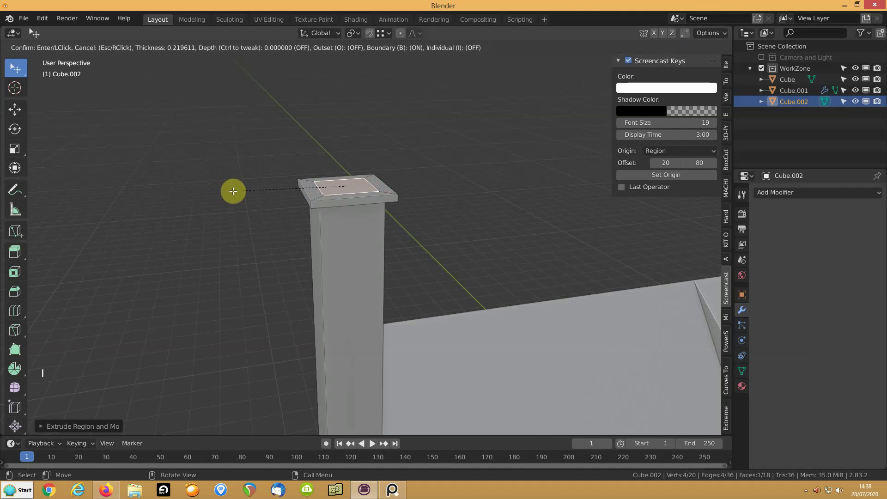
pyautogui.click(232, 191)
pyautogui.press('e')
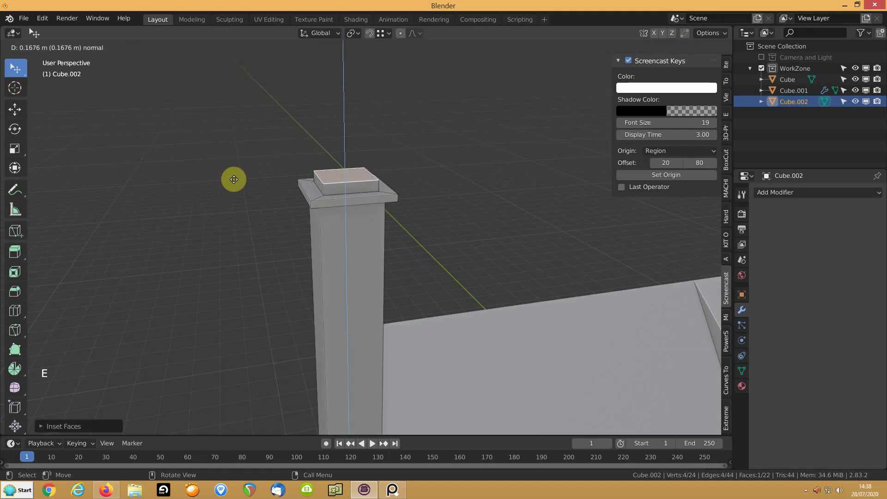
pyautogui.click(238, 173)
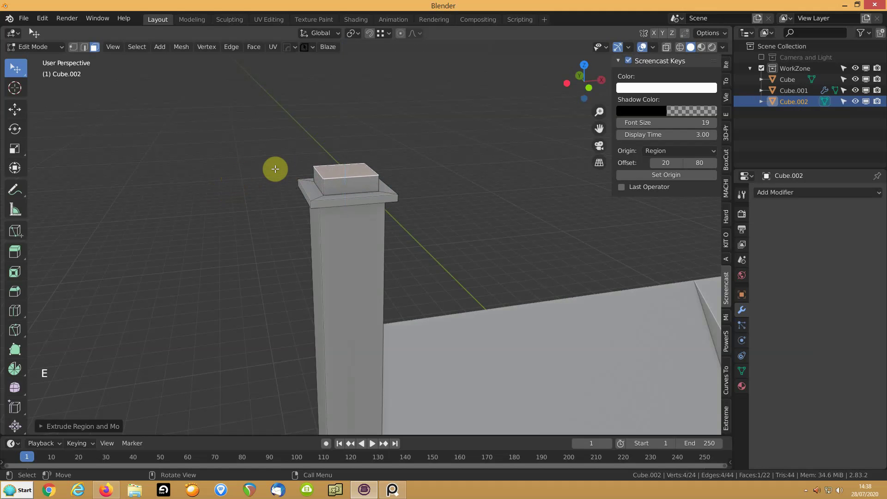
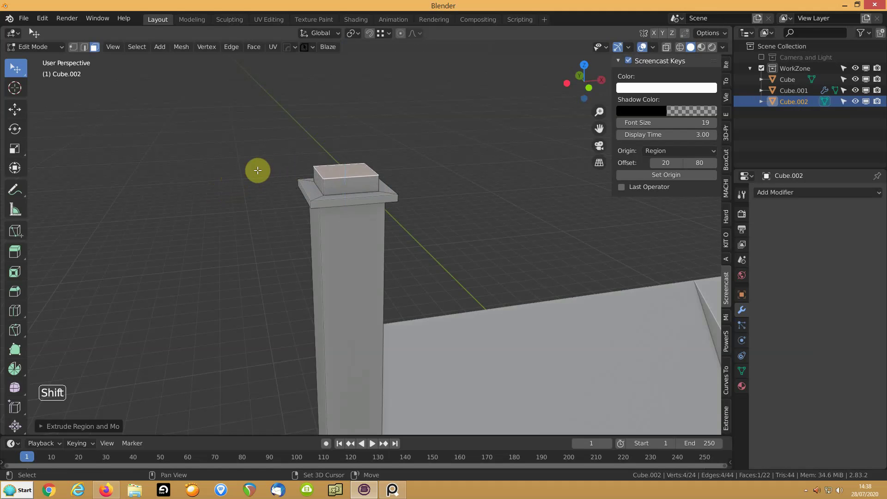
pyautogui.hotkey('shift', 's')
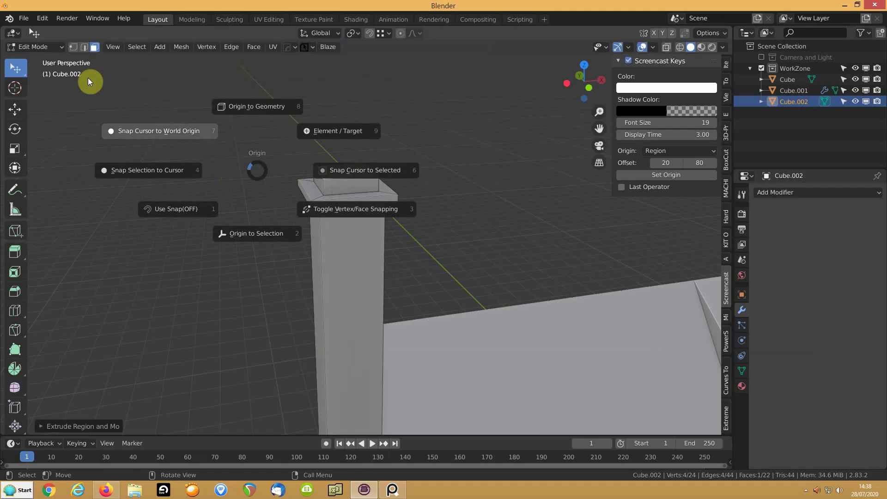
pyautogui.click(124, 98)
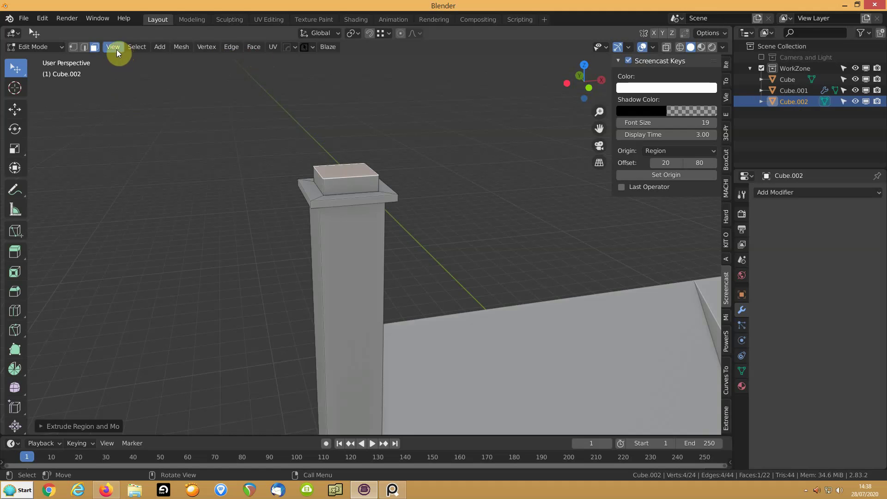
pyautogui.click(143, 48)
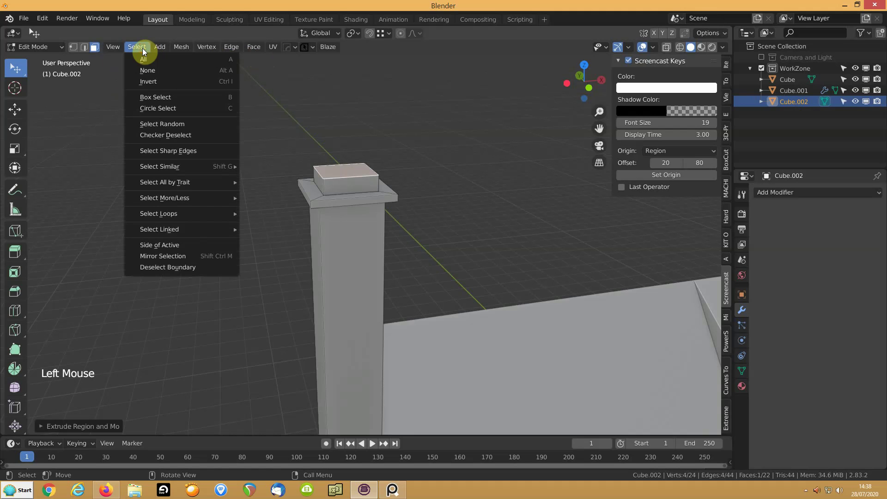
pyautogui.click(117, 48)
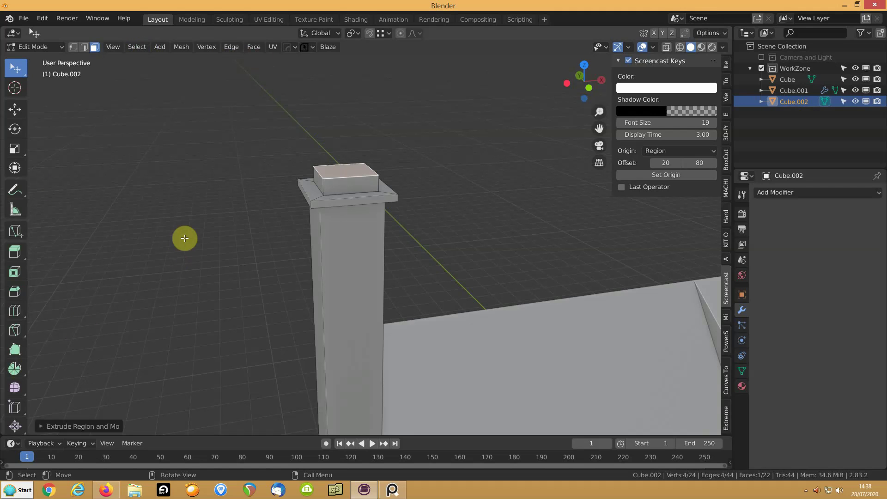
pyautogui.click(113, 48)
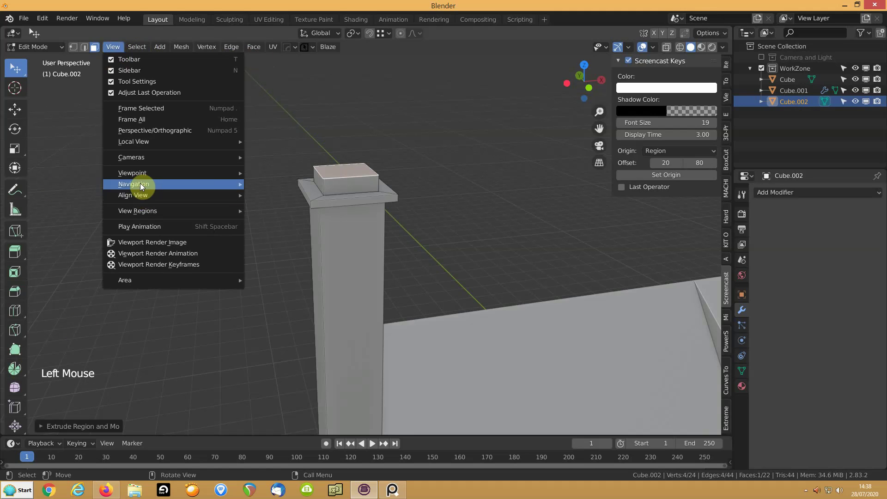
pyautogui.moveTo(144, 210)
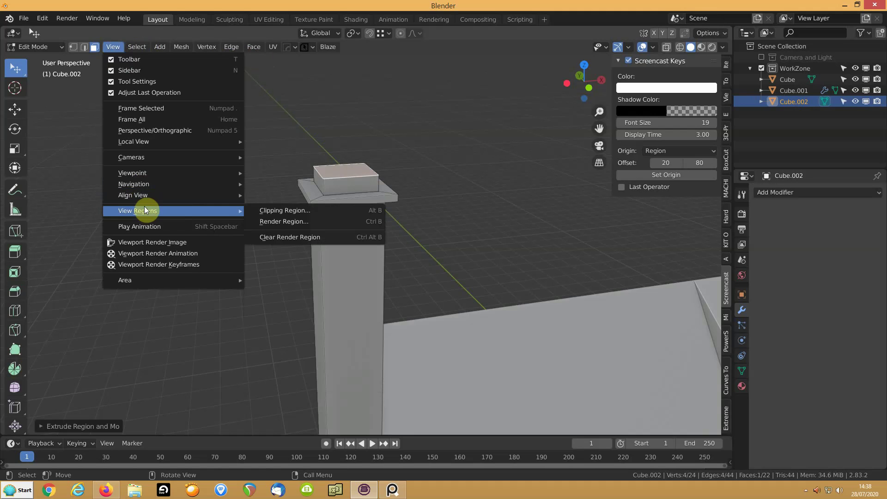
pyautogui.click(136, 48)
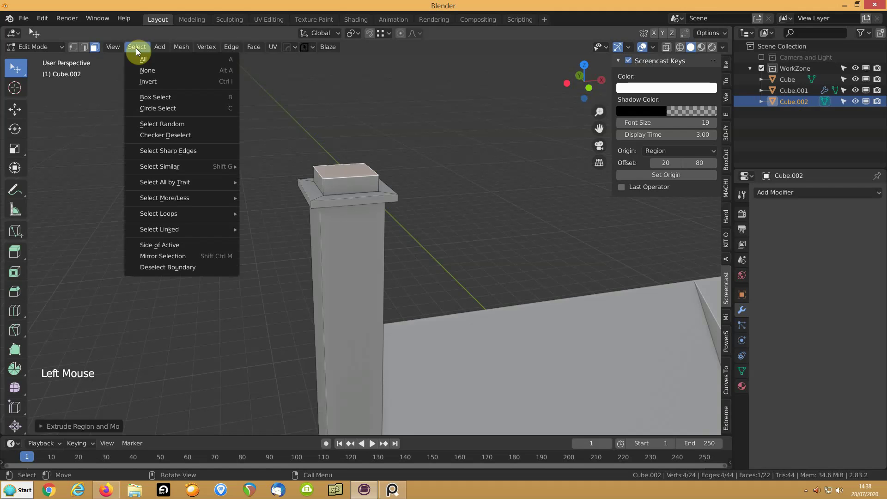
pyautogui.moveTo(183, 48)
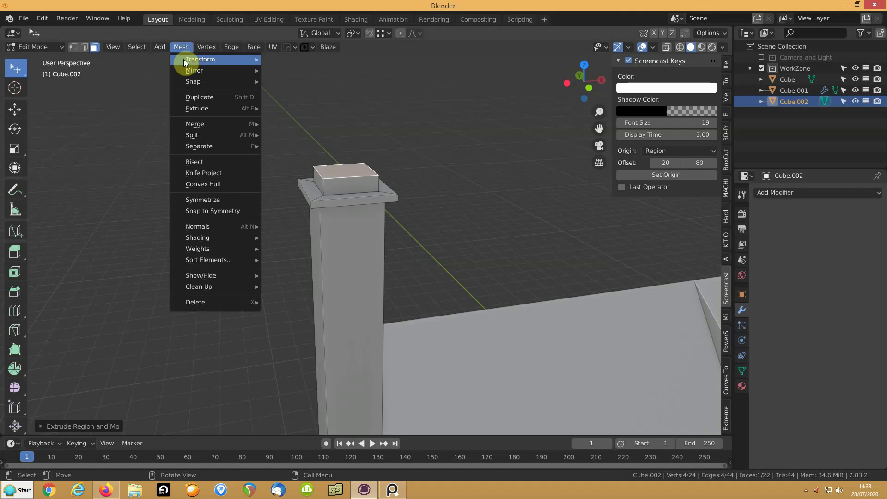
pyautogui.moveTo(202, 149)
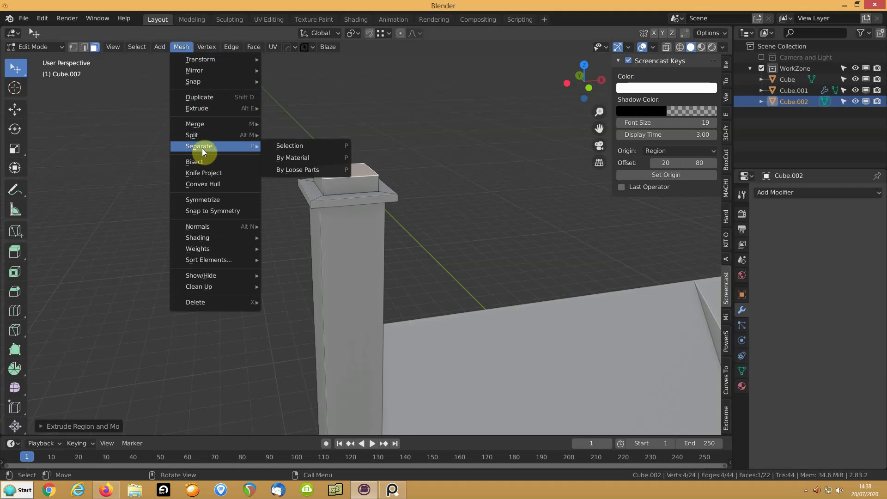
pyautogui.click(264, 180)
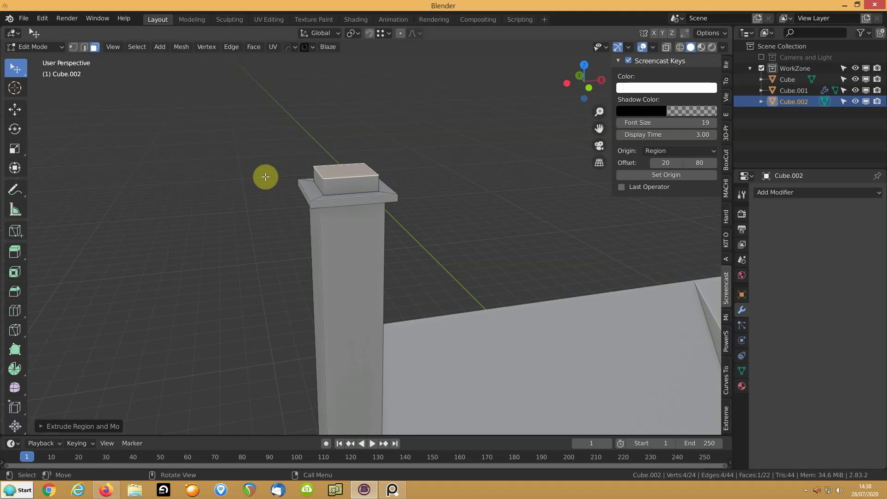
# - Snap the 3D cursor to the selected top face of the small block on the chimney cap
pyautogui.press('F3')
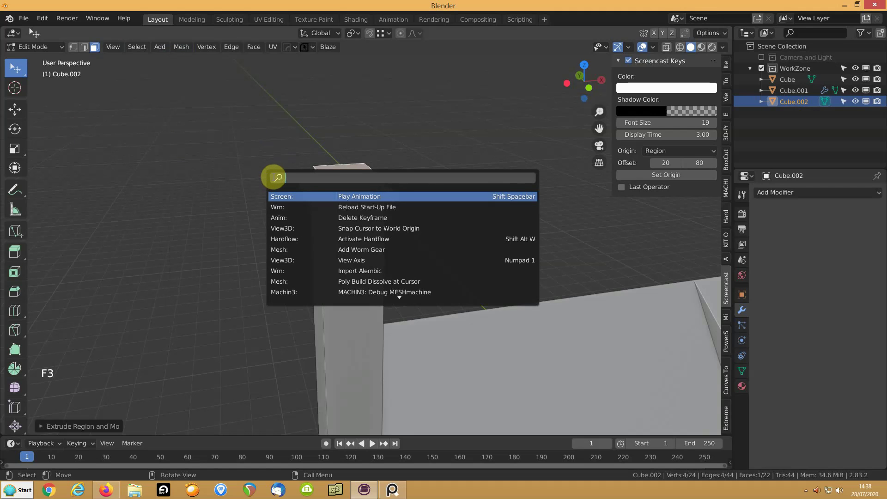
pyautogui.write('snap')
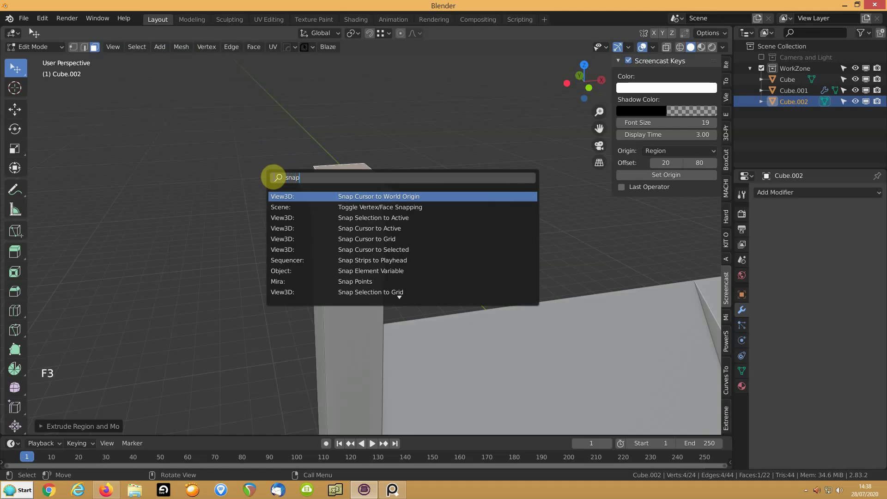
pyautogui.click(365, 251)
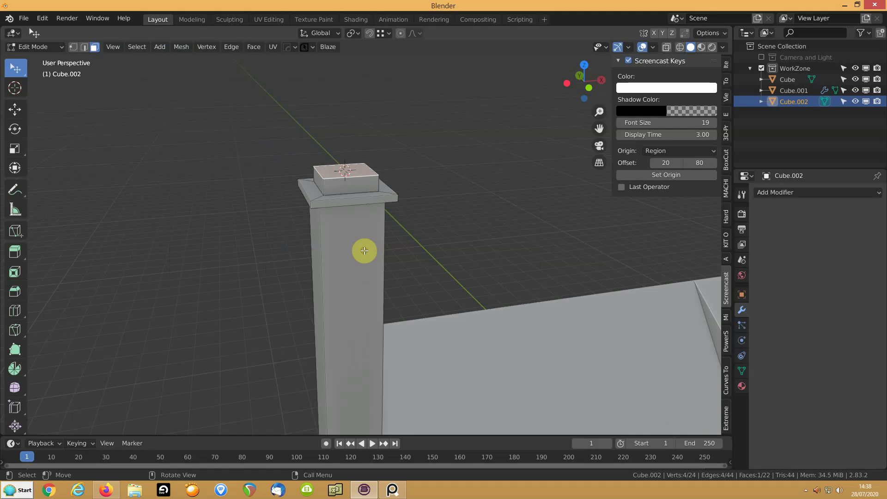
# - Add a cylinder at the 3D cursor within the chimney mesh and scale it down uniformly to chimney-pot size
pyautogui.moveTo(361, 204); pyautogui.dragTo(350, 239, button='middle')
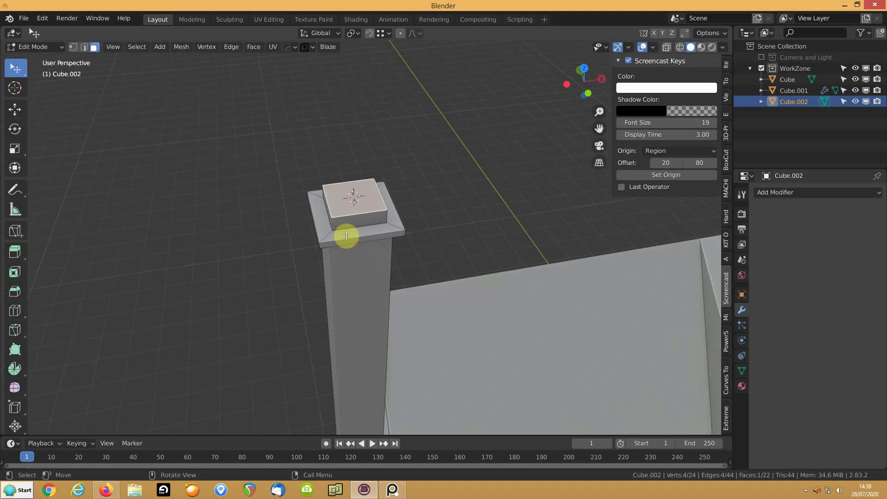
pyautogui.hotkey('shift', 'a')
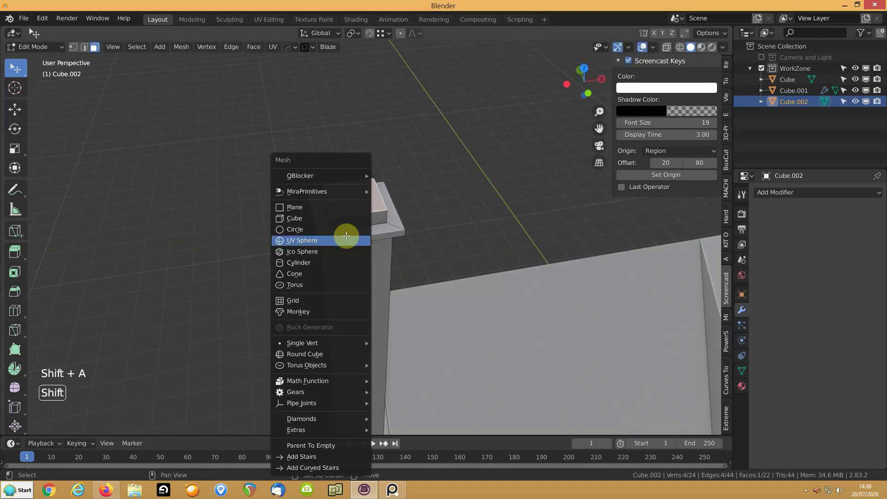
pyautogui.click(337, 266)
pyautogui.scroll(-1, 163, 248)
pyautogui.press('s')
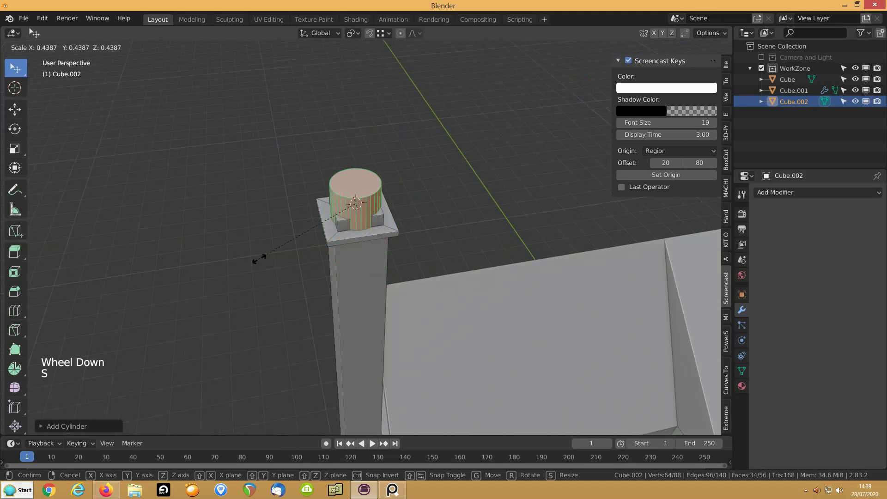
pyautogui.click(353, 240)
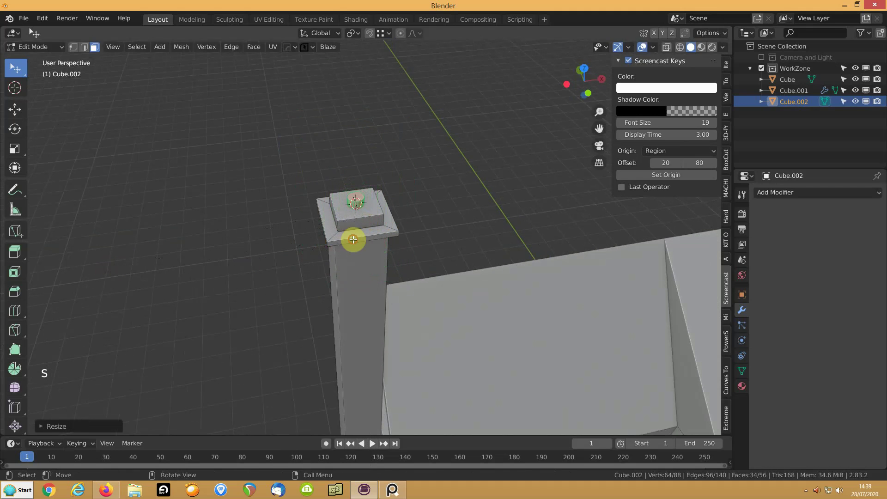
# - Stretch the small cylinder along Z to about 2.4 and adjust its height so its base sits in the block
pyautogui.press('g')
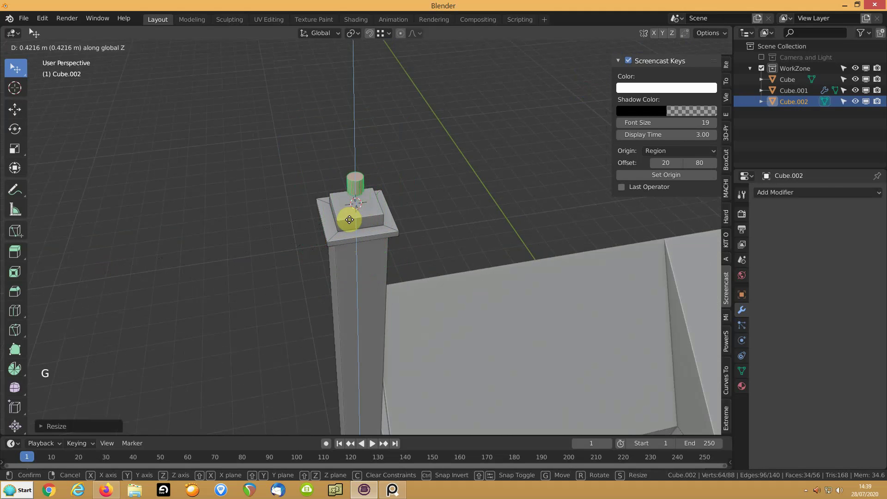
pyautogui.click(349, 218)
pyautogui.press('s')
pyautogui.press('z')
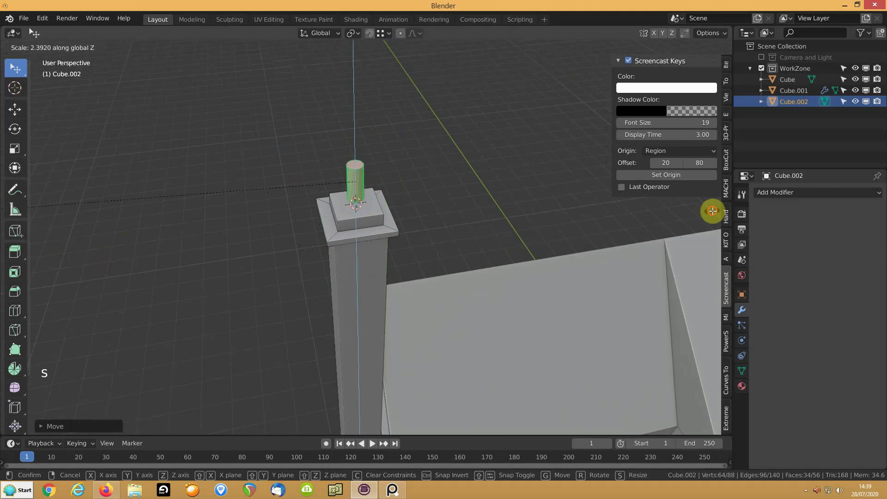
pyautogui.click(721, 209)
pyautogui.moveTo(508, 238); pyautogui.dragTo(452, 249, button='middle')
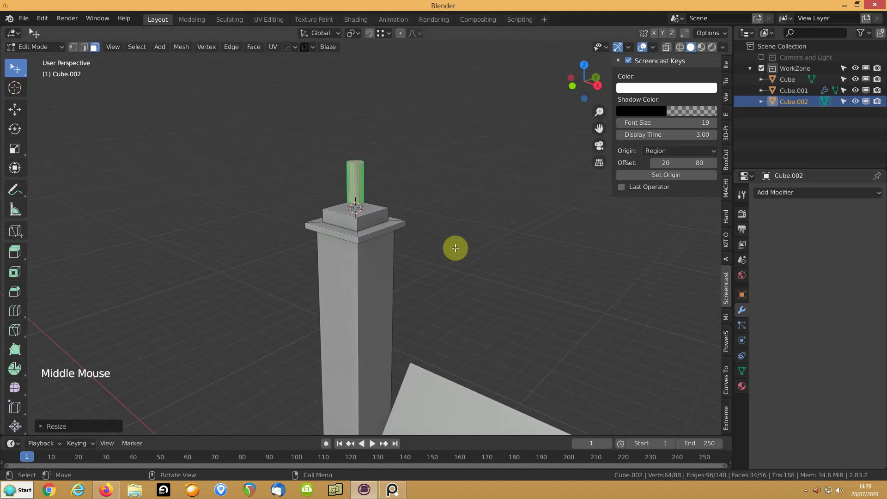
pyautogui.press('g')
pyautogui.click(453, 259)
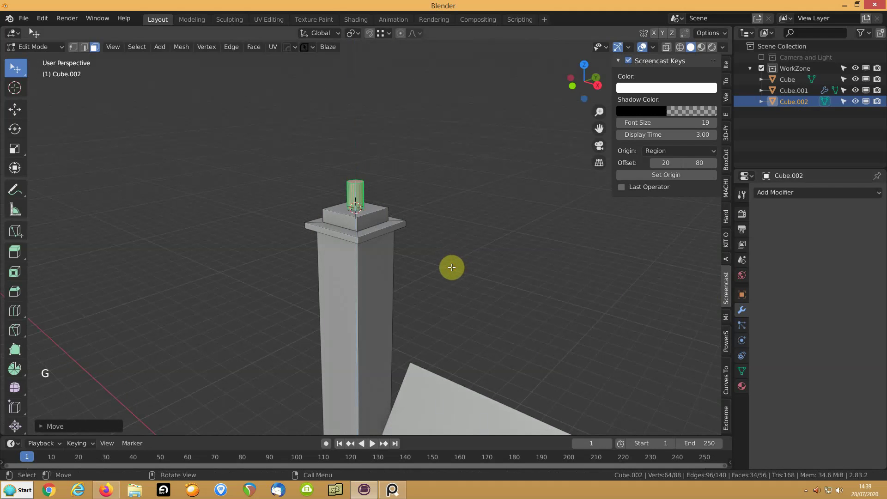
# - Return to Object Mode and snap the 3D cursor back to the world origin
pyautogui.press('Tab')
pyautogui.scroll(-2, 451, 271)
pyautogui.hotkey('shift', 's')
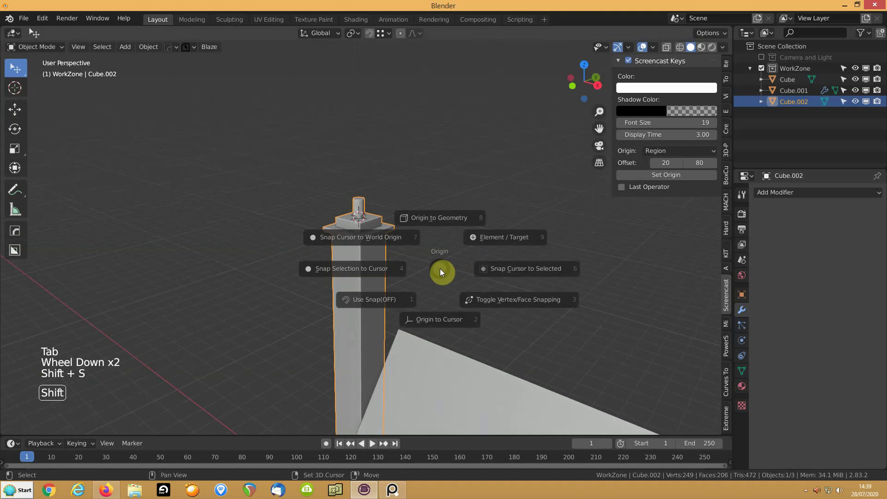
pyautogui.click(372, 234)
pyautogui.moveTo(407, 300); pyautogui.dragTo(475, 301, button='middle')
pyautogui.scroll(-3, 513, 306)
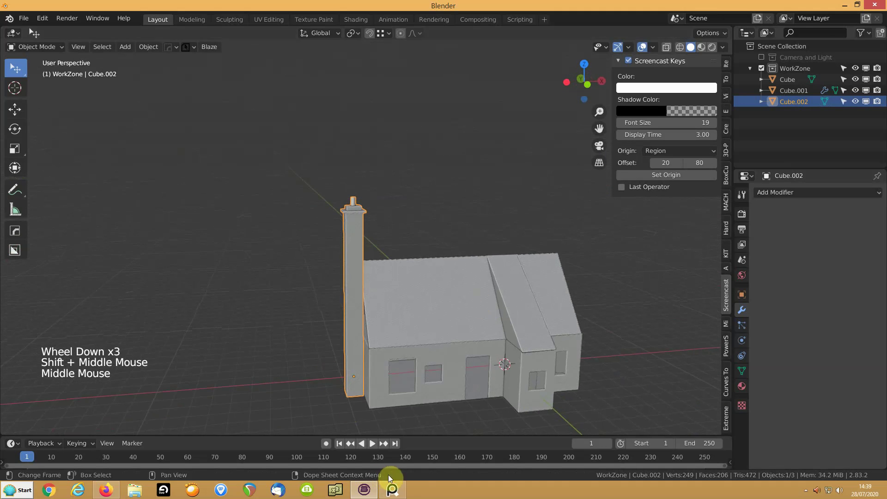
# - After checking the cottage reference image, replace the small block and its surrounding inset faces on the chimney cap with one flat face
pyautogui.click(390, 489)
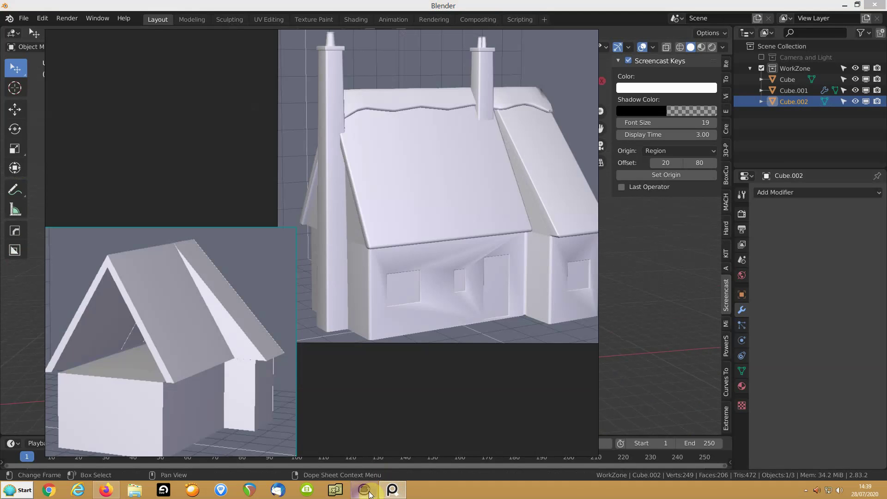
pyautogui.click(392, 490)
pyautogui.scroll(7, 314, 250)
pyautogui.keyDown('shift'); pyautogui.moveTo(293, 185); pyautogui.dragTo(286, 258, button='middle'); pyautogui.keyUp('shift')
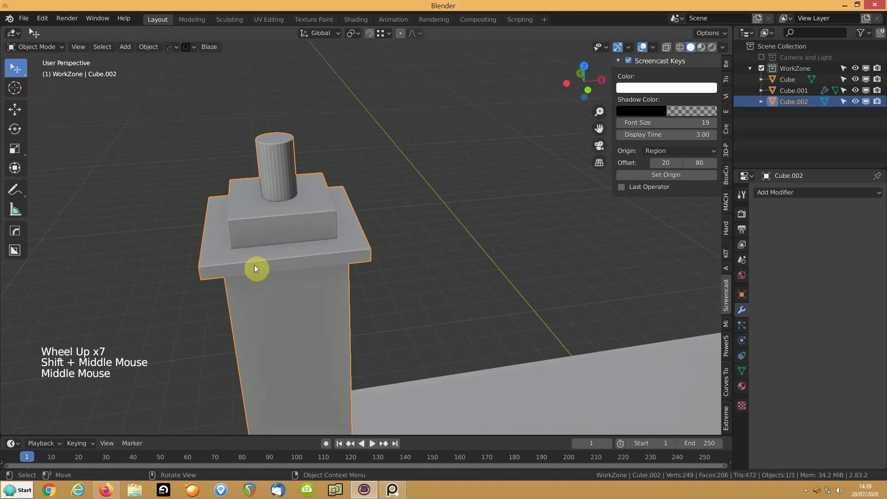
pyautogui.click(262, 248)
pyautogui.press('Tab')
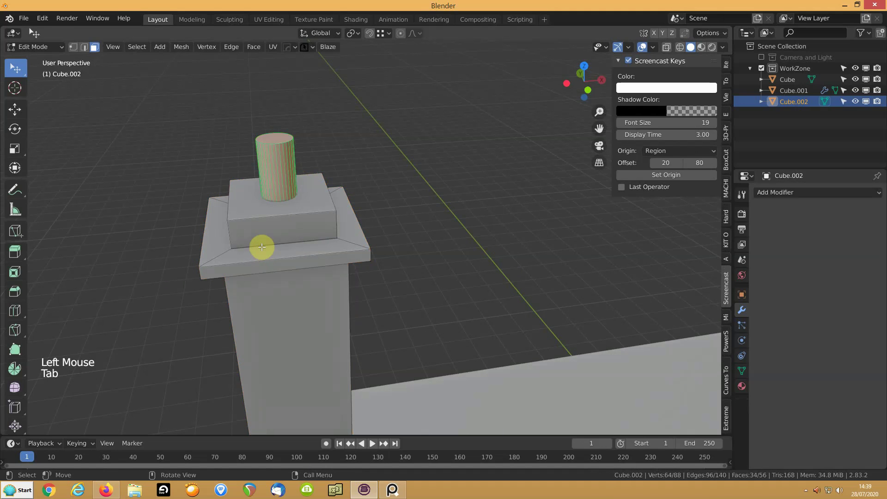
pyautogui.click(253, 217)
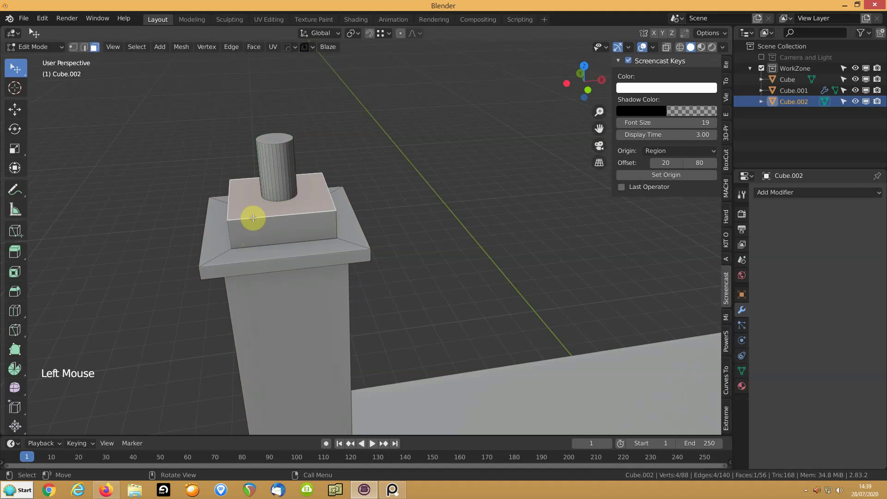
pyautogui.press('ctrl+KP_Add')
pyautogui.press('ctrl+KP_Add')
pyautogui.press('f')
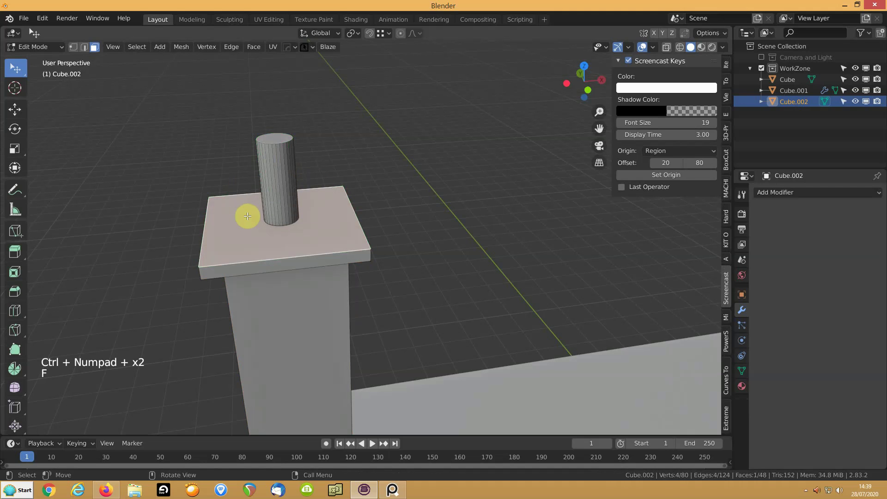
# - Select the whole chimney-pot cylinder in Edit Mode and lower it slightly along Z into the flat cap
pyautogui.press('Tab')
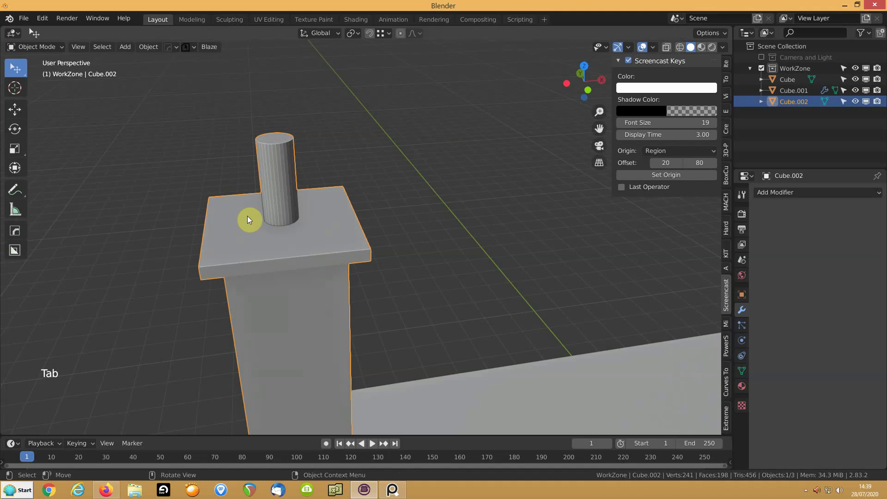
pyautogui.press('Tab')
pyautogui.click(273, 188)
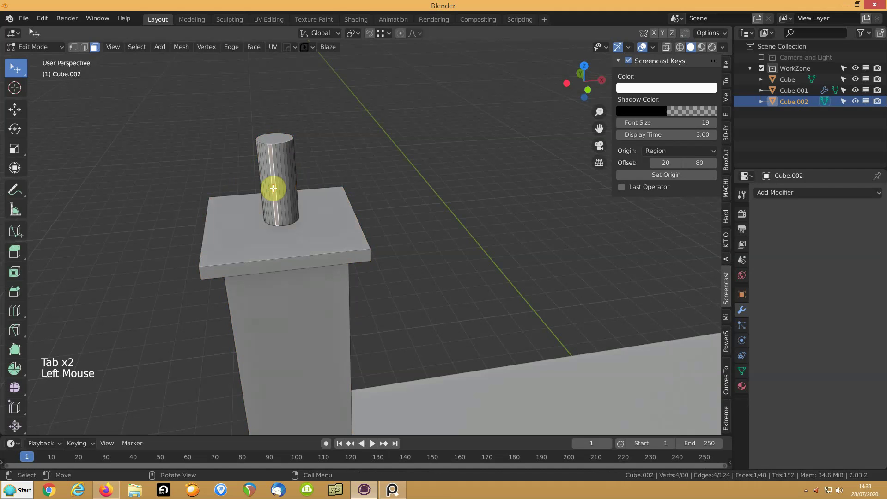
pyautogui.press('l')
pyautogui.press('g')
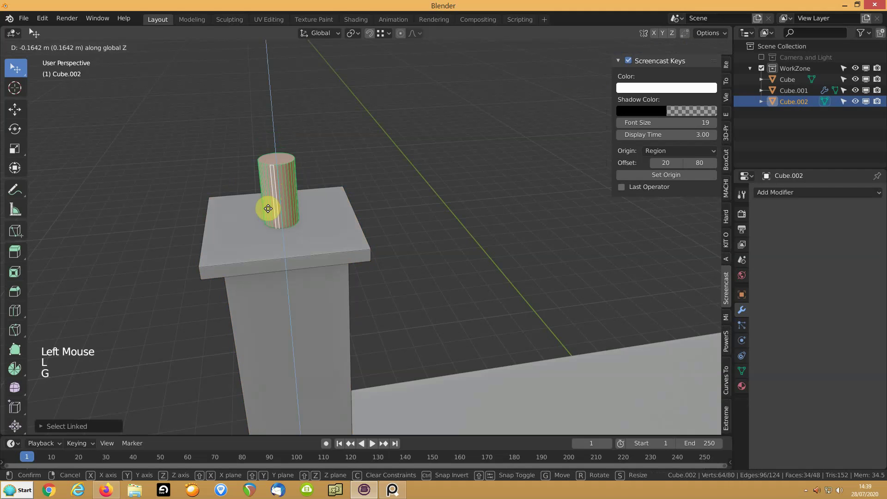
pyautogui.click(271, 195)
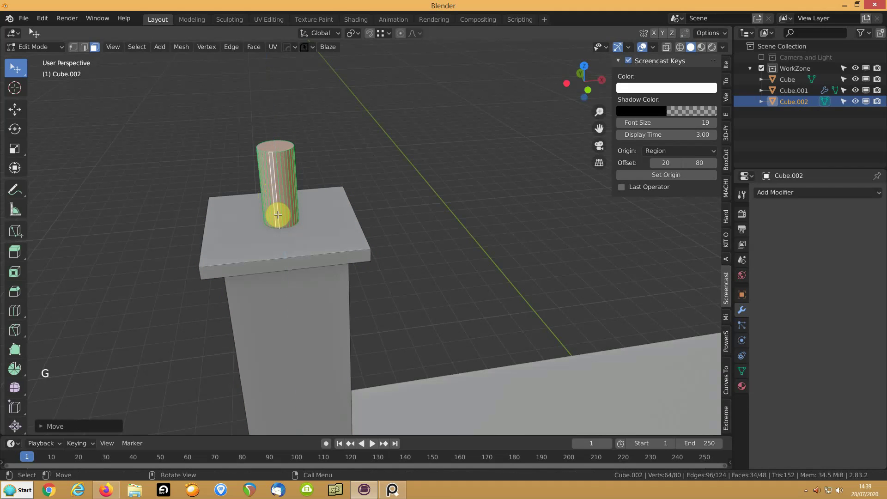
# - Add a horizontal edge loop around the middle of the cylinder and bevel it about 0.05 m wide
pyautogui.hotkey('ctrl', 'r')
pyautogui.click(277, 220)
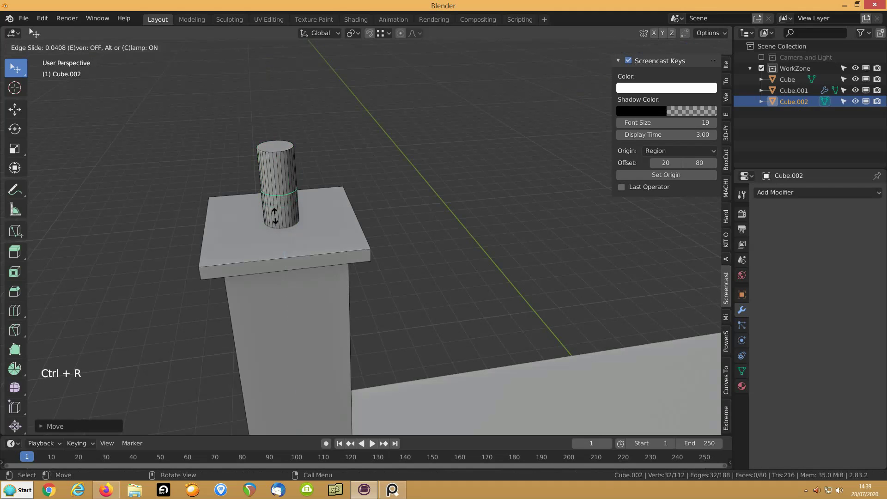
pyautogui.press('Return')
pyautogui.hotkey('ctrl', 'b')
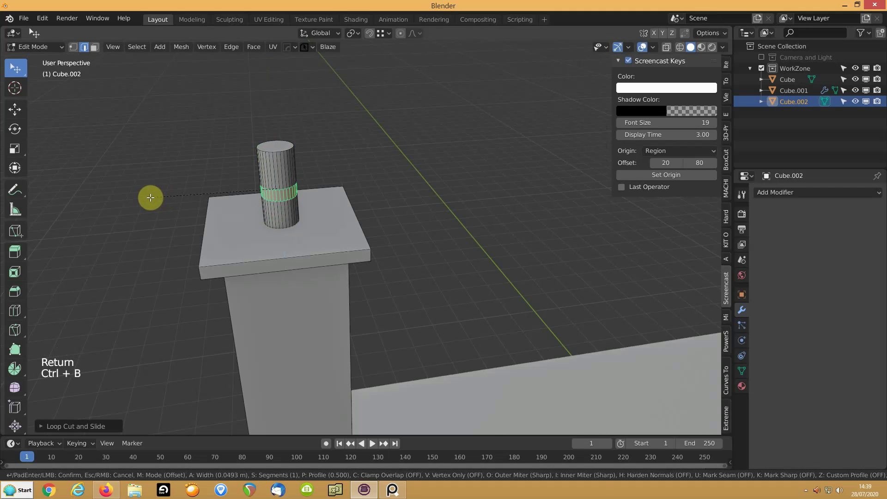
pyautogui.click(151, 197)
# - Scale the cylinder's upper ring of faces inward in X and Y only, and lower it slightly along Z
pyautogui.press('3')
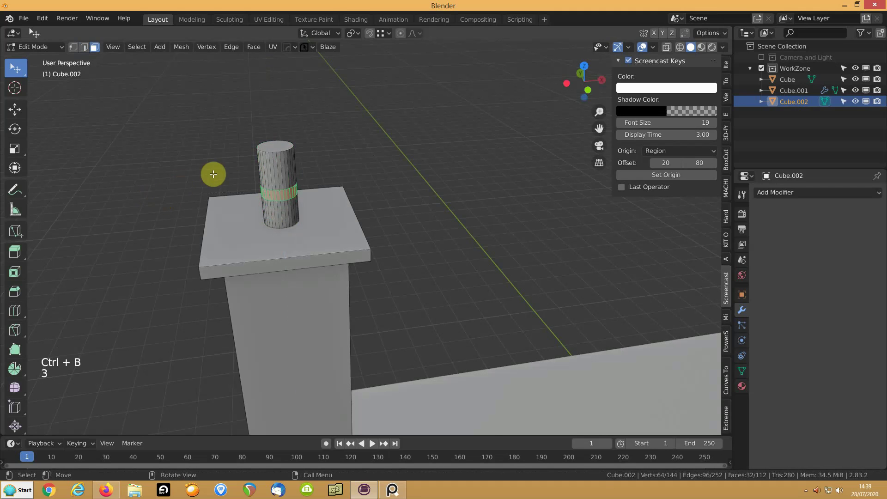
pyautogui.keyDown('alt'); pyautogui.click(265, 176); pyautogui.keyUp('alt')
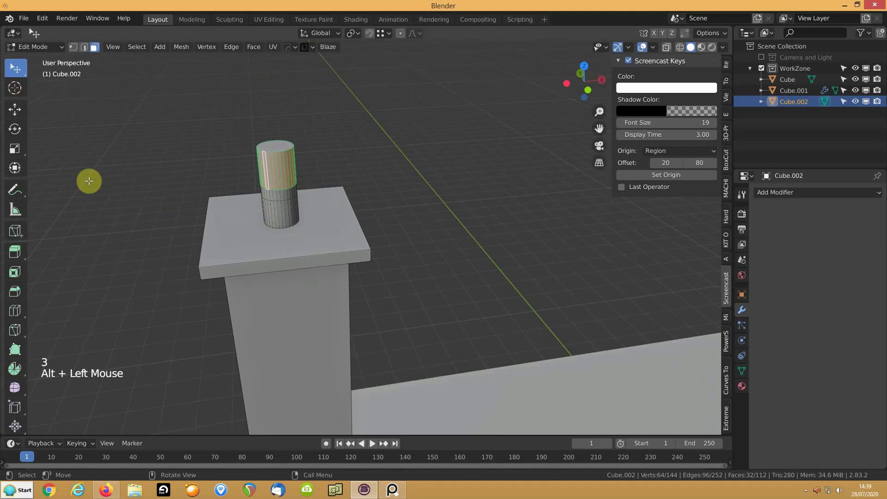
pyautogui.press('s')
pyautogui.hotkey('shift', 'z')
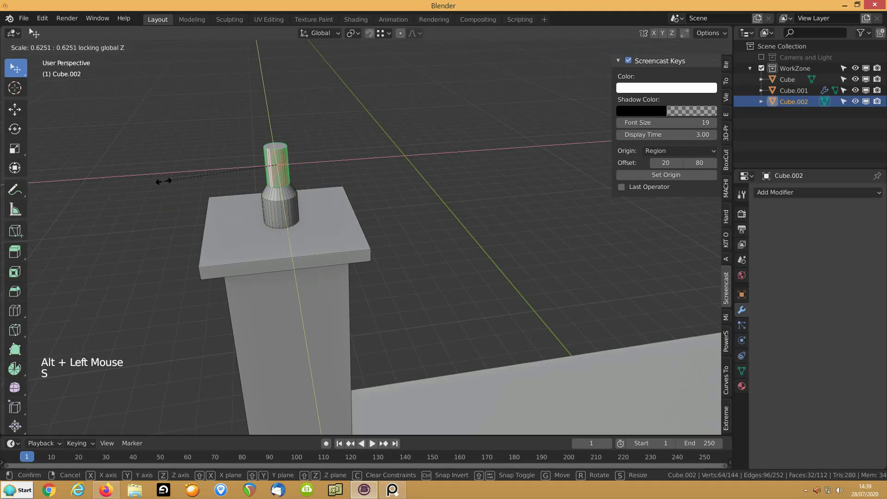
pyautogui.click(143, 182)
pyautogui.press('g')
pyautogui.press('z')
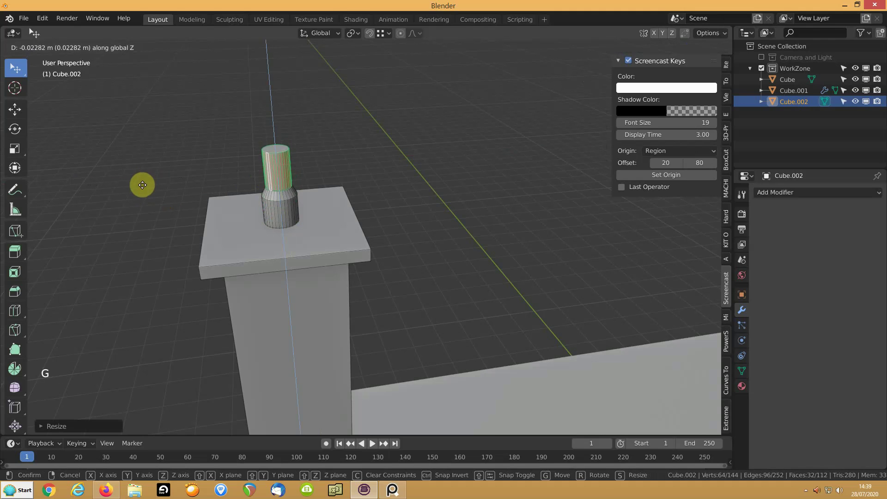
pyautogui.click(150, 185)
# - Raise the chimney pot's top face about 0.13 m along Z
pyautogui.click(269, 153)
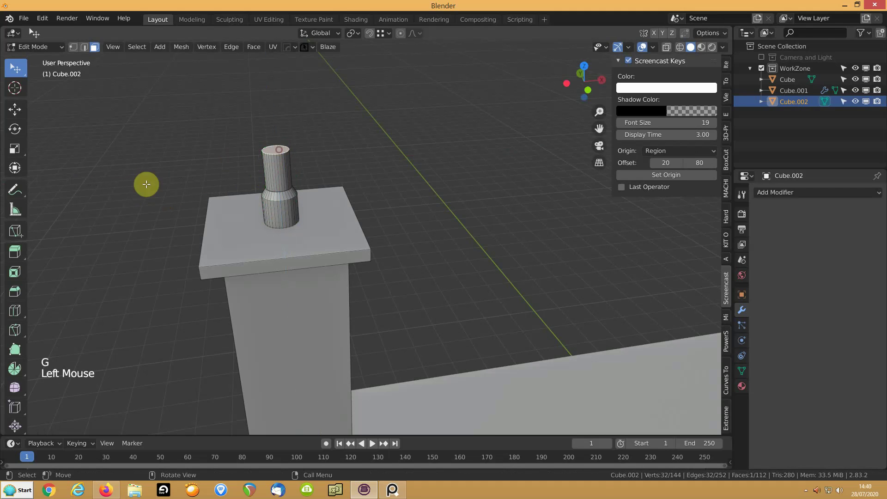
pyautogui.press('g')
pyautogui.press('z')
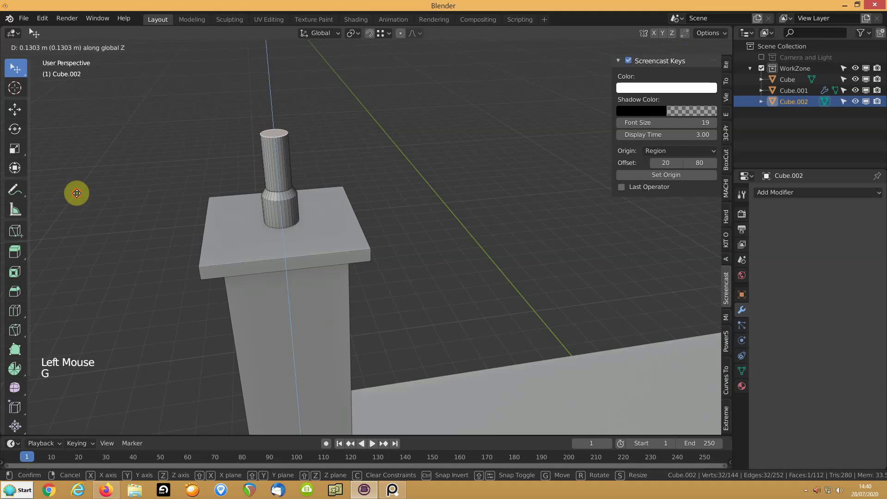
pyautogui.click(77, 193)
# - In top orthographic view, move the whole chimney pot about 0.2 m towards -X and +Y, and place a duplicate beside it along X
pyautogui.press('l')
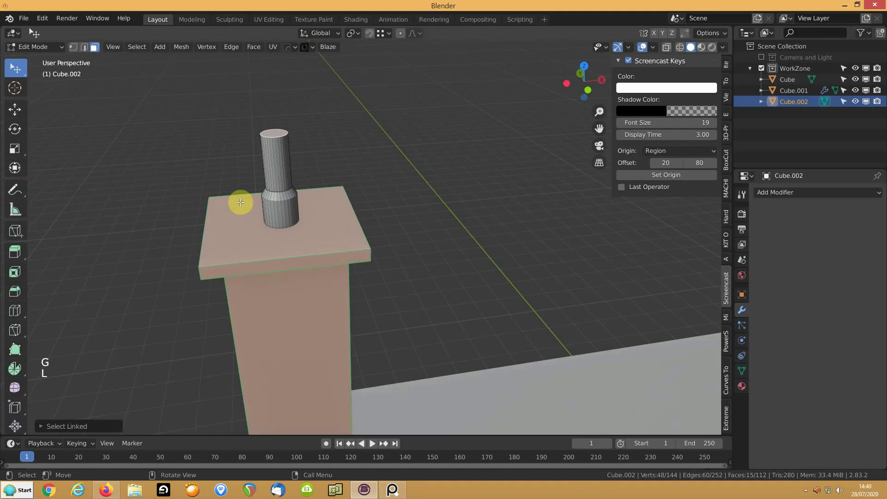
pyautogui.click(268, 186)
pyautogui.press('KP_7')
pyautogui.press('KP_5')
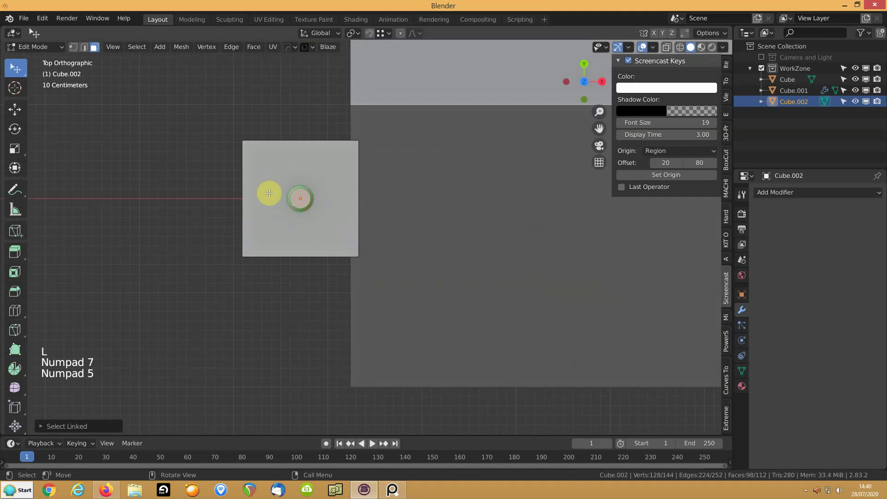
pyautogui.press('g')
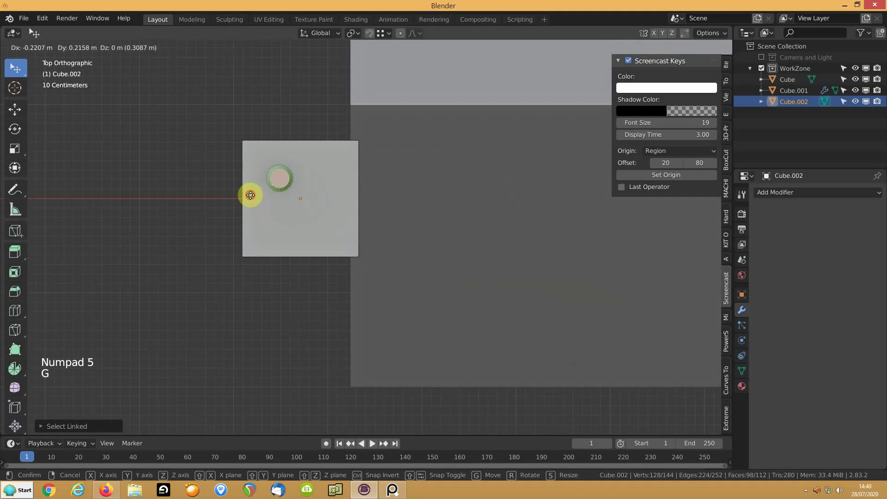
pyautogui.click(247, 194)
pyautogui.hotkey('shift', 'd')
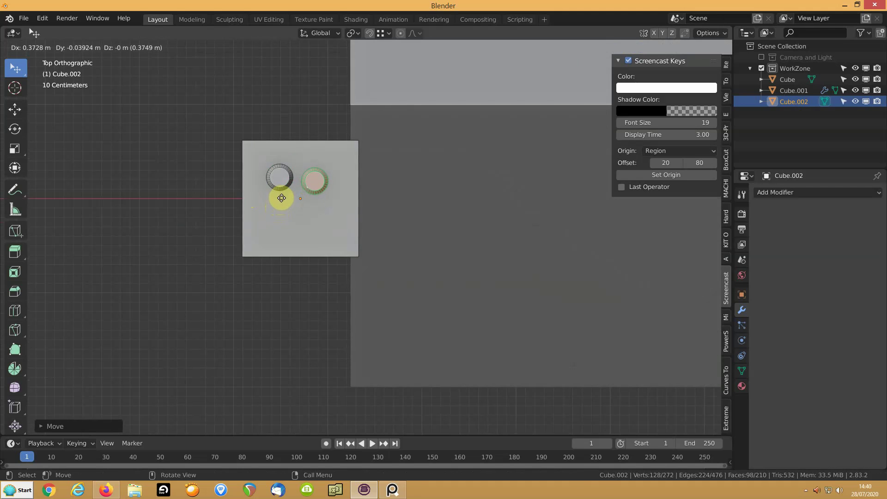
pyautogui.click(281, 198)
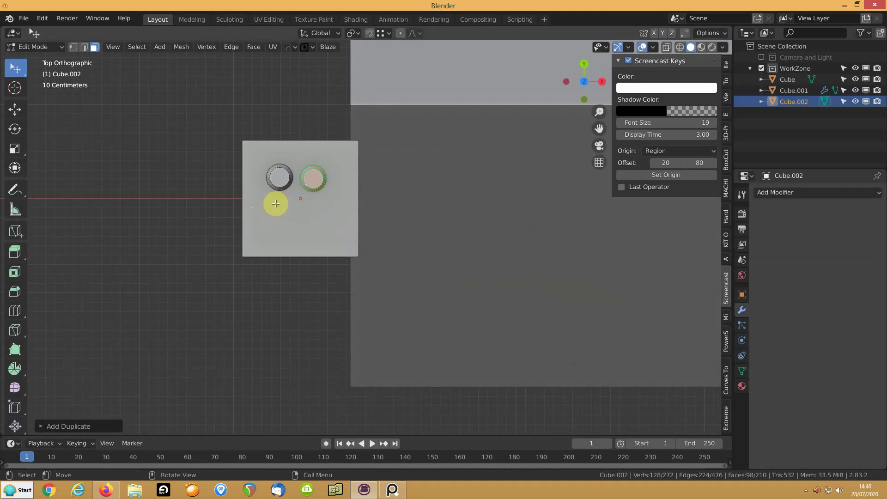
# - Duplicate both chimney pots together and place the copies about 0.34 m towards -Y, forming a two-by-two group
pyautogui.press('l')
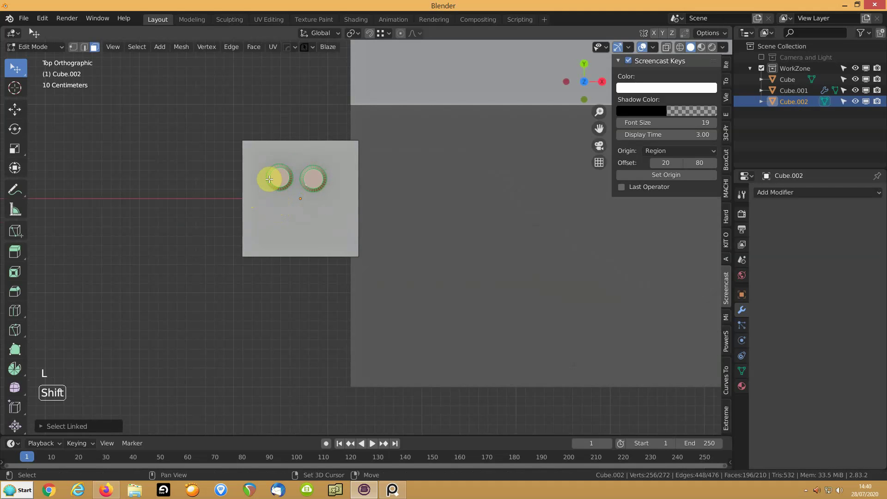
pyautogui.hotkey('shift', 'd')
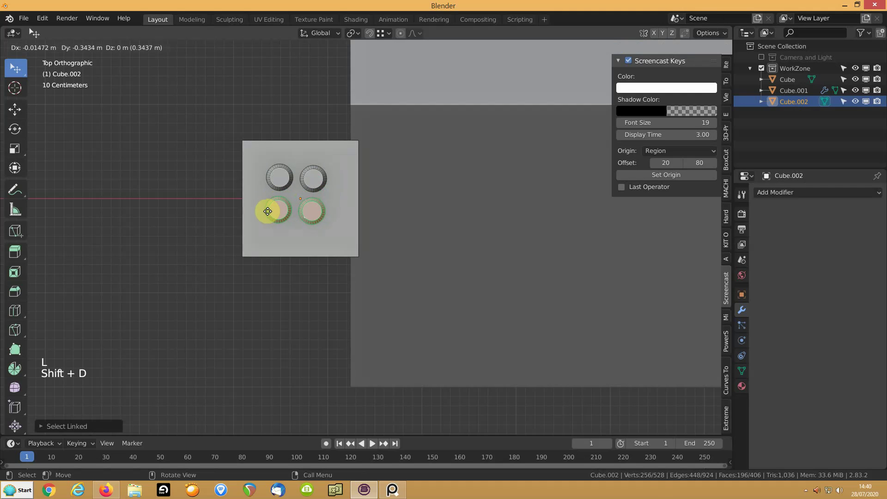
pyautogui.click(269, 212)
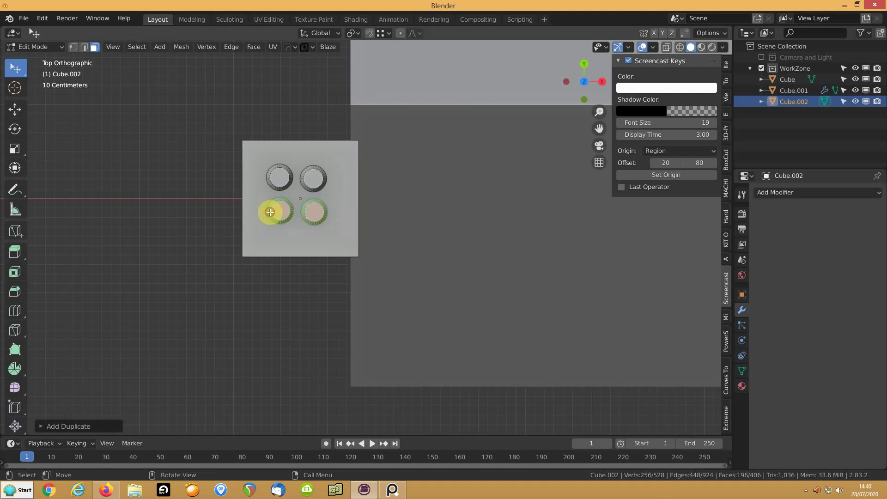
# - Select all four chimney pots and nudge them slightly towards +X and -Y to centre them on the cap, then deselect everything
pyautogui.press('l')
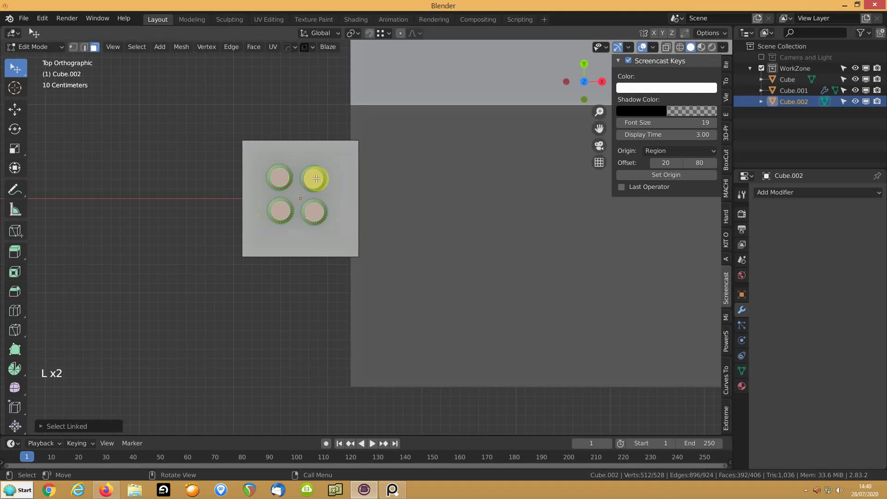
pyautogui.press('g')
pyautogui.click(319, 180)
pyautogui.click(202, 284)
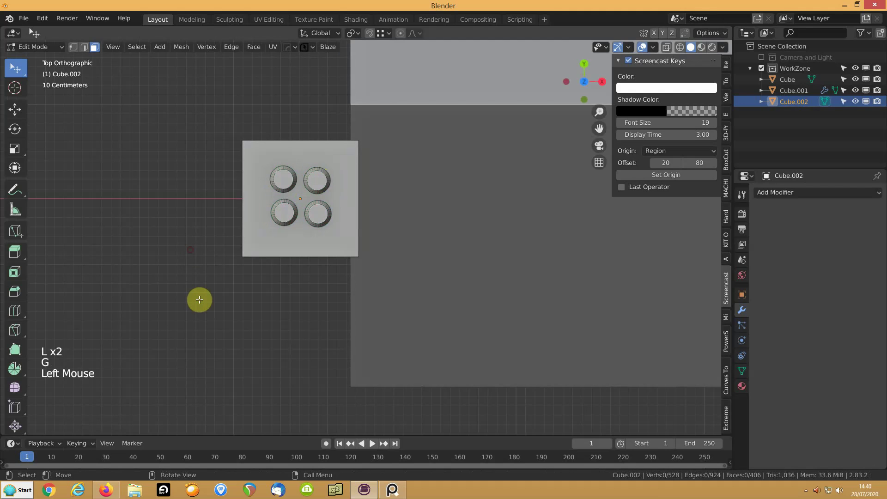
# - Return to Object Mode and examine the chimney pots and the whole cottage from several angles
pyautogui.moveTo(202, 284); pyautogui.dragTo(238, 223, button='middle')
pyautogui.scroll(-3, 252, 227)
pyautogui.press('Tab')
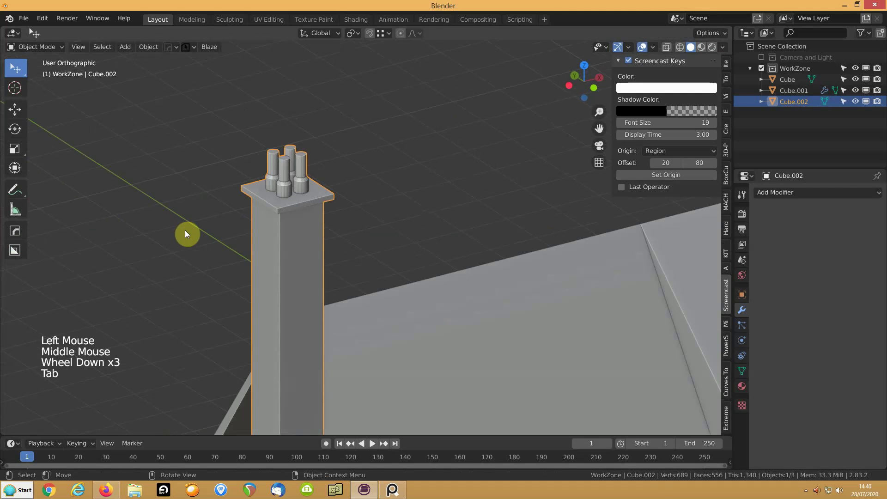
pyautogui.scroll(-8, 185, 230)
pyautogui.keyDown('shift'); pyautogui.moveTo(199, 232); pyautogui.dragTo(309, 268, button='middle'); pyautogui.keyUp('shift')
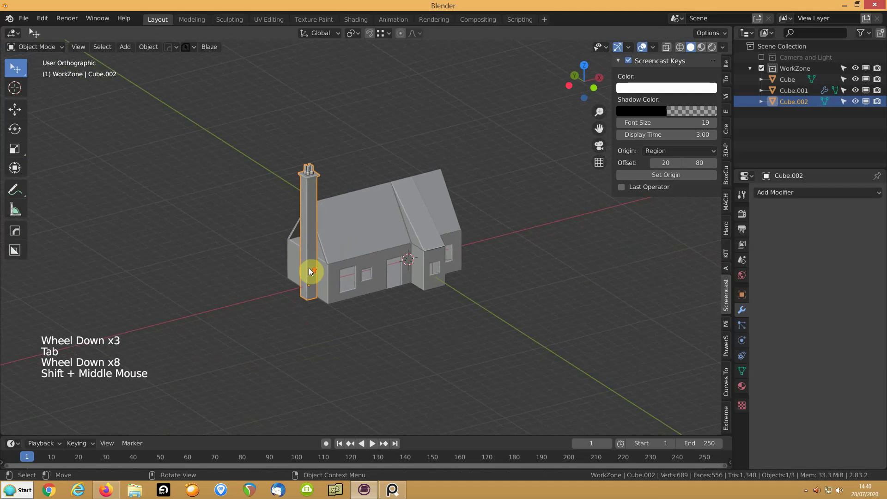
pyautogui.scroll(5, 309, 272)
pyautogui.moveTo(170, 304); pyautogui.dragTo(278, 263, button='middle')
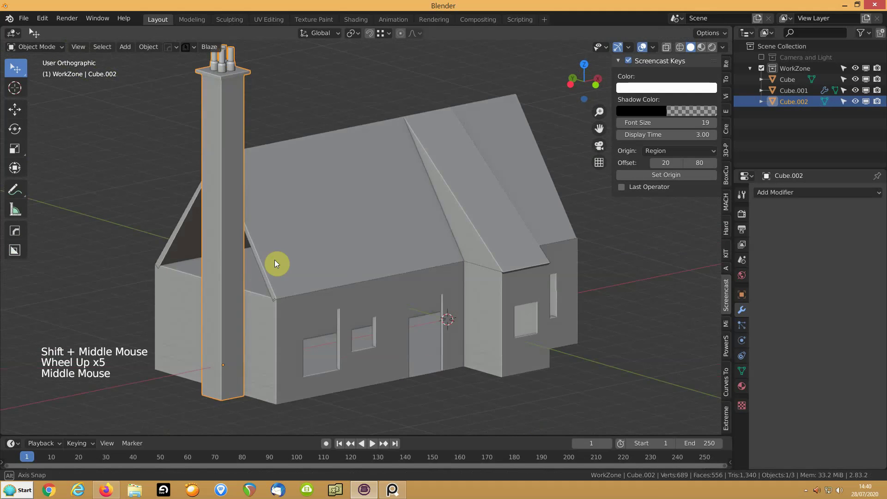
pyautogui.scroll(-5, 226, 280)
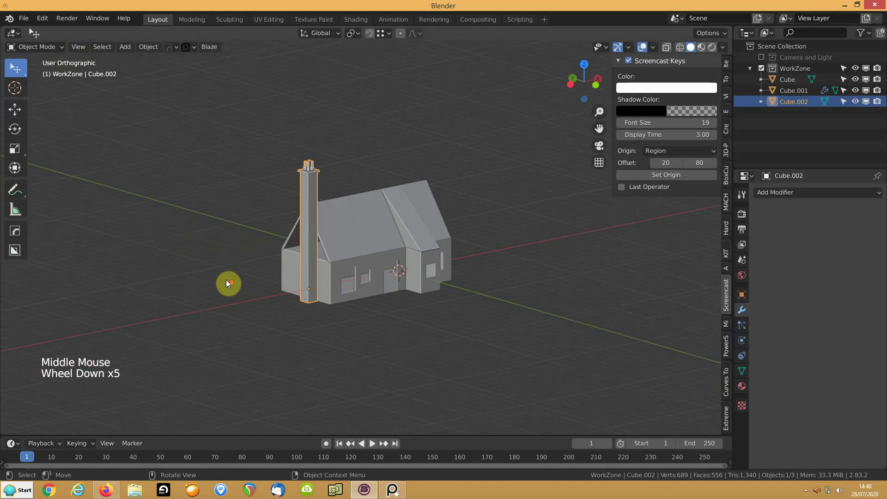
# - Delete all the cottage objects from the scene
pyautogui.press('a')
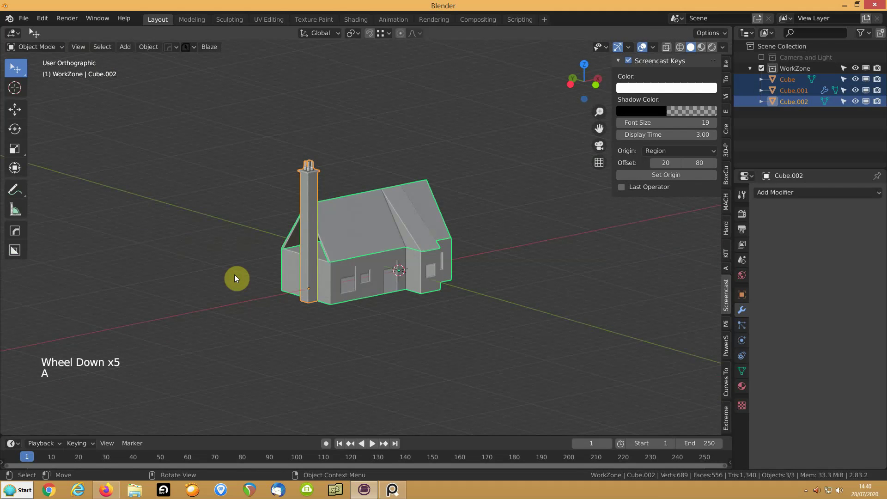
pyautogui.scroll(1, 234, 274)
pyautogui.press('Delete')
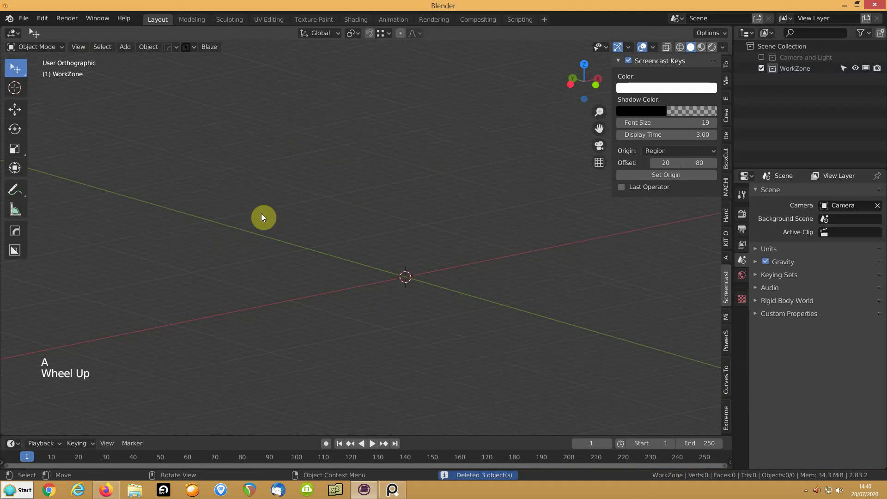
# - Add a plane and, in Edit Mode from the top view, scale it about 4.6 times along X and 2.3 times along Y
pyautogui.hotkey('shift', 'a')
pyautogui.moveTo(261, 215)
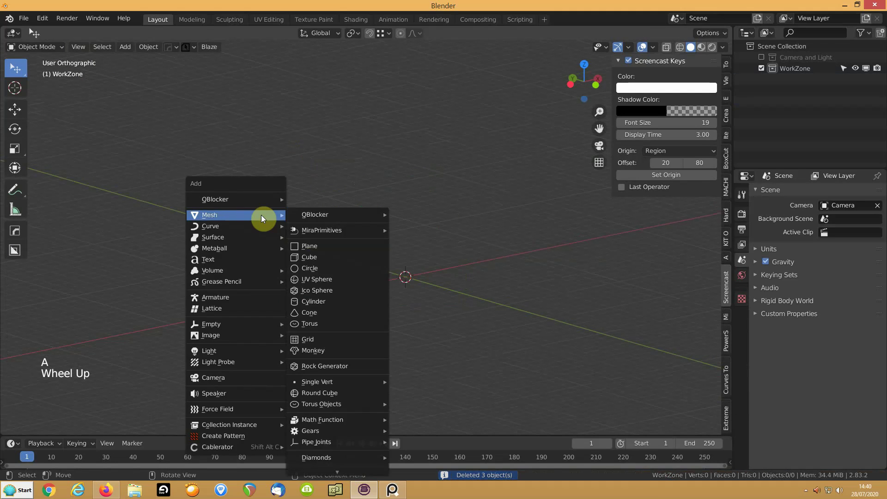
pyautogui.click(319, 246)
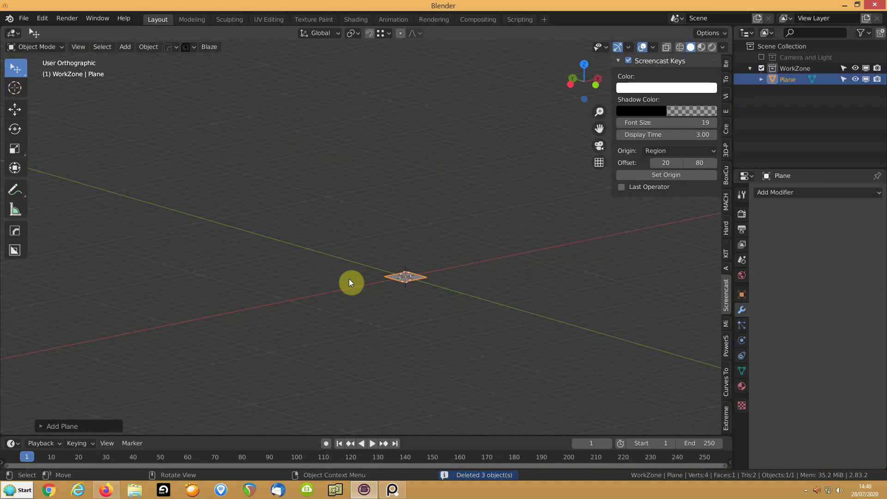
pyautogui.press('Tab')
pyautogui.press('KP_7')
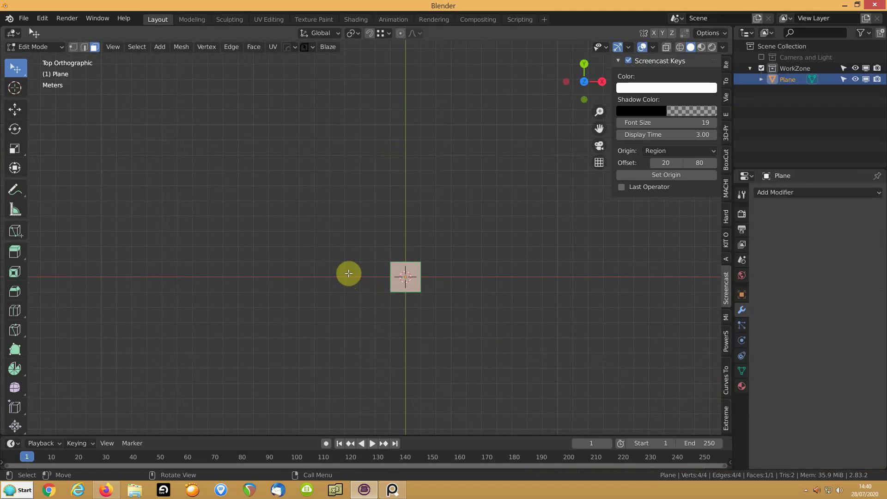
pyautogui.press('s')
pyautogui.press('x')
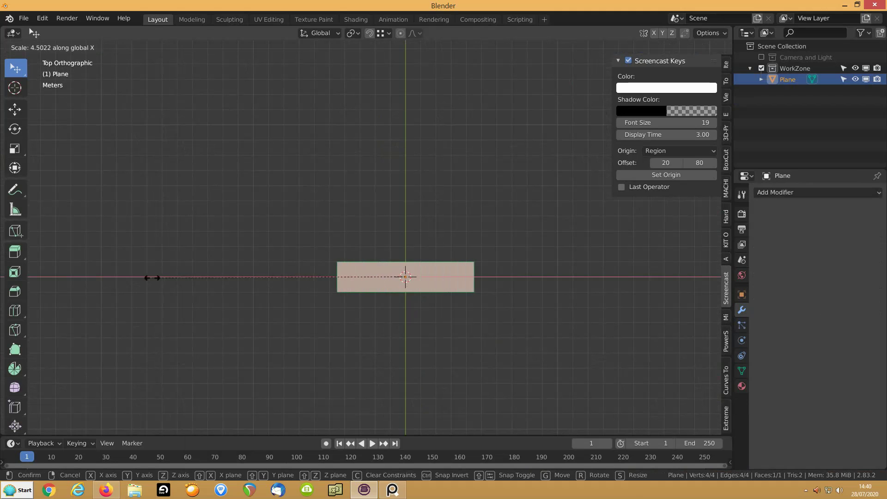
pyautogui.click(142, 276)
pyautogui.press('s')
pyautogui.press('y')
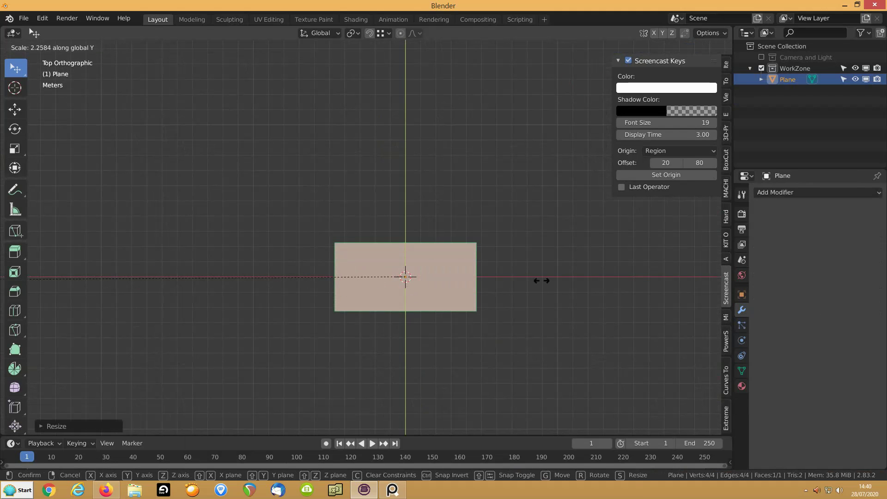
pyautogui.click(549, 275)
# - Lengthen the plane by scaling it about 1.3 times along X
pyautogui.scroll(4, 513, 301)
pyautogui.keyDown('shift'); pyautogui.moveTo(481, 327); pyautogui.dragTo(403, 249, button='middle'); pyautogui.keyUp('shift')
pyautogui.press('s')
pyautogui.press('x')
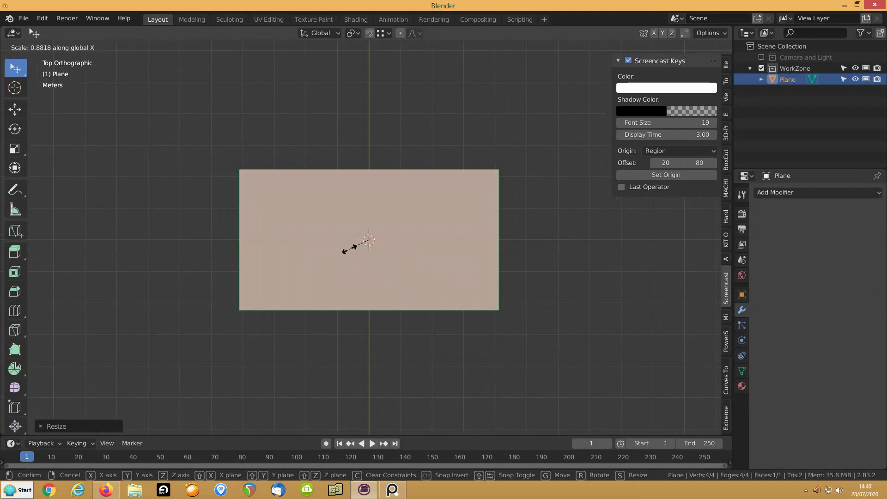
pyautogui.click(338, 251)
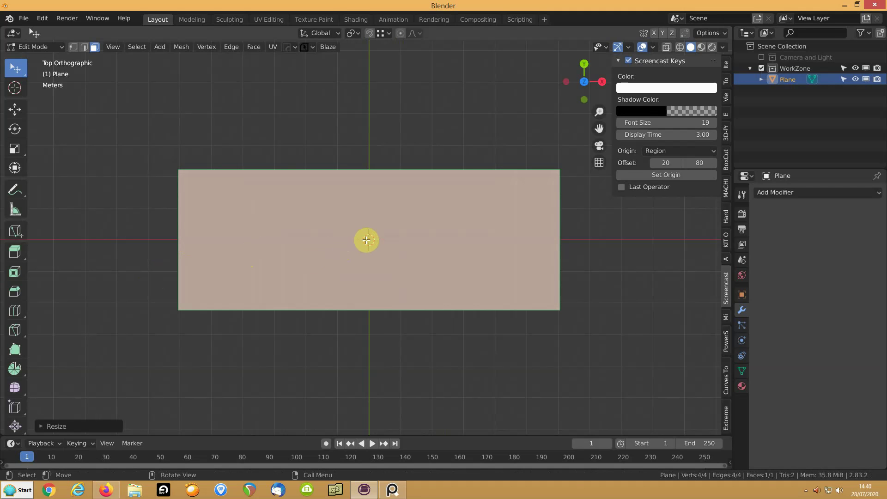
pyautogui.press('s')
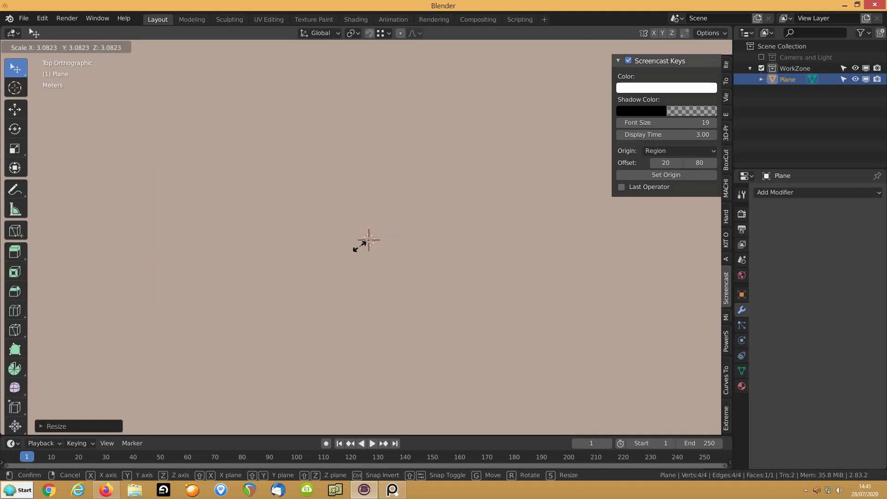
pyautogui.rightClick(359, 245)
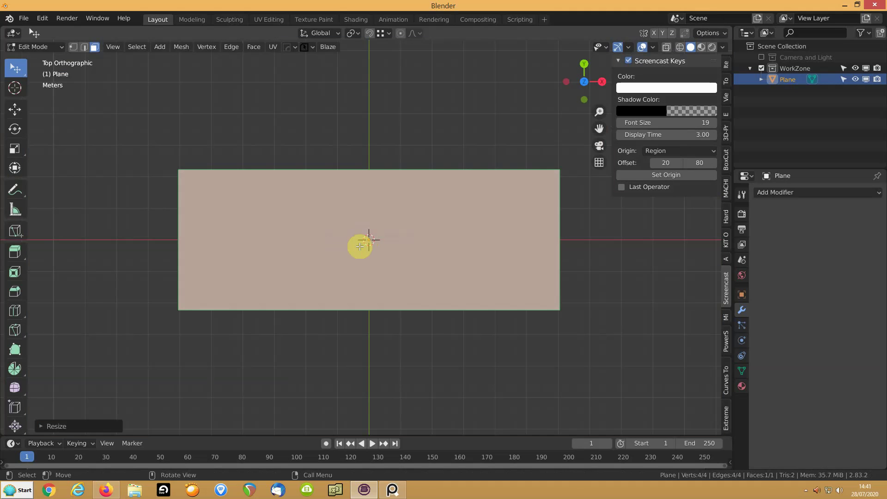
pyautogui.press('s')
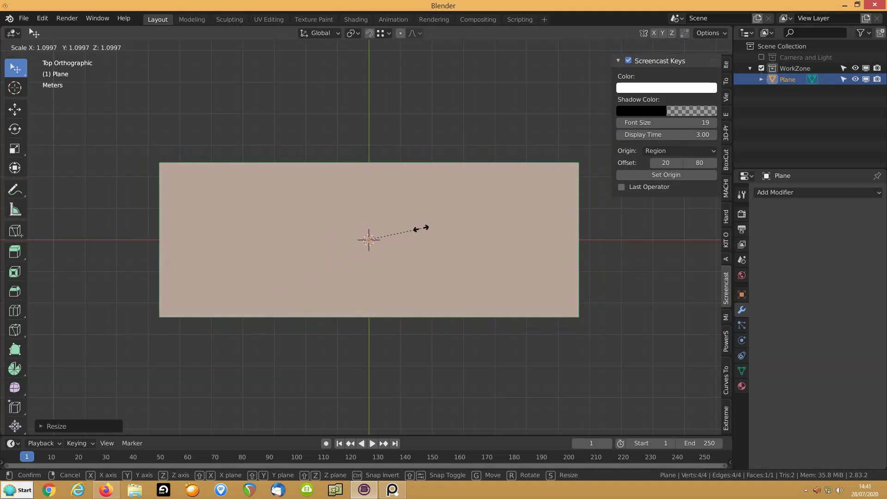
pyautogui.click(312, 281)
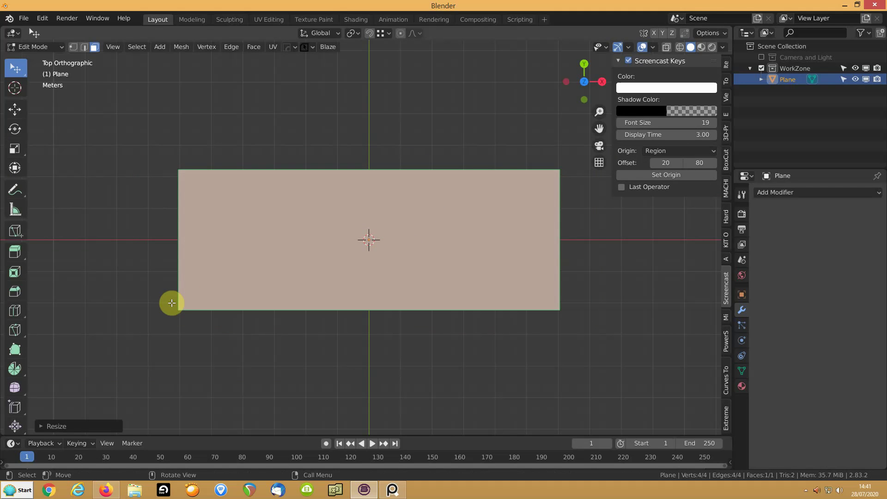
pyautogui.press('s')
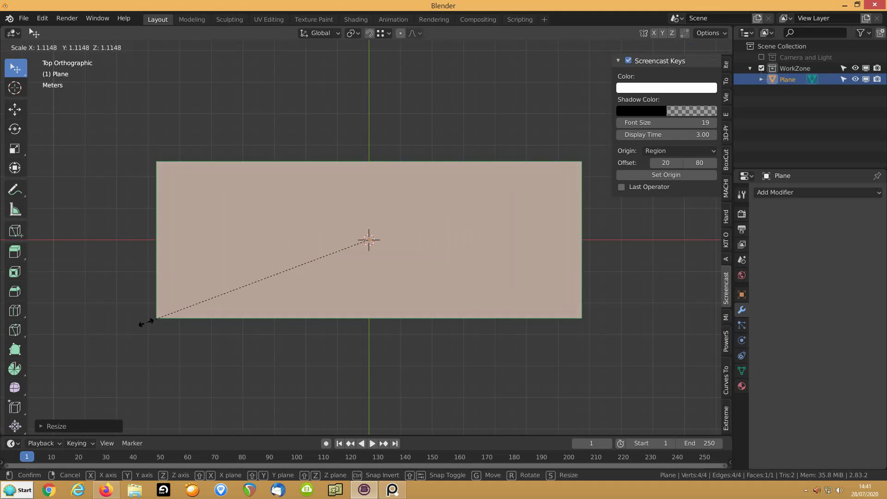
pyautogui.rightClick(155, 319)
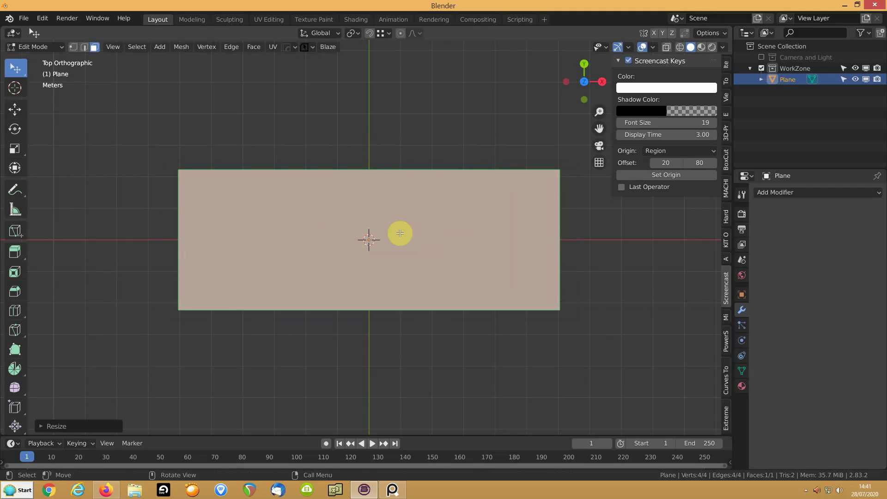
pyautogui.press('s')
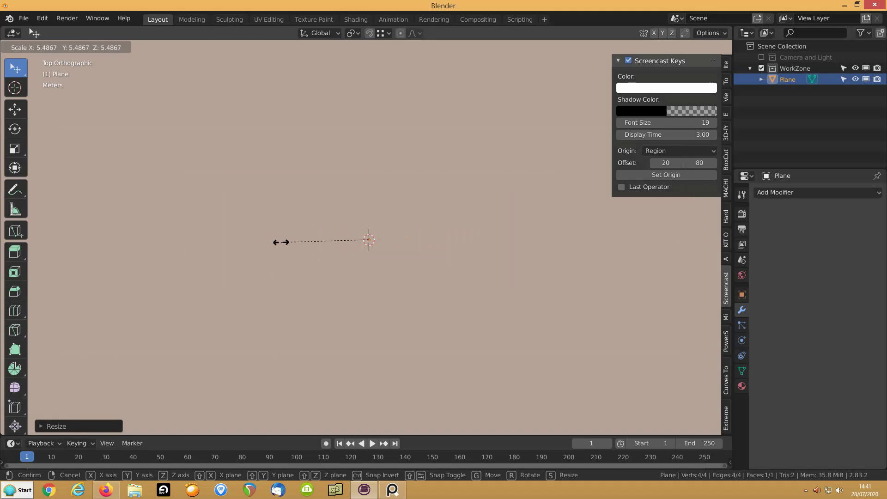
pyautogui.rightClick(280, 242)
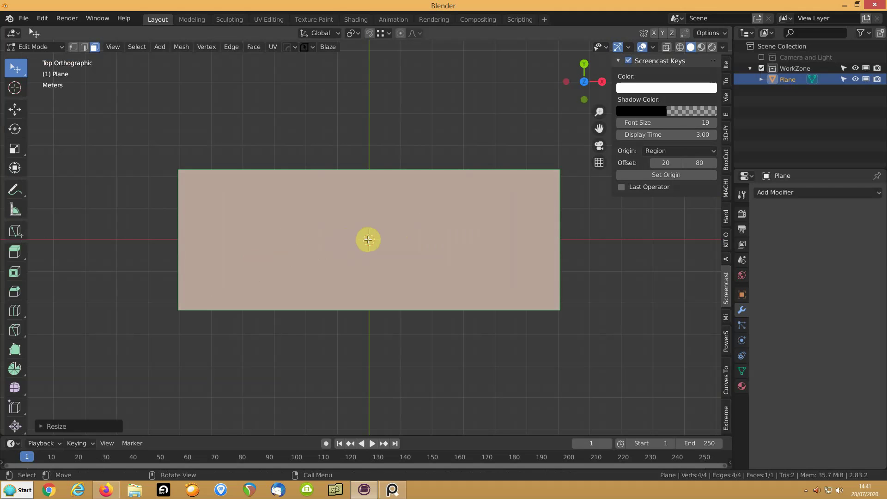
# - Scale the plane up slightly in all directions and add a centred loop cut across its width
pyautogui.press('s')
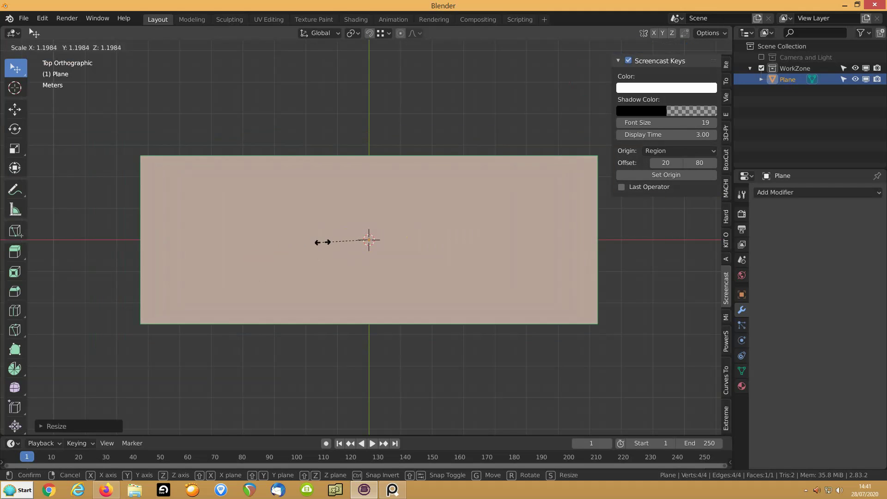
pyautogui.click(337, 242)
pyautogui.moveTo(337, 242); pyautogui.dragTo(348, 260, button='middle')
pyautogui.hotkey('ctrl', 'r')
pyautogui.click(375, 300)
pyautogui.rightClick(374, 302)
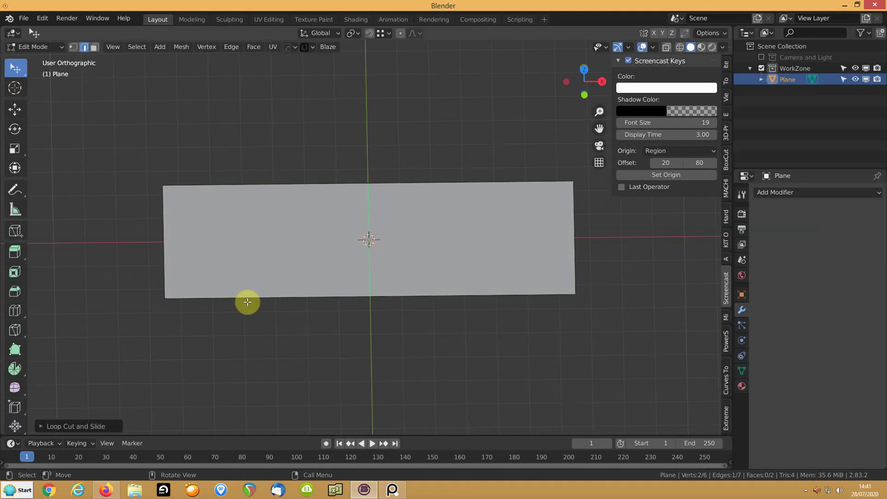
# - Move the new edge loop towards +X and bevel it with a width of about 1.1 m to form a strip
pyautogui.press('g')
pyautogui.press('x')
pyautogui.click(318, 301)
pyautogui.hotkey('ctrl', 'b')
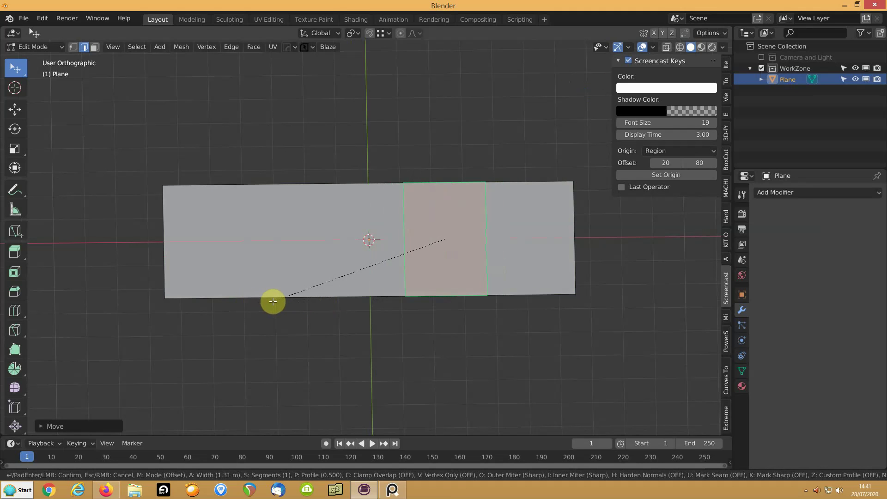
pyautogui.click(281, 301)
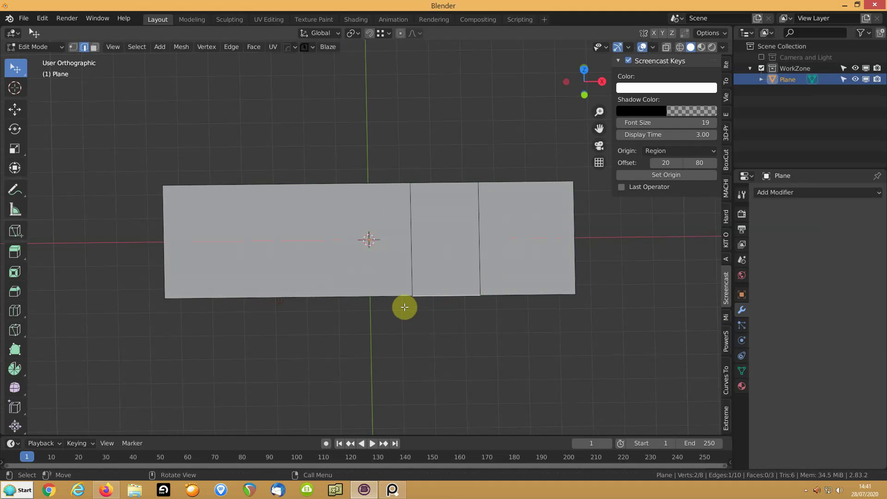
# - Extrude the strip's front edge about 2.2 m along -Y to form a porch footprint
pyautogui.press('e')
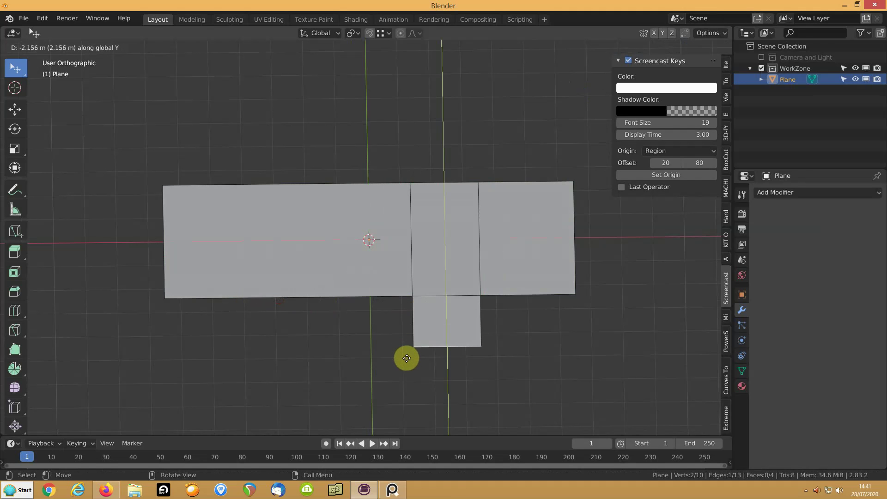
pyautogui.click(408, 355)
pyautogui.moveTo(372, 351); pyautogui.dragTo(352, 321, button='middle')
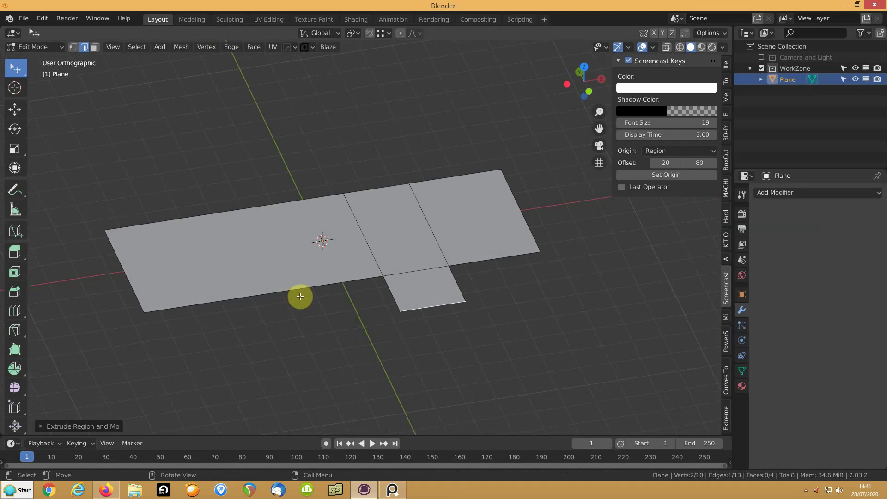
# - Select the boundary loop of the whole footprint and extrude it about 3 m up along Z to form the walls
pyautogui.press('a')
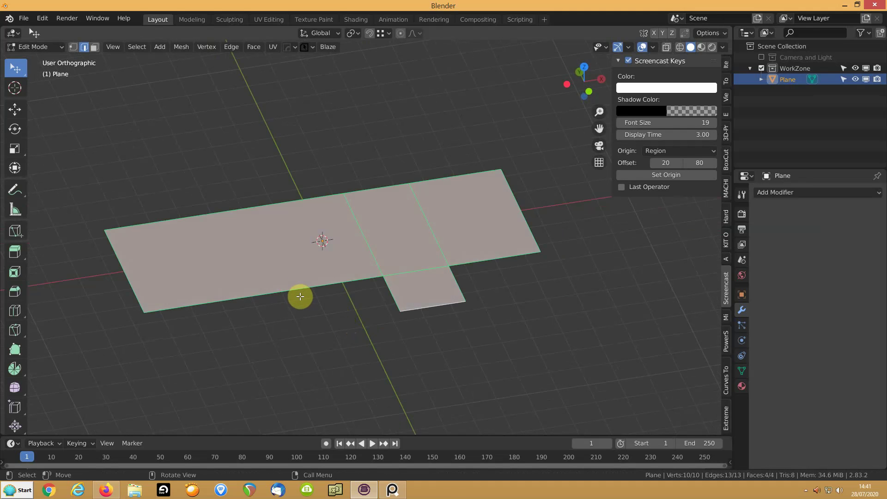
pyautogui.click(137, 46)
pyautogui.moveTo(164, 217)
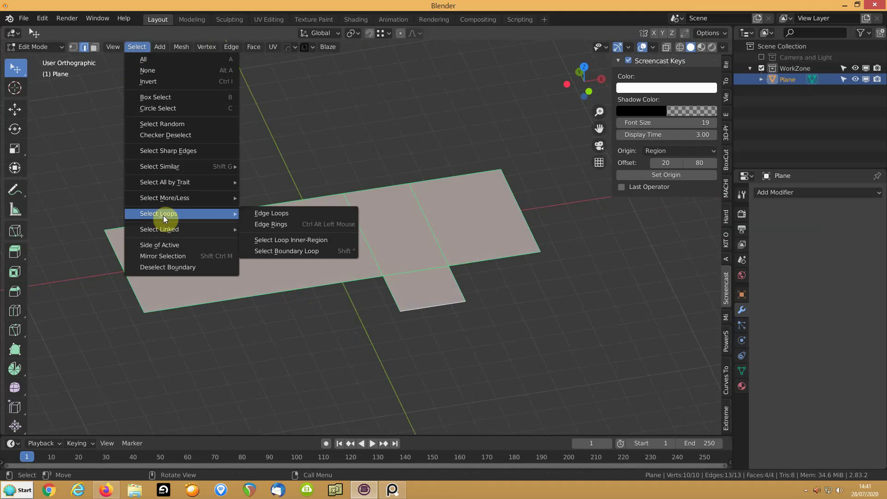
pyautogui.click(265, 250)
pyautogui.press('e')
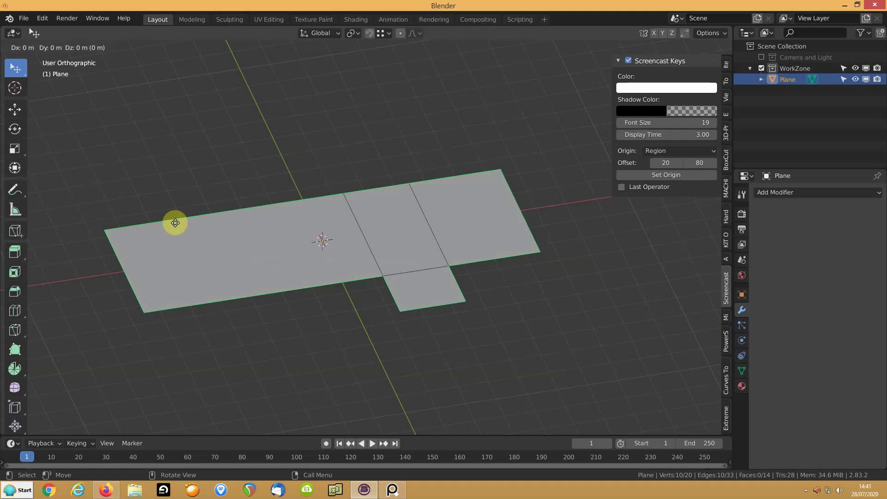
pyautogui.press('z')
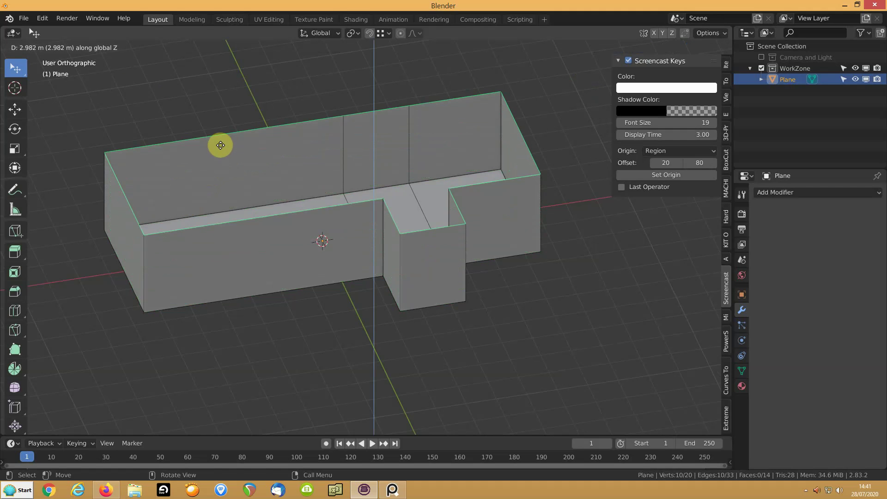
pyautogui.click(221, 145)
# - Separate the three floor faces of the main building, without the porch face, into their own object
pyautogui.moveTo(267, 193); pyautogui.dragTo(225, 194, button='middle')
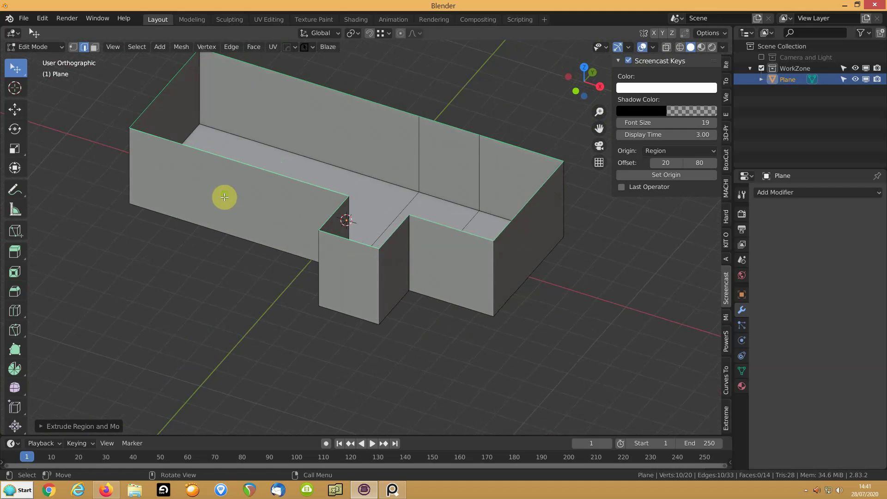
pyautogui.press('3')
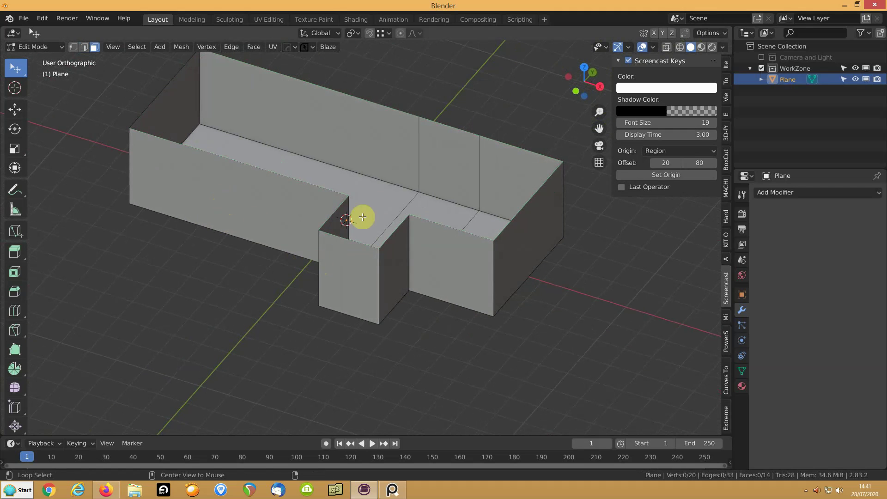
pyautogui.click(381, 207)
pyautogui.keyDown('shift'); pyautogui.click(432, 206); pyautogui.keyUp('shift')
pyautogui.keyDown('shift'); pyautogui.click(485, 223); pyautogui.keyUp('shift')
pyautogui.moveTo(328, 198); pyautogui.dragTo(365, 213, button='middle')
pyautogui.press('p')
pyautogui.click(375, 213)
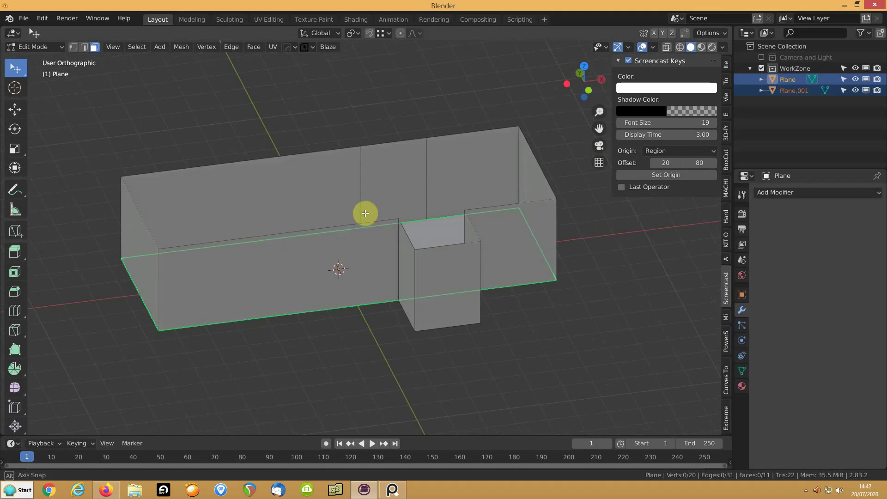
pyautogui.press('Tab')
# - Add a Solidify modifier to the separated floor with Even Thickness, High Quality Normals and a thickness of 0.07 m
pyautogui.click(318, 252)
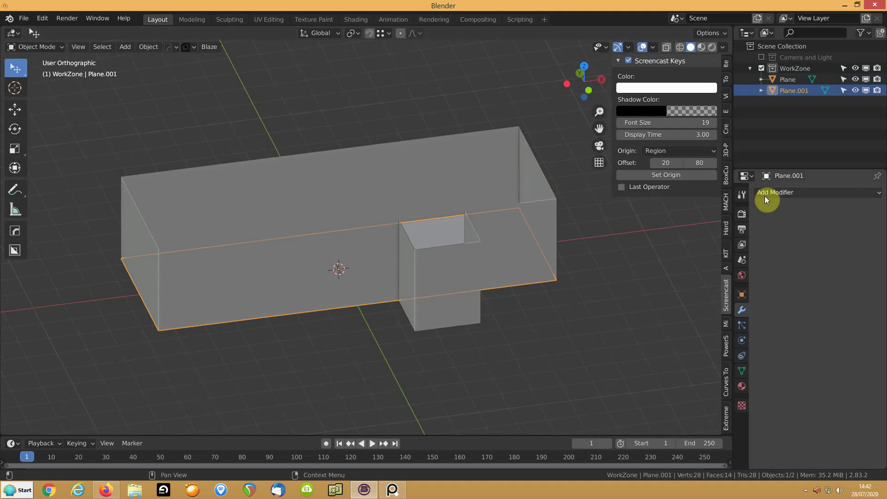
pyautogui.click(776, 193)
pyautogui.click(669, 358)
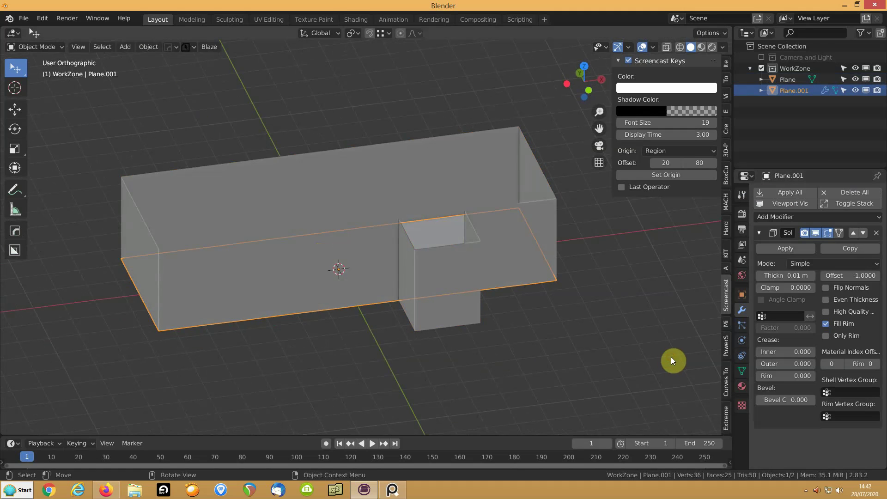
pyautogui.click(827, 302)
pyautogui.moveTo(777, 275)
pyautogui.mouseDown()
pyautogui.moveTo(804, 275)
pyautogui.moveTo(786, 276)
pyautogui.mouseUp()
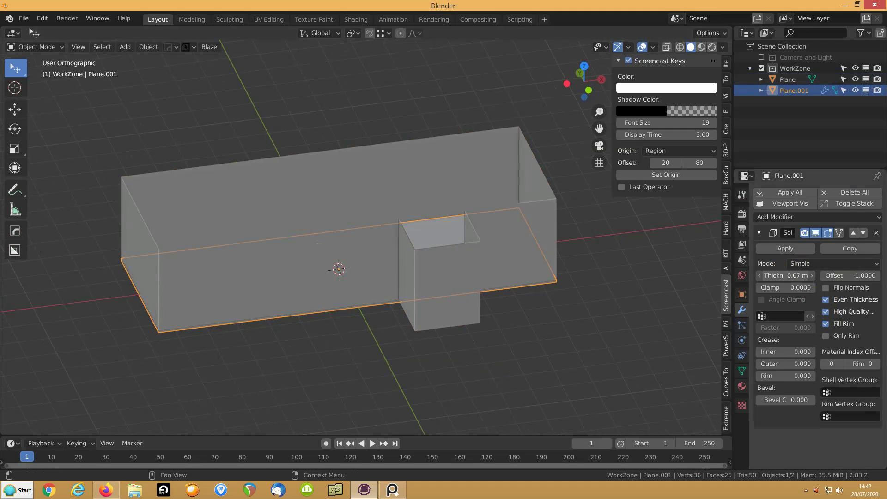
# - Add a Solidify modifier to the walls with High Quality Normals and Even Thickness, and adjust its thickness and offset
pyautogui.click(495, 213)
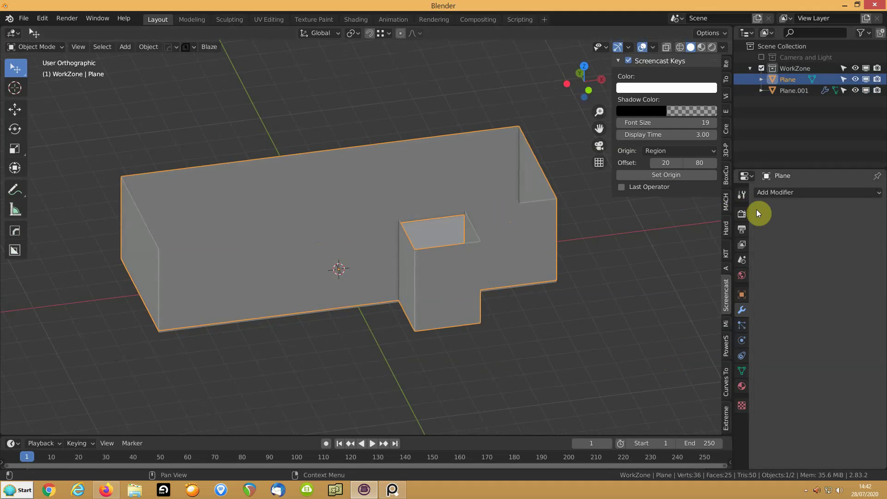
pyautogui.click(773, 193)
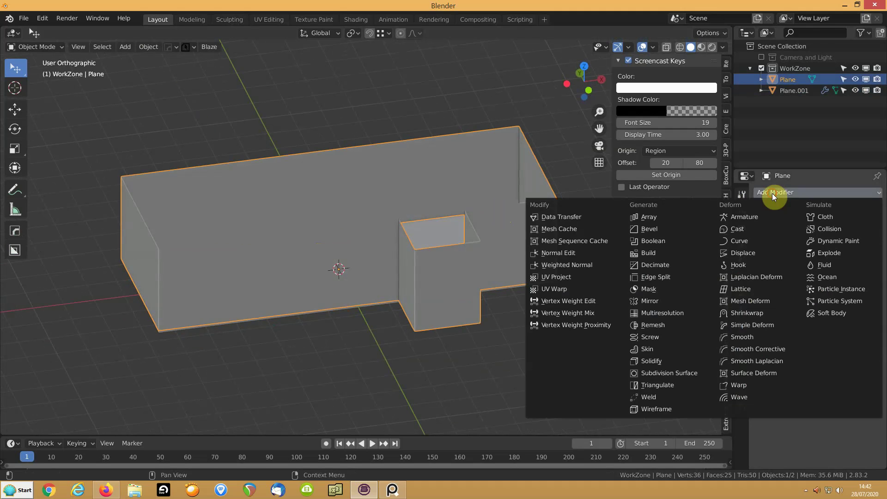
pyautogui.click(667, 361)
pyautogui.click(850, 312)
pyautogui.click(846, 300)
pyautogui.moveTo(791, 276); pyautogui.dragTo(773, 277)
pyautogui.moveTo(834, 276); pyautogui.dragTo(864, 276)
pyautogui.moveTo(785, 276); pyautogui.dragTo(818, 276)
# - Select the separated floor object and inspect its mesh in Edit Mode and its fit with the walls
pyautogui.click(454, 263)
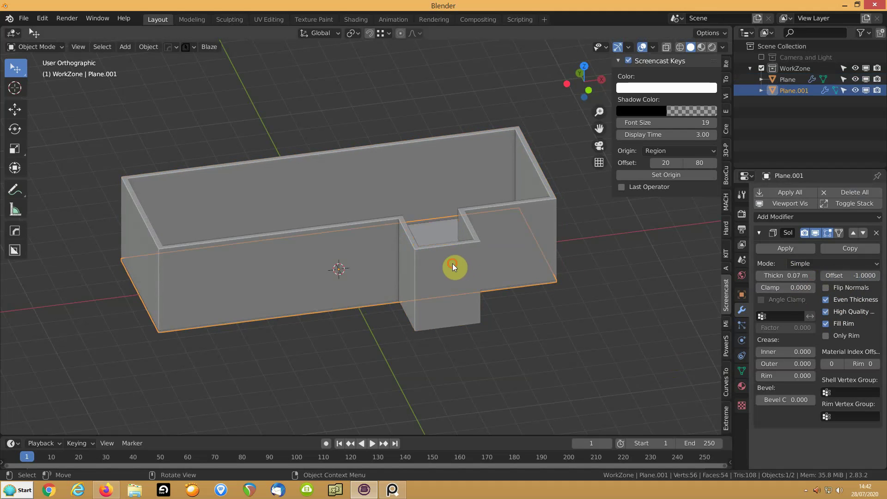
pyautogui.press('Tab')
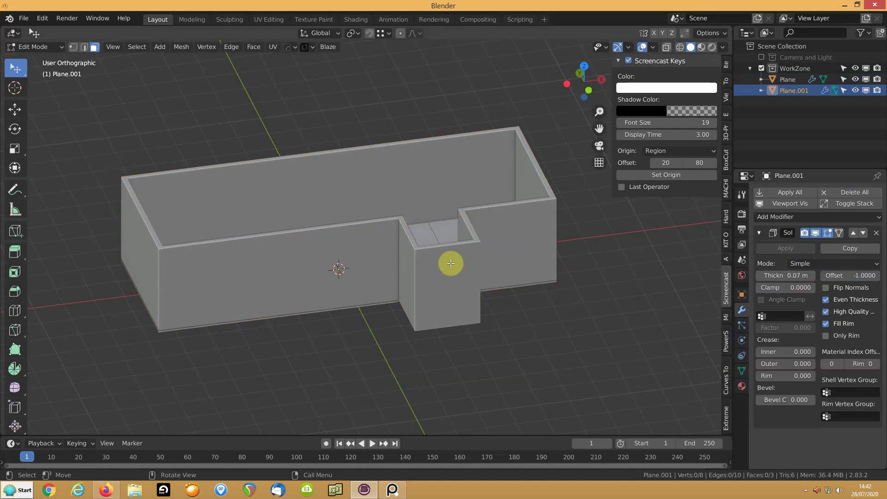
pyautogui.press('Tab')
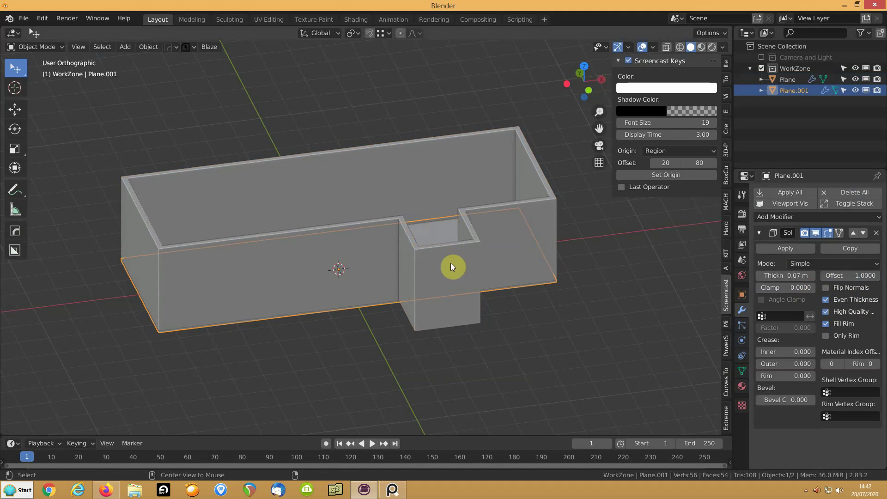
pyautogui.moveTo(457, 248); pyautogui.dragTo(439, 248, button='middle')
pyautogui.moveTo(454, 315); pyautogui.dragTo(446, 292, button='middle')
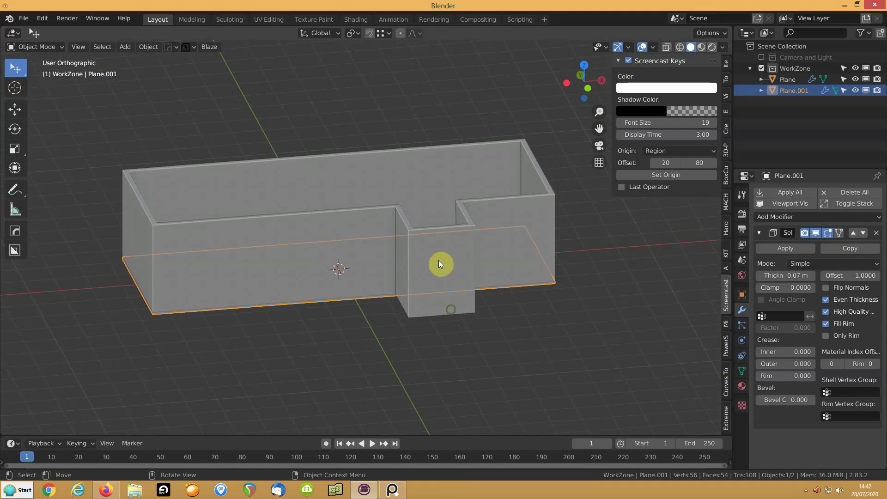
# - Add a cube and, in front wireframe view, move it about 1.63 m up and 0.34 m toward negative X
pyautogui.click(439, 257)
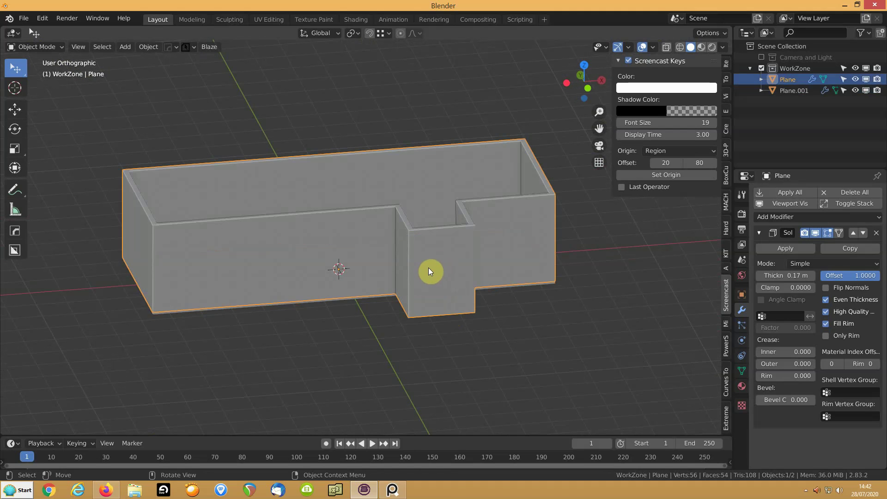
pyautogui.hotkey('shift', 'a')
pyautogui.moveTo(411, 240)
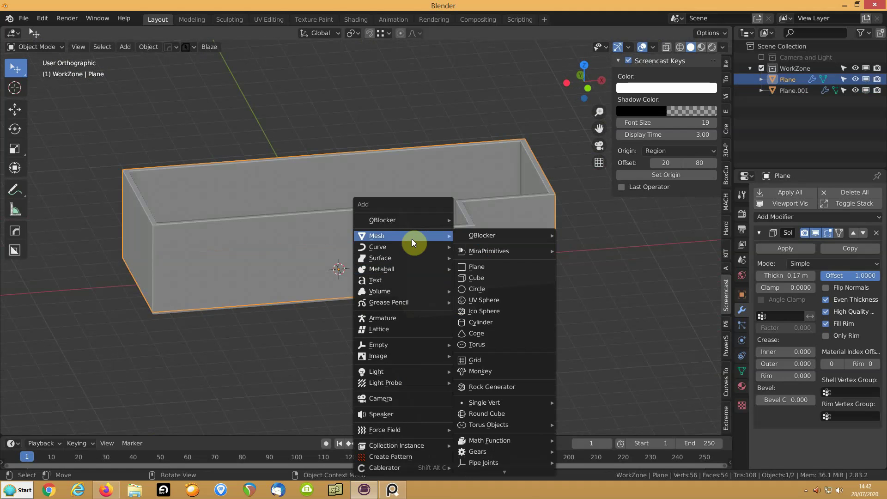
pyautogui.click(471, 277)
pyautogui.moveTo(347, 277)
pyautogui.mouseDown(button='middle')
pyautogui.moveTo(321, 280)
pyautogui.moveTo(352, 310)
pyautogui.moveTo(368, 271)
pyautogui.moveTo(342, 264)
pyautogui.mouseUp(button='middle')
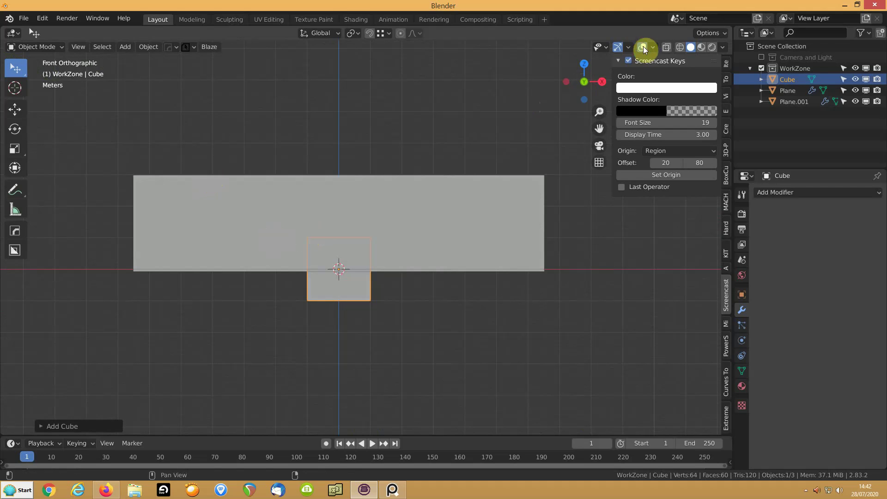
pyautogui.click(679, 48)
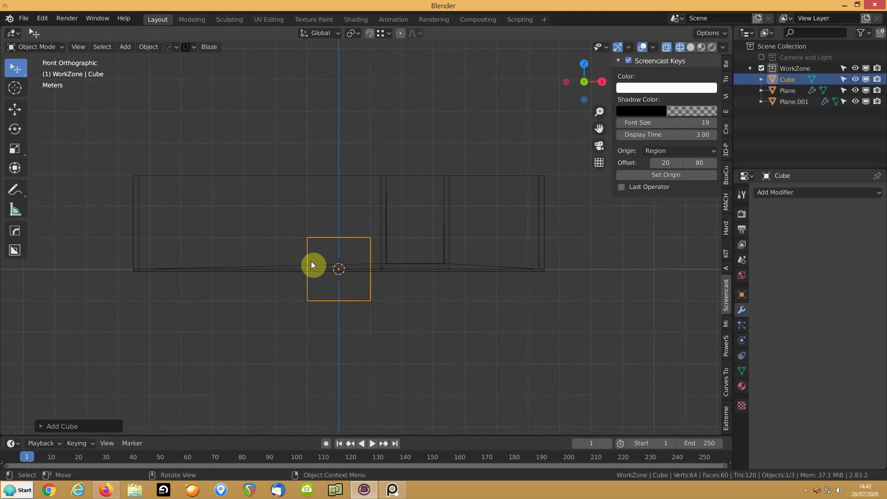
pyautogui.press('g')
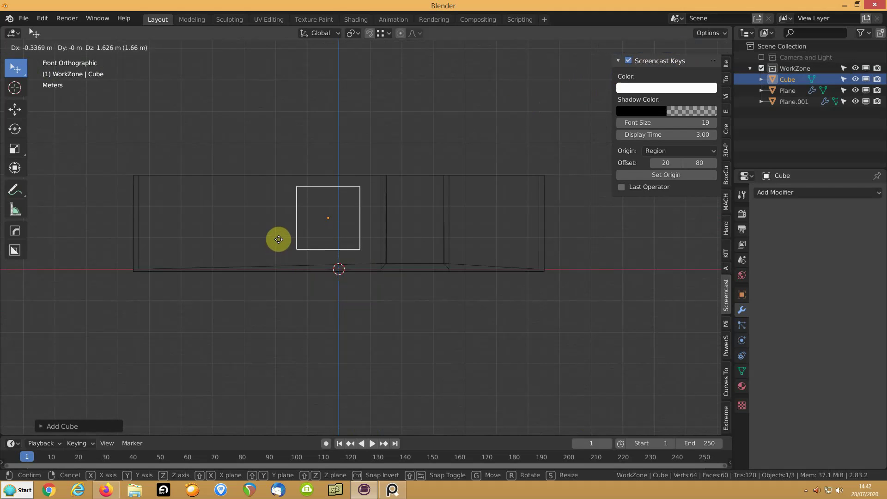
pyautogui.click(278, 239)
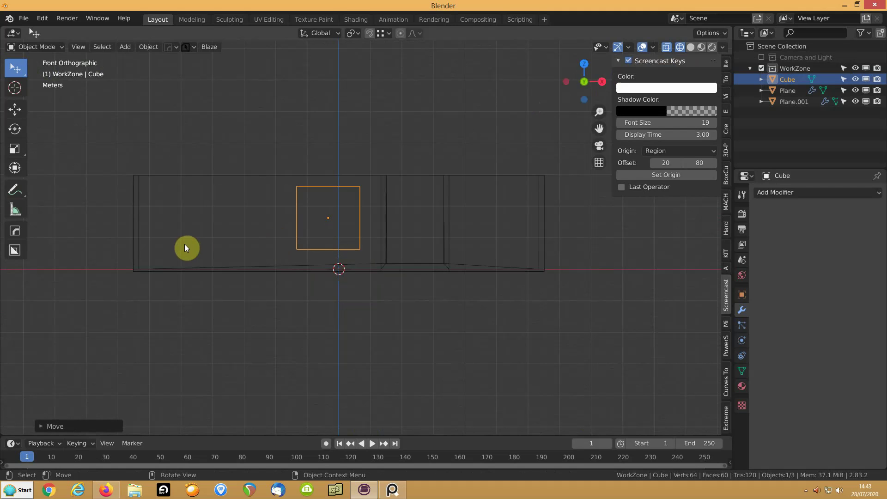
# - Shrink the cube to a small window cutter, scaling its X width by about 0.69 and the whole by about 0.59
pyautogui.press('s')
pyautogui.click(207, 251)
pyautogui.press('s')
pyautogui.press('x')
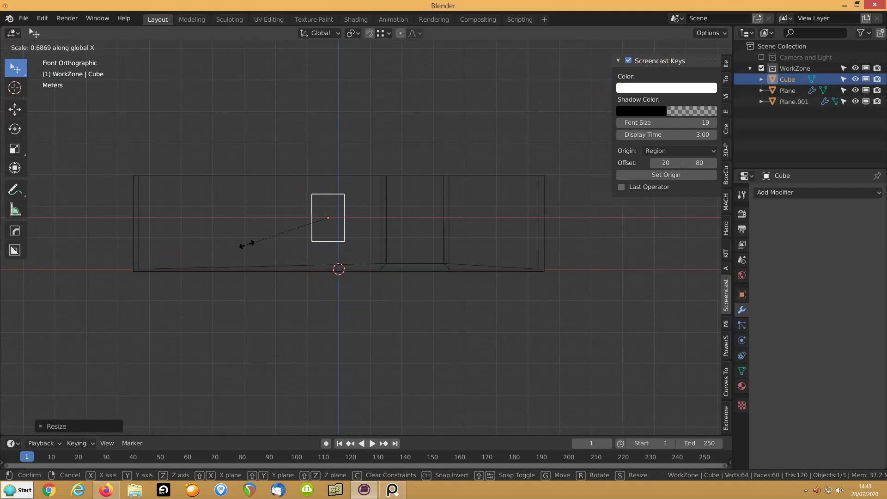
pyautogui.click(247, 245)
pyautogui.press('s')
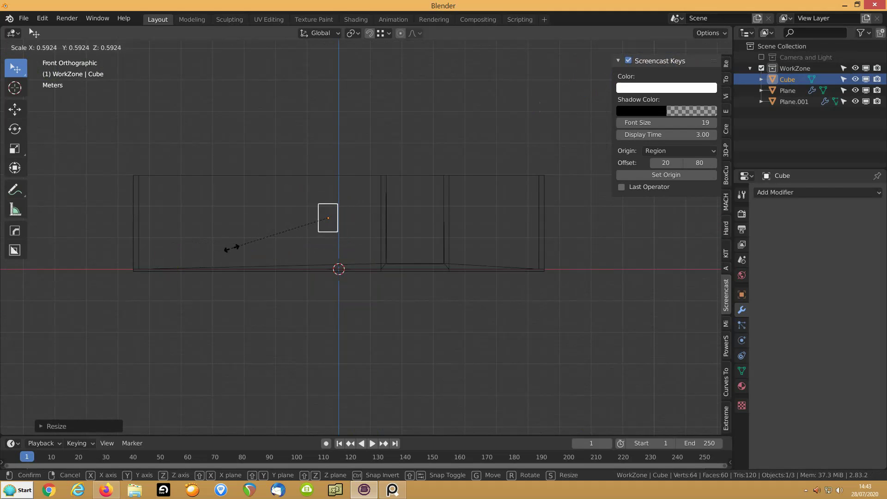
pyautogui.click(233, 252)
# - Duplicate the small window cutter toward negative X and scale the copy up to a larger window
pyautogui.hotkey('shift', 'd')
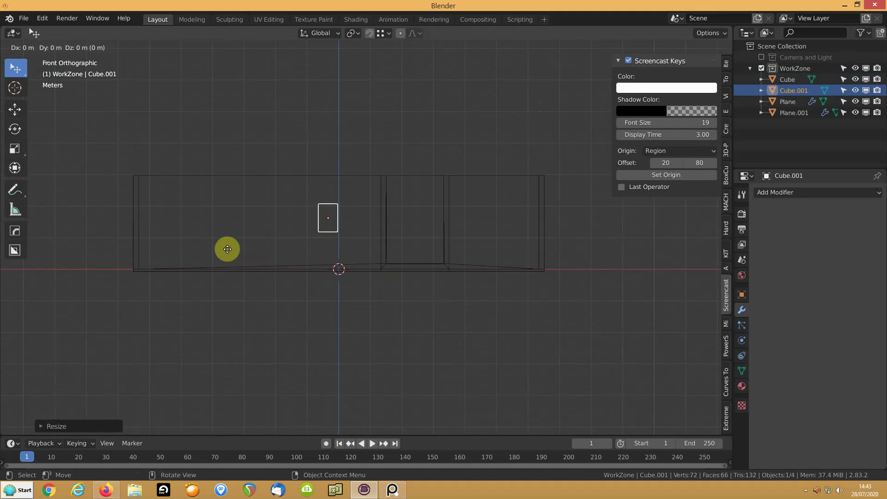
pyautogui.click(167, 251)
pyautogui.press('s')
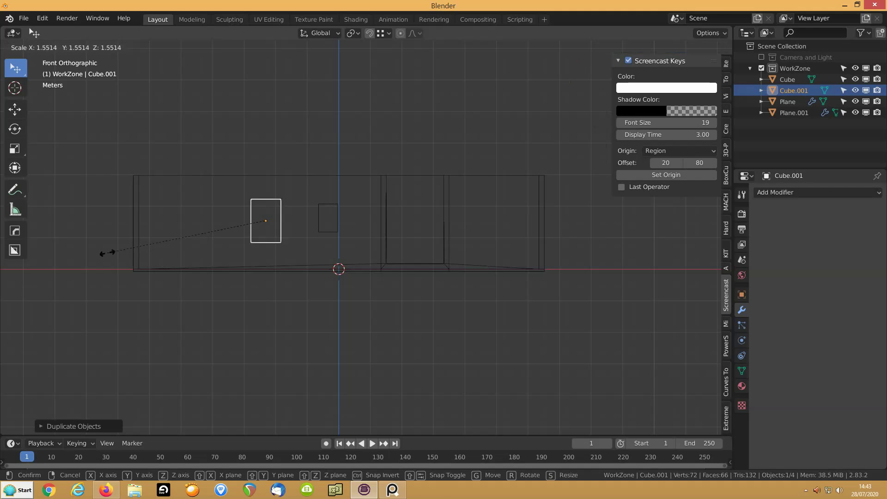
pyautogui.click(71, 252)
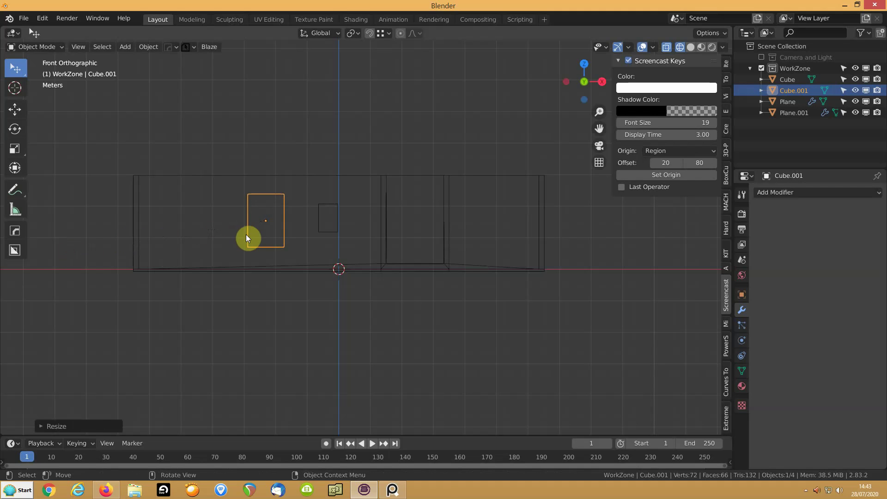
# - Duplicate the large window cutter to the positive X side of the small one and stretch it along Z by about 1.42 as a door
pyautogui.hotkey('shift', 'd')
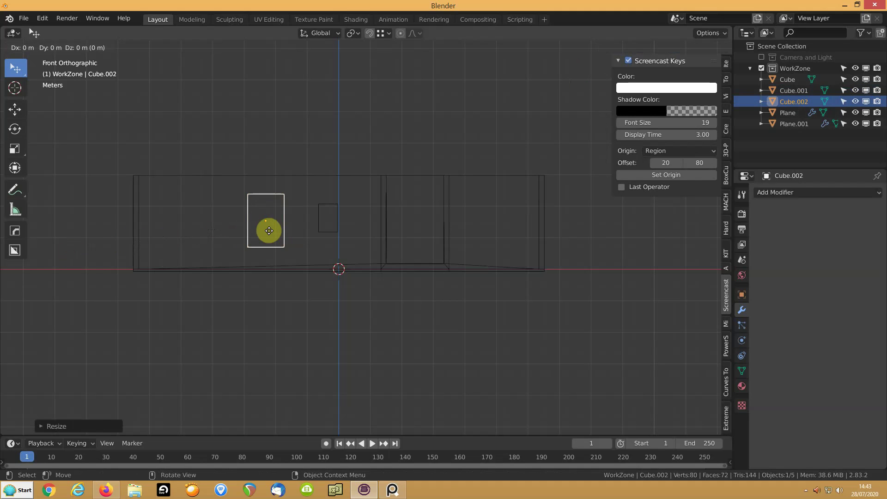
pyautogui.click(379, 231)
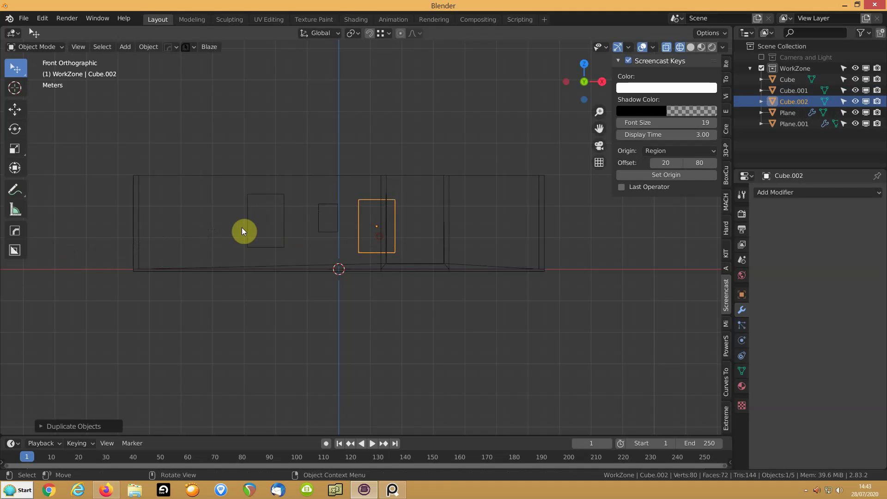
pyautogui.press('s')
pyautogui.press('z')
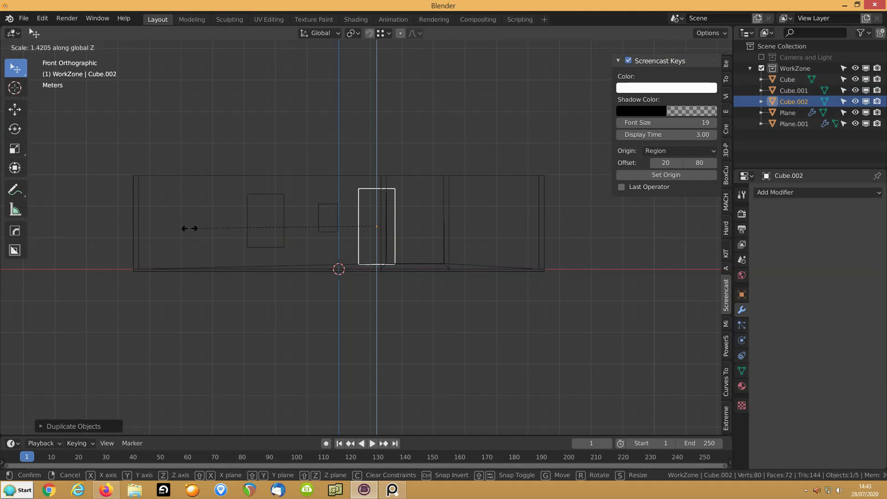
pyautogui.click(188, 230)
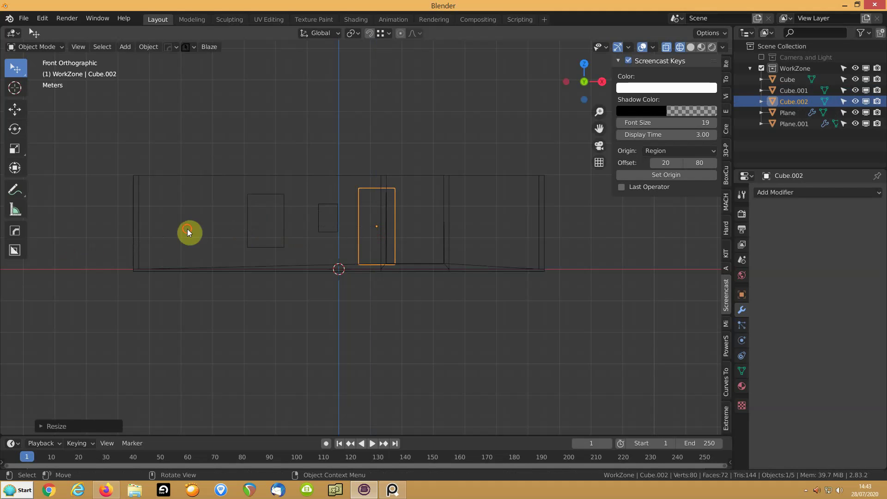
# - Move all three cutter cubes together about 1.01 m toward negative X and 0.26 m down
pyautogui.keyDown('shift'); pyautogui.click(321, 232); pyautogui.keyUp('shift')
pyautogui.keyDown('shift'); pyautogui.click(281, 240); pyautogui.keyUp('shift')
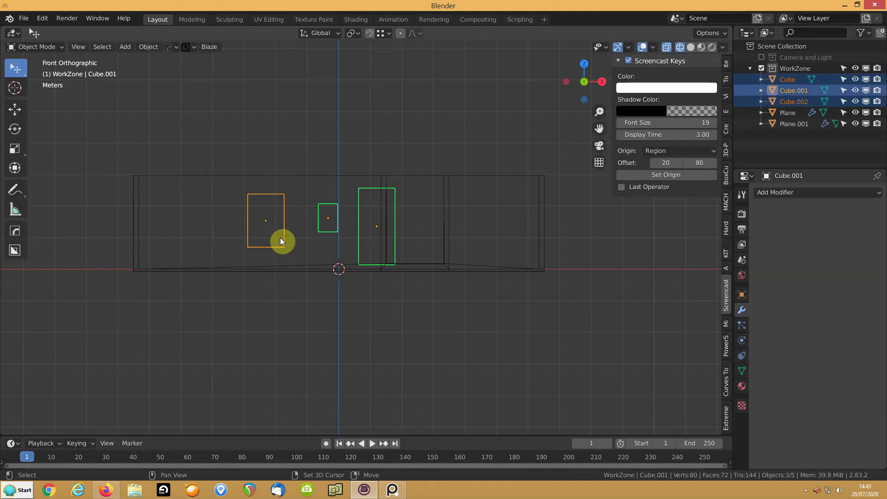
pyautogui.press('g')
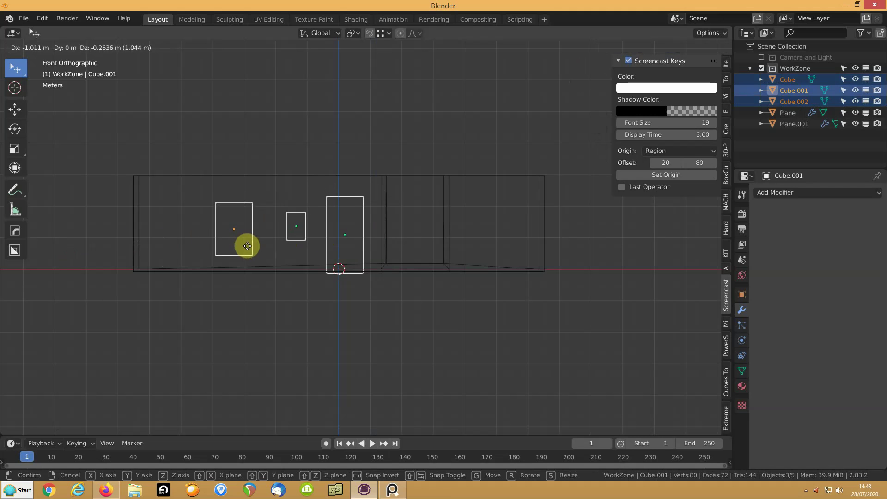
pyautogui.click(247, 246)
# - Isolate the walls object by hiding all other objects, and display it in solid shading
pyautogui.moveTo(274, 232); pyautogui.dragTo(370, 253, button='middle')
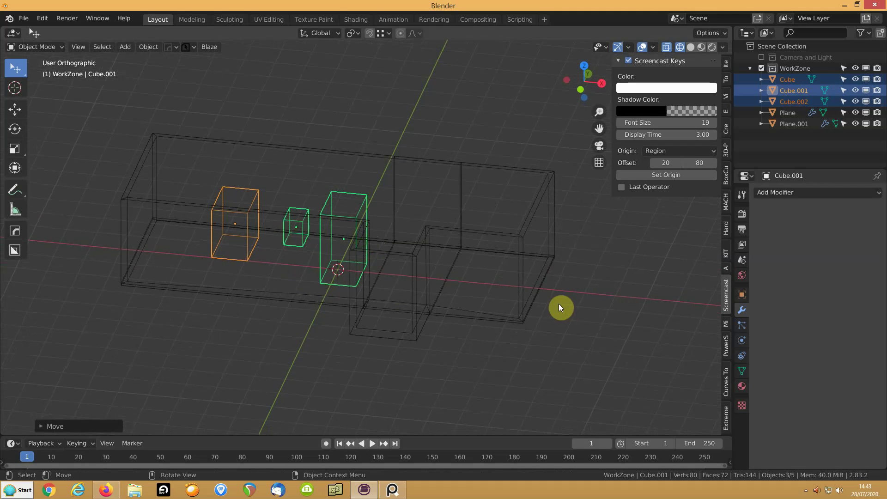
pyautogui.click(529, 324)
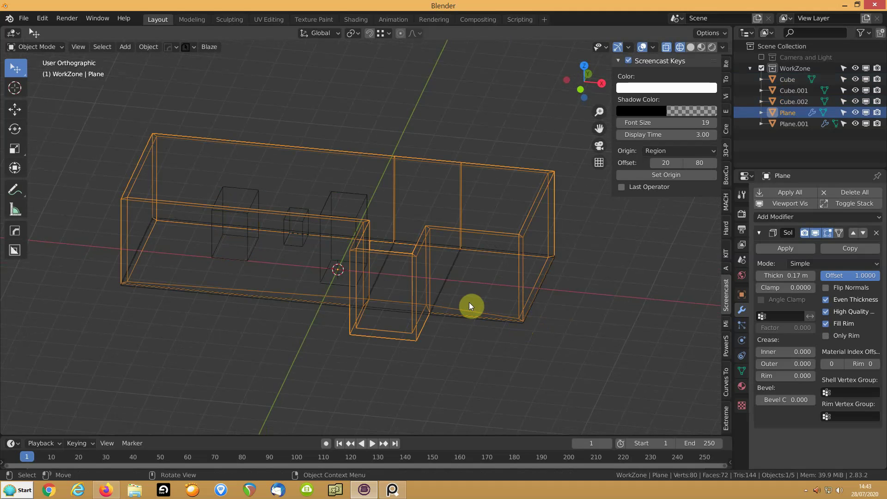
pyautogui.hotkey('shift', 'h')
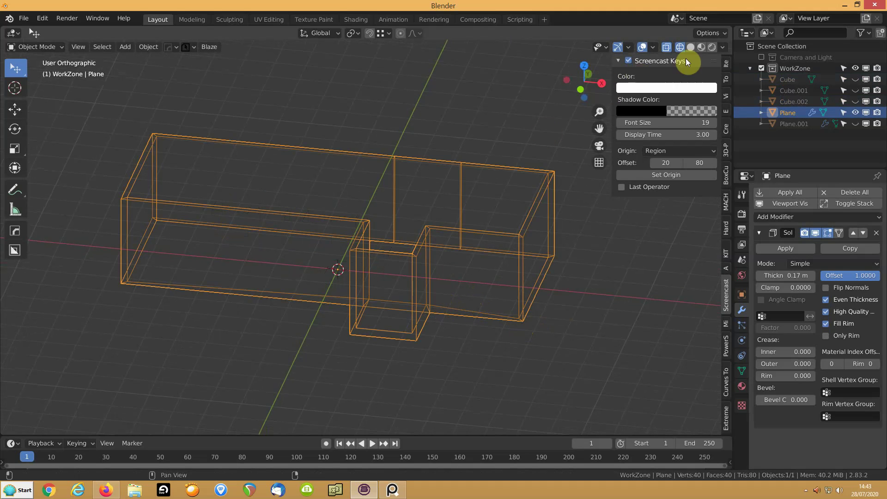
pyautogui.click(690, 47)
pyautogui.moveTo(436, 231); pyautogui.dragTo(252, 250, button='middle')
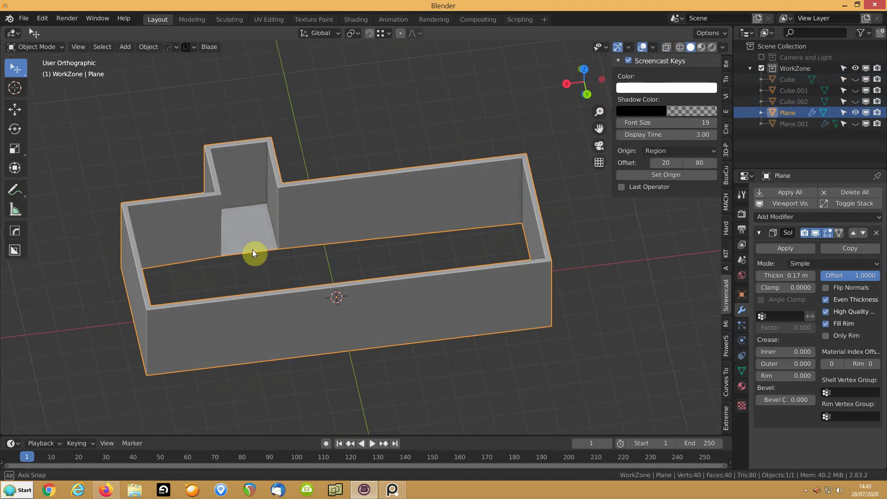
# - Separate the alcove's floor face from the walls mesh into its own object and delete that object
pyautogui.press('Tab')
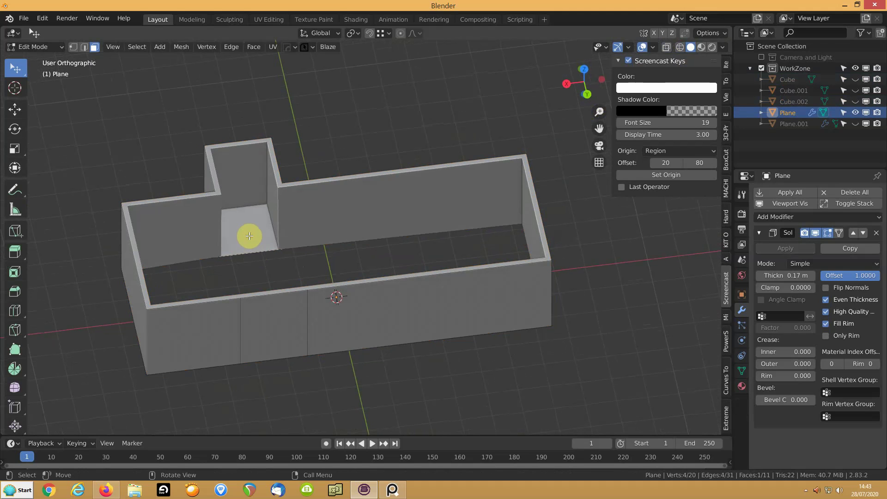
pyautogui.press('p')
pyautogui.click(249, 235)
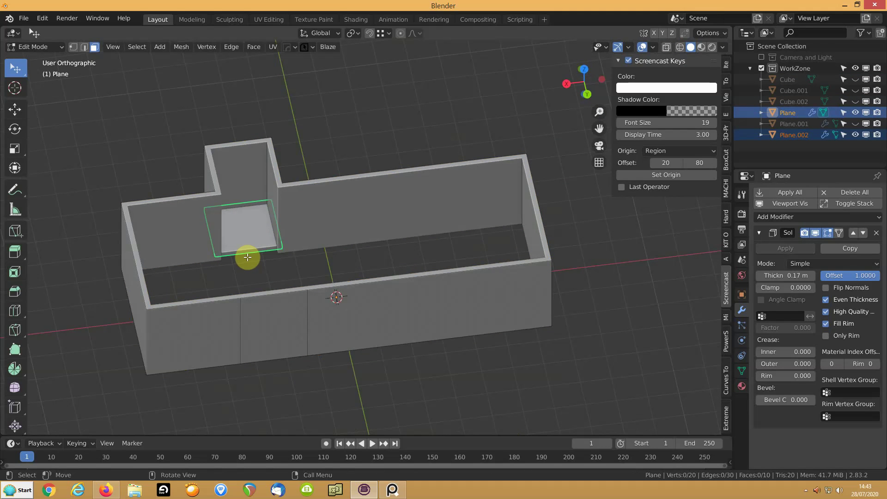
pyautogui.press('x')
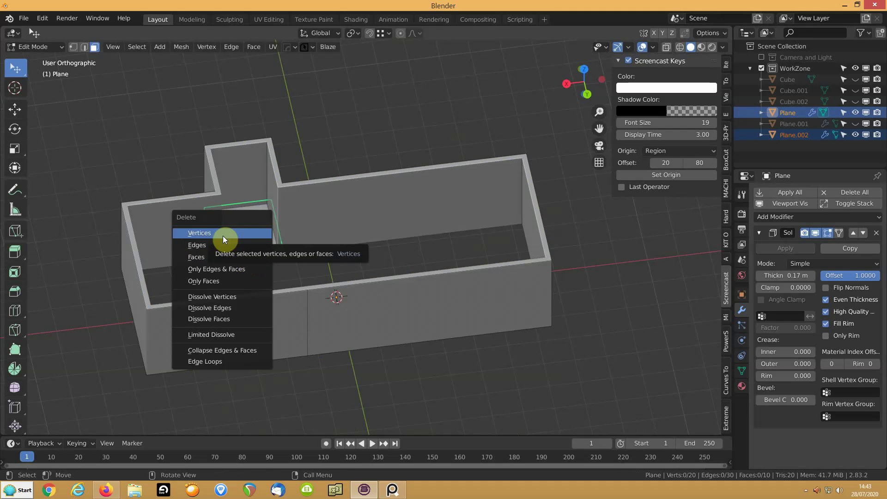
pyautogui.press('Tab')
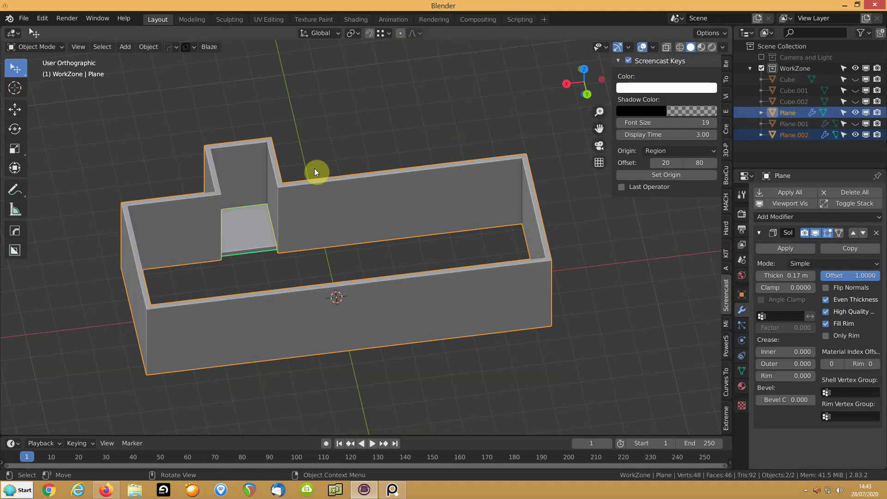
pyautogui.click(252, 251)
pyautogui.press('Delete')
# - Unhide the three cutter cubes and move them together along Y so they pass through the front wall
pyautogui.moveTo(204, 284); pyautogui.dragTo(384, 275, button='middle')
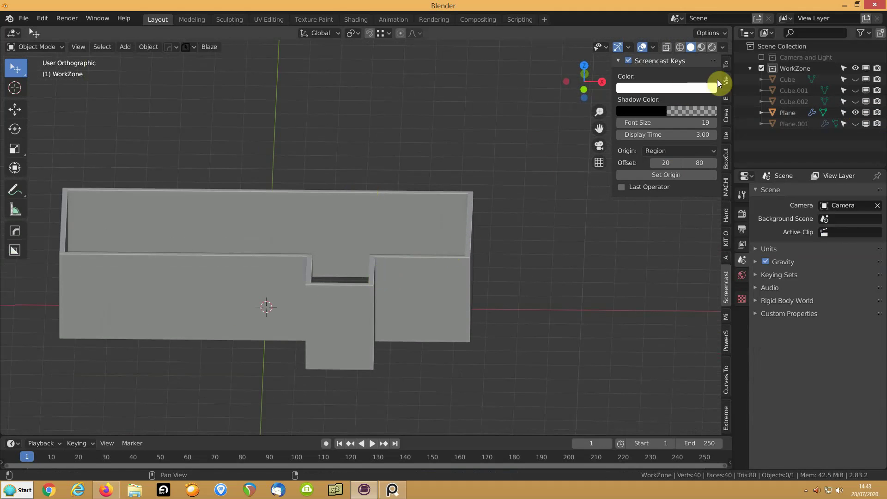
pyautogui.moveTo(855, 91)
pyautogui.mouseDown()
pyautogui.moveTo(857, 101)
pyautogui.moveTo(853, 86)
pyautogui.mouseUp()
pyautogui.moveTo(316, 237); pyautogui.dragTo(298, 248, button='middle')
pyautogui.click(229, 190)
pyautogui.keyDown('shift'); pyautogui.click(228, 183); pyautogui.keyUp('shift')
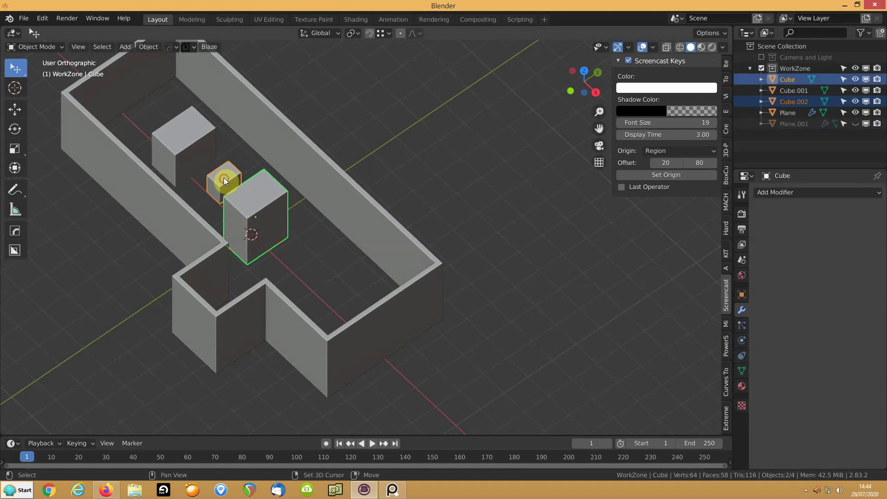
pyautogui.keyDown('shift'); pyautogui.click(190, 158); pyautogui.keyUp('shift')
pyautogui.press('g')
pyautogui.press('y')
pyautogui.click(111, 179)
# - Cut the door opening in the front wall with a Boolean difference using the tall cutter cube
pyautogui.moveTo(80, 254); pyautogui.dragTo(309, 229, button='middle')
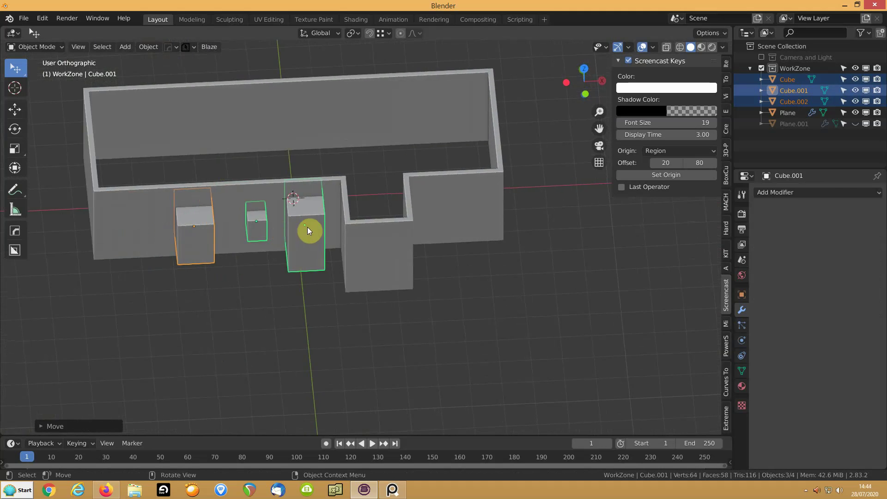
pyautogui.click(309, 229)
pyautogui.keyDown('shift'); pyautogui.click(359, 242); pyautogui.keyUp('shift')
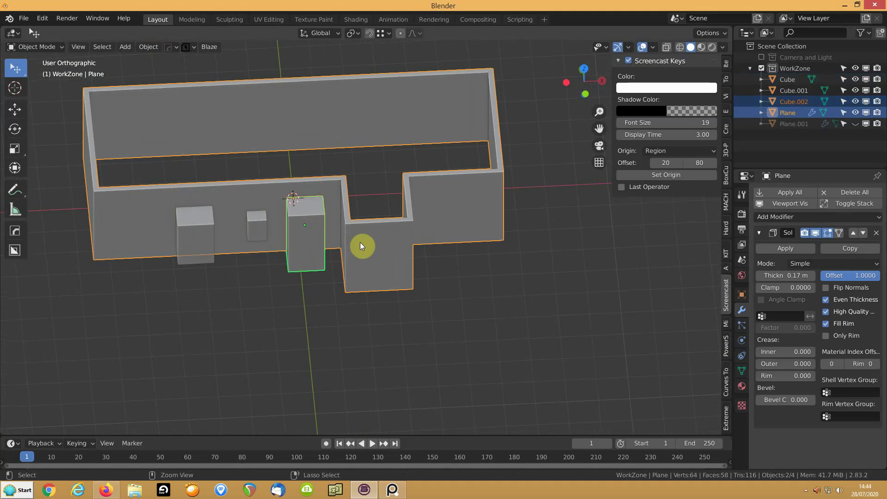
pyautogui.press('ctrl+KP_Subtract')
# - Cut the small and large window openings in the front wall with Boolean differences using the two remaining cubes
pyautogui.click(257, 234)
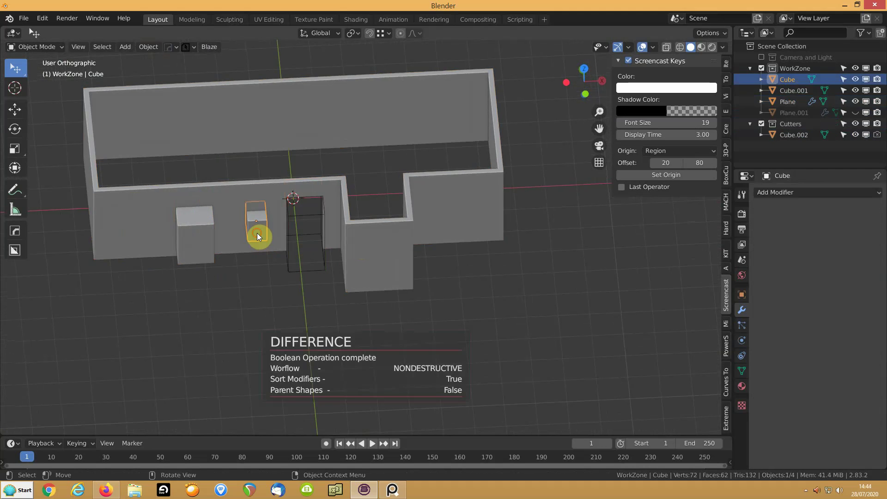
pyautogui.keyDown('shift'); pyautogui.click(370, 266); pyautogui.keyUp('shift')
pyautogui.press('ctrl+KP_Subtract')
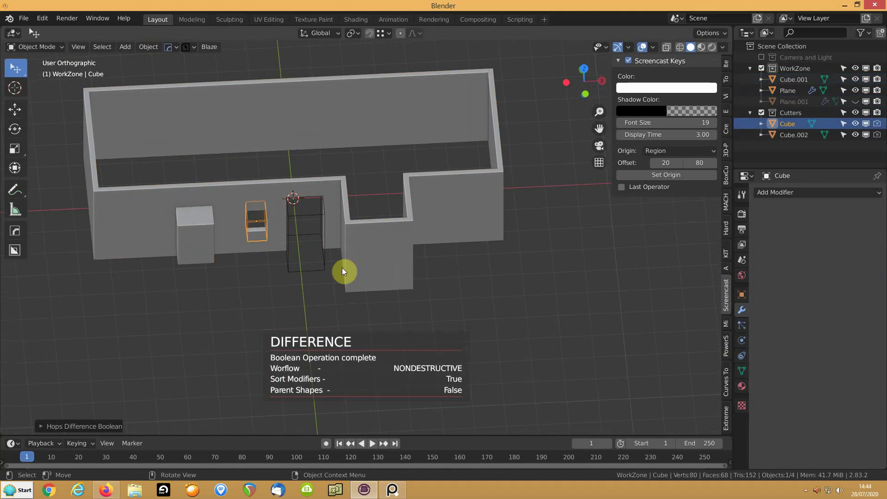
pyautogui.click(195, 230)
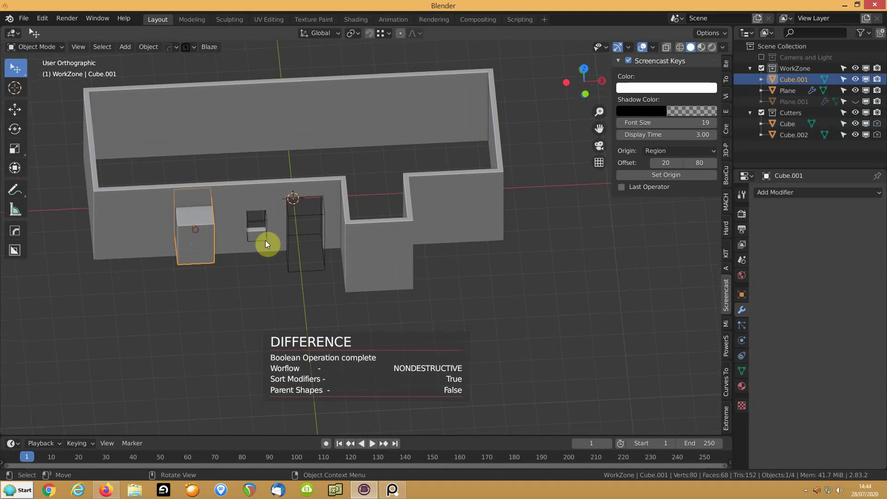
pyautogui.keyDown('shift'); pyautogui.click(373, 260); pyautogui.keyUp('shift')
pyautogui.press('ctrl+KP_Subtract')
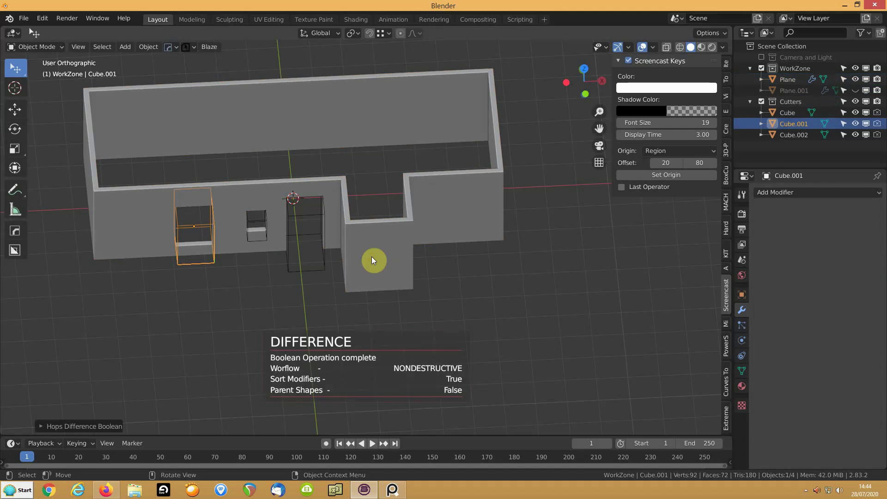
# - Turn on the wireframe overlay to show the edges of the walls mesh
pyautogui.moveTo(338, 283); pyautogui.dragTo(325, 257, button='middle')
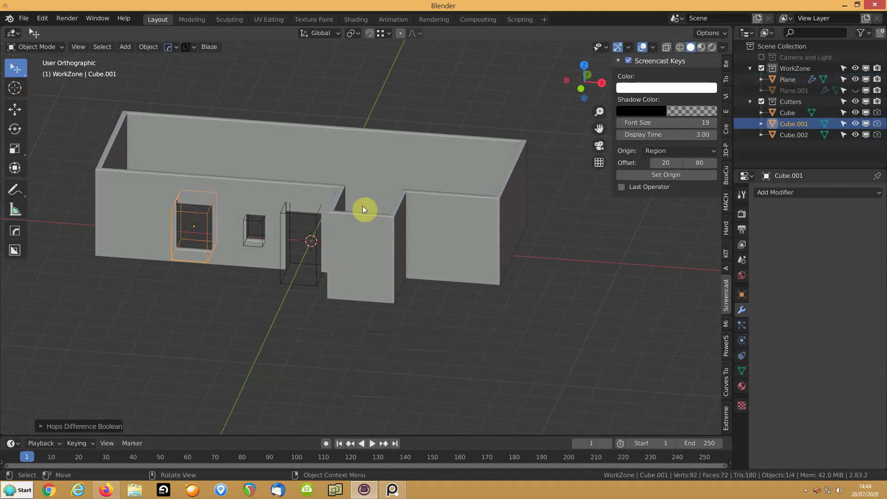
pyautogui.click(651, 48)
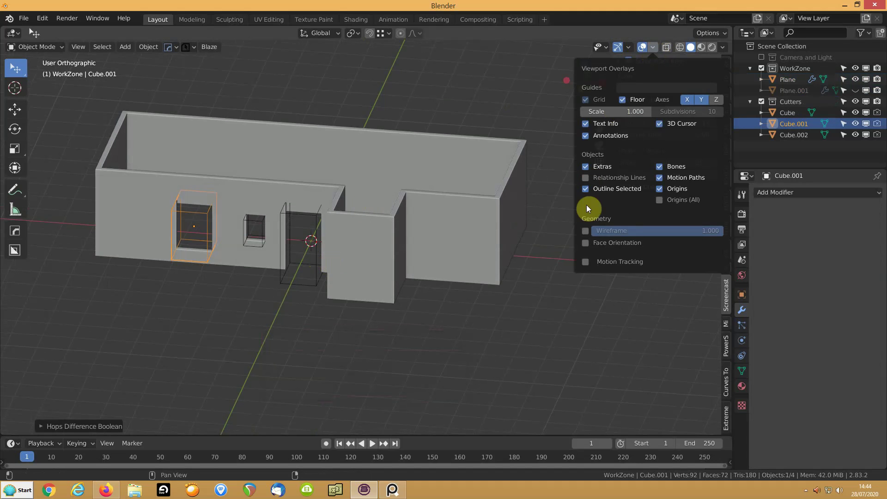
pyautogui.click(586, 231)
pyautogui.moveTo(175, 200); pyautogui.dragTo(244, 243, button='middle')
# - Add a horizontal loop cut around the walls mesh and slide it below mid-height
pyautogui.click(120, 237)
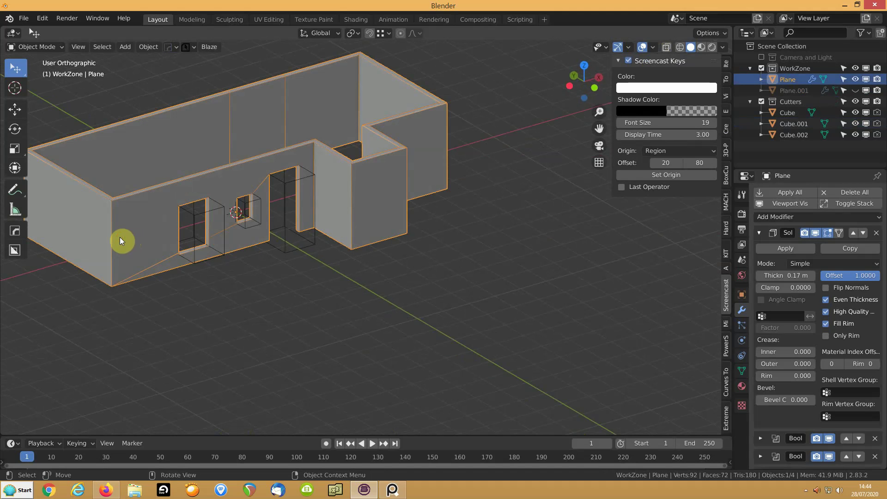
pyautogui.press('Tab')
pyautogui.keyDown('shift'); pyautogui.moveTo(146, 216); pyautogui.dragTo(204, 237, button='middle'); pyautogui.keyUp('shift')
pyautogui.hotkey('ctrl', 'r')
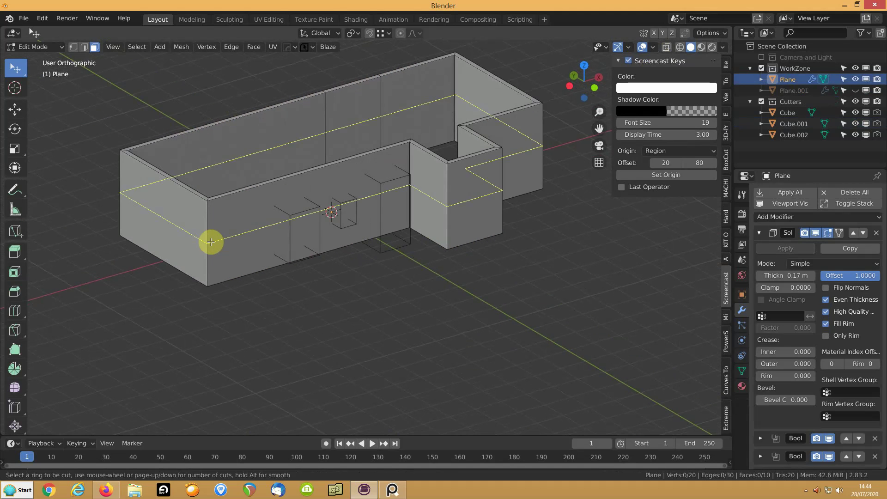
pyautogui.click(211, 241)
pyautogui.click(209, 254)
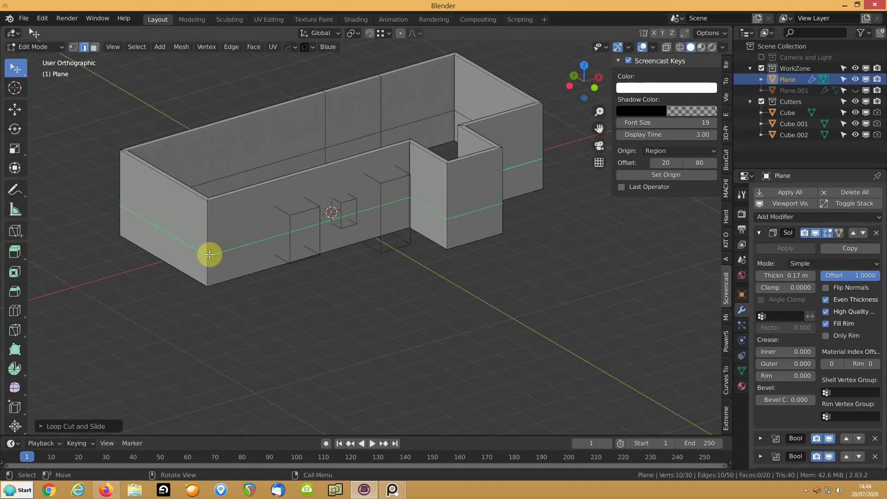
# - Move the horizontal edge loop of the walls slightly upward along Z
pyautogui.press('Tab')
pyautogui.moveTo(297, 247); pyautogui.dragTo(282, 231, button='middle')
pyautogui.press('Tab')
pyautogui.press('g')
pyautogui.press('z')
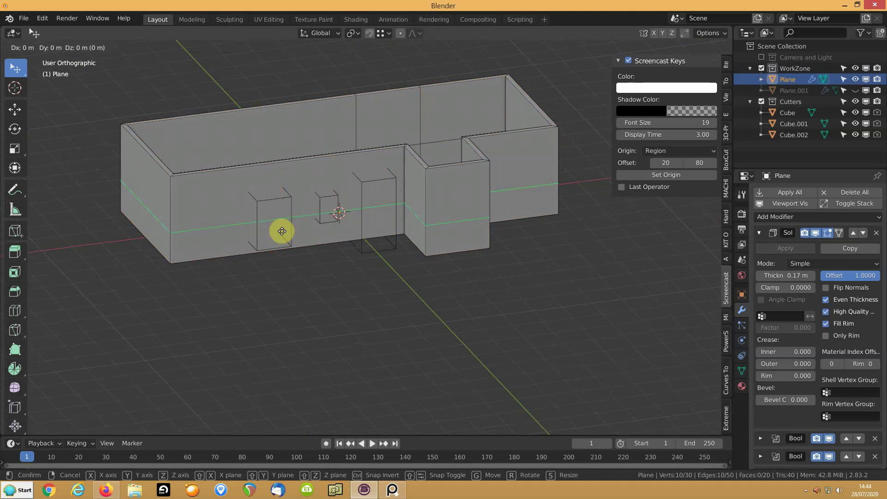
pyautogui.click(282, 224)
pyautogui.press('Tab')
# - Turn off the wireframe overlay and collapse the walls' modifier stack
pyautogui.moveTo(333, 228); pyautogui.dragTo(248, 261, button='middle')
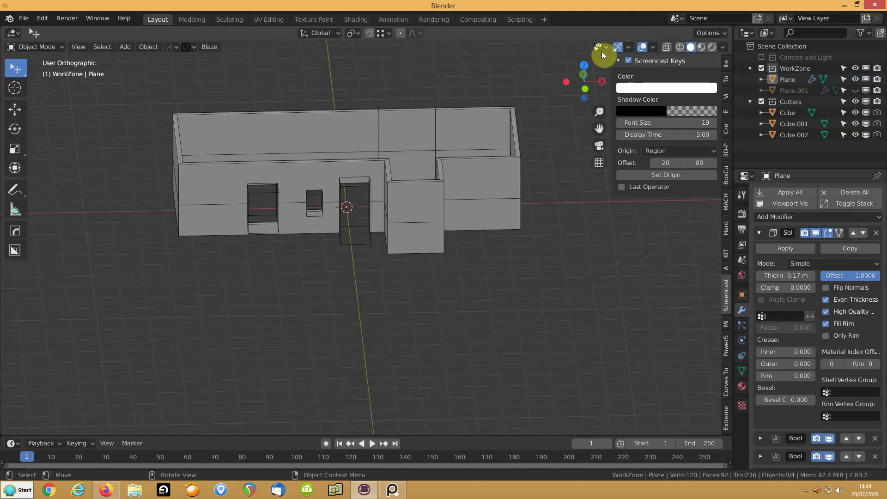
pyautogui.click(652, 47)
pyautogui.click(586, 232)
pyautogui.moveTo(462, 259); pyautogui.dragTo(393, 281, button='middle')
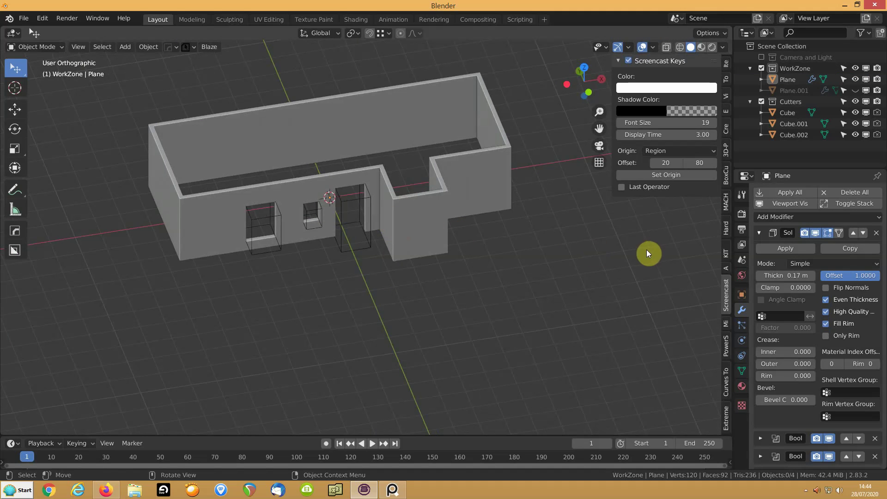
pyautogui.click(848, 206)
pyautogui.click(848, 205)
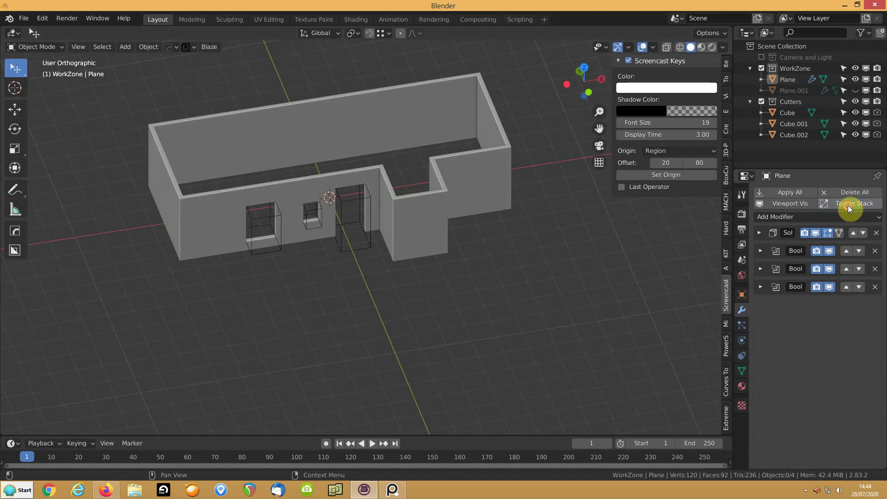
# - Try to move the walls object freely away from the cutter cubes
pyautogui.click(418, 215)
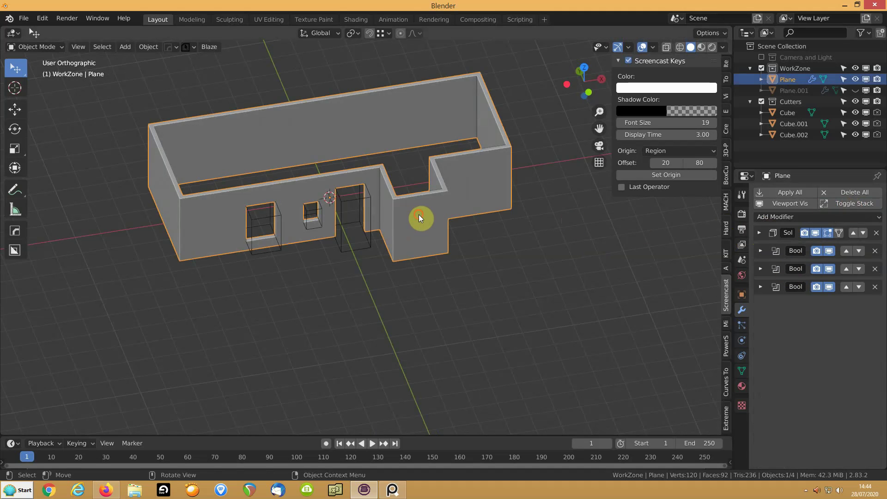
pyautogui.moveTo(481, 268)
pyautogui.mouseDown(button='middle')
pyautogui.moveTo(416, 234)
pyautogui.moveTo(489, 241)
pyautogui.moveTo(493, 256)
pyautogui.mouseUp(button='middle')
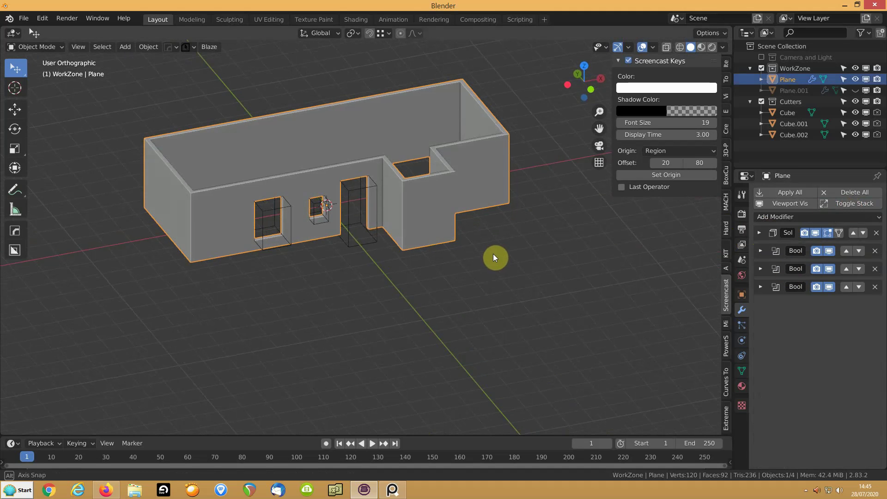
pyautogui.press('g')
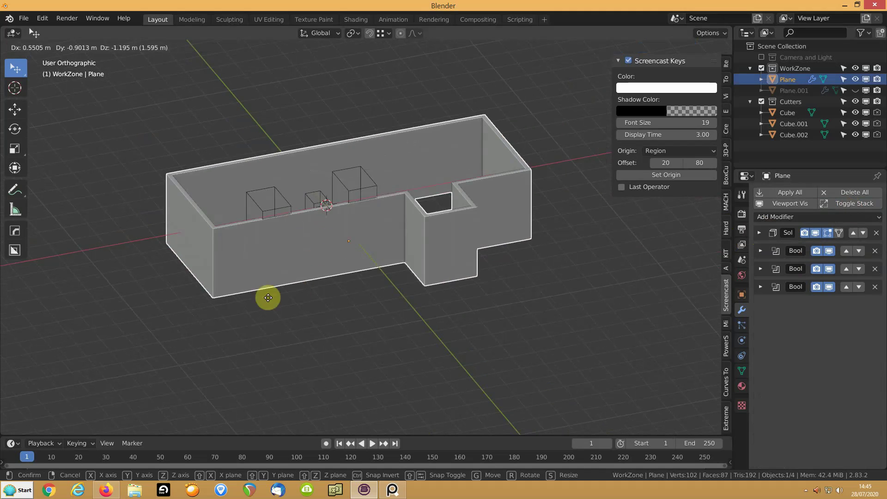
pyautogui.click(252, 264)
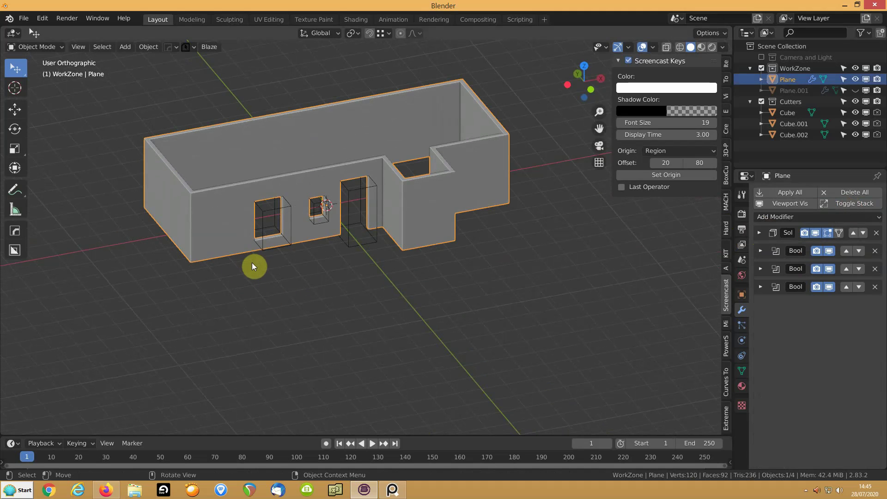
# - Duplicate the walls in place, hide the copy as a backup, and apply all modifiers on the original walls
pyautogui.hotkey('shift', 'd')
pyautogui.rightClick(214, 228)
pyautogui.press('h')
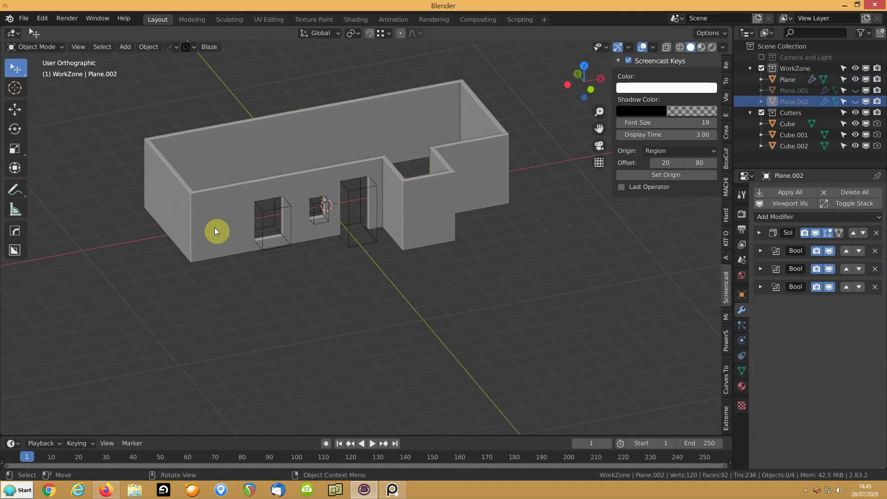
pyautogui.click(210, 223)
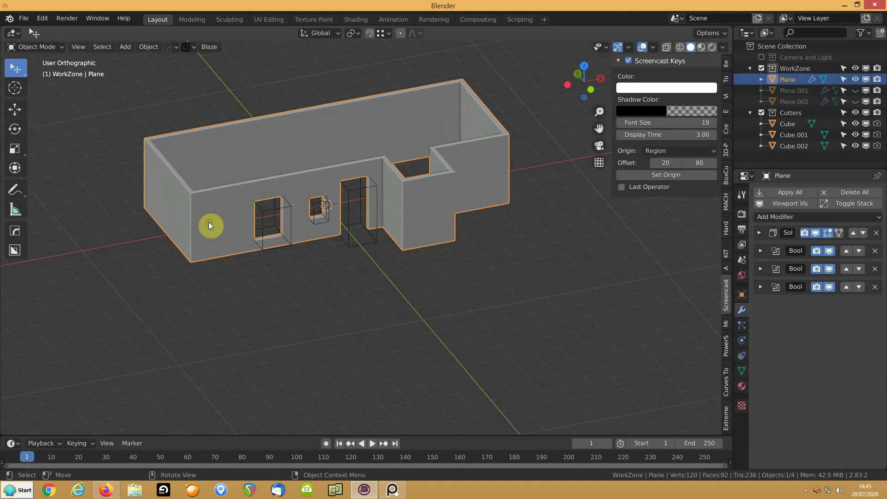
pyautogui.click(767, 196)
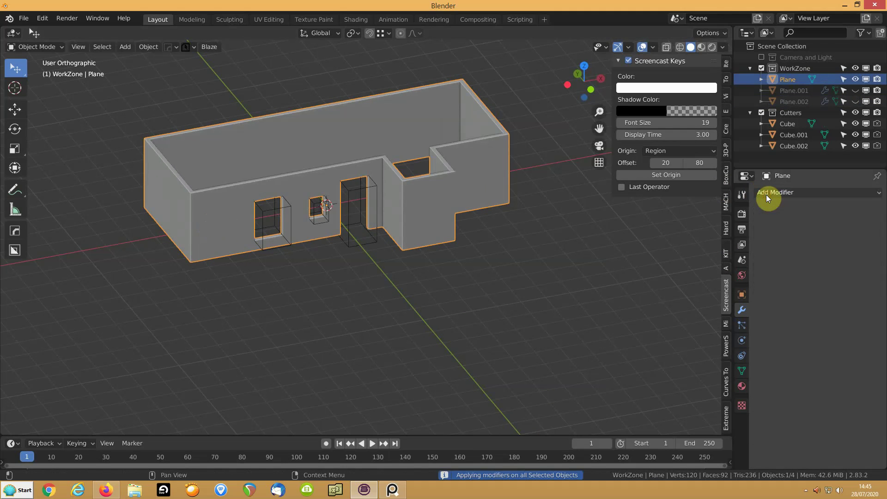
# - Hide the three cutter cubes in front of the door and window openings
pyautogui.click(349, 240)
pyautogui.keyDown('shift'); pyautogui.click(314, 218); pyautogui.keyUp('shift')
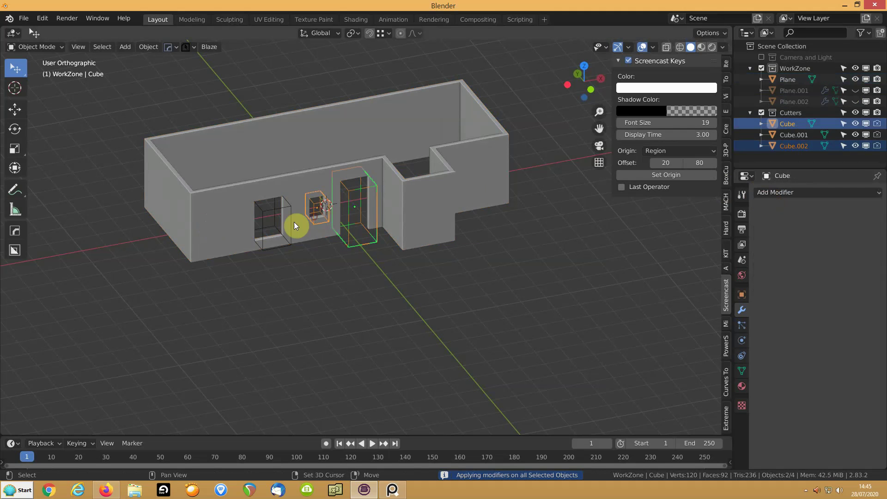
pyautogui.keyDown('shift'); pyautogui.click(268, 210); pyautogui.keyUp('shift')
pyautogui.press('h')
pyautogui.moveTo(406, 226); pyautogui.dragTo(374, 227, button='middle')
# - Unhide the floor slab and extrude its edge beside the alcove along Y to the alcove's outer wall
pyautogui.click(855, 91)
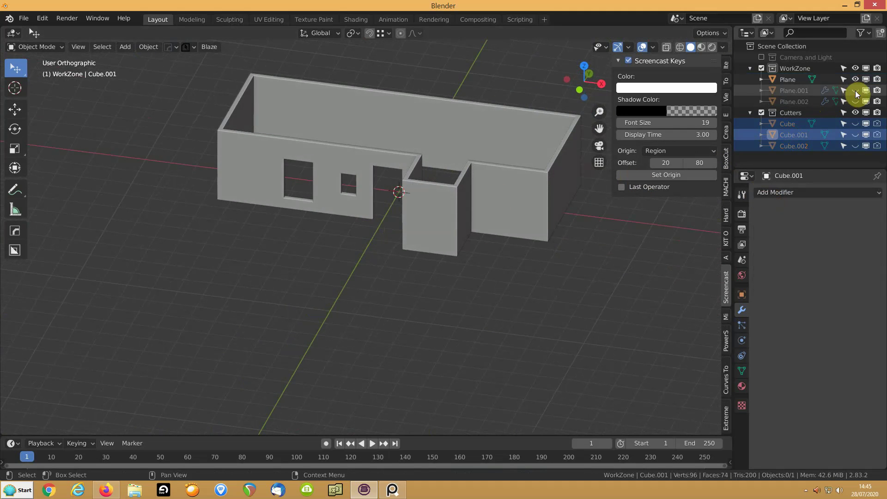
pyautogui.moveTo(563, 185); pyautogui.dragTo(422, 253, button='middle')
pyautogui.click(421, 253)
pyautogui.press('Tab')
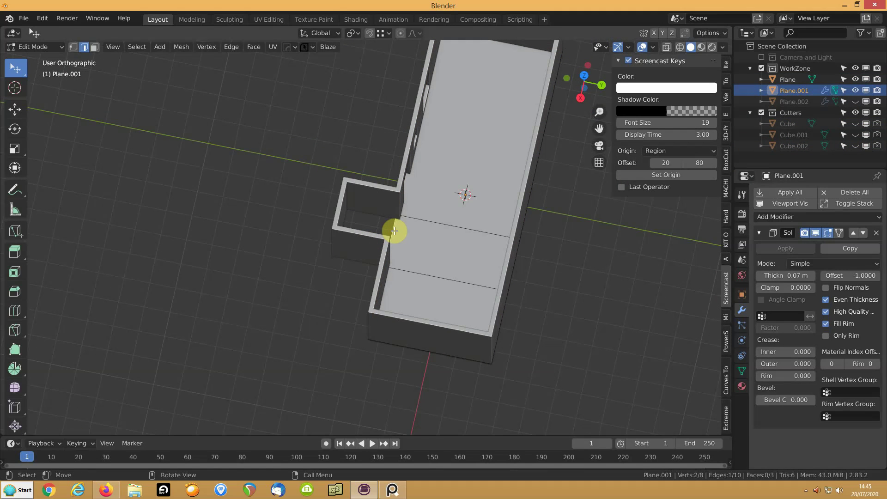
pyautogui.press('e')
pyautogui.press('y')
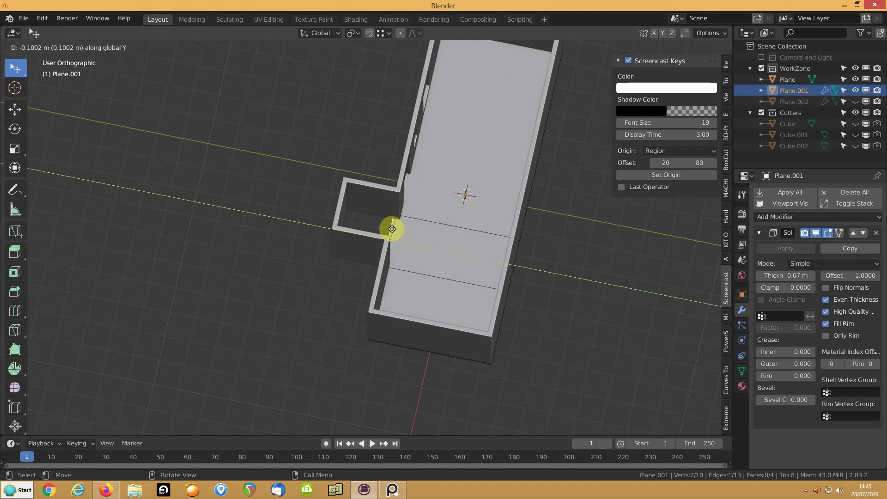
pyautogui.click(335, 235)
pyautogui.moveTo(337, 234)
pyautogui.mouseDown(button='middle')
pyautogui.moveTo(323, 242)
pyautogui.moveTo(347, 220)
pyautogui.mouseUp(button='middle')
pyautogui.press('Tab')
pyautogui.moveTo(345, 263); pyautogui.dragTo(296, 239, button='middle')
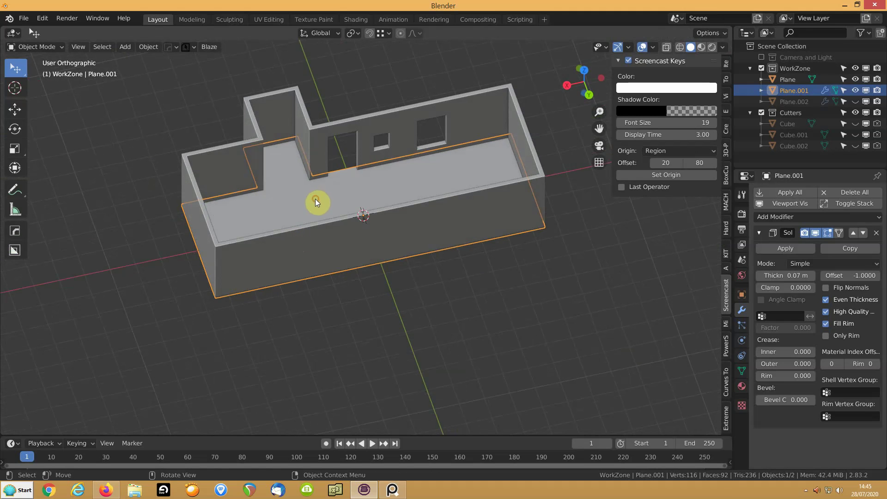
# - Duplicate the floor slab and raise the copy along Z by about 3.1 m as a flat roof
pyautogui.hotkey('shift', 'd')
pyautogui.rightClick(300, 203)
pyautogui.moveTo(301, 204); pyautogui.dragTo(283, 255, button='middle')
pyautogui.press('g')
pyautogui.press('z')
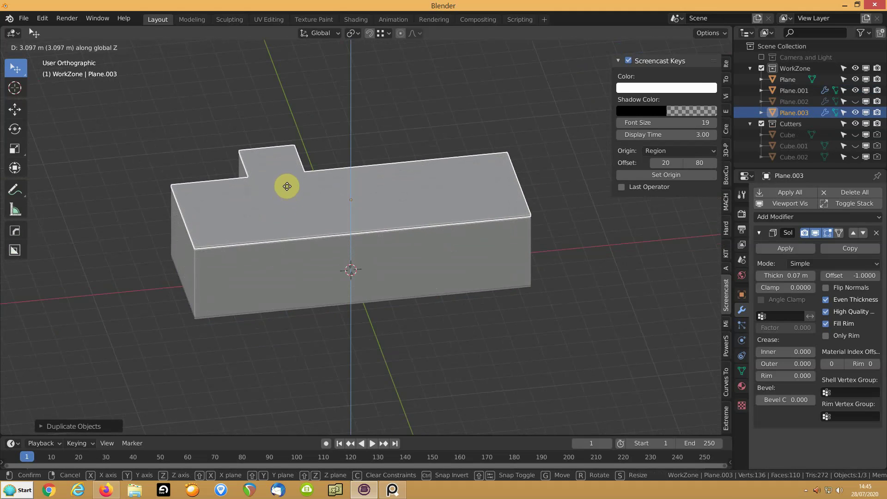
pyautogui.click(286, 187)
# - Toggle snapping and move the roof slab along Z to align it with the top corner of the alcove wall
pyautogui.moveTo(421, 207); pyautogui.dragTo(361, 269, button='middle')
pyautogui.scroll(2, 297, 258)
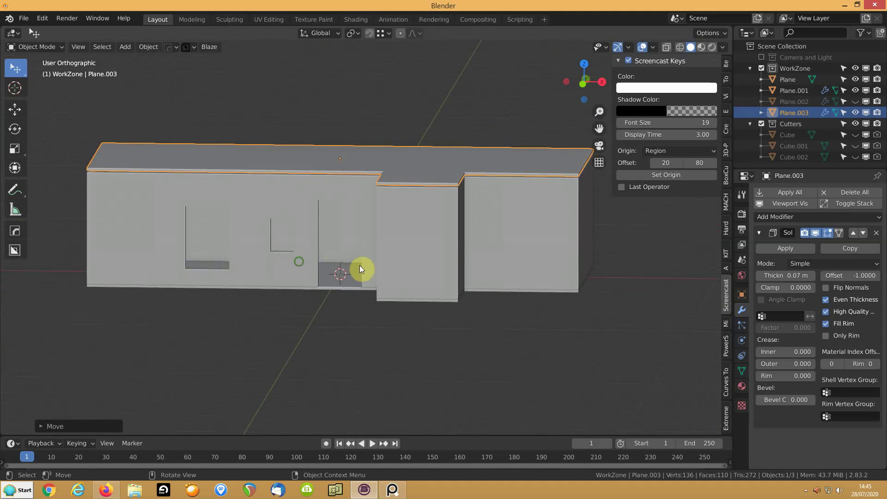
pyautogui.click(395, 247)
pyautogui.click(402, 171)
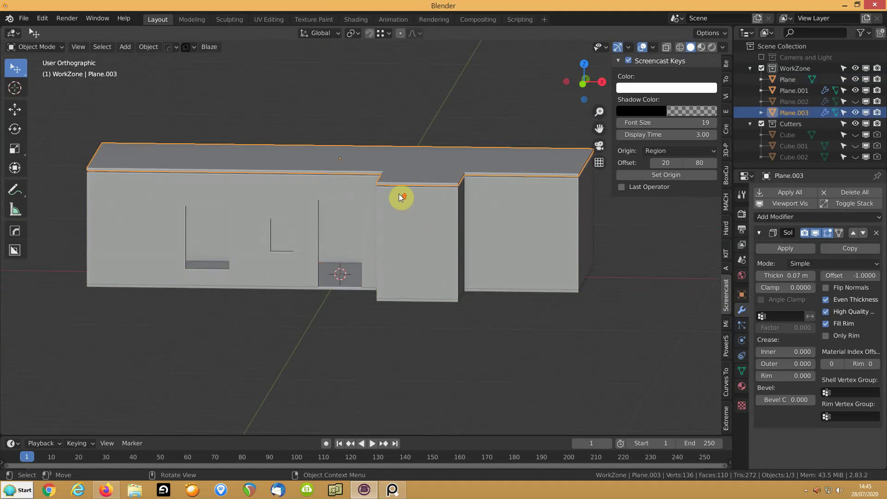
pyautogui.scroll(3, 400, 198)
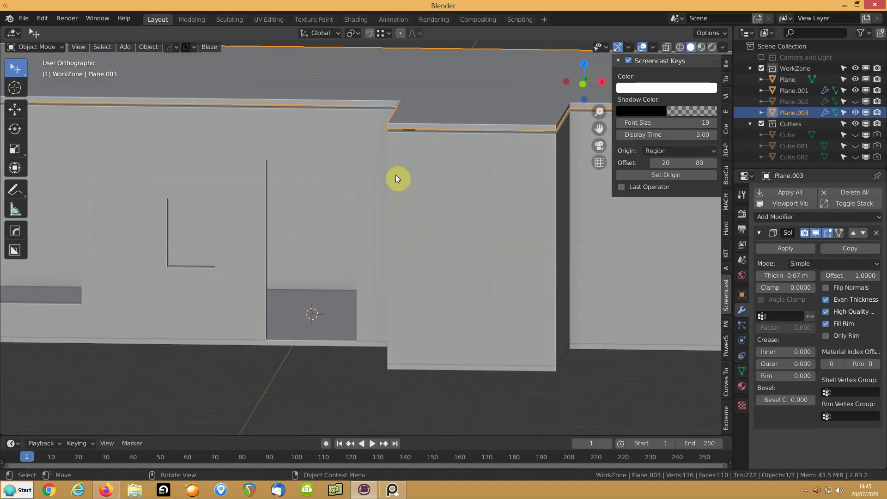
pyautogui.click(369, 34)
pyautogui.press('g')
pyautogui.press('z')
pyautogui.click(389, 129)
pyautogui.moveTo(321, 184); pyautogui.dragTo(352, 165, button='middle')
# - Place the 3D cursor on the alcove's front wall and add a cube there
pyautogui.click(294, 395)
pyautogui.moveTo(333, 350); pyautogui.dragTo(358, 314, button='middle')
pyautogui.click(358, 315)
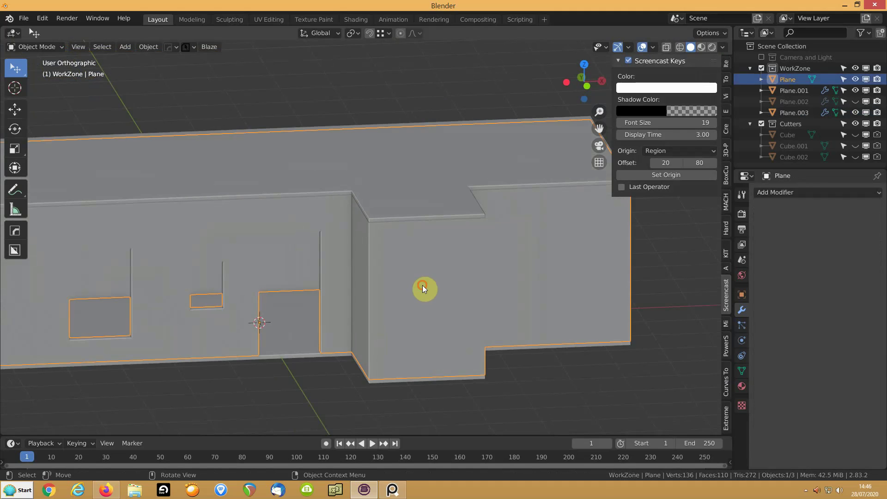
pyautogui.moveTo(425, 281); pyautogui.dragTo(400, 274, button='middle')
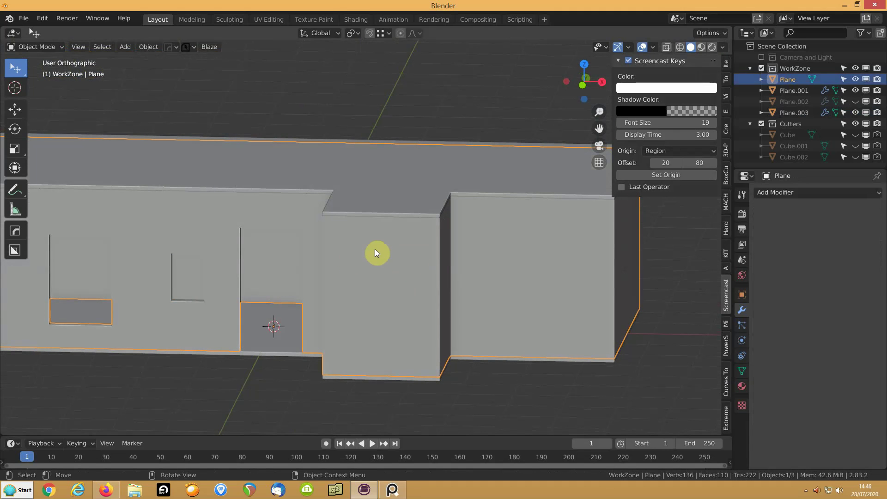
pyautogui.keyDown('shift'); pyautogui.rightClick(377, 284); pyautogui.keyUp('shift')
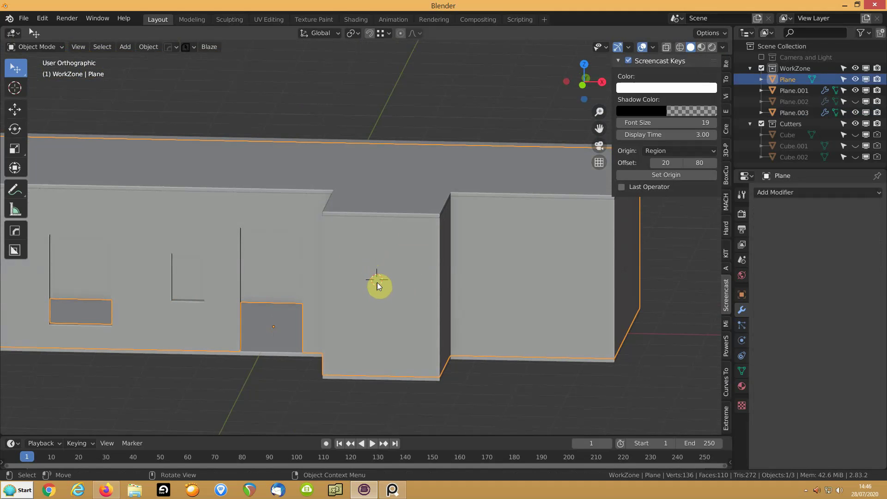
pyautogui.hotkey('shift', 'a')
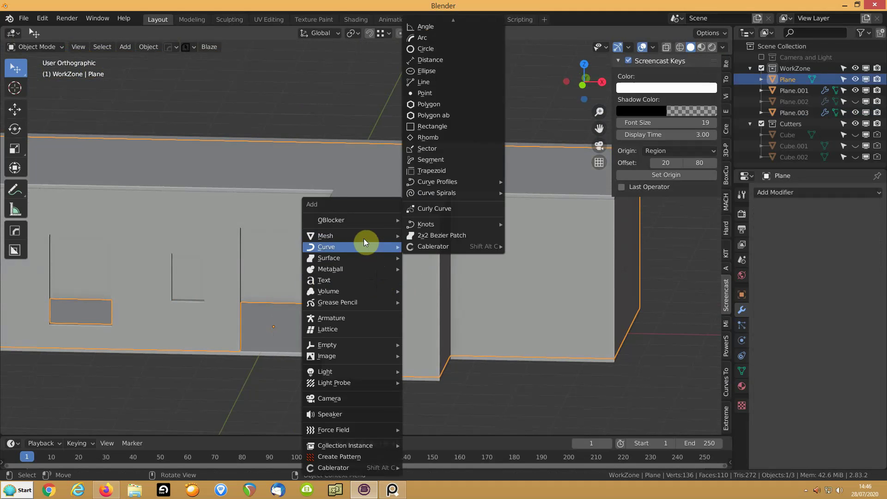
pyautogui.moveTo(363, 237)
pyautogui.click(426, 279)
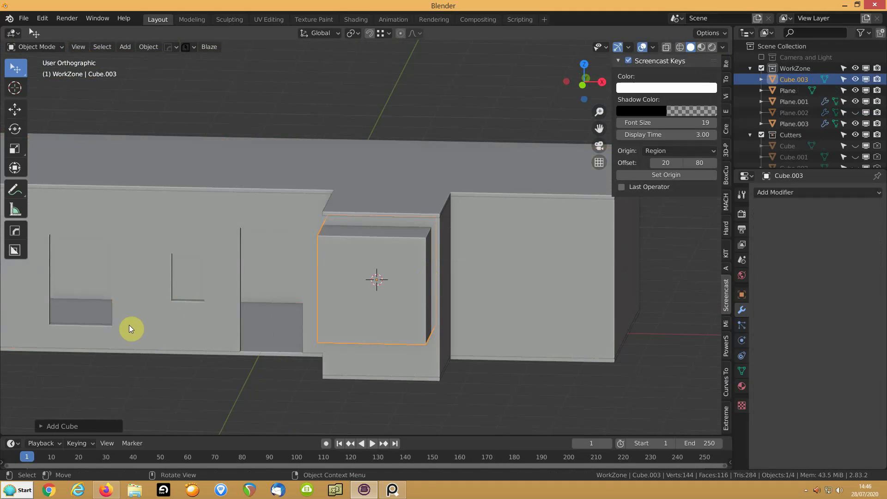
# - Scale the new cube down to about window width and stretch it taller along Z
pyautogui.press('s')
pyautogui.click(243, 316)
pyautogui.press('s')
pyautogui.press('z')
pyautogui.click(193, 320)
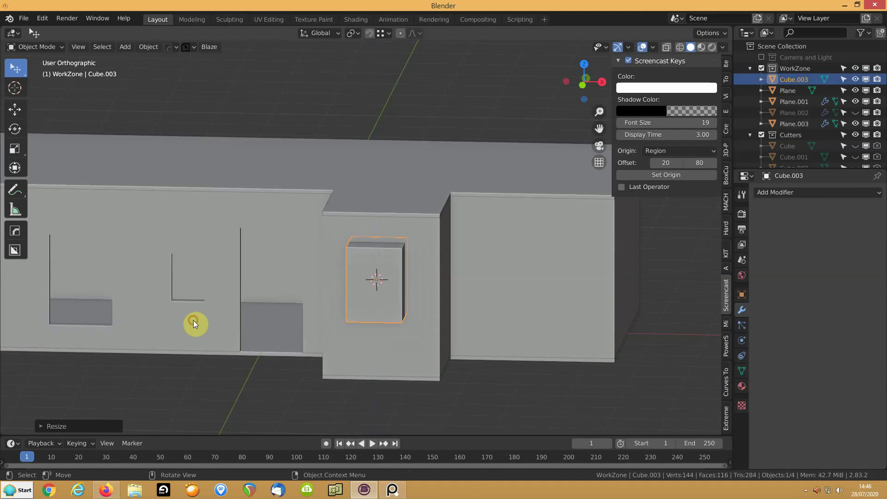
# - Shift the window cutter cube slightly along X to centre it on the alcove's front wall
pyautogui.moveTo(199, 315); pyautogui.dragTo(200, 311, button='middle')
pyautogui.press('g')
pyautogui.press('x')
pyautogui.click(204, 311)
# - Cut the window opening in the alcove's front wall with a Boolean difference and hide the cutter cube
pyautogui.keyDown('shift'); pyautogui.click(329, 252); pyautogui.keyUp('shift')
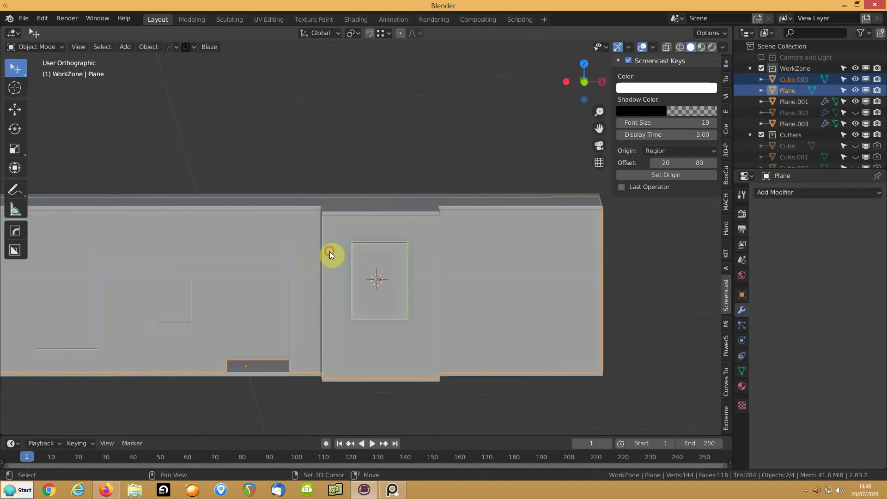
pyautogui.press('ctrl+KP_Subtract')
pyautogui.moveTo(329, 252); pyautogui.dragTo(325, 290, button='middle')
pyautogui.click(359, 326)
pyautogui.click(357, 326)
pyautogui.press('h')
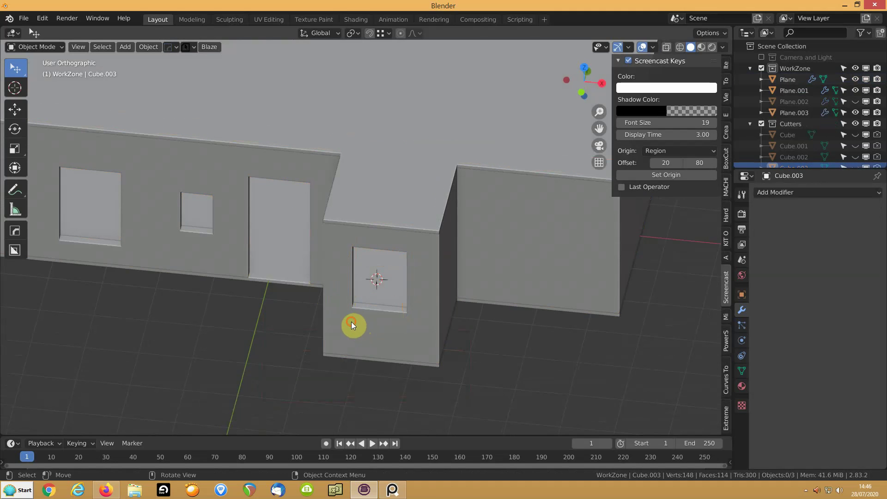
# - Apply the Boolean modifier for the alcove window on the walls object
pyautogui.click(351, 321)
pyautogui.click(760, 233)
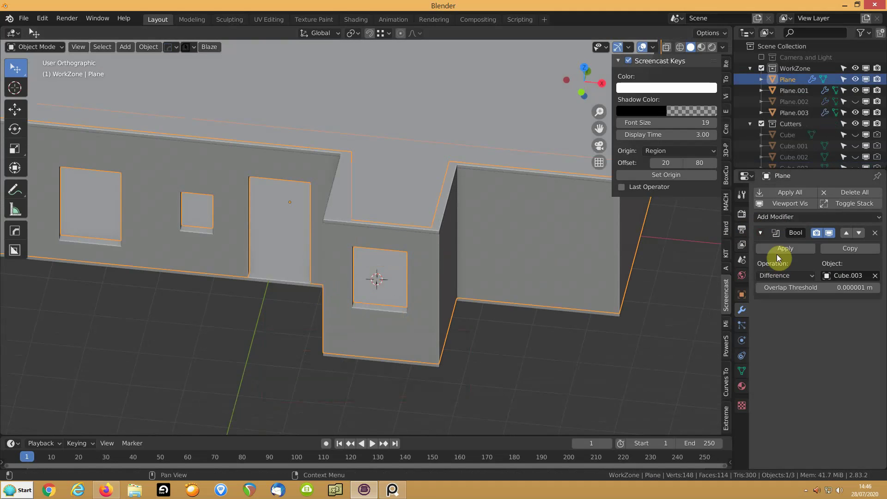
pyautogui.click(776, 248)
pyautogui.moveTo(395, 334); pyautogui.dragTo(400, 315, button='middle')
pyautogui.scroll(-4, 397, 313)
pyautogui.keyDown('shift'); pyautogui.moveTo(339, 253); pyautogui.dragTo(370, 311, button='middle'); pyautogui.keyUp('shift')
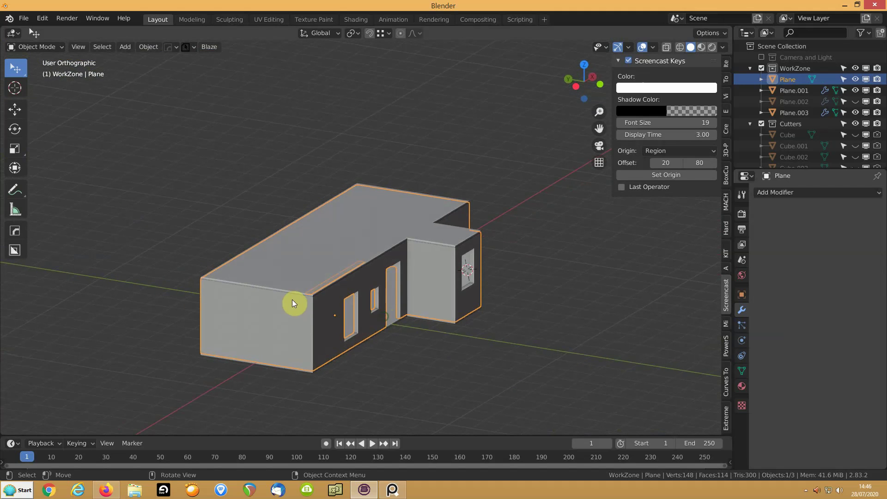
# - Scale the two short end edges of the flat roof inward along X by a factor of about 0.98
pyautogui.click(290, 286)
pyautogui.moveTo(336, 288); pyautogui.dragTo(234, 312, button='middle')
pyautogui.press('Tab')
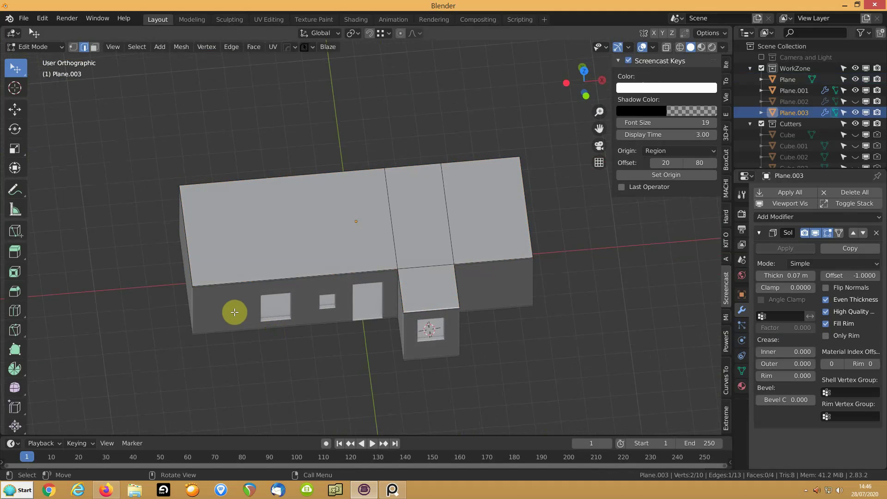
pyautogui.press('KP_7')
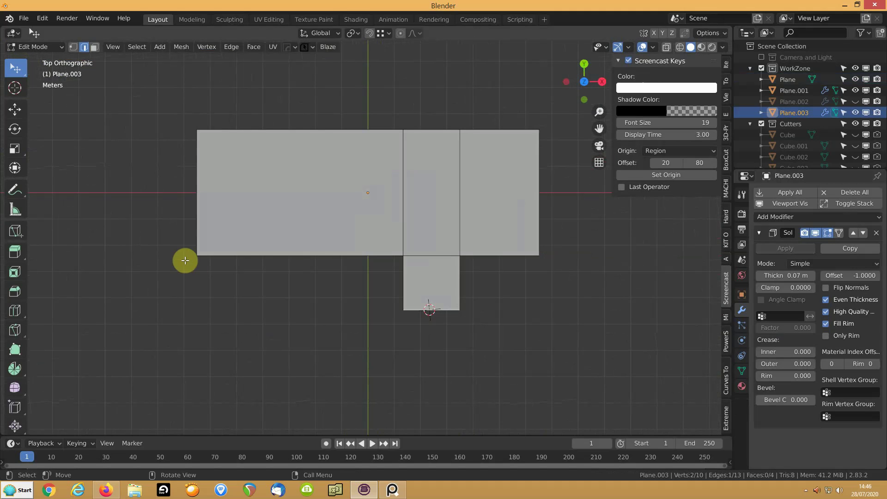
pyautogui.click(197, 227)
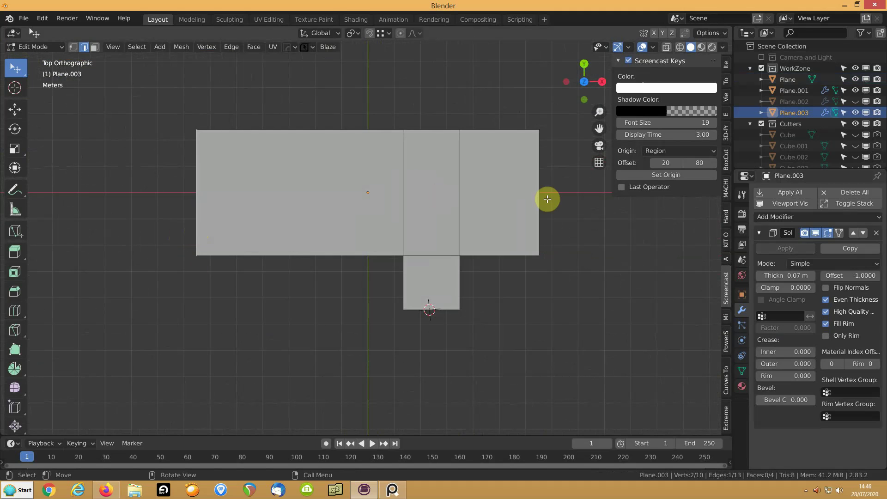
pyautogui.keyDown('shift'); pyautogui.click(538, 198); pyautogui.keyUp('shift')
pyautogui.press('s')
pyautogui.press('x')
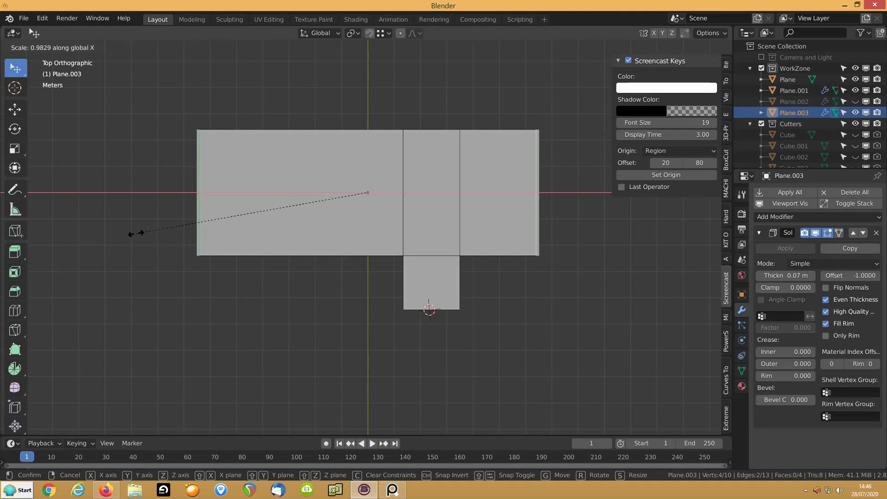
pyautogui.click(135, 233)
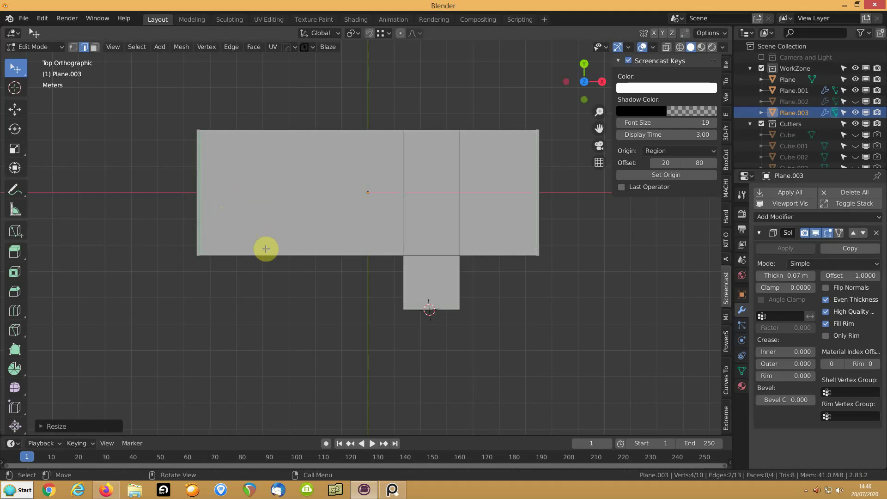
pyautogui.press('Tab')
# - Duplicate the top edge of the walls' end side in place and separate it into its own object
pyautogui.moveTo(154, 254)
pyautogui.mouseDown(button='middle')
pyautogui.moveTo(195, 200)
pyautogui.moveTo(190, 309)
pyautogui.moveTo(266, 271)
pyautogui.moveTo(168, 255)
pyautogui.mouseUp(button='middle')
pyautogui.click(109, 307)
pyautogui.click(166, 278)
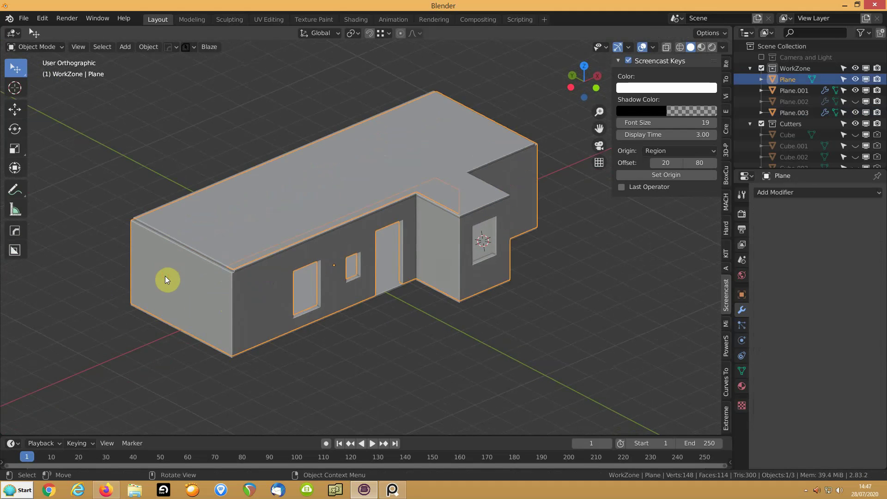
pyautogui.press('Tab')
pyautogui.click(186, 250)
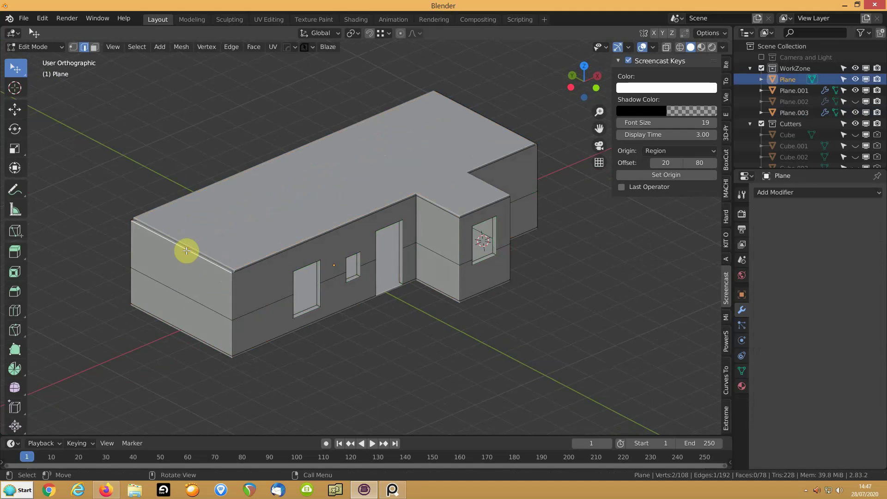
pyautogui.hotkey('shift', 'd')
pyautogui.rightClick(186, 250)
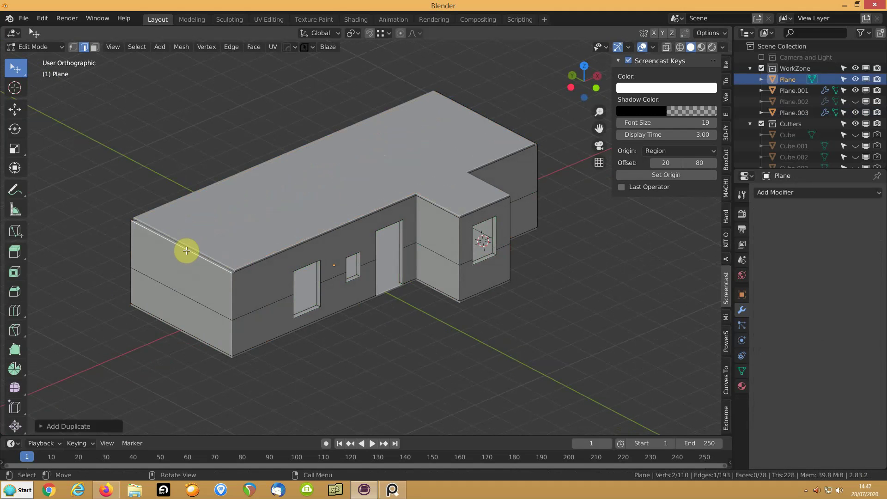
pyautogui.press('p')
pyautogui.click(187, 250)
pyautogui.press('Tab')
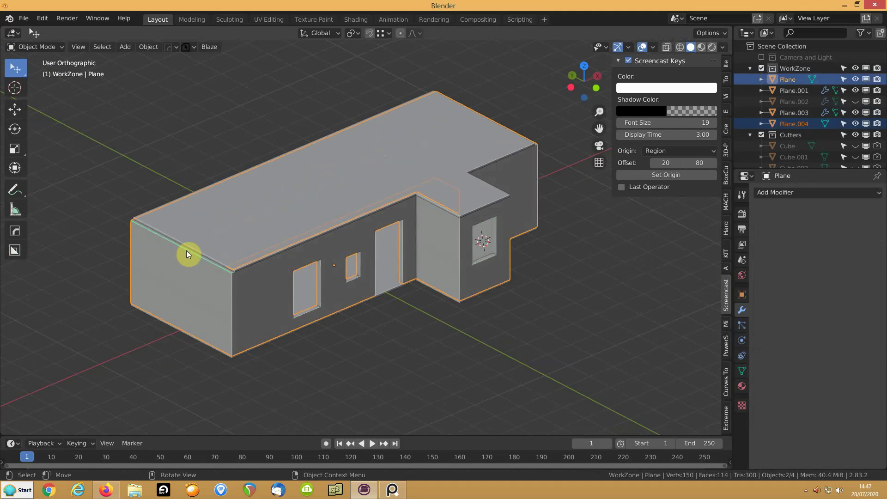
# - Subdivide the separated edge once and raise its middle vertex along Z to form the gable peak
pyautogui.click(186, 250)
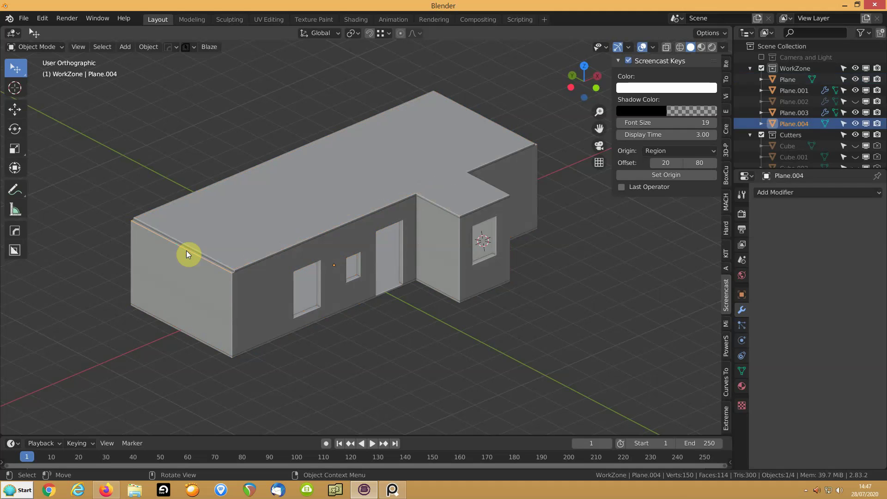
pyautogui.press('Tab')
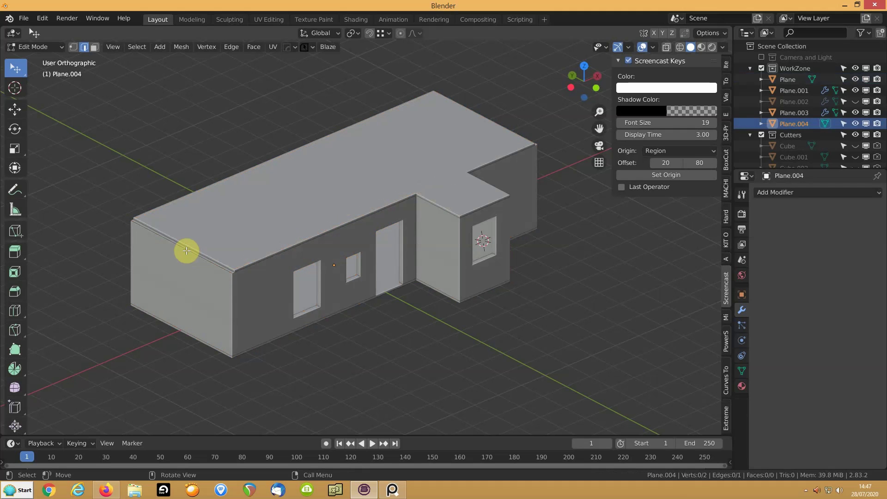
pyautogui.rightClick(187, 251)
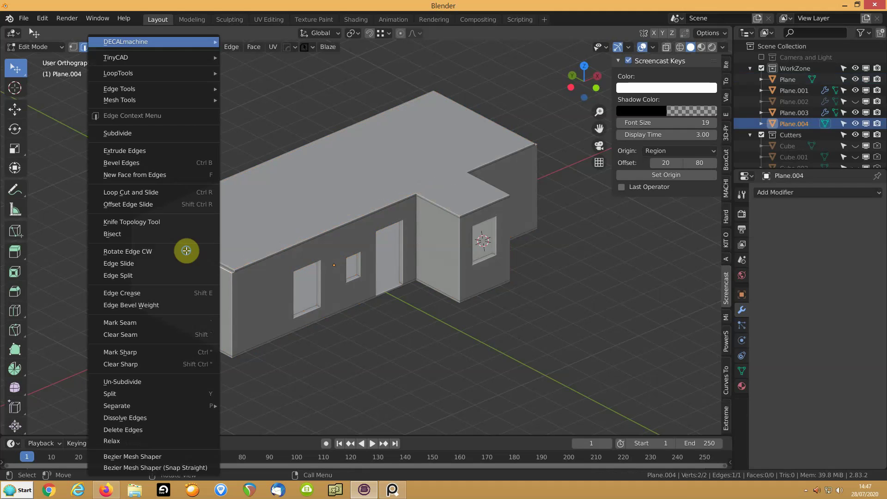
pyautogui.click(159, 131)
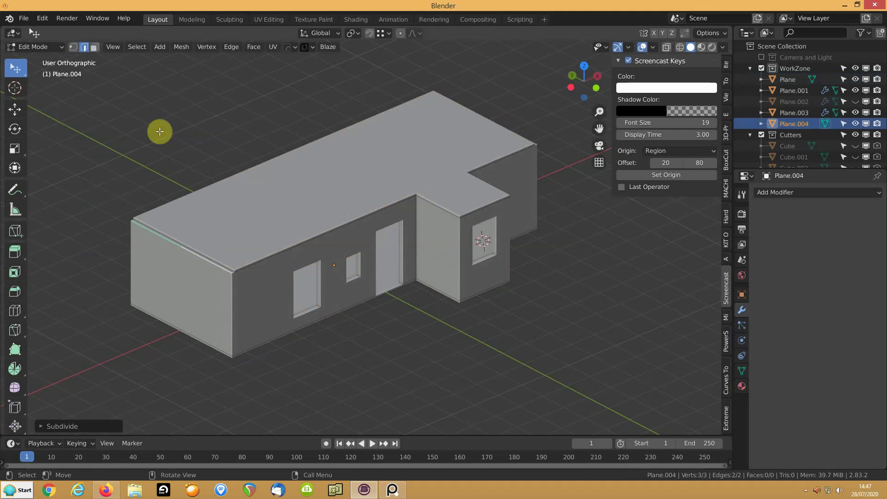
pyautogui.press('1')
pyautogui.click(181, 246)
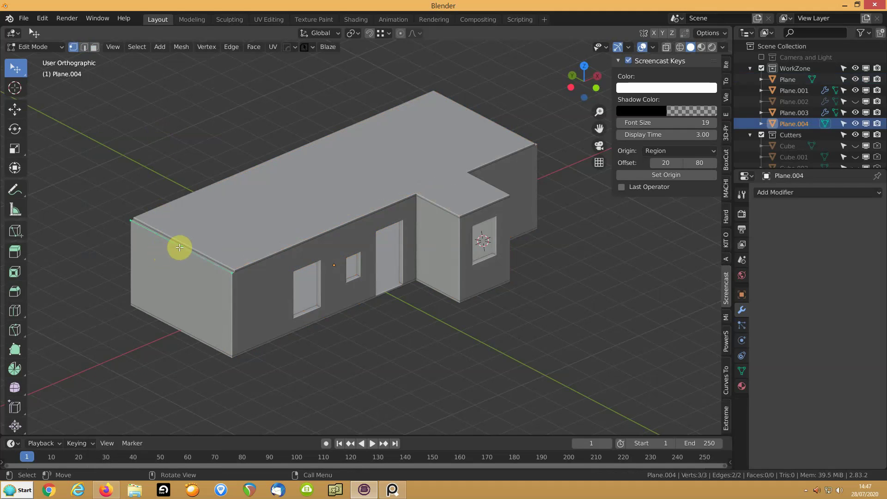
pyautogui.press('g')
pyautogui.press('z')
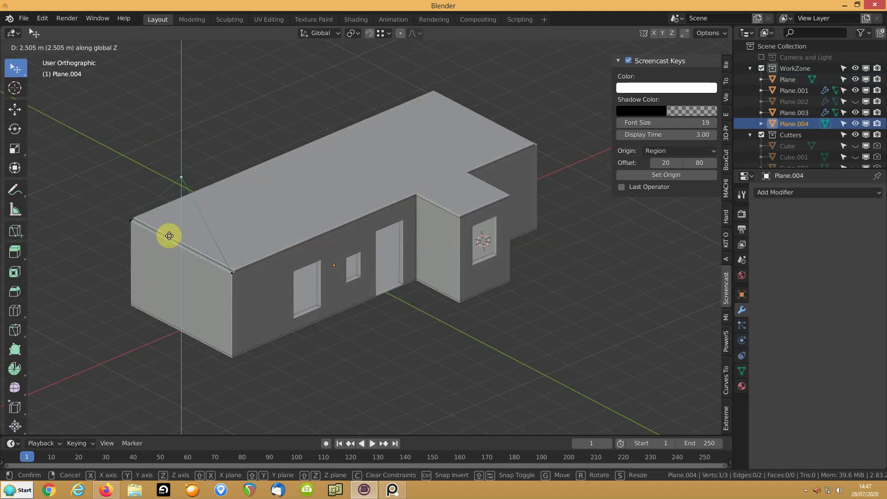
pyautogui.click(170, 223)
# - Extrude both sloping gable edges along the building's length up to the near side of the alcove
pyautogui.press('2')
pyautogui.click(162, 197)
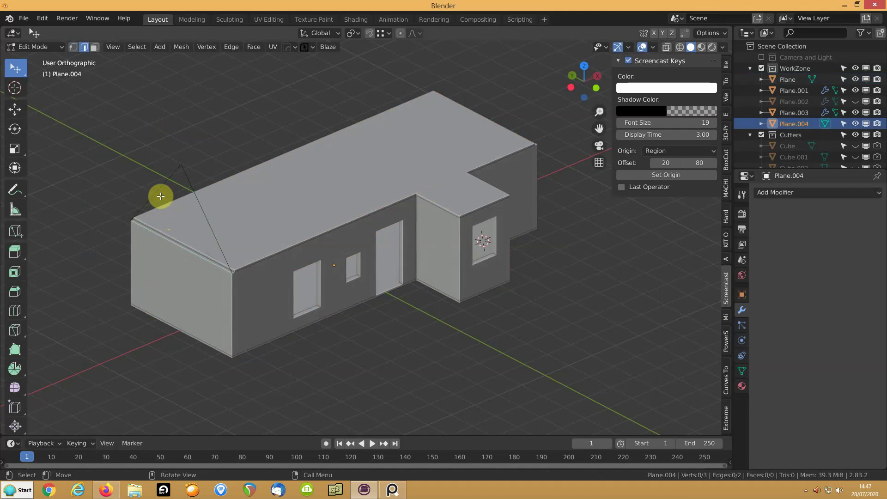
pyautogui.keyDown('shift'); pyautogui.click(210, 209); pyautogui.keyUp('shift')
pyautogui.press('e')
pyautogui.press('y')
pyautogui.click(413, 187)
# - Extend the pitched roof with two more extrusions, one spanning the alcove's width and one reaching the far end wall
pyautogui.moveTo(413, 188); pyautogui.dragTo(371, 178, button='middle')
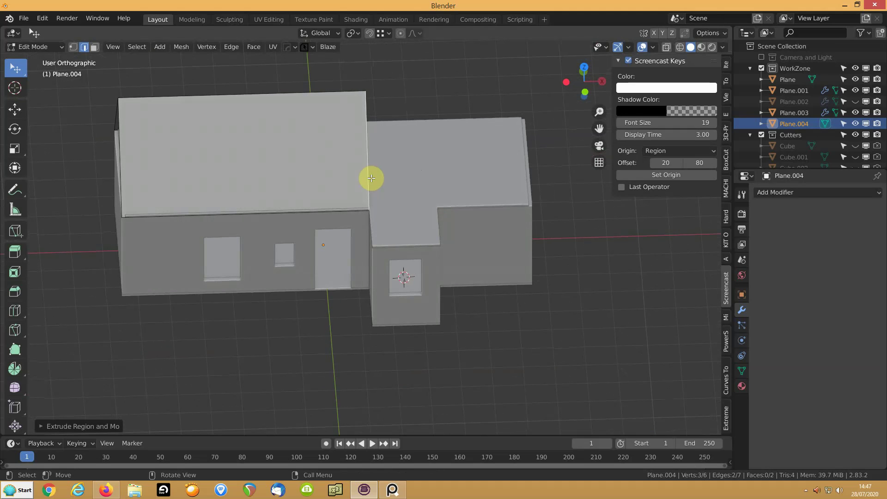
pyautogui.press('e')
pyautogui.press('y')
pyautogui.click(442, 211)
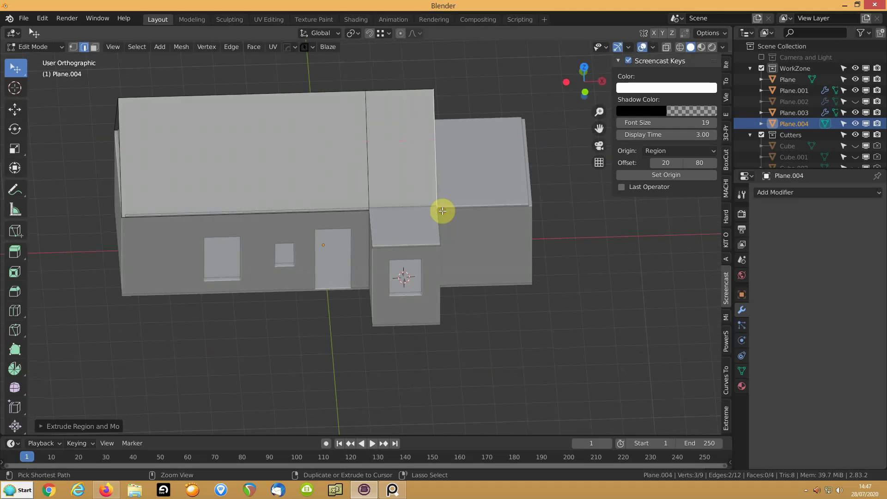
pyautogui.press('e')
pyautogui.press('x')
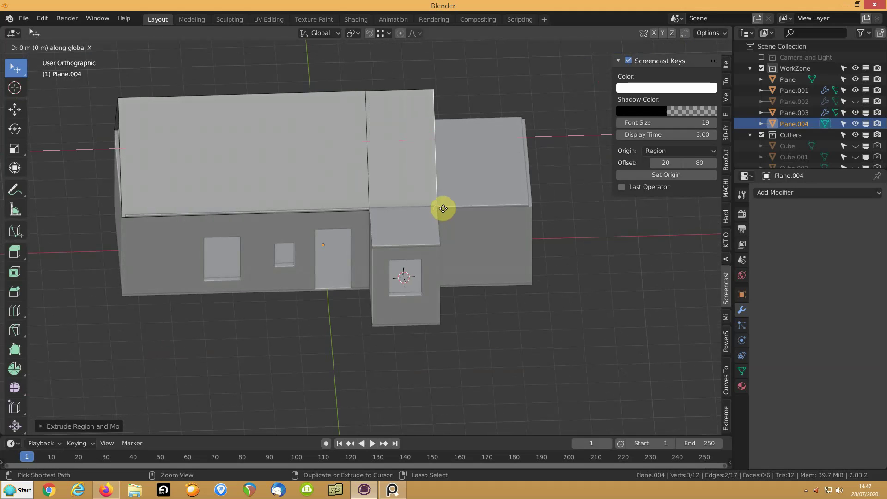
pyautogui.click(532, 204)
# - Isolate the roof and extrude the eave edge of its middle section outward over the alcove
pyautogui.moveTo(521, 238); pyautogui.dragTo(396, 241, button='middle')
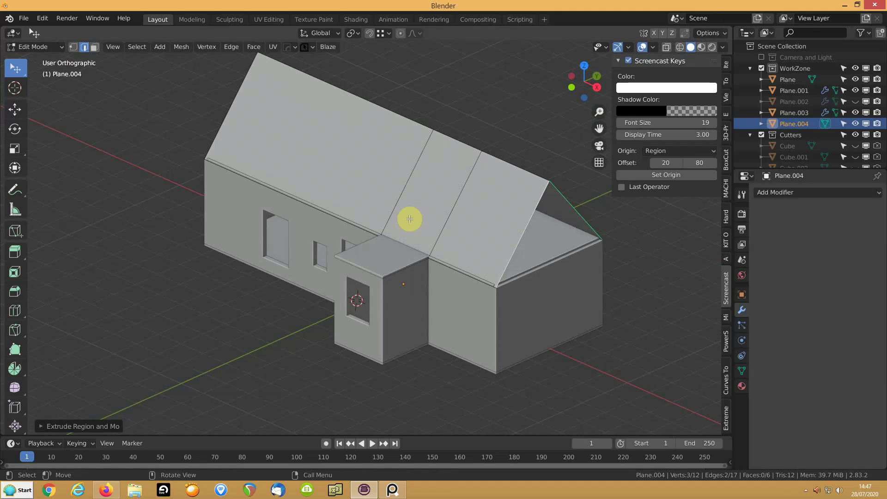
pyautogui.click(413, 244)
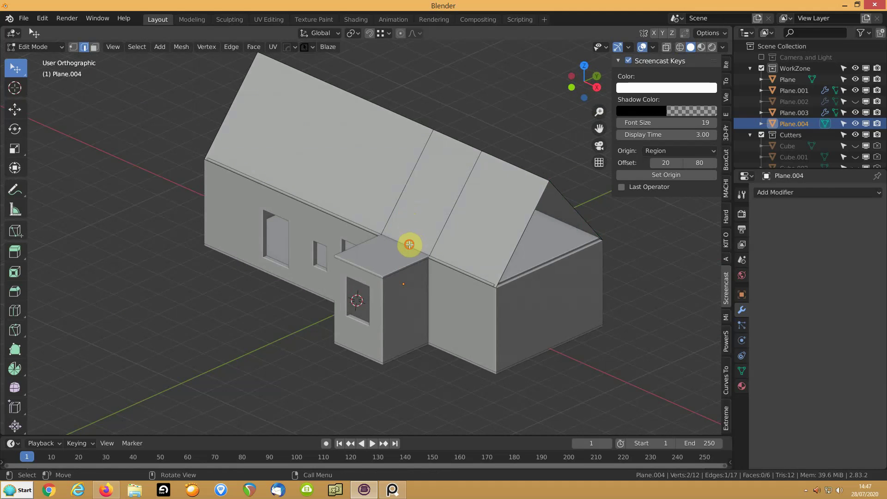
pyautogui.scroll(5, 418, 235)
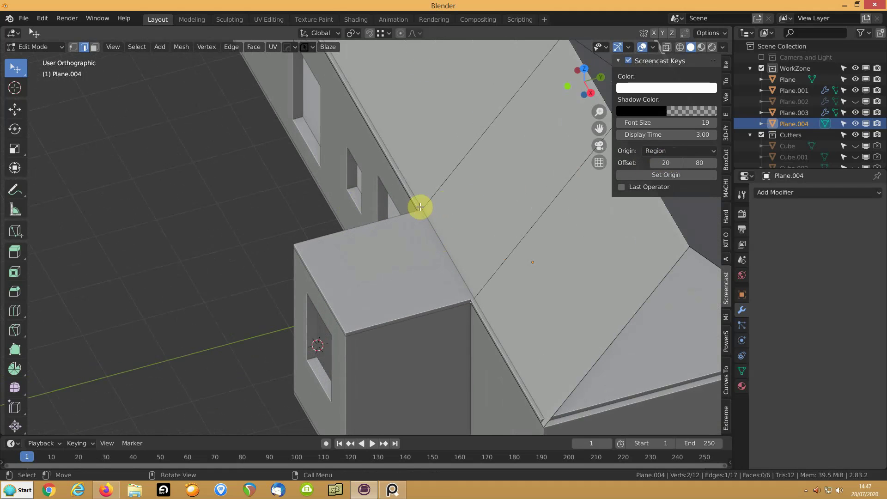
pyautogui.press('KP_Divide')
pyautogui.scroll(3, 352, 242)
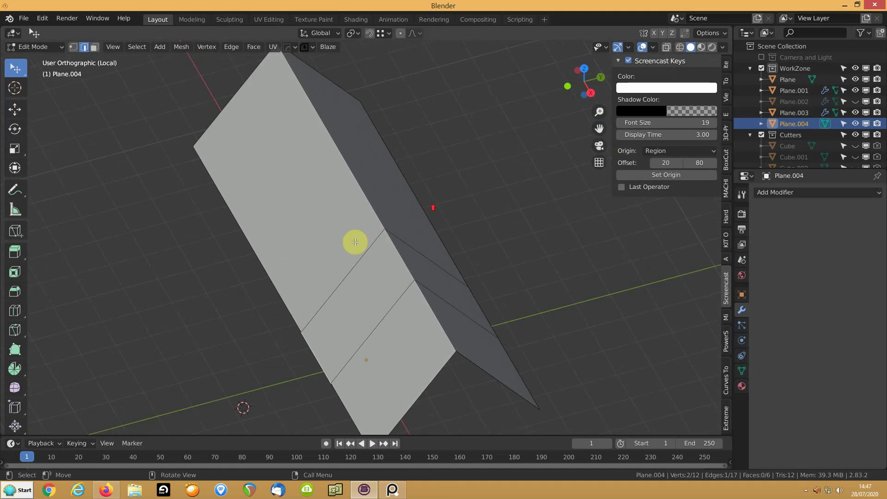
pyautogui.scroll(2, 361, 234)
pyautogui.scroll(2, 365, 203)
pyautogui.scroll(3, 341, 255)
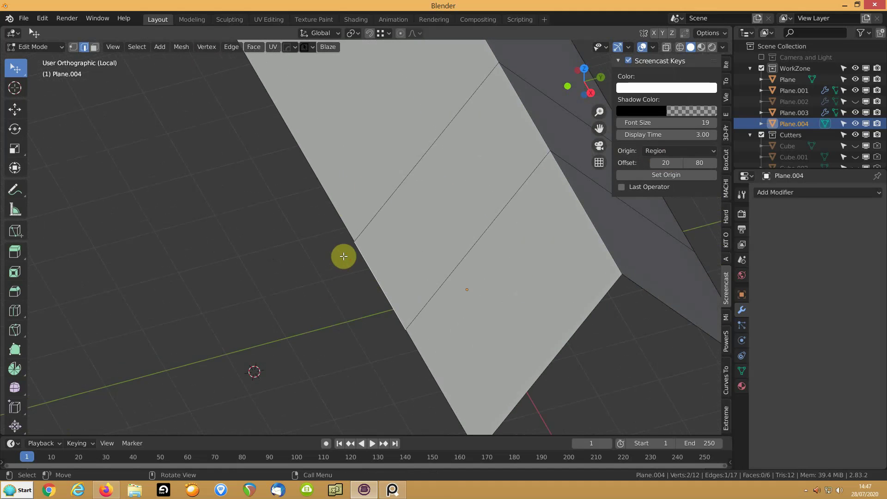
pyautogui.press('e')
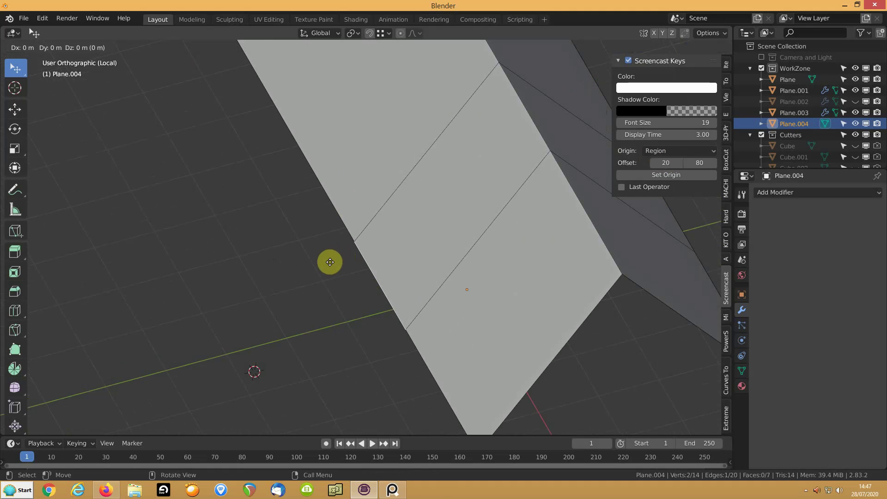
pyautogui.click(111, 308)
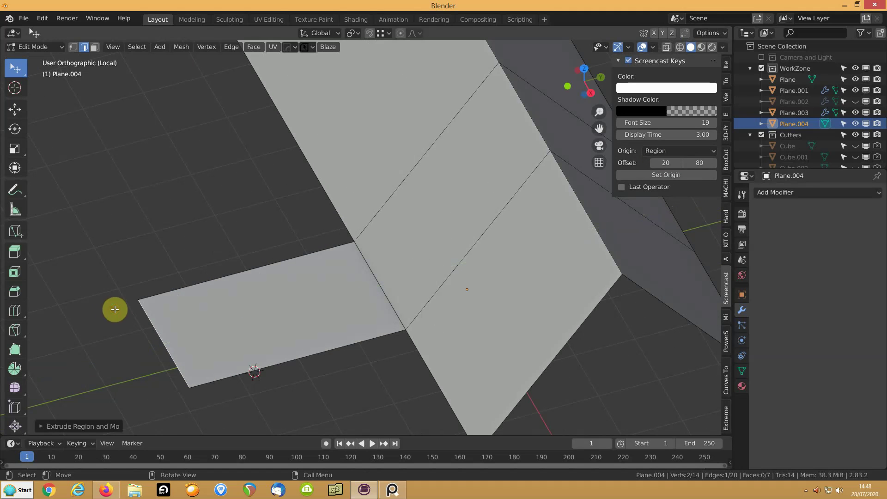
# - Restore the full scene and move the extruded eave edge along Y to line up with the alcove's front wall
pyautogui.press('KP_Divide')
pyautogui.moveTo(164, 297); pyautogui.dragTo(248, 334, button='middle')
pyautogui.press('g')
pyautogui.press('y')
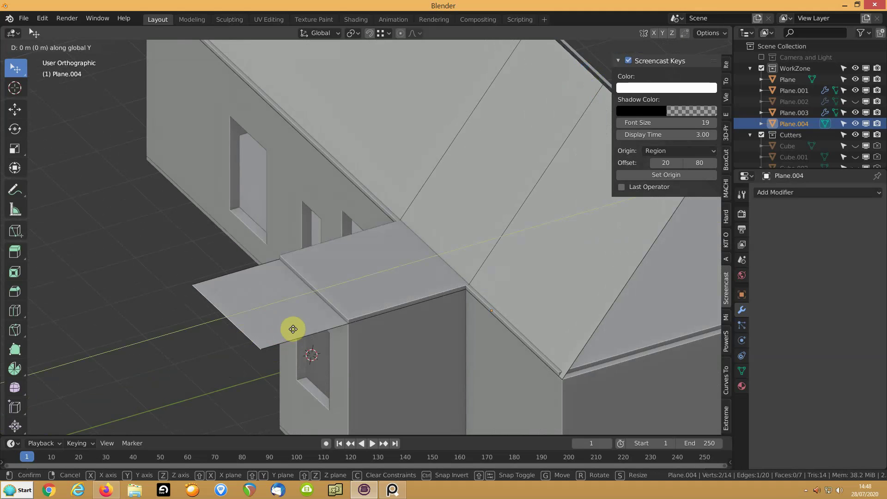
pyautogui.click(343, 325)
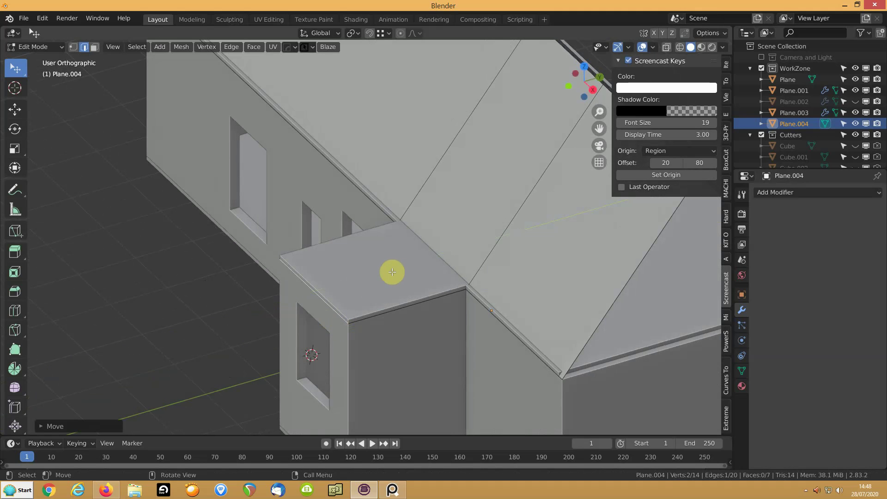
# - Delete the sloping roof face of the middle section above the alcove
pyautogui.press('3')
pyautogui.click(458, 209)
pyautogui.press('x')
pyautogui.click(458, 210)
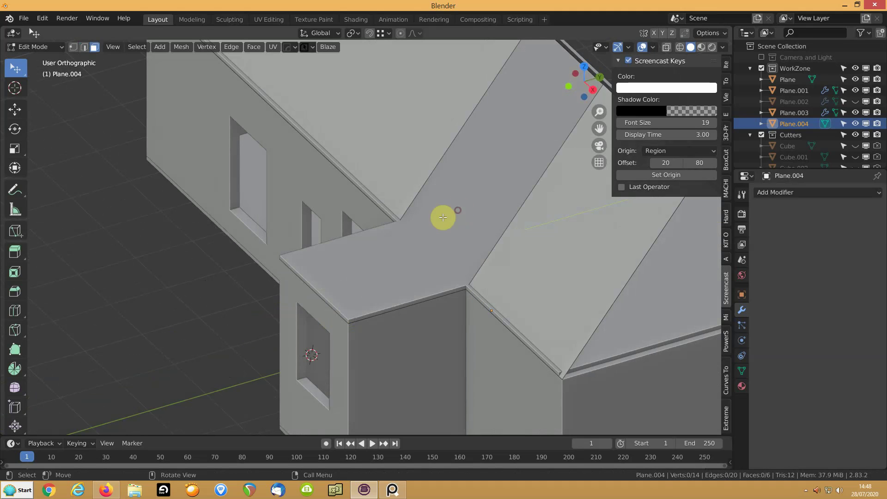
# - Isolate the roof and fill a triangular face on each side of the alcove's roof opening
pyautogui.press('KP_Divide')
pyautogui.click(350, 301)
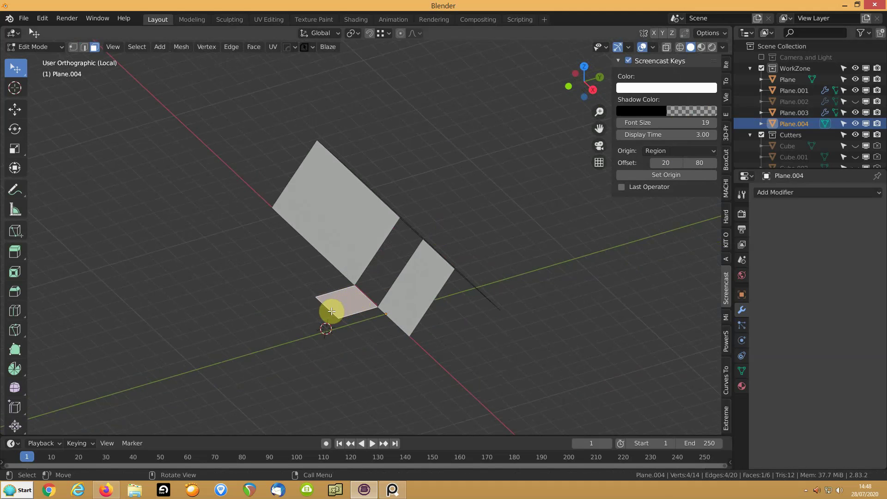
pyautogui.press('2')
pyautogui.click(349, 311)
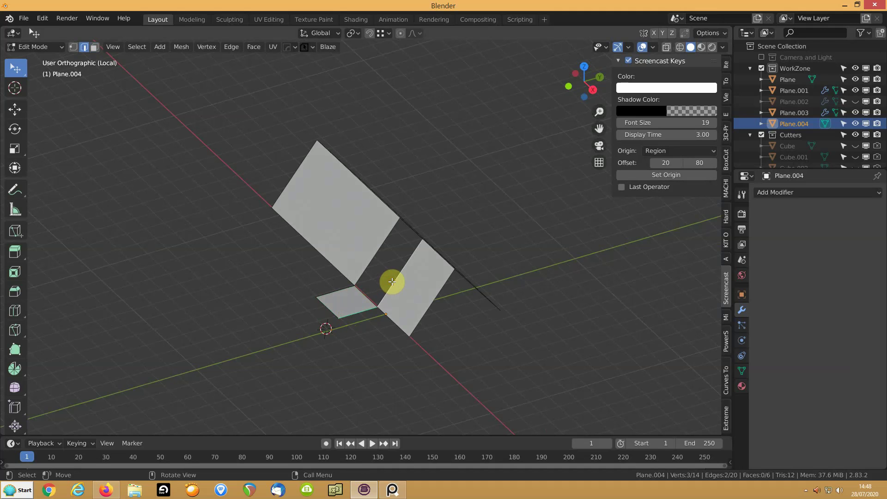
pyautogui.press('f')
pyautogui.moveTo(390, 289); pyautogui.dragTo(365, 309, button='middle')
pyautogui.click(353, 311)
pyautogui.keyDown('shift'); pyautogui.click(337, 300); pyautogui.keyUp('shift')
pyautogui.press('f')
# - Fill the sloping face between the two triangles' upper edges, from the ridge to the alcove's front edge
pyautogui.click(341, 290)
pyautogui.keyDown('shift'); pyautogui.click(378, 277); pyautogui.keyUp('shift')
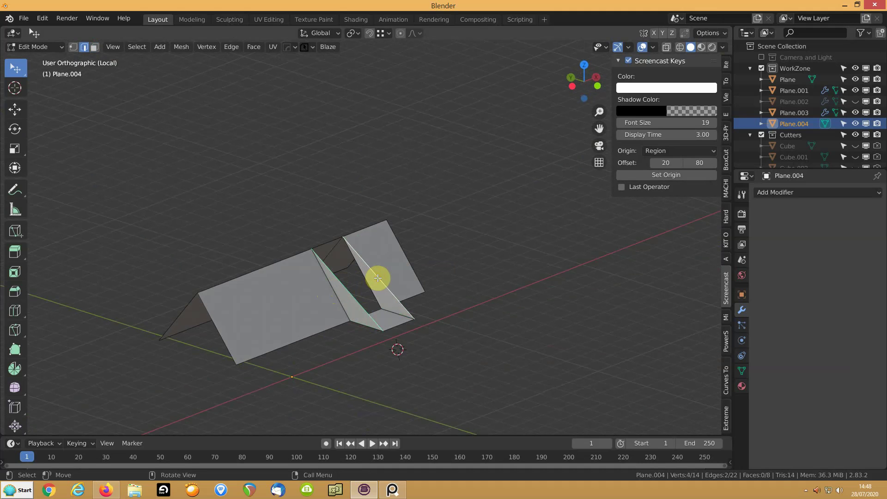
pyautogui.press('f')
# - Delete the flat face beneath the alcove's sloping roof and bring the rest of the building back into view
pyautogui.moveTo(362, 328); pyautogui.dragTo(376, 298, button='middle')
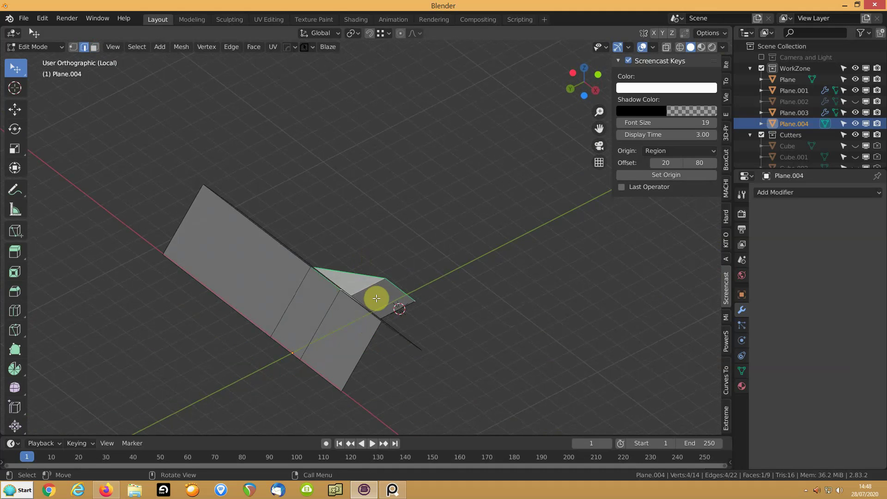
pyautogui.press('x')
pyautogui.click(385, 297)
pyautogui.moveTo(406, 257); pyautogui.dragTo(360, 317, button='middle')
pyautogui.press('KP_Divide')
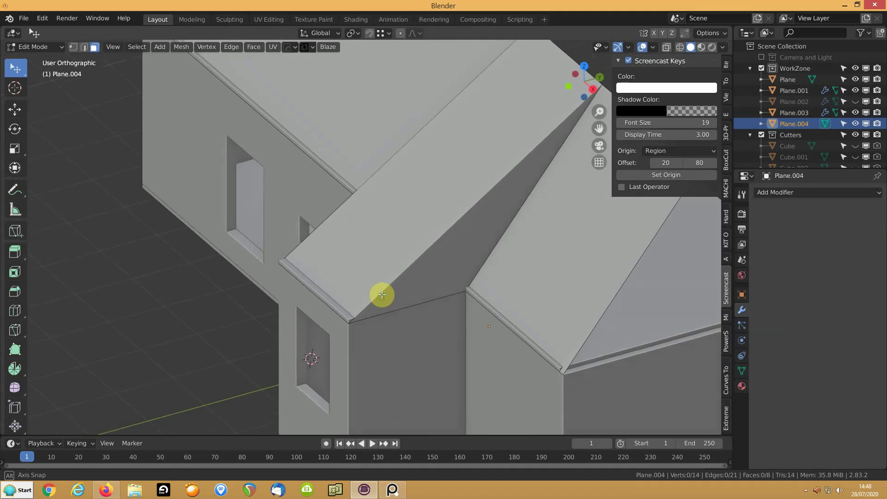
pyautogui.moveTo(373, 286); pyautogui.dragTo(373, 283, button='middle')
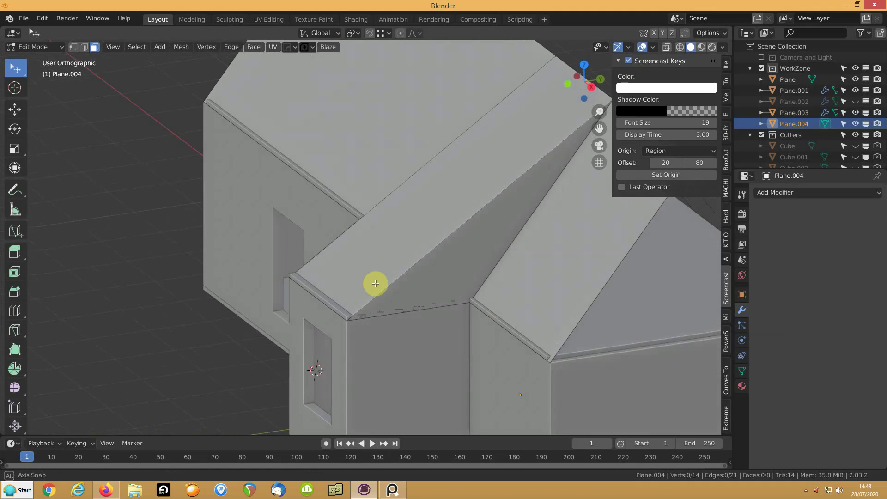
# - Select all connected roof faces and raise them about 0.045 m along Z, clear of the wall tops
pyautogui.click(322, 297)
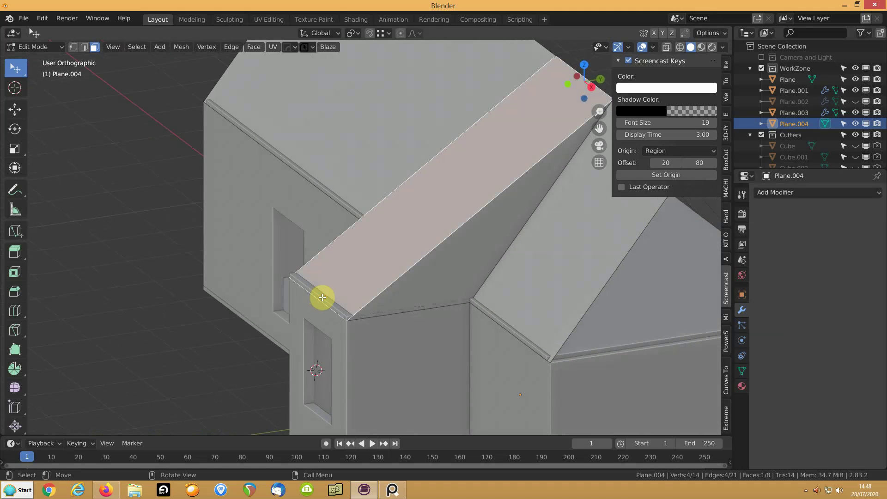
pyautogui.hotkey('ctrl', 'l')
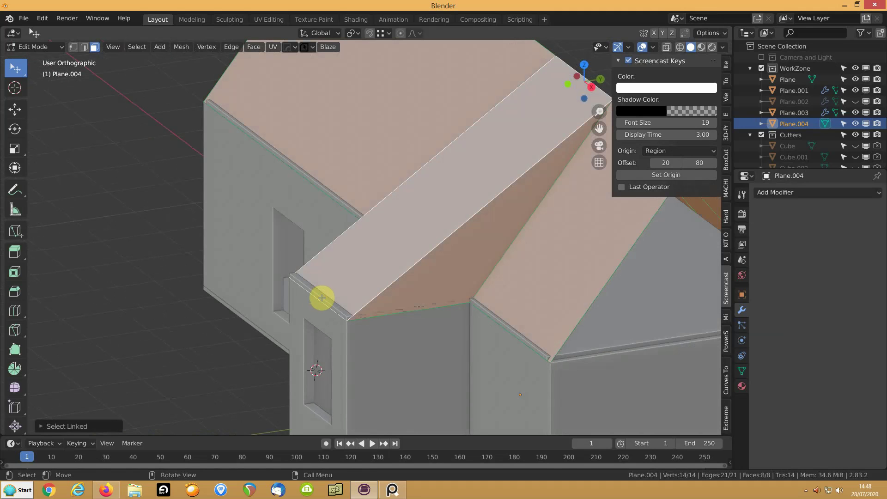
pyautogui.press('g')
pyautogui.press('z')
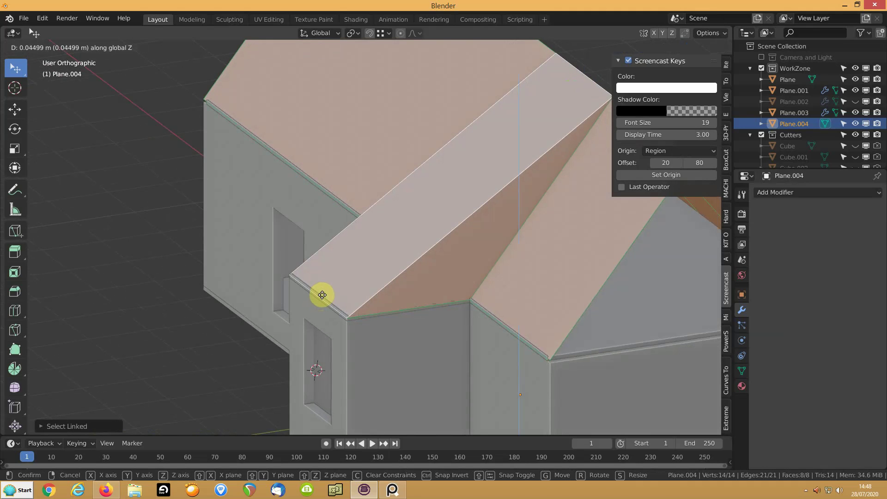
pyautogui.click(322, 297)
pyautogui.scroll(-5, 322, 297)
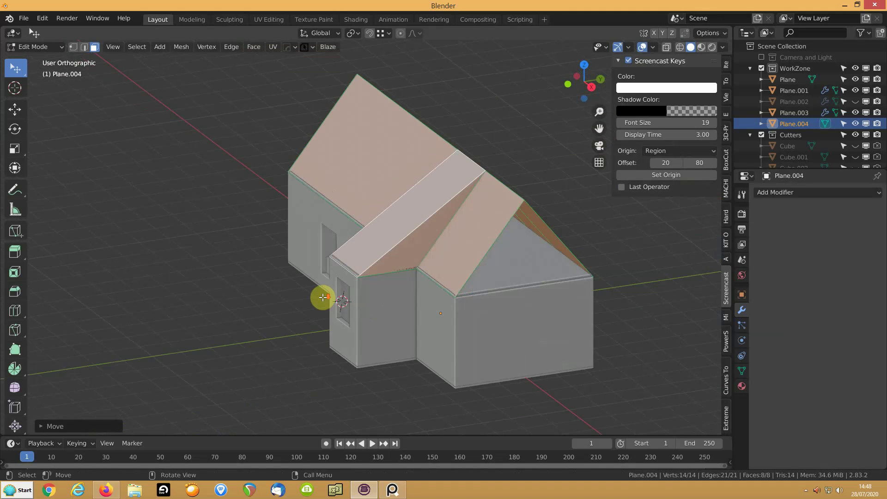
# - Add a Solidify modifier to the roof with offset 1, even thickness, high-quality normals and thickness -0.12 m
pyautogui.press('Tab')
pyautogui.click(778, 193)
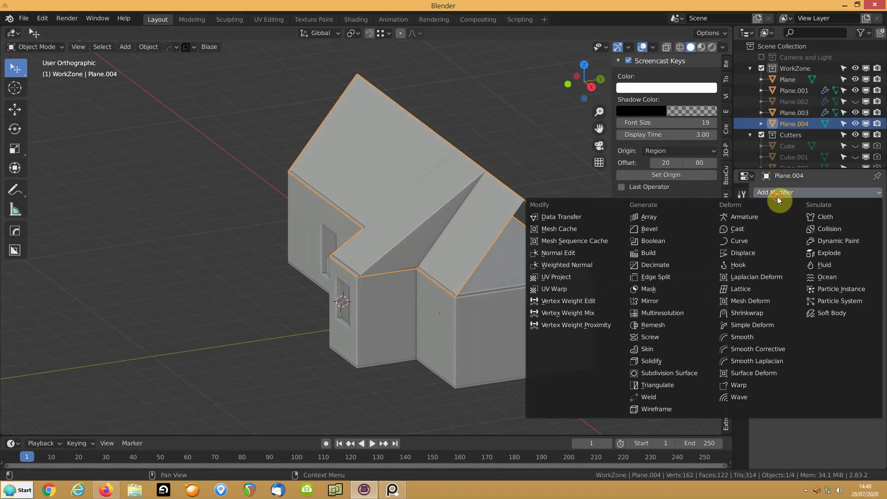
pyautogui.click(666, 361)
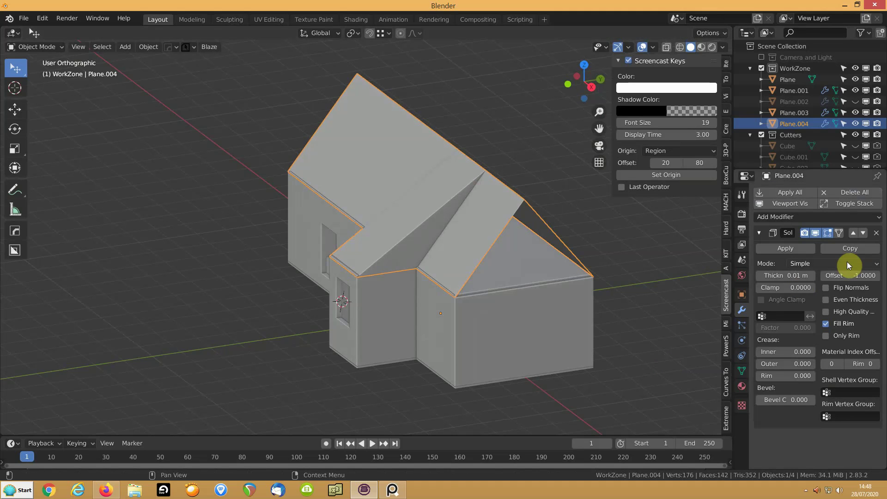
pyautogui.moveTo(853, 276); pyautogui.dragTo(874, 276)
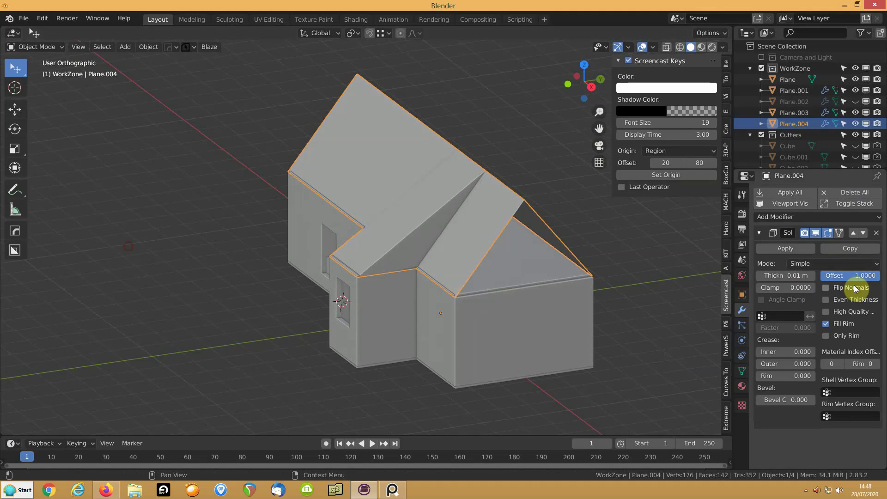
pyautogui.click(830, 311)
pyautogui.moveTo(806, 276)
pyautogui.mouseDown()
pyautogui.moveTo(785, 275)
pyautogui.moveTo(841, 276)
pyautogui.moveTo(793, 275)
pyautogui.mouseUp()
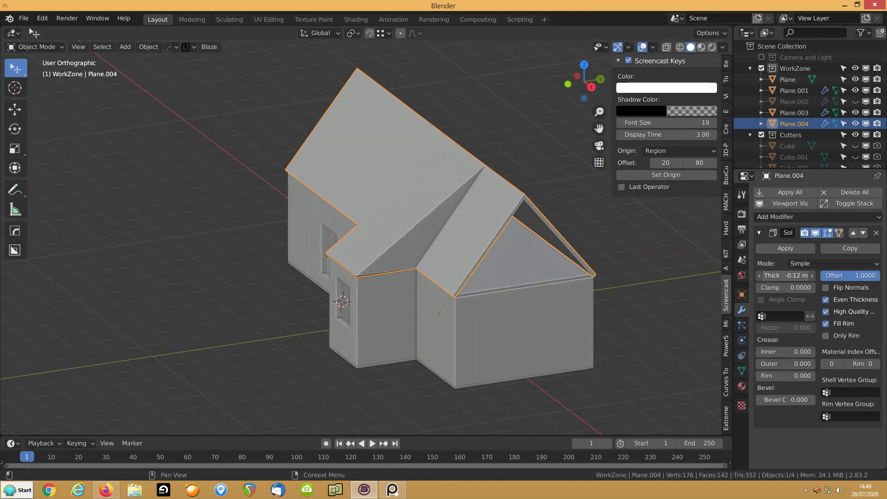
# - Add a centred vertical loop cut to the gable end wall on the doorway side of the building
pyautogui.moveTo(572, 292); pyautogui.dragTo(555, 277, button='middle')
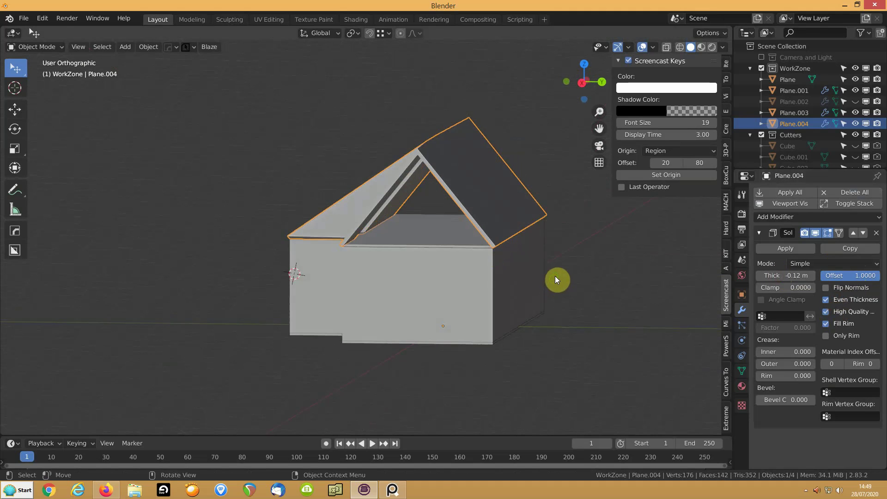
pyautogui.scroll(2, 553, 278)
pyautogui.scroll(1, 480, 257)
pyautogui.moveTo(430, 262); pyautogui.dragTo(455, 281, button='middle')
pyautogui.click(486, 310)
pyautogui.moveTo(505, 304); pyautogui.dragTo(401, 304, button='middle')
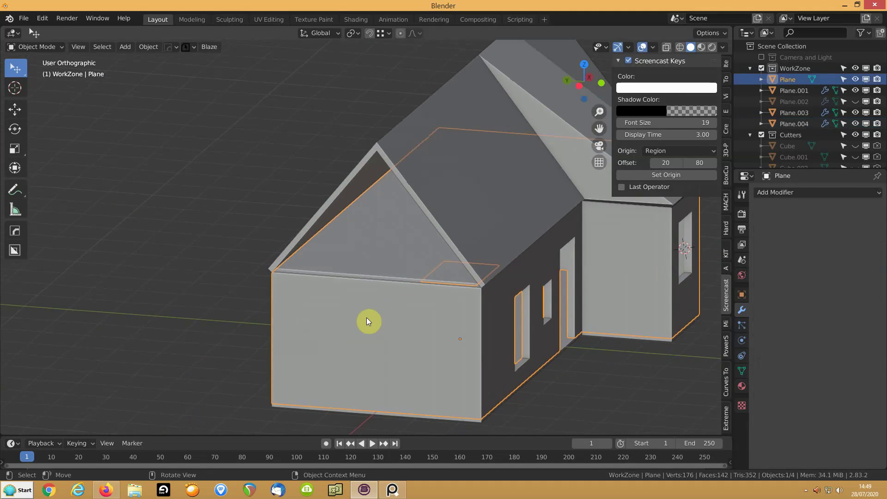
pyautogui.press('Tab')
pyautogui.hotkey('ctrl', 'r')
pyautogui.click(366, 351)
pyautogui.rightClick(367, 352)
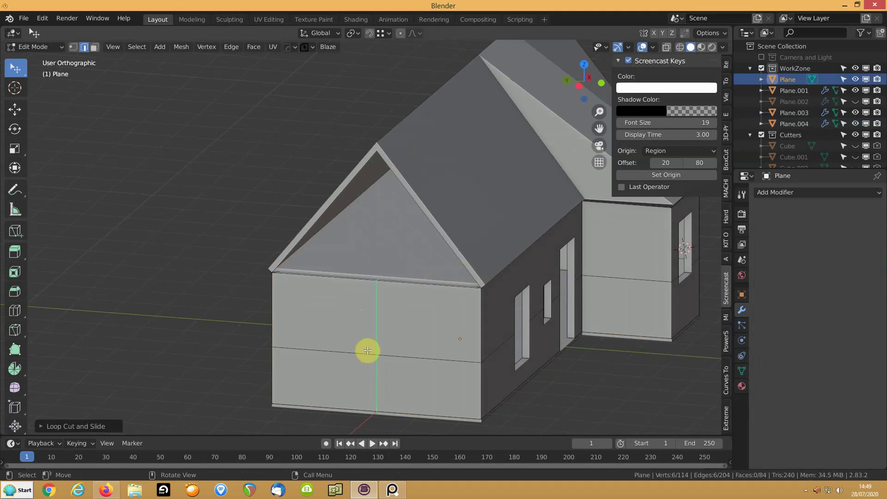
# - Raise the top centre edge of that end wall about 2.98 m along Z to fill the gable up to the ridge
pyautogui.click(379, 278)
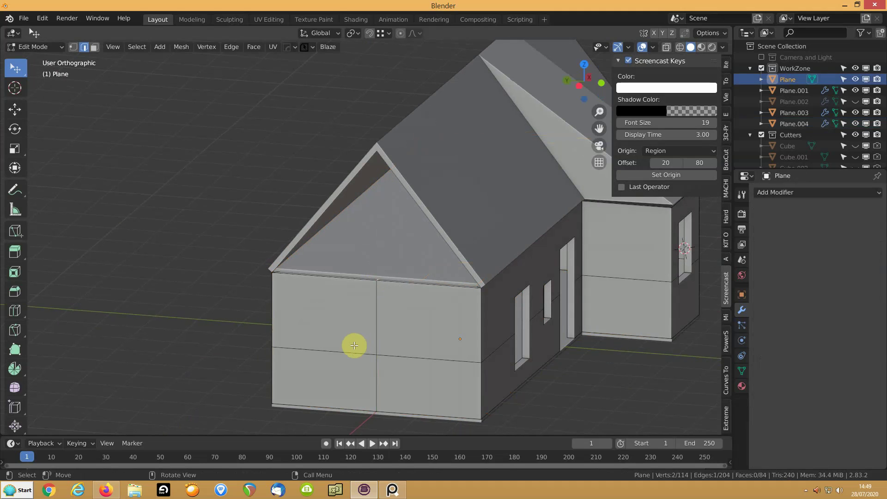
pyautogui.press('g')
pyautogui.press('z')
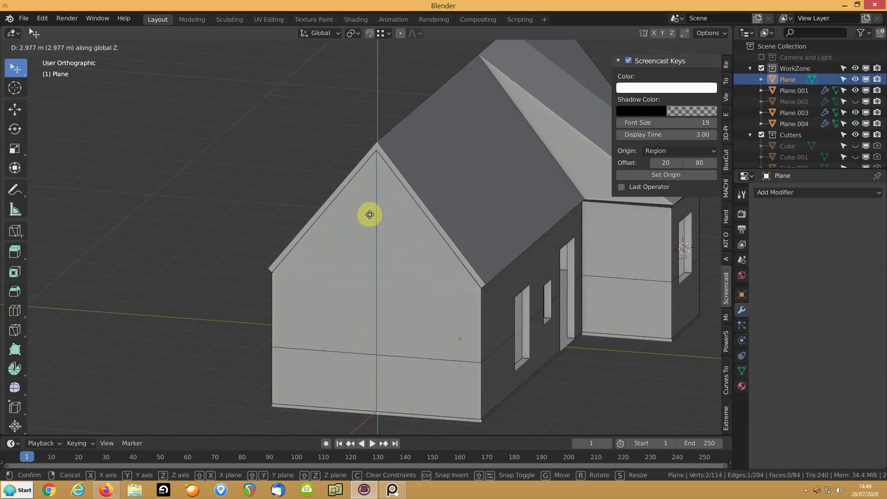
pyautogui.click(370, 215)
# - Add a centred vertical loop cut to the opposite gable end wall
pyautogui.moveTo(515, 224); pyautogui.dragTo(311, 214, button='middle')
pyautogui.keyDown('shift'); pyautogui.moveTo(316, 329); pyautogui.dragTo(350, 267, button='middle'); pyautogui.keyUp('shift')
pyautogui.hotkey('ctrl', 'r')
pyautogui.click(350, 291)
pyautogui.rightClick(346, 291)
# - Raise the opposite end wall's top centre edge along Z up to the roof ridge and finish editing the walls
pyautogui.click(345, 242)
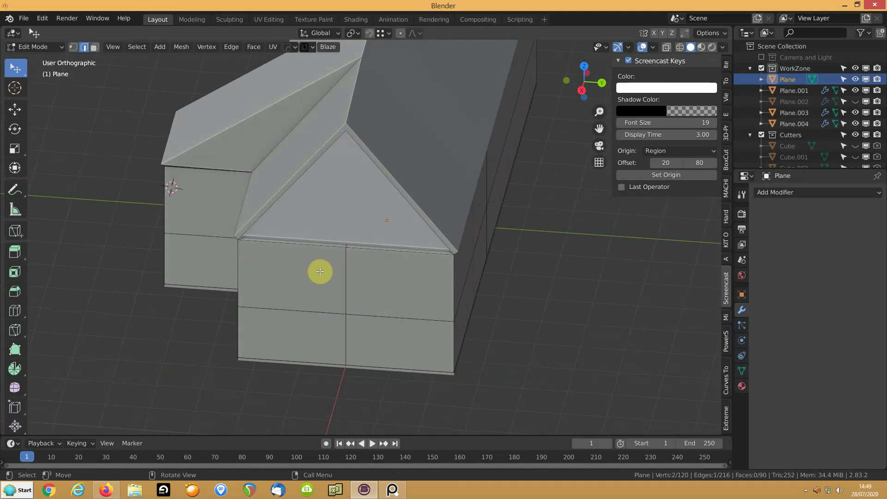
pyautogui.moveTo(293, 340); pyautogui.dragTo(309, 305, button='middle')
pyautogui.press('g')
pyautogui.press('z')
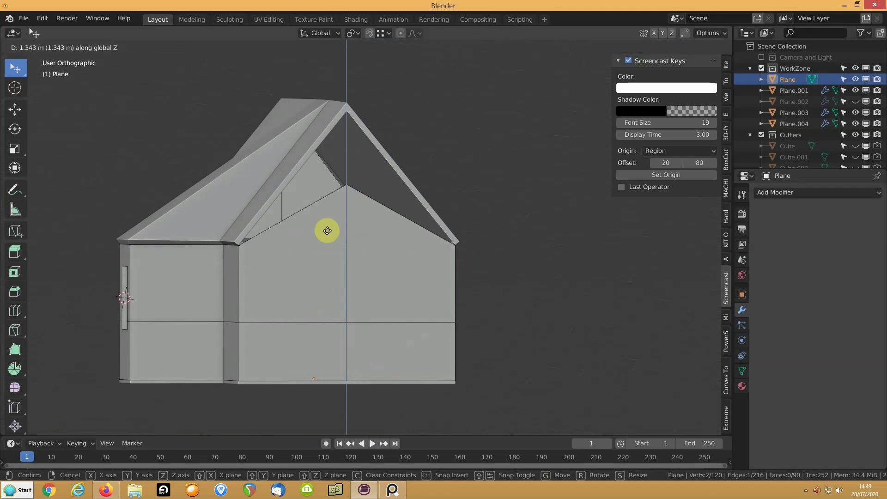
pyautogui.click(328, 171)
pyautogui.moveTo(257, 204); pyautogui.dragTo(272, 247, button='middle')
pyautogui.keyDown('shift'); pyautogui.moveTo(198, 256); pyautogui.dragTo(261, 289, button='middle'); pyautogui.keyUp('shift')
pyautogui.press('Tab')
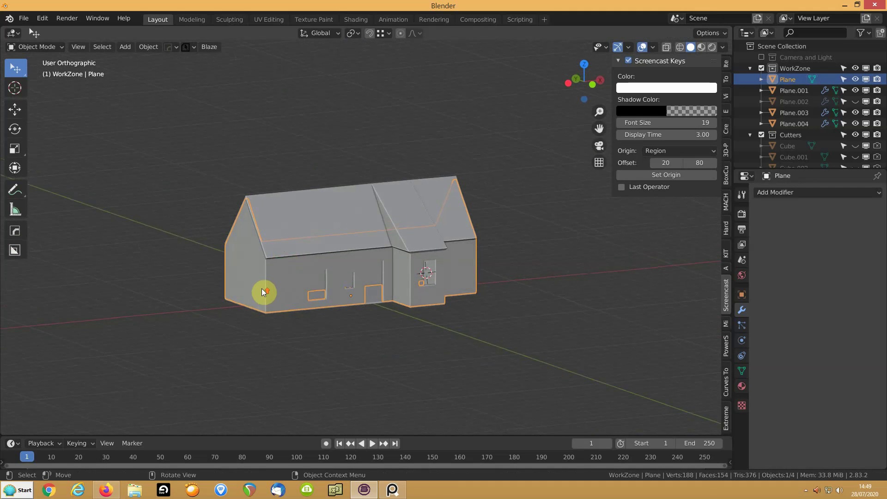
# - Shade the walls smooth and enable Auto Smooth at 30°
pyautogui.scroll(3, 261, 289)
pyautogui.rightClick(261, 288)
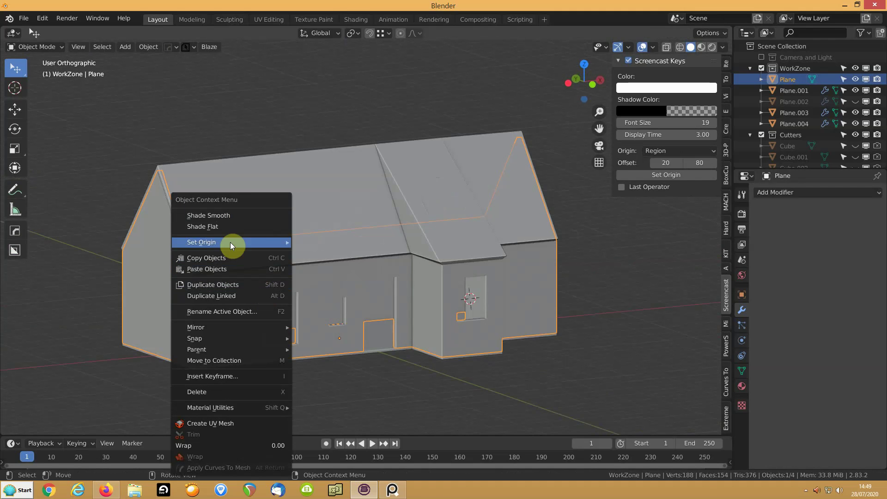
pyautogui.click(217, 216)
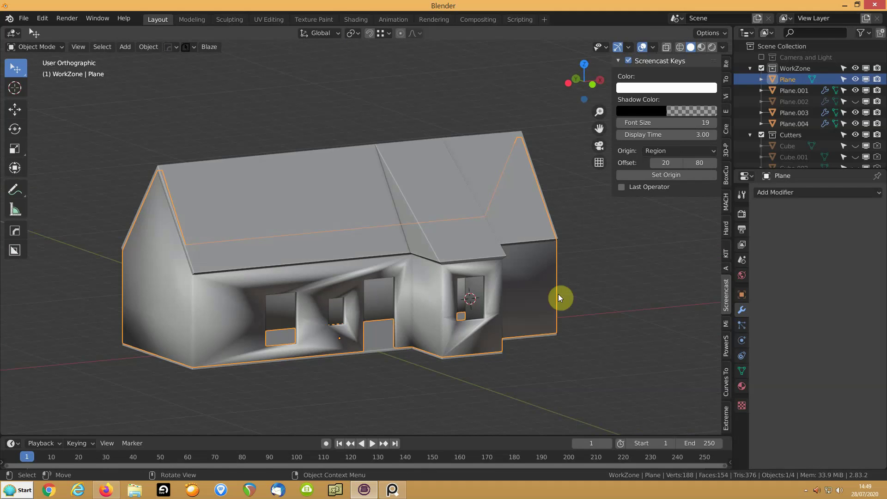
pyautogui.click(740, 374)
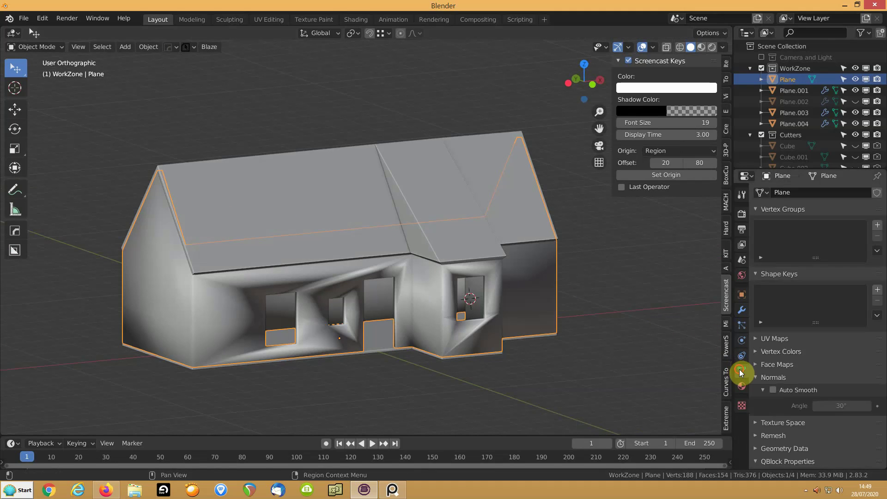
pyautogui.click(774, 390)
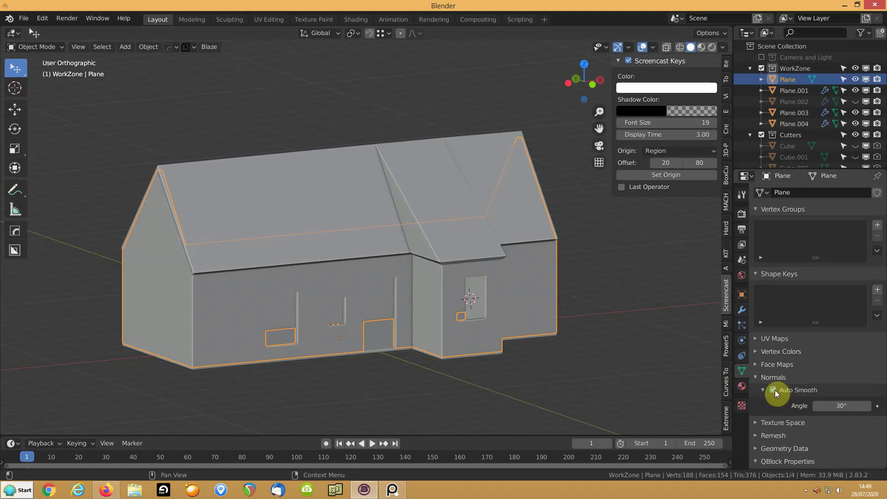
# - Shade the roof smooth and enable Auto Smooth at 30° for it
pyautogui.click(443, 238)
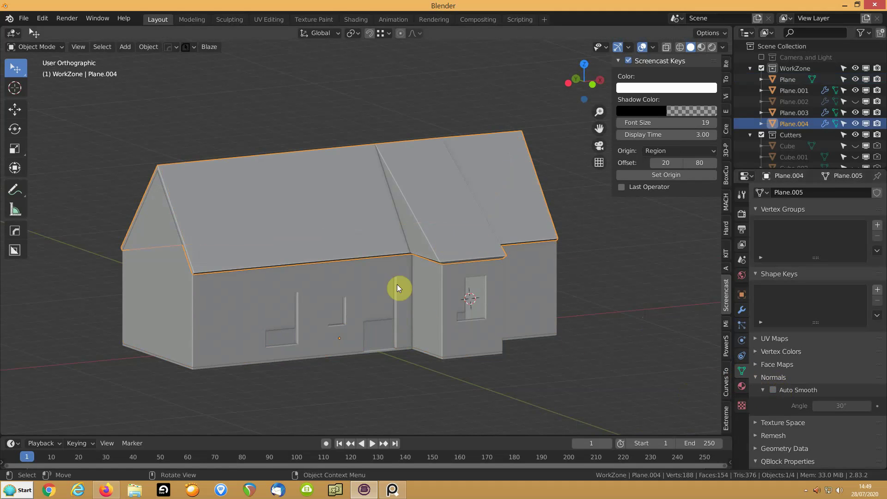
pyautogui.rightClick(361, 274)
pyautogui.click(329, 216)
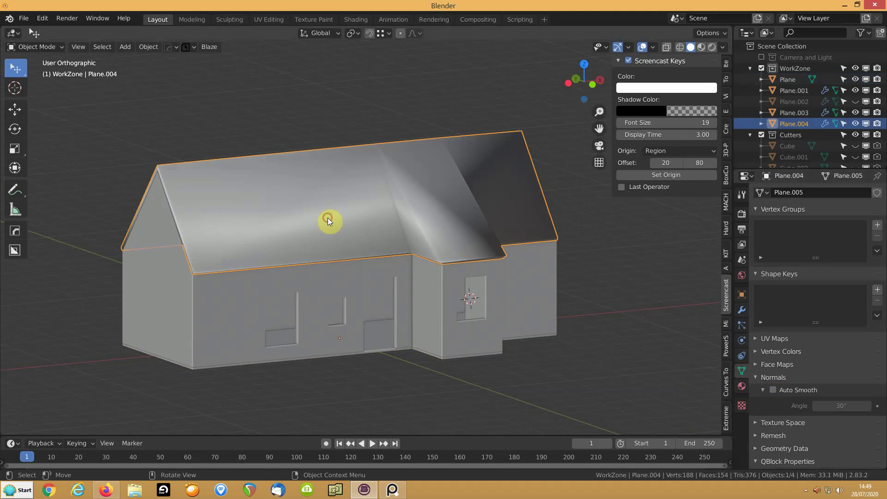
pyautogui.click(773, 390)
# - Apply the Solidify modifier on the flat ceiling slab beneath the roof
pyautogui.moveTo(454, 345)
pyautogui.mouseDown(button='middle')
pyautogui.moveTo(441, 336)
pyautogui.moveTo(438, 345)
pyautogui.moveTo(389, 340)
pyautogui.moveTo(453, 341)
pyautogui.mouseUp(button='middle')
pyautogui.scroll(5, 453, 340)
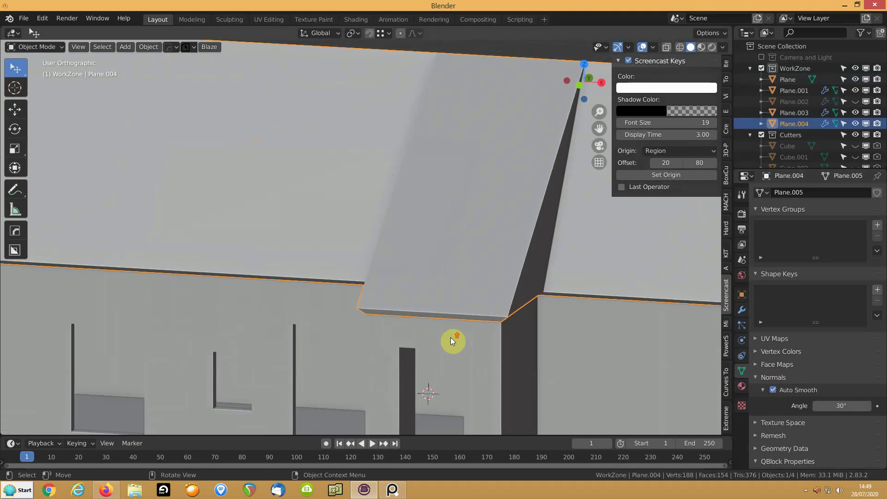
pyautogui.scroll(-6, 459, 353)
pyautogui.moveTo(470, 305); pyautogui.dragTo(431, 274, button='middle')
pyautogui.scroll(4, 351, 285)
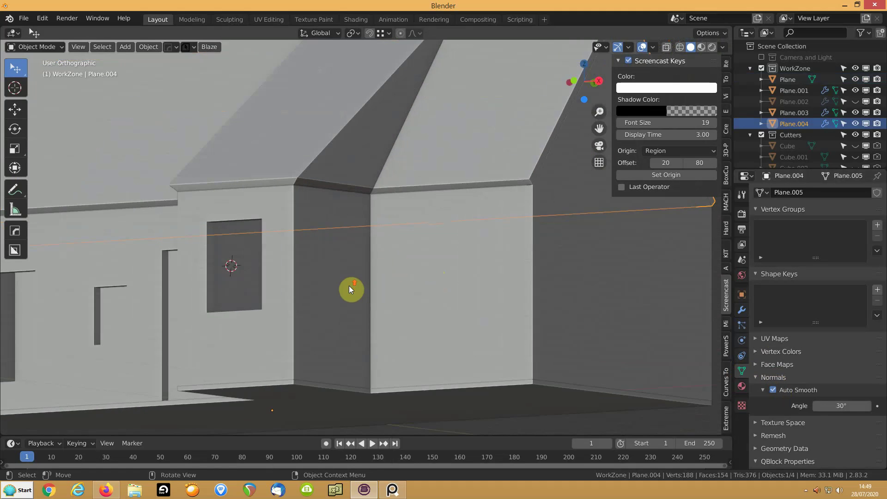
pyautogui.moveTo(306, 267)
pyautogui.mouseDown(button='middle')
pyautogui.moveTo(340, 277)
pyautogui.moveTo(296, 281)
pyautogui.mouseUp(button='middle')
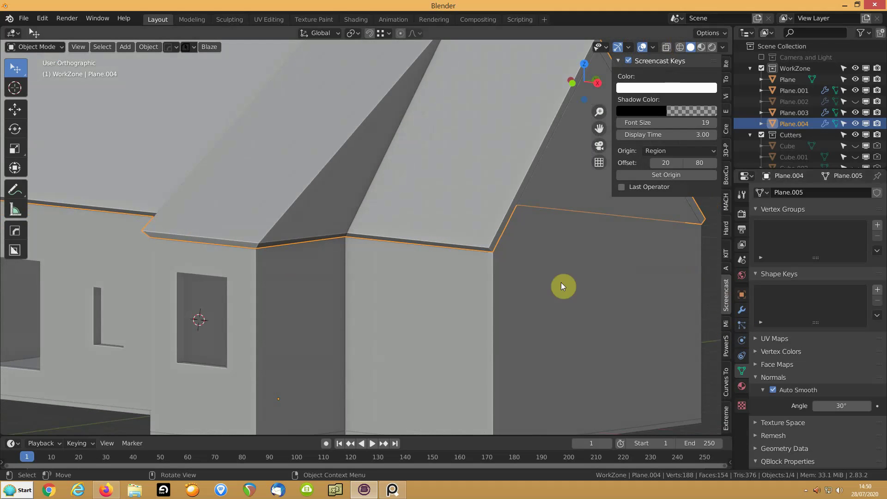
pyautogui.click(414, 201)
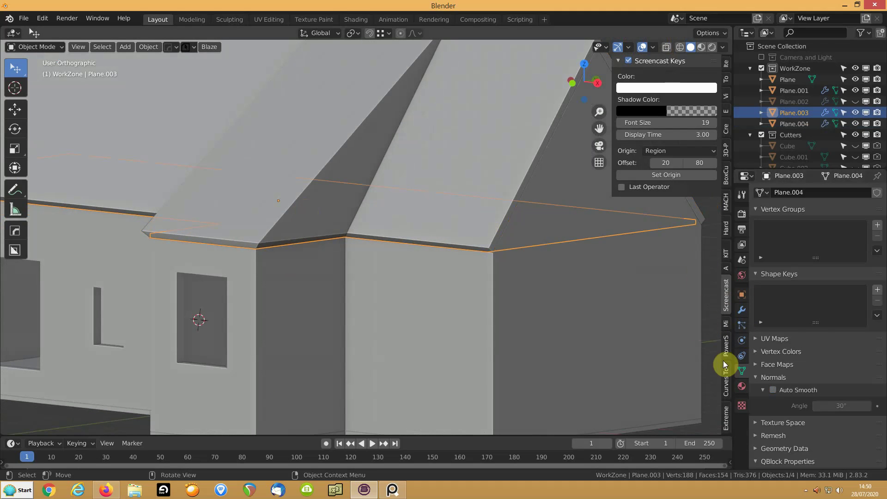
pyautogui.click(742, 311)
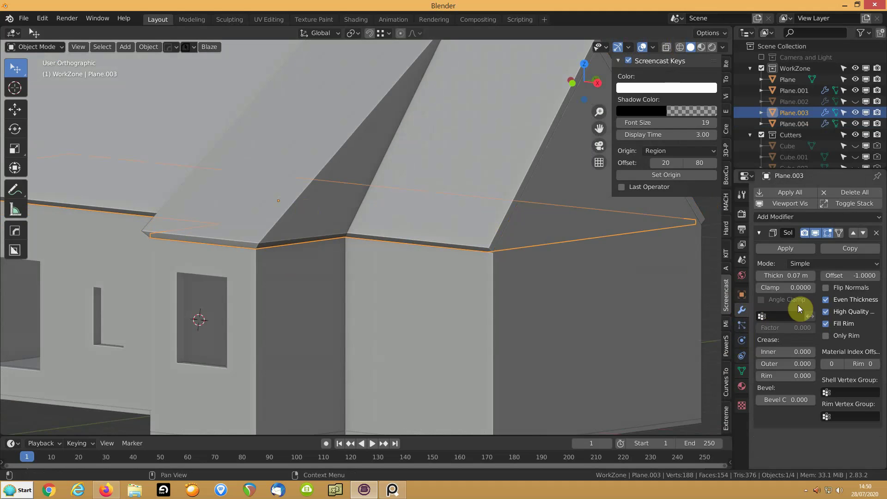
pyautogui.click(826, 287)
pyautogui.click(780, 249)
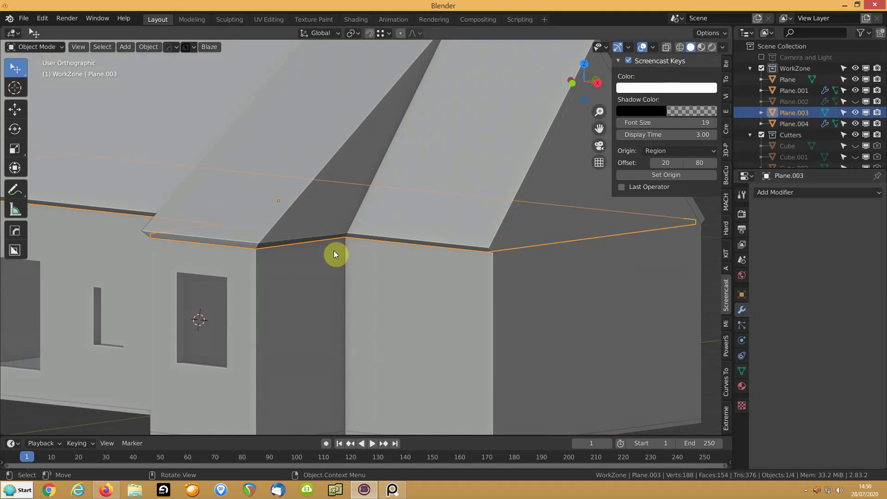
pyautogui.press('Tab')
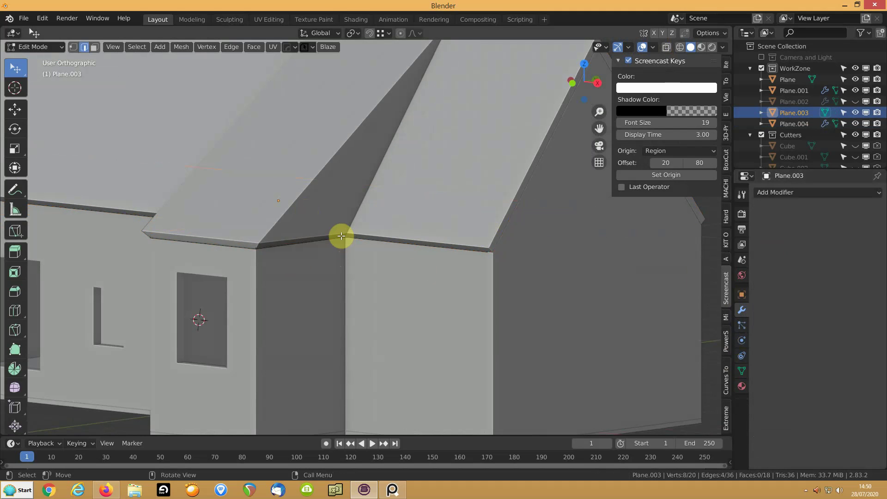
pyautogui.press('Tab')
# - Undo applying the ceiling slab's Solidify modifier
pyautogui.click(316, 232)
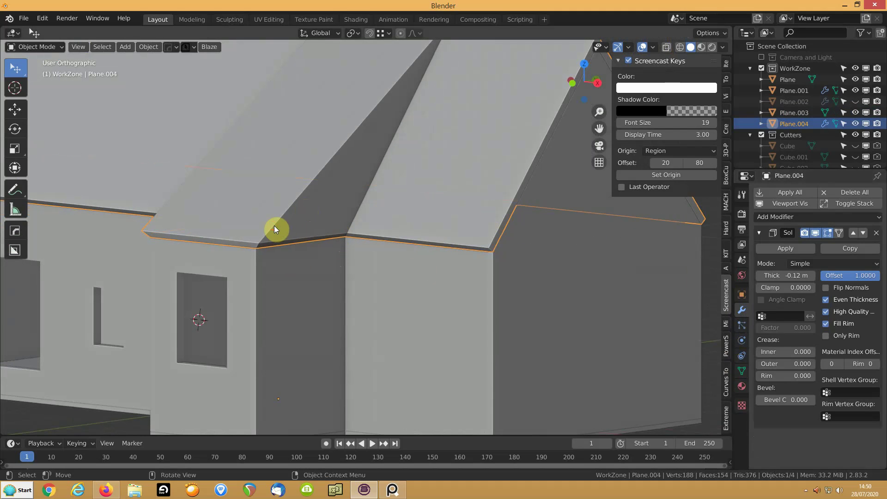
pyautogui.press('Tab')
pyautogui.click(253, 248)
pyautogui.moveTo(255, 249); pyautogui.dragTo(345, 255, button='middle')
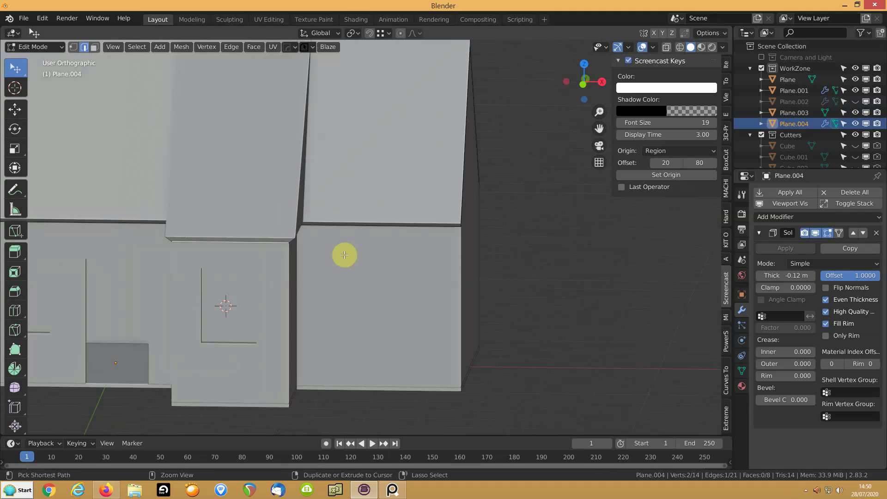
pyautogui.press('Tab')
pyautogui.click(345, 255)
pyautogui.press('Tab')
pyautogui.press('Tab')
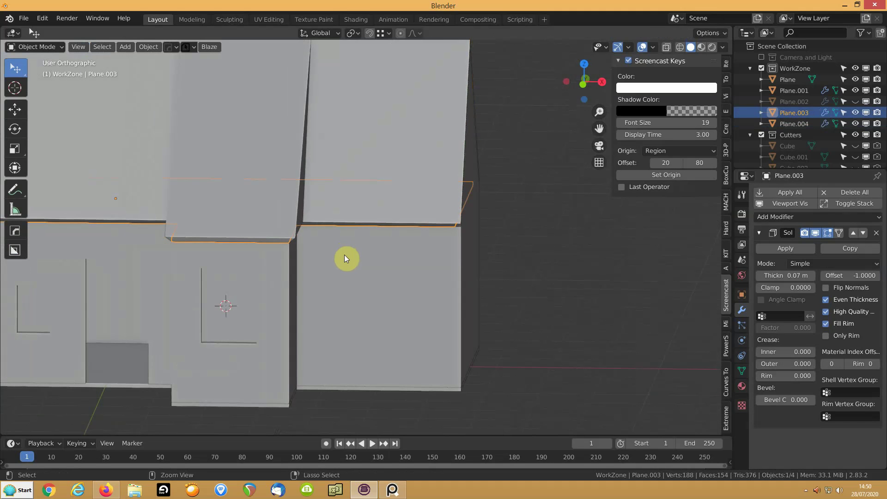
# - Apply the Solidify modifier on the roof and open the roof mesh for editing
pyautogui.click(390, 205)
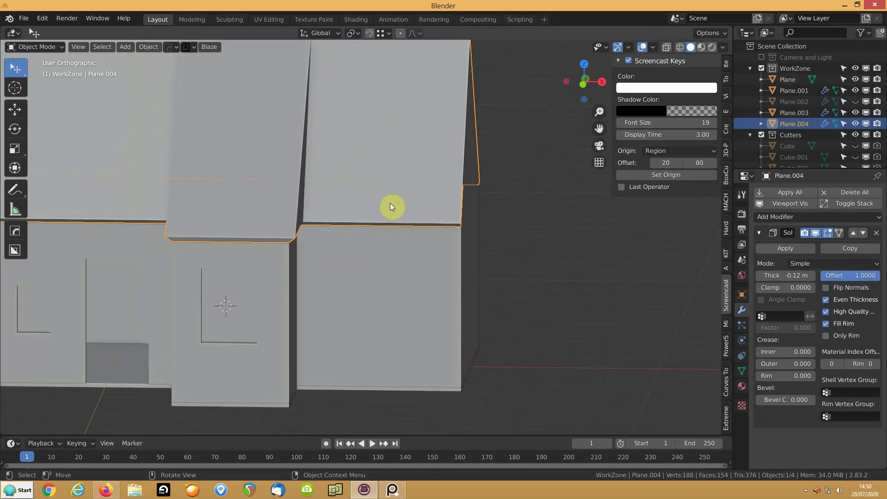
pyautogui.click(790, 248)
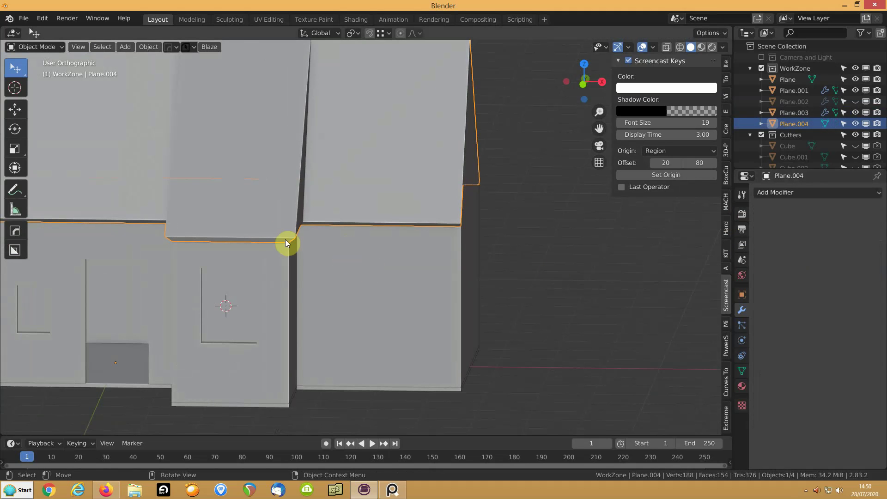
pyautogui.press('Tab')
pyautogui.scroll(4, 338, 273)
pyautogui.moveTo(389, 300); pyautogui.dragTo(315, 287, button='middle')
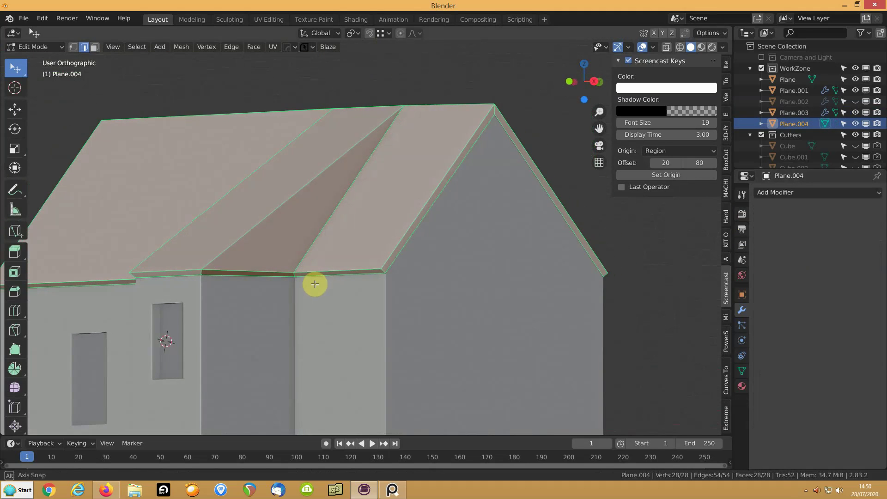
# - Lower the upper edge of the eaves on the window side of the roof by about 0.08 m along Z
pyautogui.keyDown('alt'); pyautogui.click(189, 270); pyautogui.keyUp('alt')
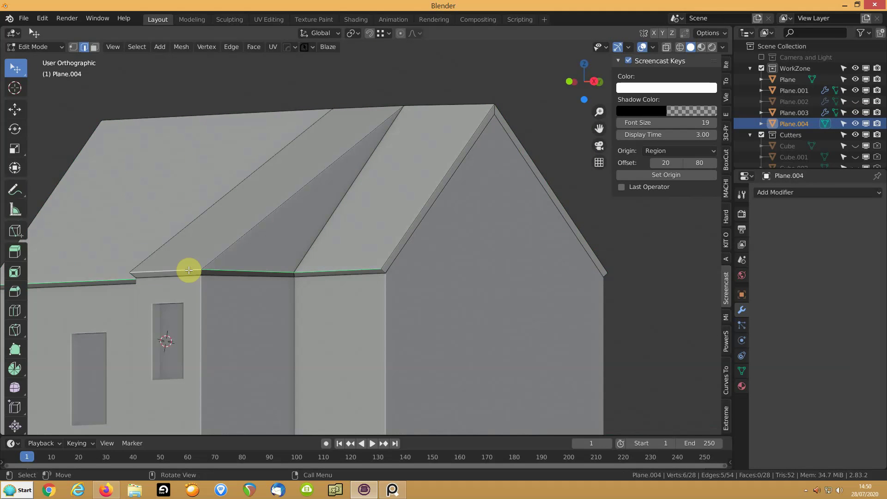
pyautogui.press('g')
pyautogui.press('z')
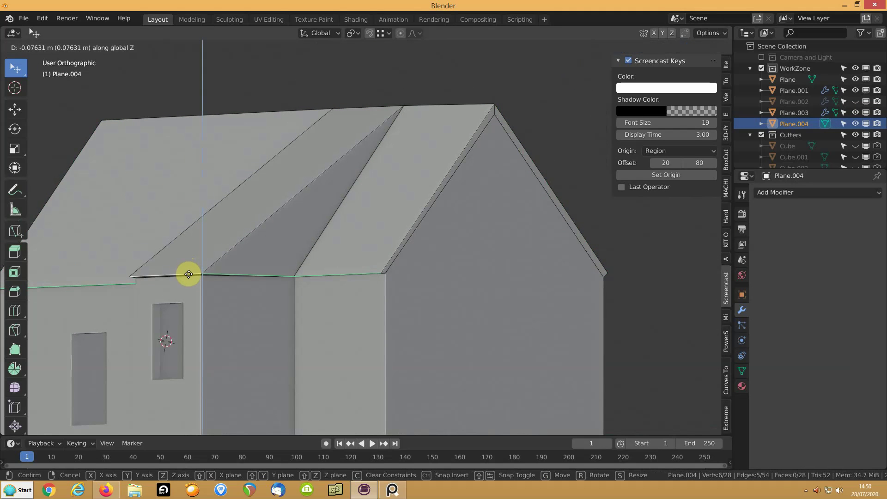
pyautogui.click(189, 274)
# - Lower the upper eave edge along the building's rear side by about 0.08 m along Z
pyautogui.moveTo(580, 249); pyautogui.dragTo(516, 261, button='middle')
pyautogui.keyDown('alt'); pyautogui.click(514, 259); pyautogui.keyUp('alt')
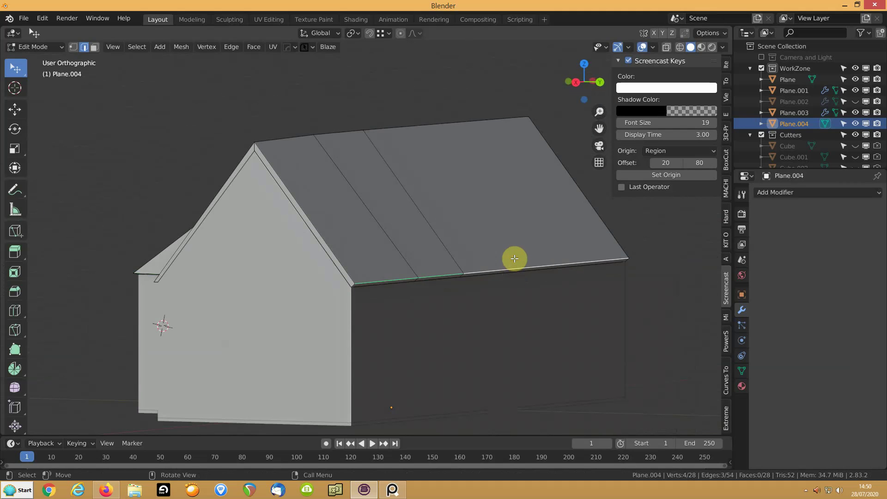
pyautogui.press('g')
pyautogui.press('z')
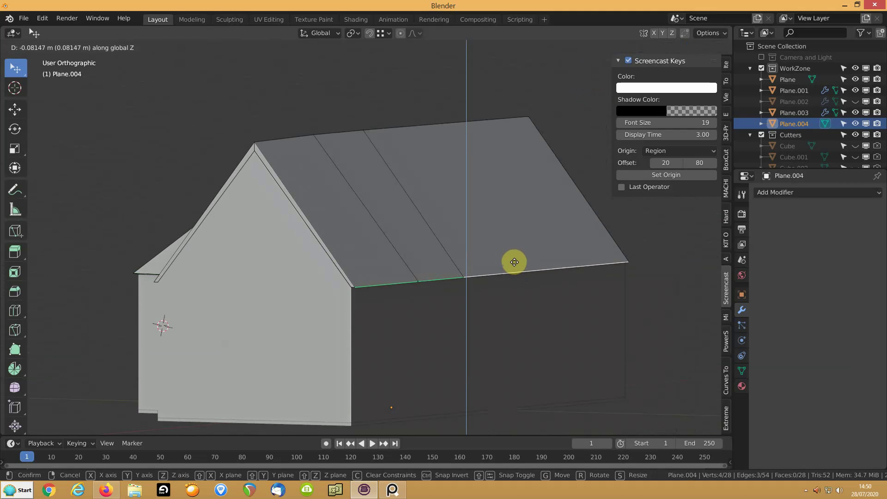
pyautogui.click(514, 262)
# - Shift the rear eave edge slightly outward along the Y axis and finish editing the roof mesh
pyautogui.moveTo(405, 283); pyautogui.dragTo(438, 283, button='middle')
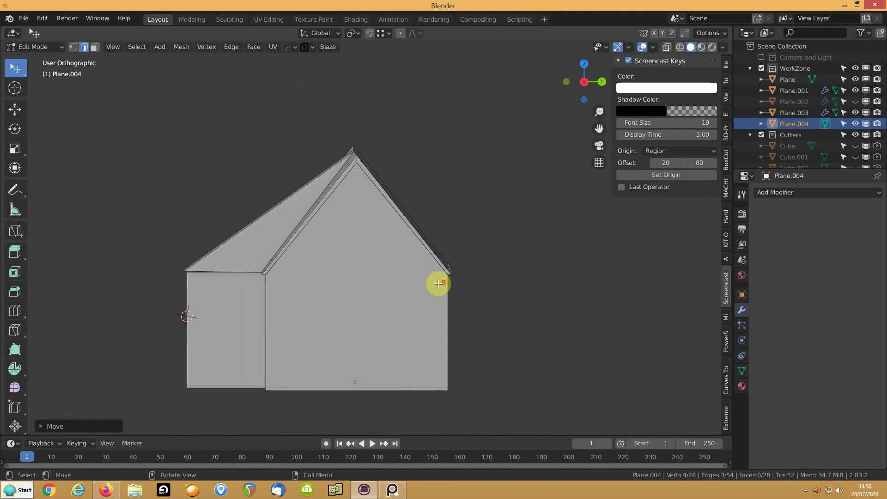
pyautogui.press('g')
pyautogui.press('y')
pyautogui.press('Escape')
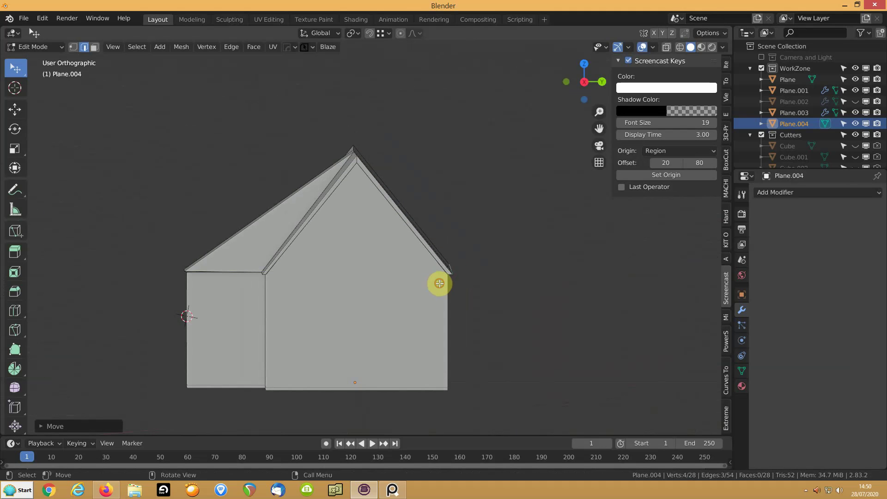
pyautogui.moveTo(359, 267); pyautogui.dragTo(376, 430, button='middle')
pyautogui.press('Tab')
# - Switch to the reference image viewer to examine the cottage's chimneys and return to Blender
pyautogui.scroll(-3, 346, 296)
pyautogui.click(392, 490)
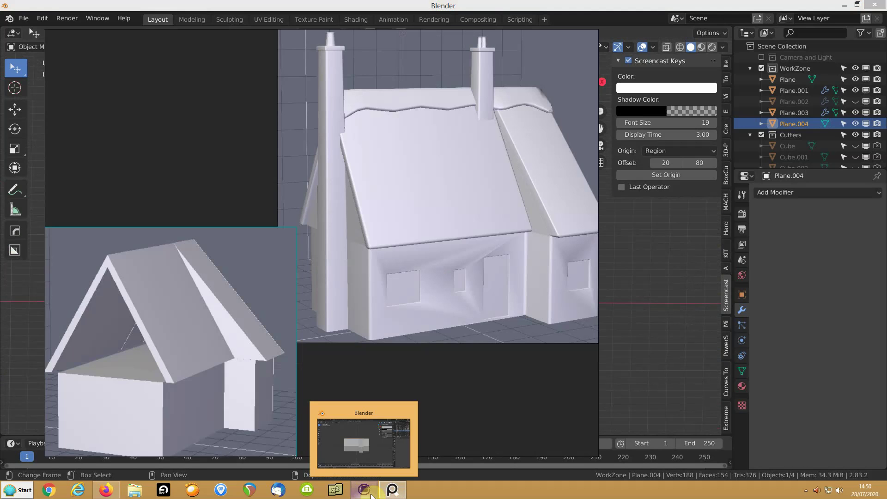
pyautogui.click(371, 492)
pyautogui.moveTo(220, 296); pyautogui.dragTo(292, 339, button='middle')
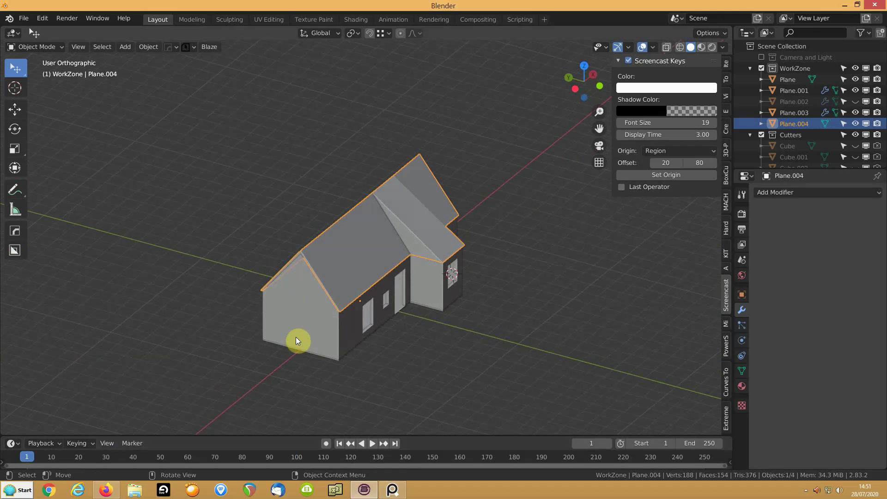
# - Add a cube and, in front view, move it about 10 m in negative X beside the gable end, resting on the ground
pyautogui.hotkey('shift', 'a')
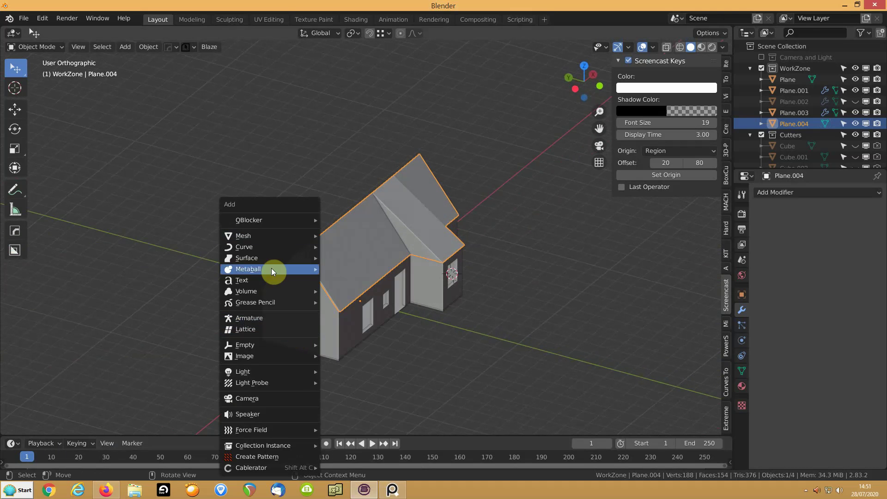
pyautogui.moveTo(254, 239)
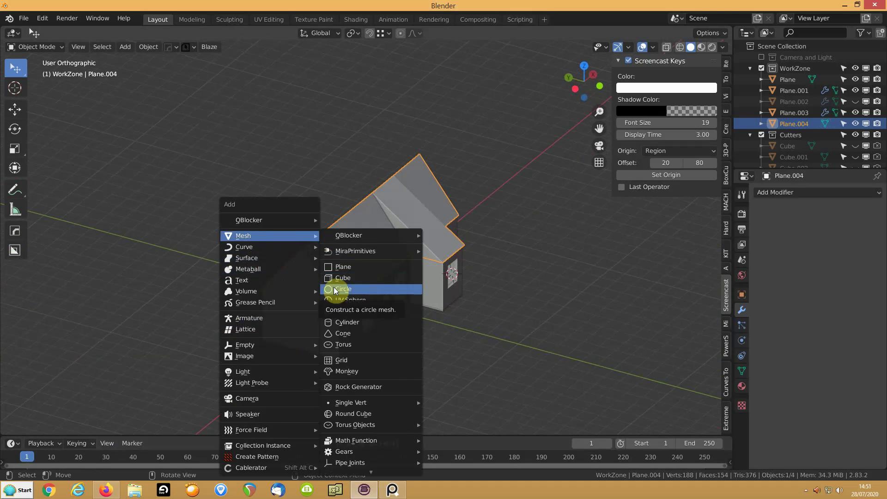
pyautogui.click(323, 278)
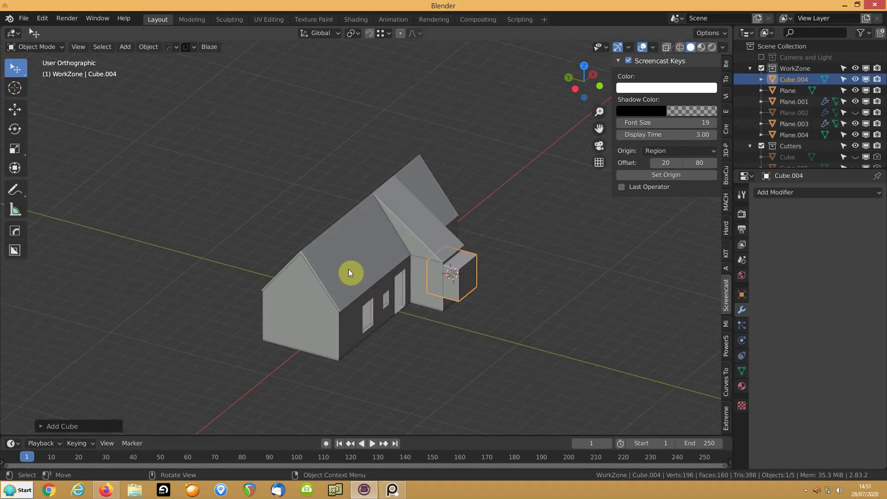
pyautogui.press('KP_1')
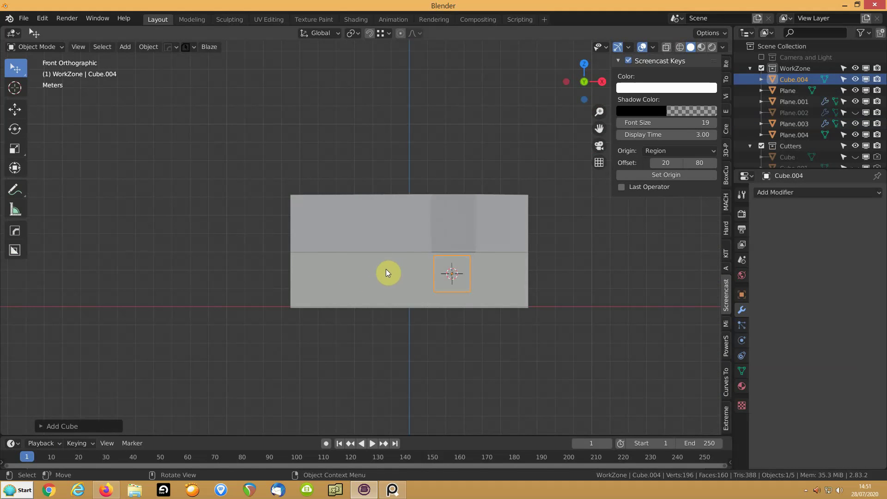
pyautogui.press('g')
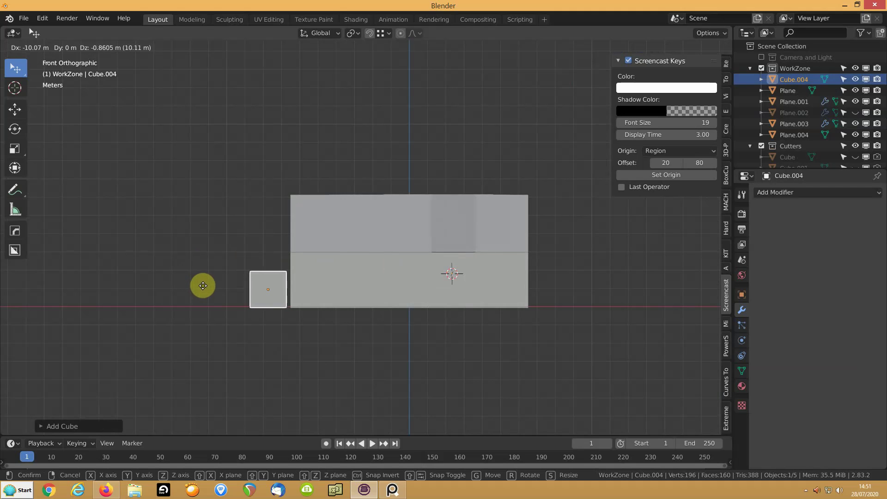
pyautogui.click(205, 285)
# - Move the cube about 4.48 m along Y to line it up with the roof ridge
pyautogui.press('KP_3')
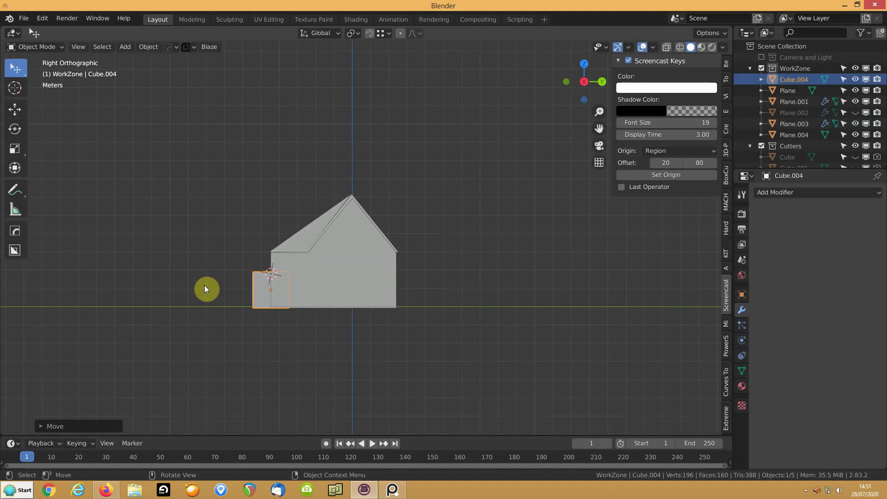
pyautogui.press('ctrl+KP_3')
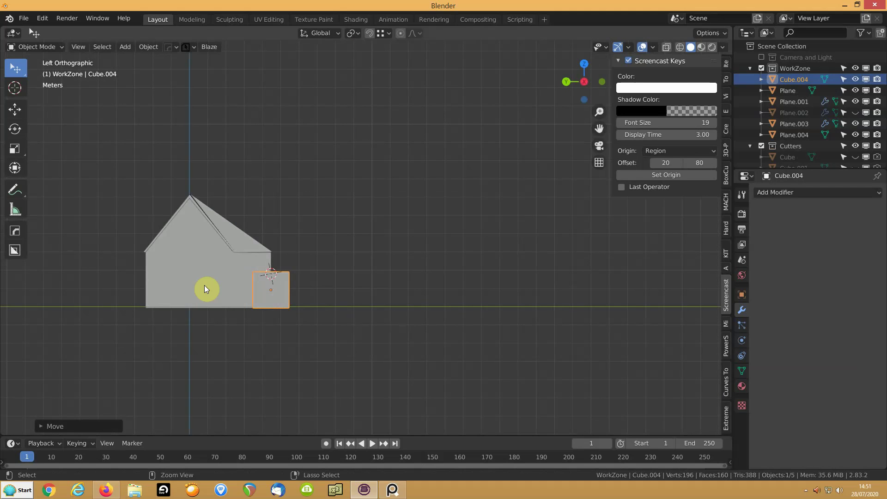
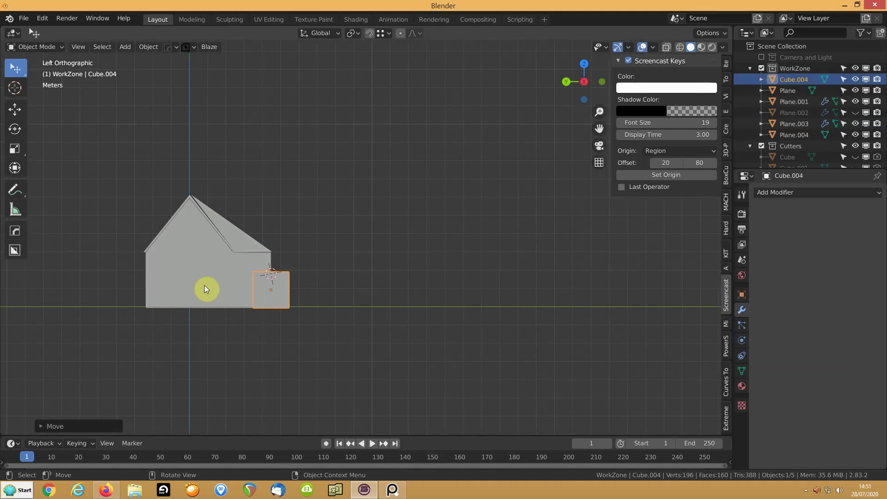
pyautogui.press('g')
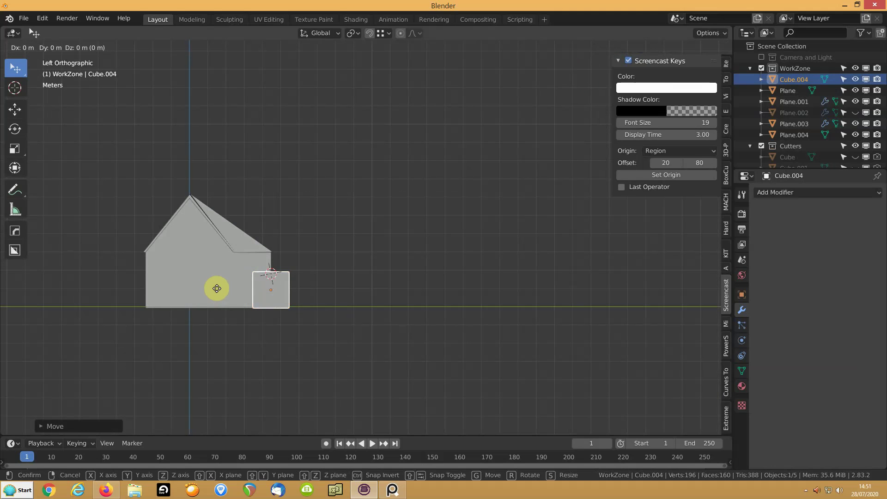
pyautogui.press('y')
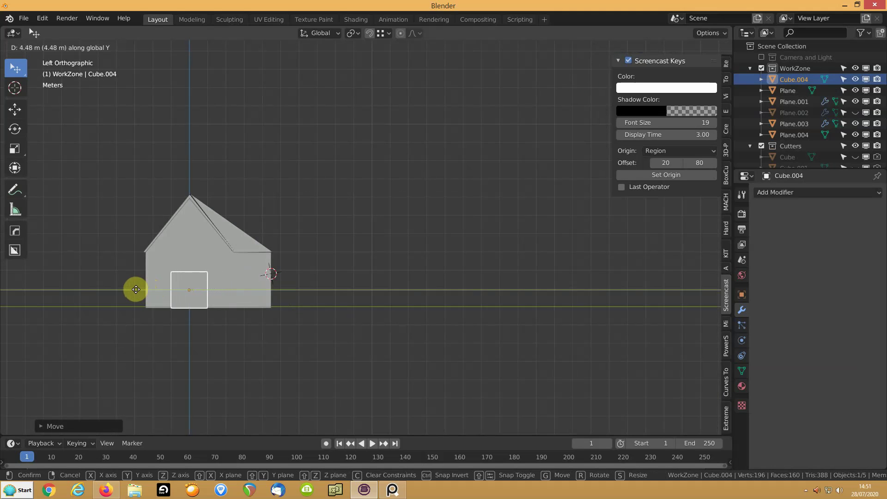
pyautogui.click(135, 289)
pyautogui.moveTo(301, 265); pyautogui.dragTo(232, 302, button='middle')
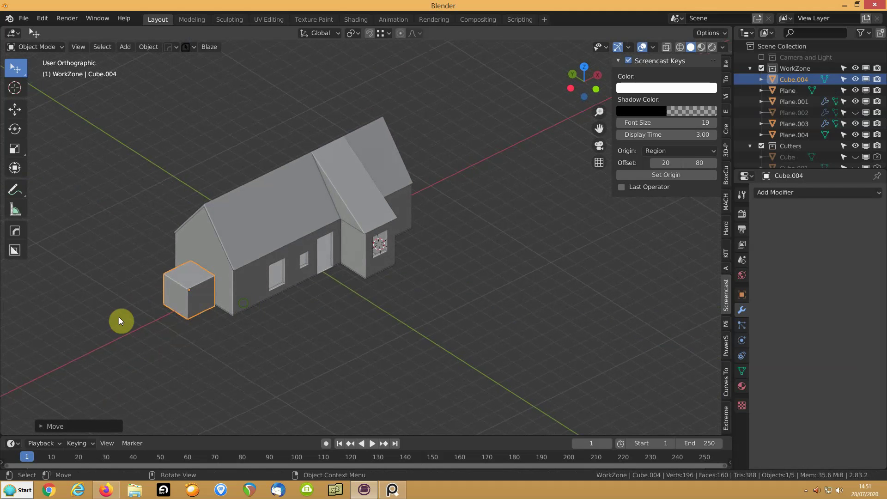
# - Scale the cube's mesh to about 0.58 in X and Y, keeping its height
pyautogui.press('Tab')
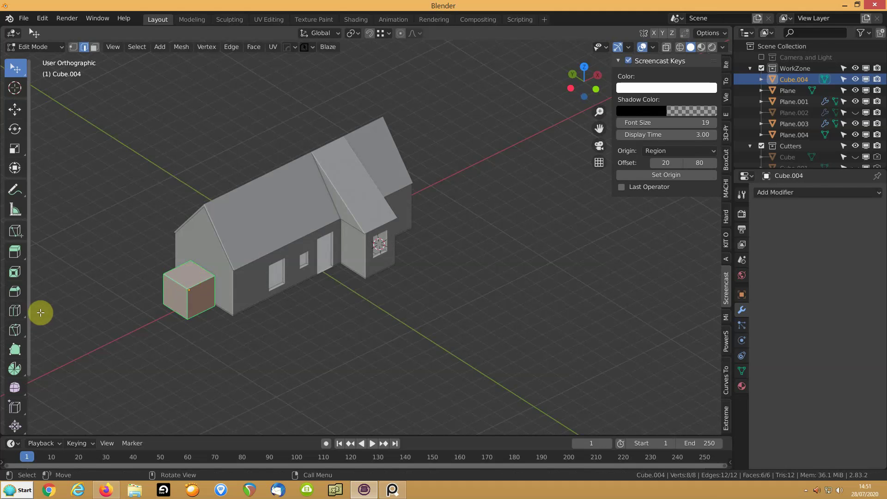
pyautogui.press('s')
pyautogui.hotkey('shift', 'z')
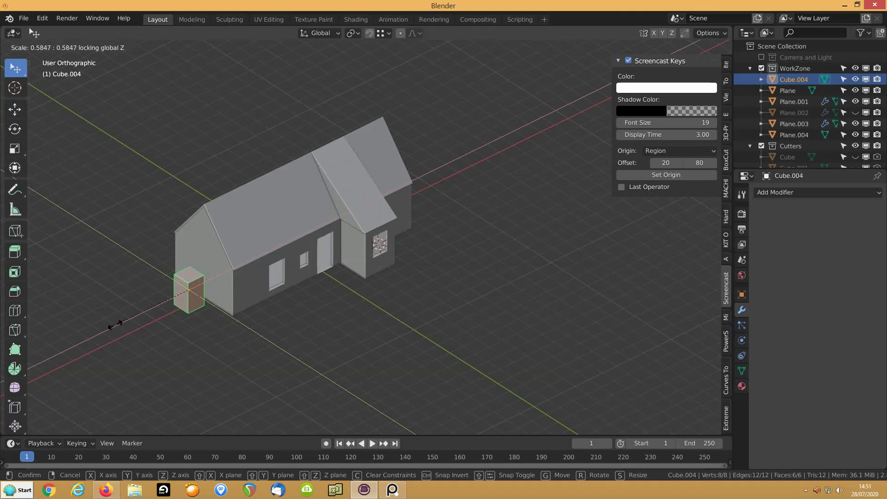
pyautogui.click(119, 323)
pyautogui.moveTo(174, 317); pyautogui.dragTo(126, 312, button='middle')
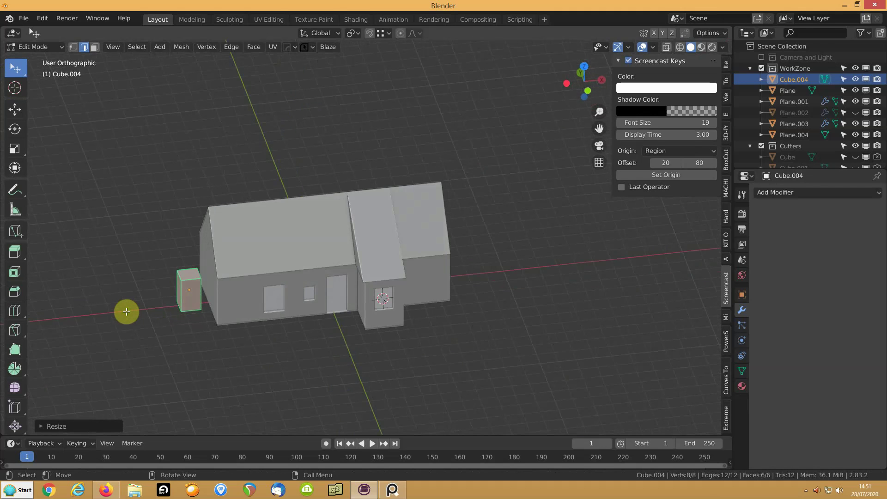
# - Move the narrowed block along X until it sits against the gable wall
pyautogui.press('Tab')
pyautogui.press('g')
pyautogui.press('x')
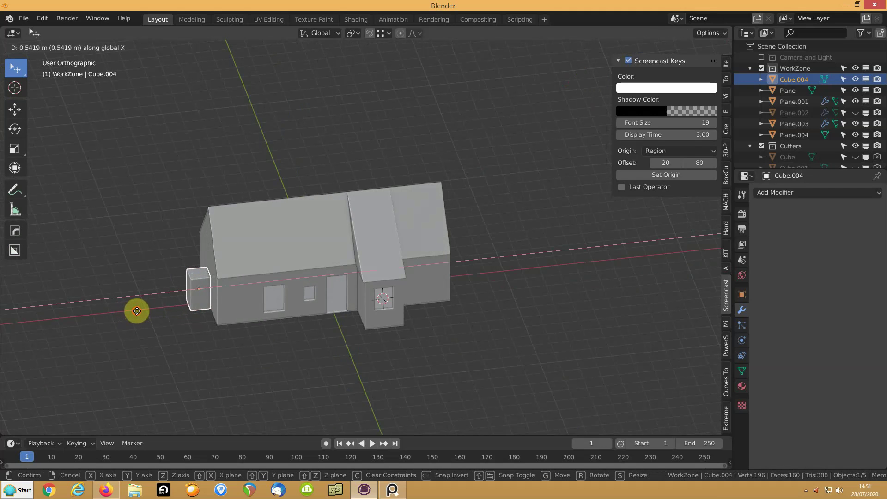
pyautogui.click(133, 311)
pyautogui.moveTo(129, 313); pyautogui.dragTo(209, 310, button='middle')
pyautogui.scroll(3, 246, 290)
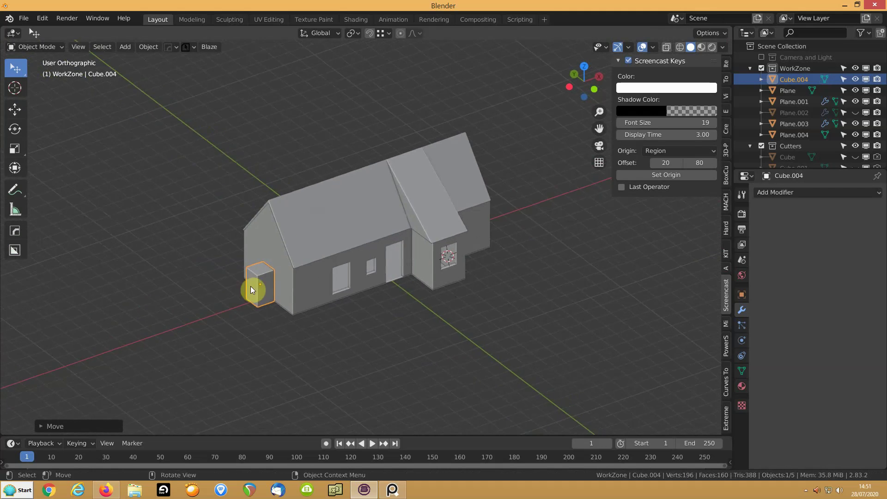
# - Raise the block's top edges along Z above the roof ridge to form a chimney stack
pyautogui.press('Tab')
pyautogui.click(182, 297)
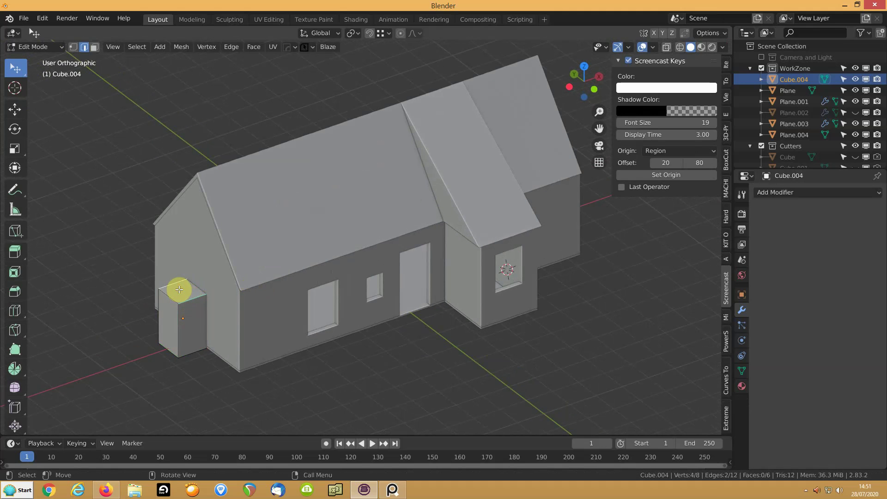
pyautogui.press('g')
pyautogui.press('z')
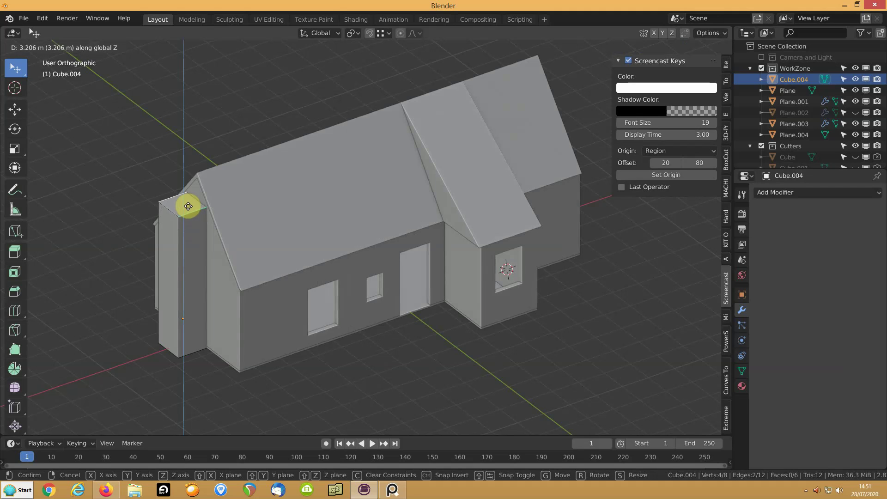
pyautogui.click(190, 153)
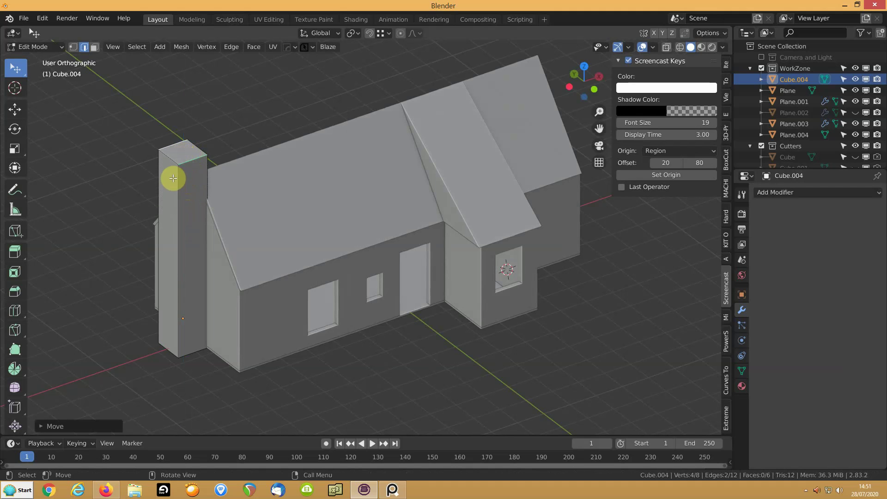
# - Add an edge loop just below the chimney's top and bevel it into a narrow band
pyautogui.scroll(6, 174, 181)
pyautogui.keyDown('shift'); pyautogui.moveTo(140, 262); pyautogui.dragTo(213, 251, button='middle'); pyautogui.keyUp('shift')
pyautogui.hotkey('ctrl', 'r')
pyautogui.click(224, 257)
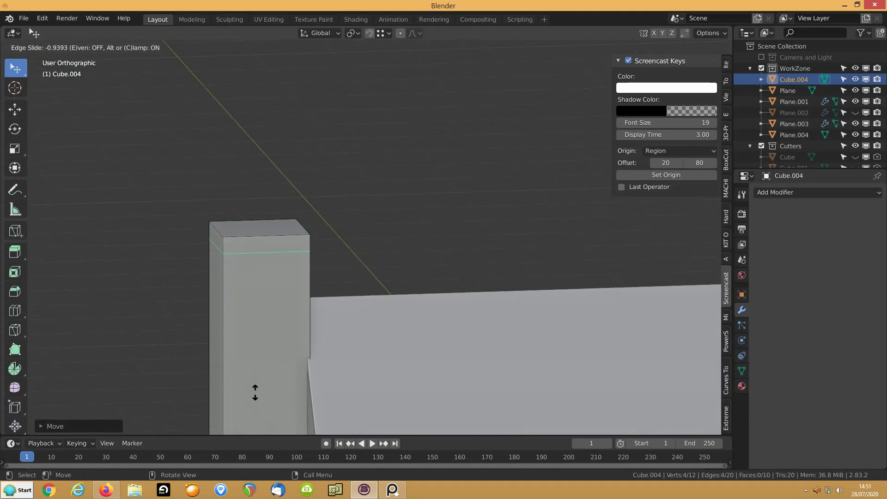
pyautogui.click(168, 327)
pyautogui.hotkey('ctrl', 'b')
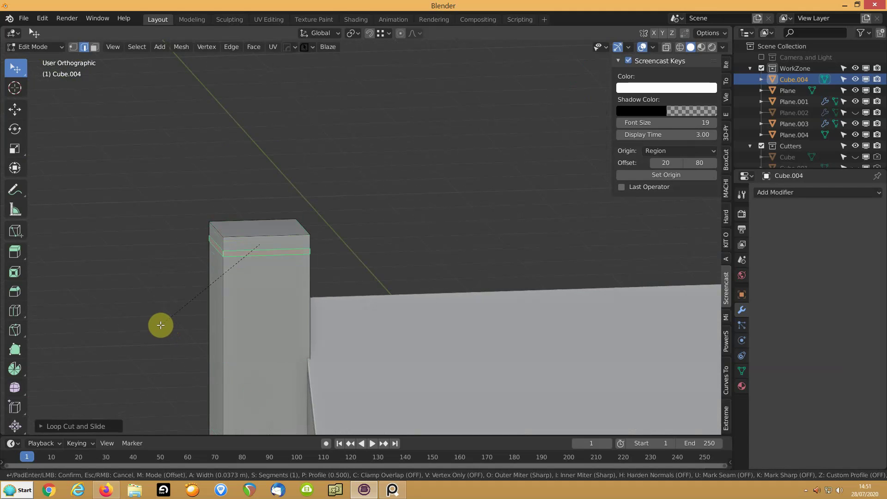
pyautogui.click(166, 322)
# - Try to extrude the narrow band outward along its normals as a collar, and undo back to the plain chimney stack
pyautogui.hotkey('alt', 'e')
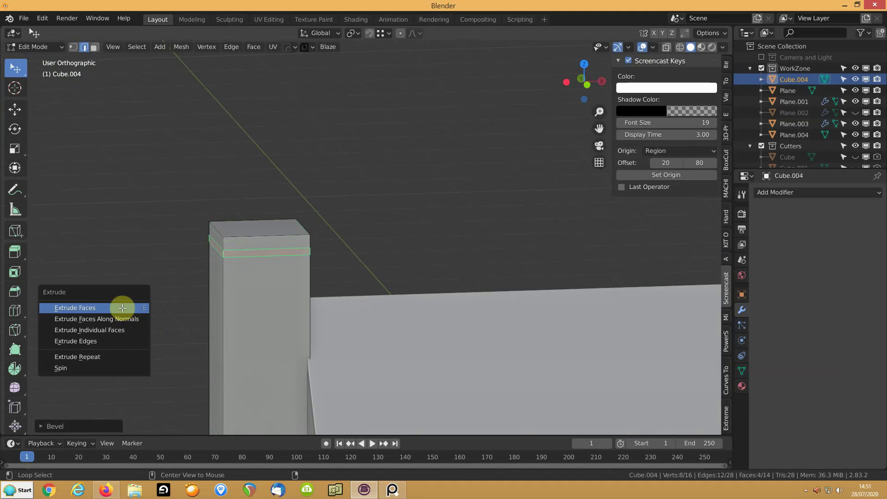
pyautogui.click(117, 317)
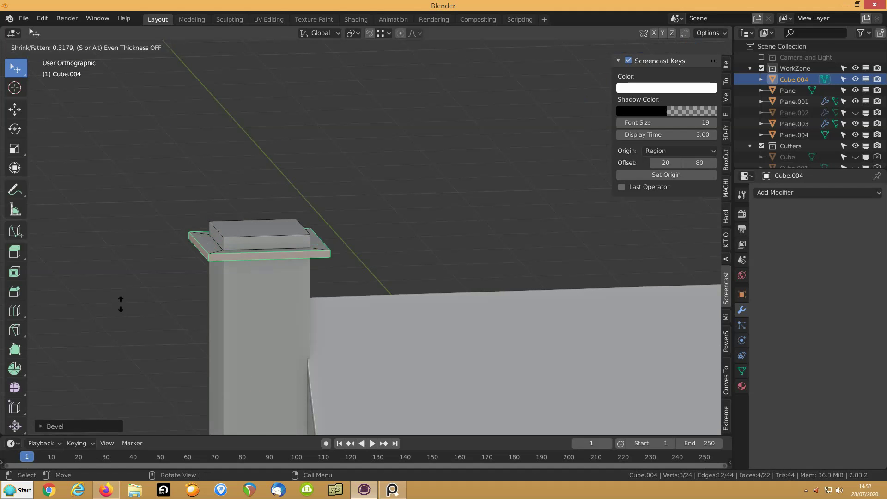
pyautogui.click(120, 308)
pyautogui.moveTo(139, 323)
pyautogui.mouseDown(button='middle')
pyautogui.moveTo(103, 311)
pyautogui.moveTo(142, 318)
pyautogui.mouseUp(button='middle')
pyautogui.hotkey('ctrl', 'z')
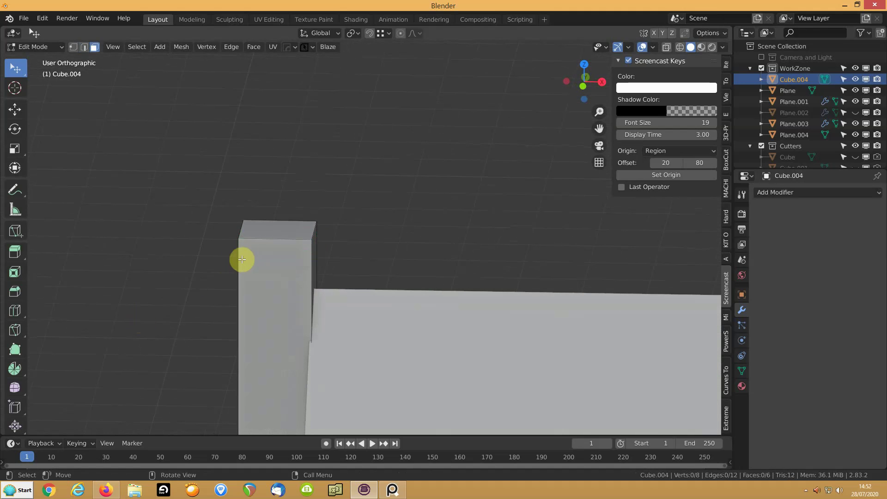
# - Lower the chimney's top face slightly along Z and extrude it upward to form a thin band
pyautogui.press('3')
pyautogui.click(261, 234)
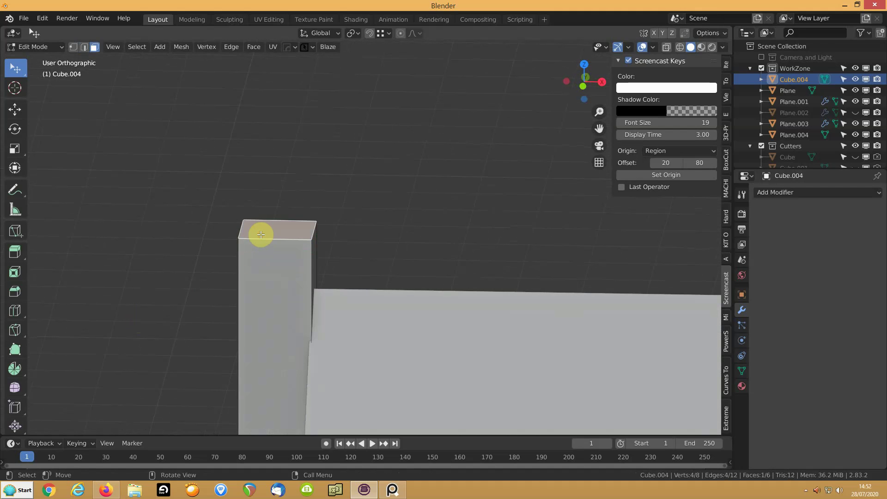
pyautogui.press('g')
pyautogui.press('z')
pyautogui.click(262, 246)
pyautogui.press('e')
pyautogui.click(263, 239)
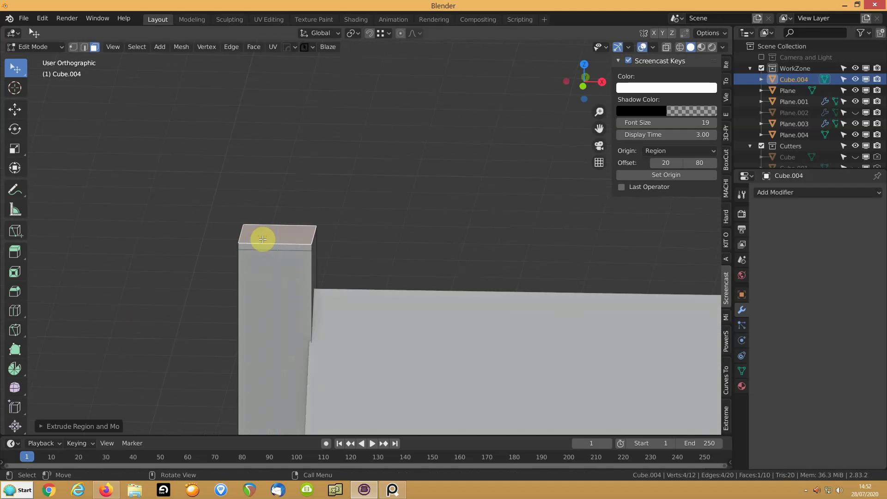
# - Extrude the thin band's side faces outward along their normals by about 0.155 to form a projecting collar
pyautogui.keyDown('alt'); pyautogui.click(239, 247); pyautogui.keyUp('alt')
pyautogui.hotkey('alt', 'e')
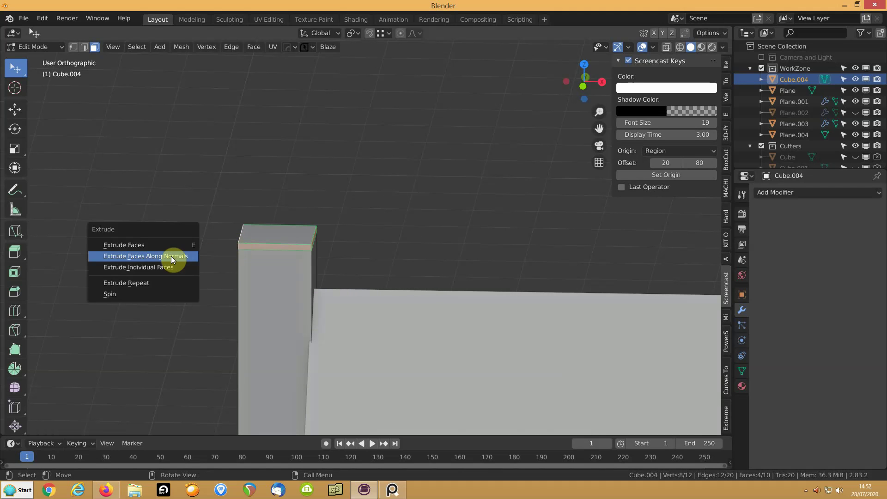
pyautogui.click(171, 256)
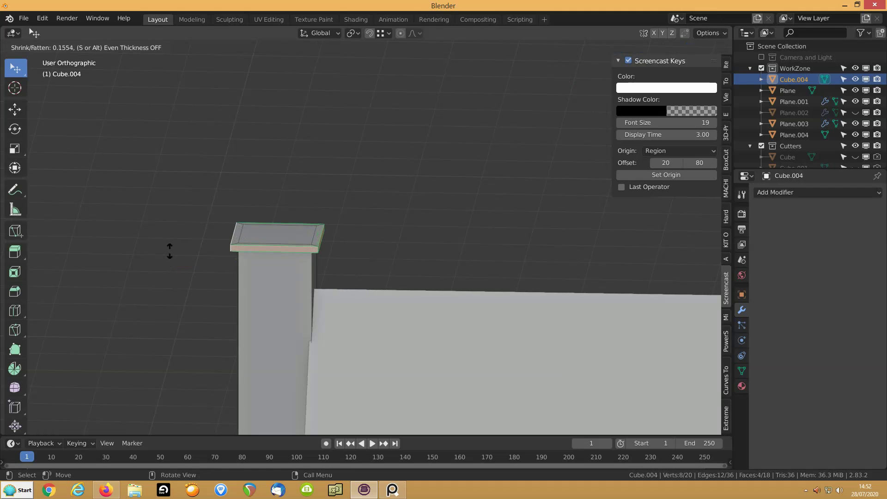
pyautogui.click(169, 250)
pyautogui.moveTo(171, 264); pyautogui.dragTo(252, 257, button='middle')
# - Snap the 3D cursor to the centre of the chimney's inner top face
pyautogui.click(256, 253)
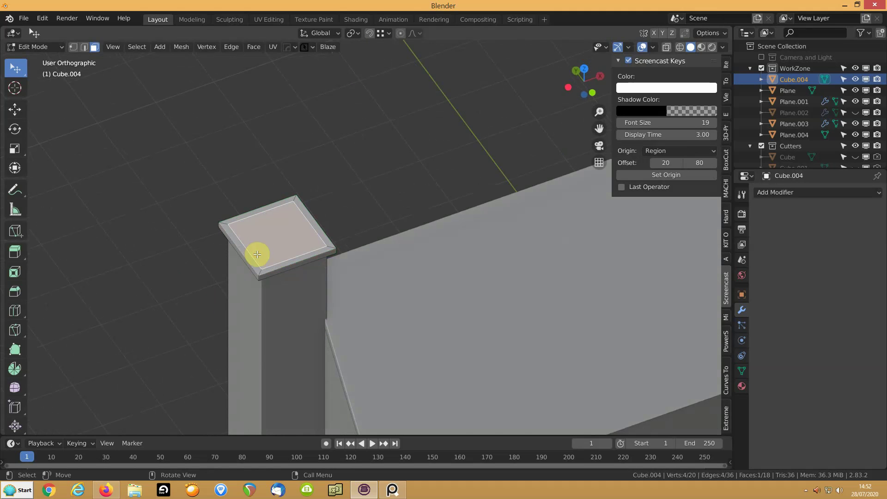
pyautogui.click(181, 47)
pyautogui.press('F3')
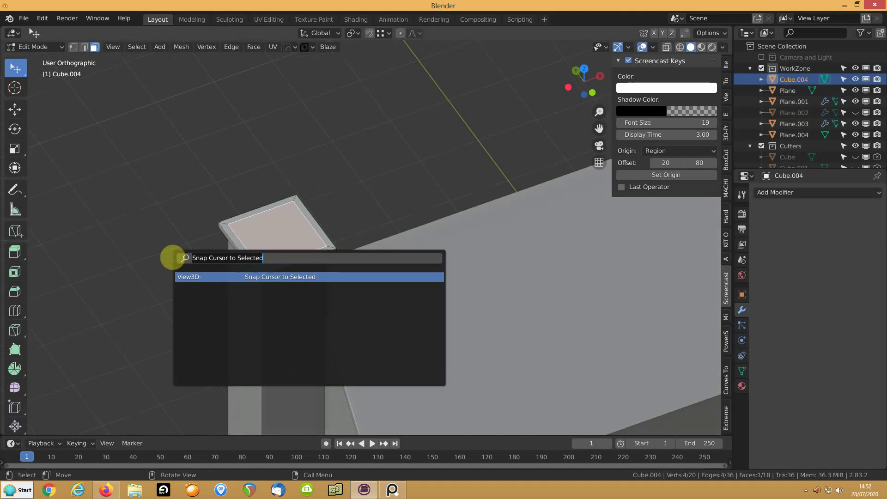
pyautogui.click(252, 277)
# - Add a cylinder at the 3D cursor and scale it down around the cursor to fit within the chimney top
pyautogui.moveTo(232, 291); pyautogui.dragTo(192, 268, button='middle')
pyautogui.hotkey('shift', 'a')
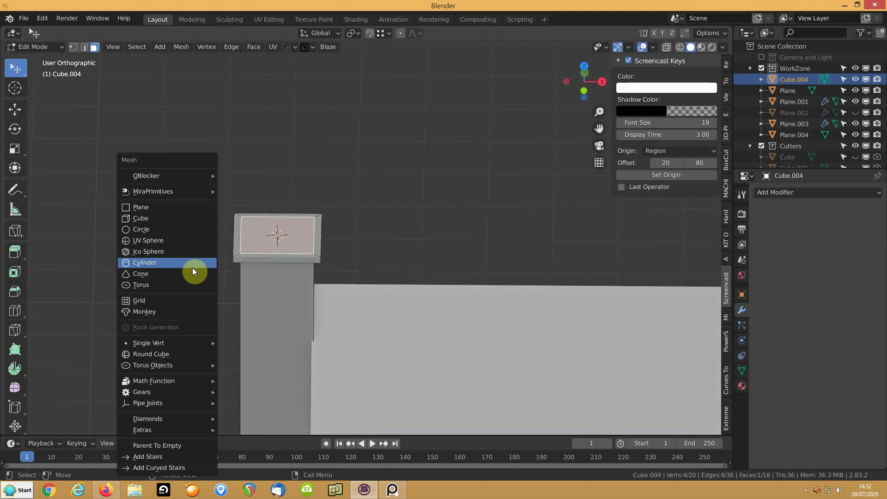
pyautogui.click(193, 271)
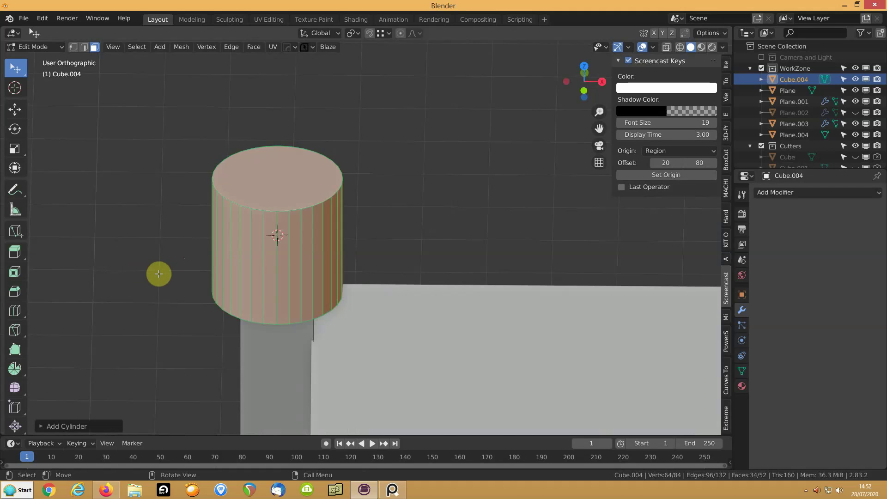
pyautogui.press('.')
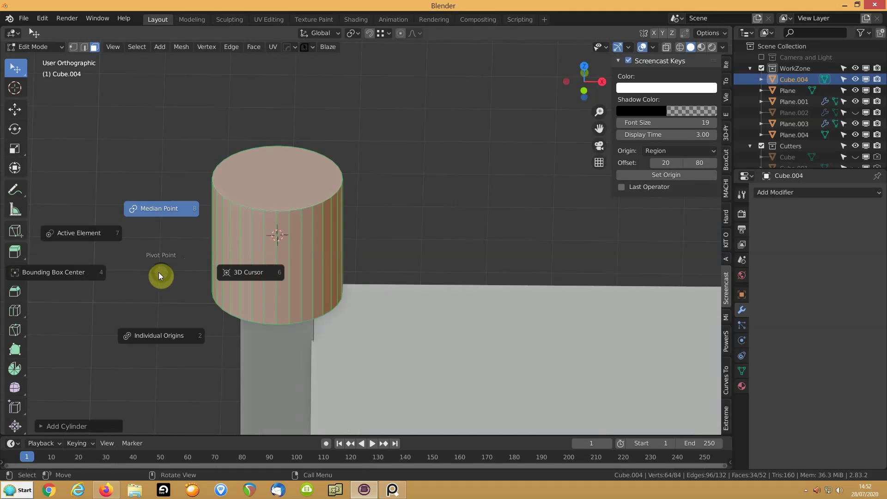
pyautogui.click(236, 276)
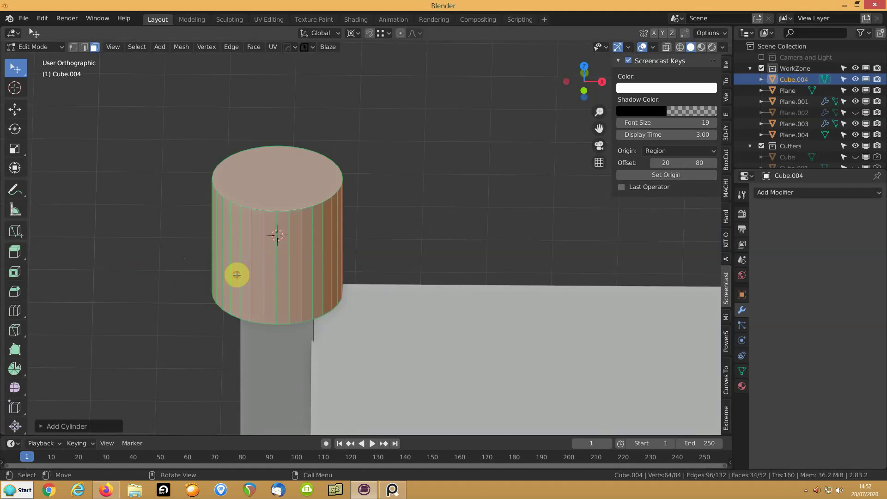
pyautogui.press('s')
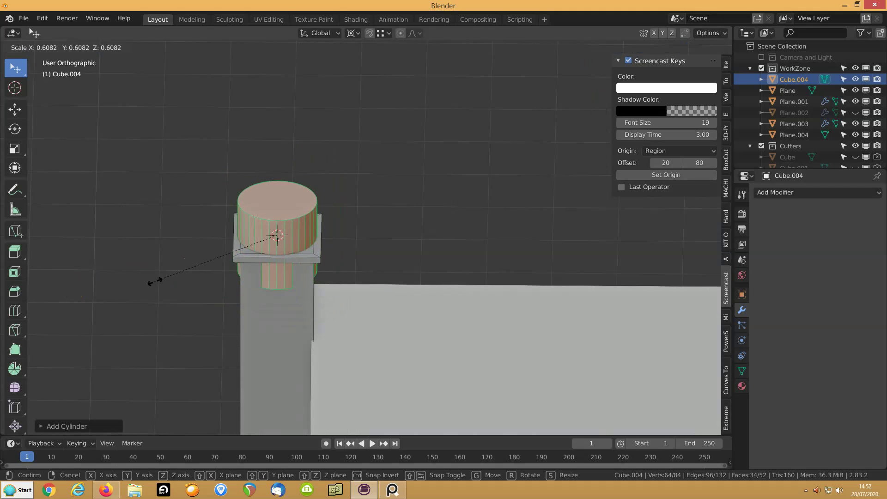
pyautogui.click(170, 280)
# - Raise the cylinder about 0.5 m along Z and scale it down further into a small chimney pot
pyautogui.press('g')
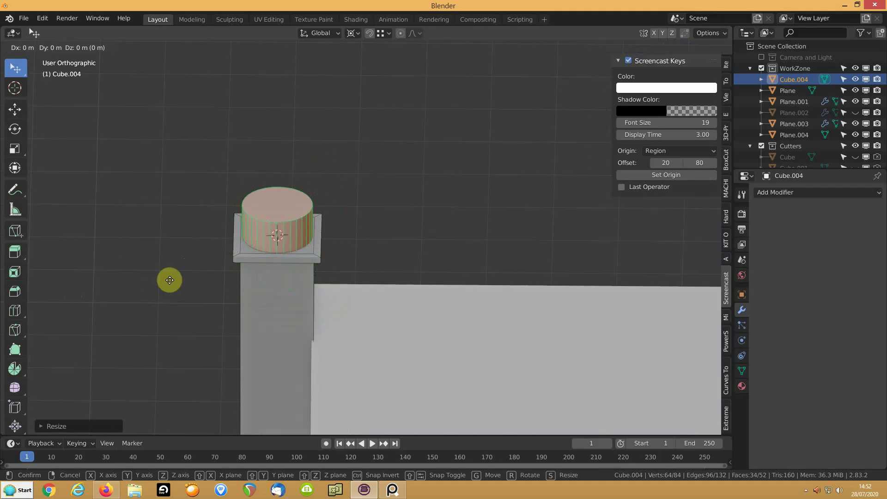
pyautogui.press('z')
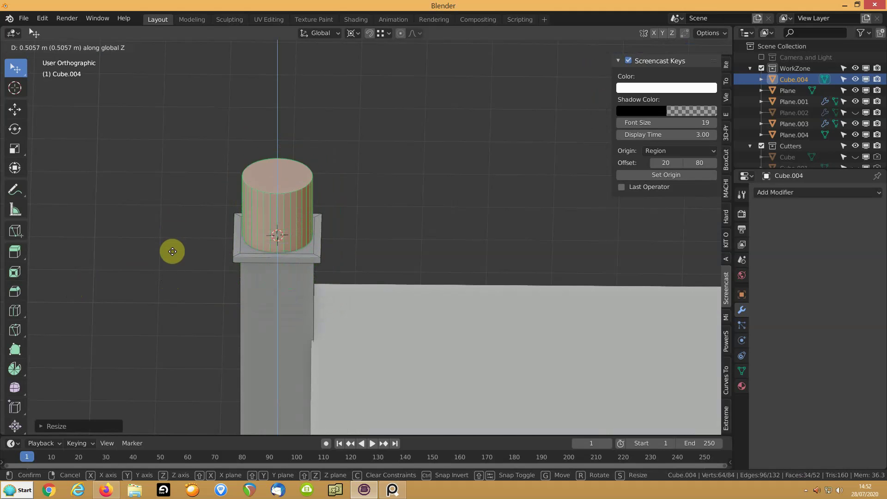
pyautogui.click(171, 250)
pyautogui.moveTo(171, 250); pyautogui.dragTo(153, 231, button='middle')
pyautogui.press('s')
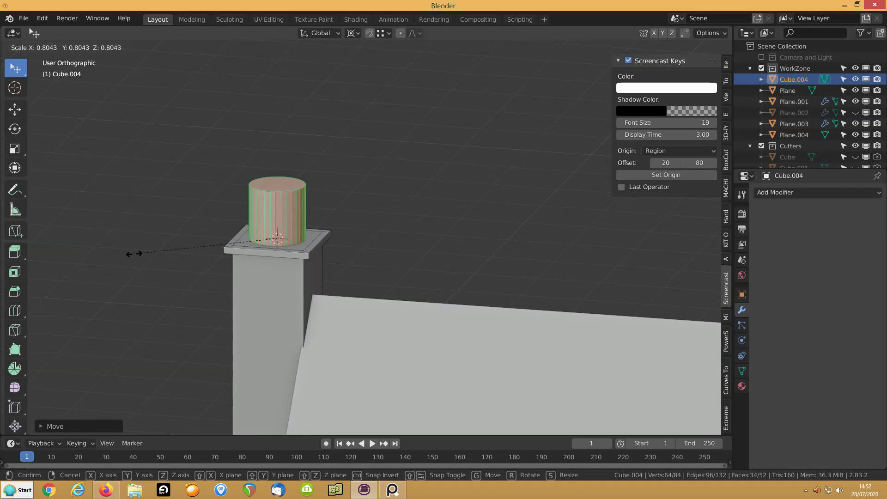
pyautogui.click(182, 252)
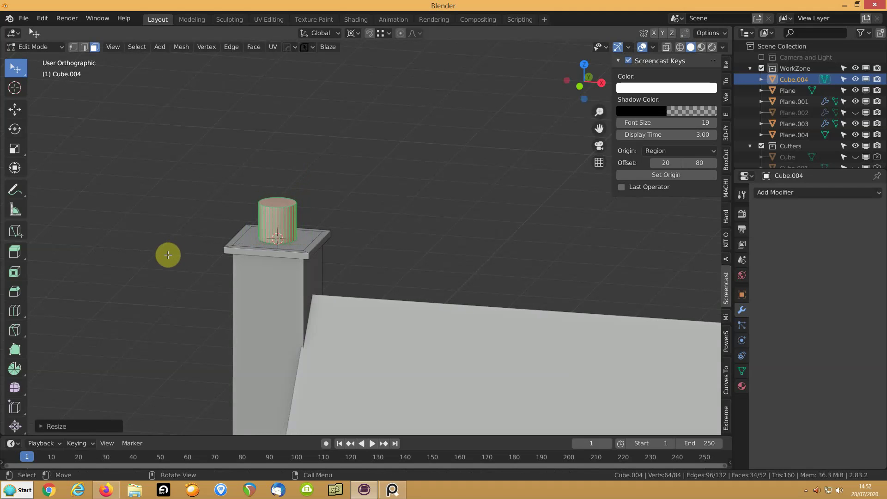
# - Taper the chimney pot by scaling its top face to about 0.78 around the median point
pyautogui.click(277, 204)
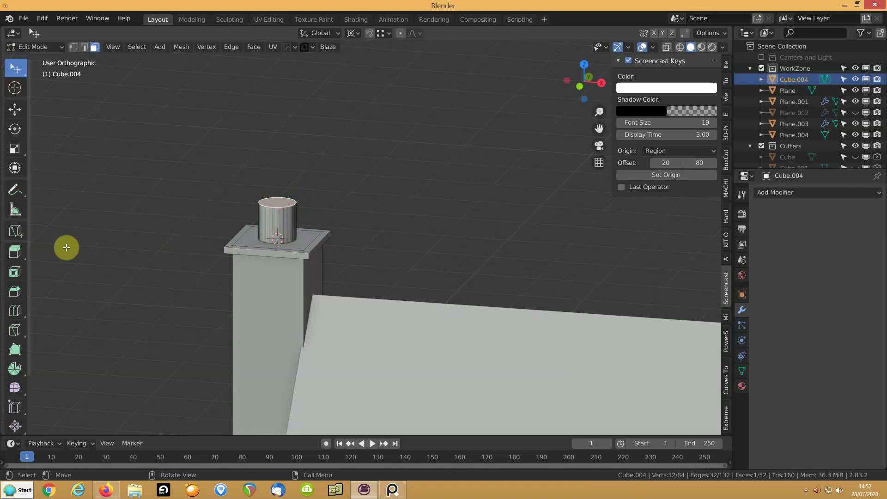
pyautogui.press('.')
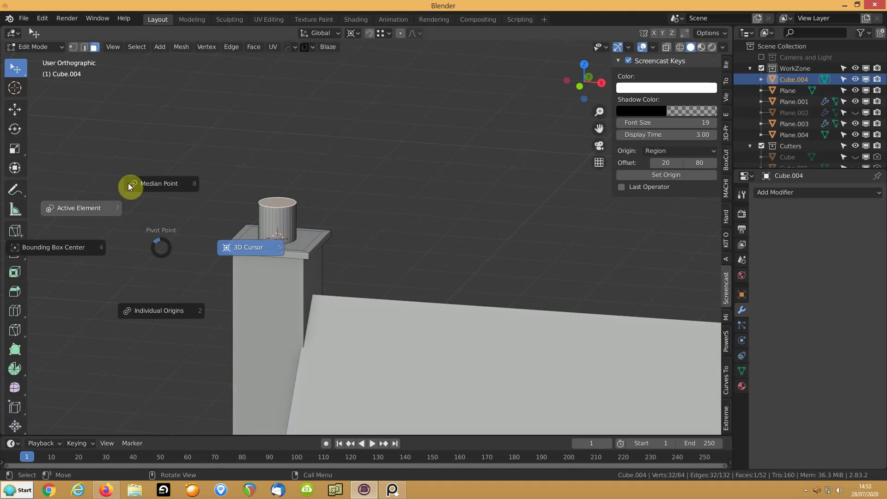
pyautogui.click(145, 185)
pyautogui.press('s')
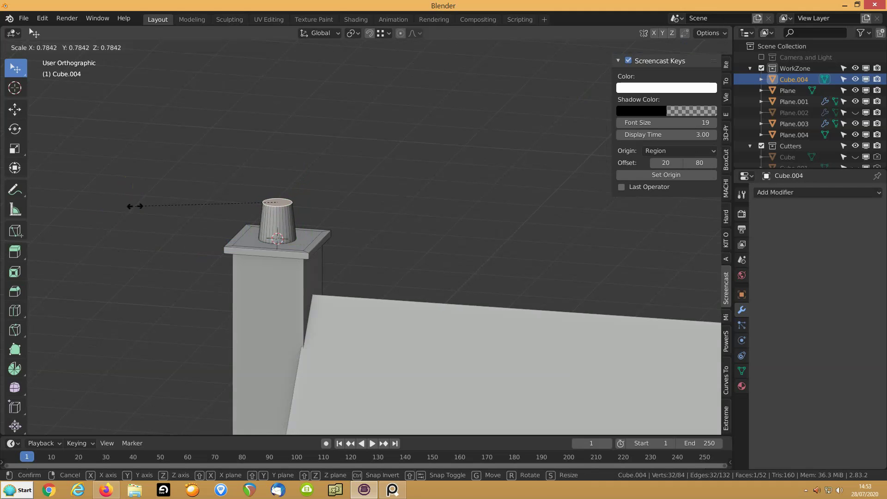
pyautogui.click(133, 207)
# - Inset the pot's top face and extrude it downward to hollow the pot, and return to Object Mode
pyautogui.press('i')
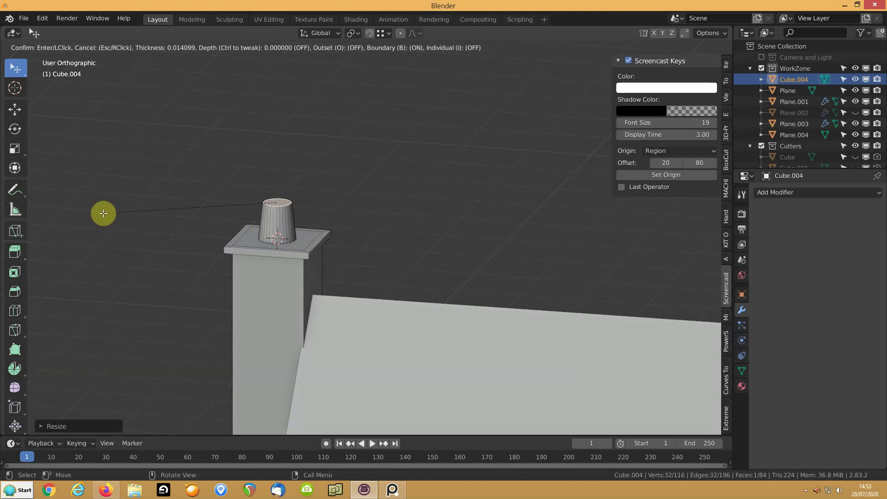
pyautogui.click(106, 213)
pyautogui.press('e')
pyautogui.click(105, 231)
pyautogui.scroll(-6, 169, 228)
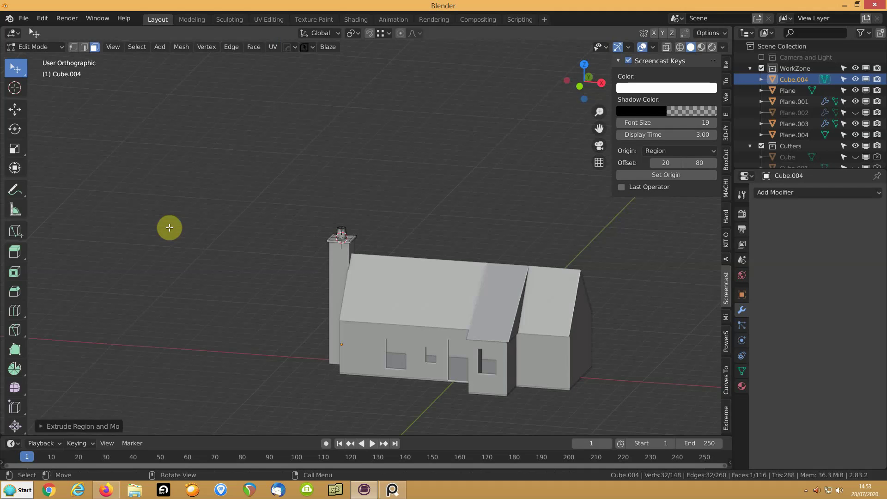
pyautogui.press('Tab')
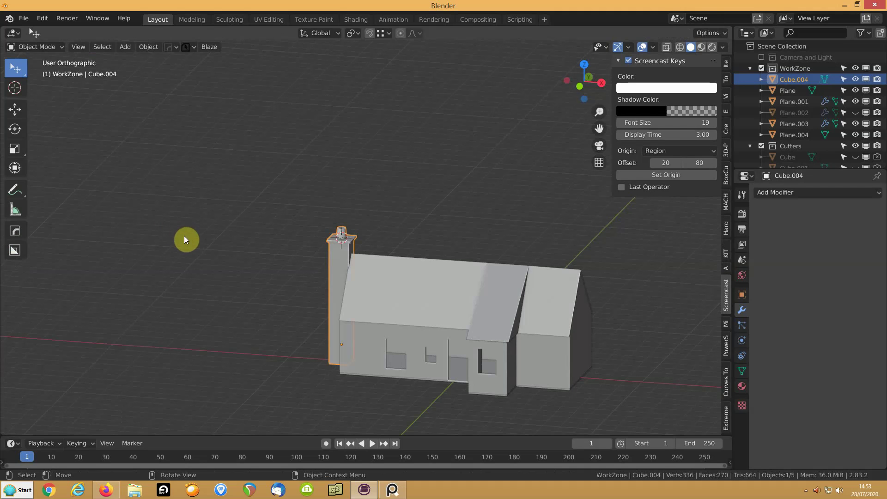
# - Duplicate the chimney and move the copy about 7.3 m along X to the middle of the main roof ridge
pyautogui.hotkey('shift', 'd')
pyautogui.rightClick(213, 294)
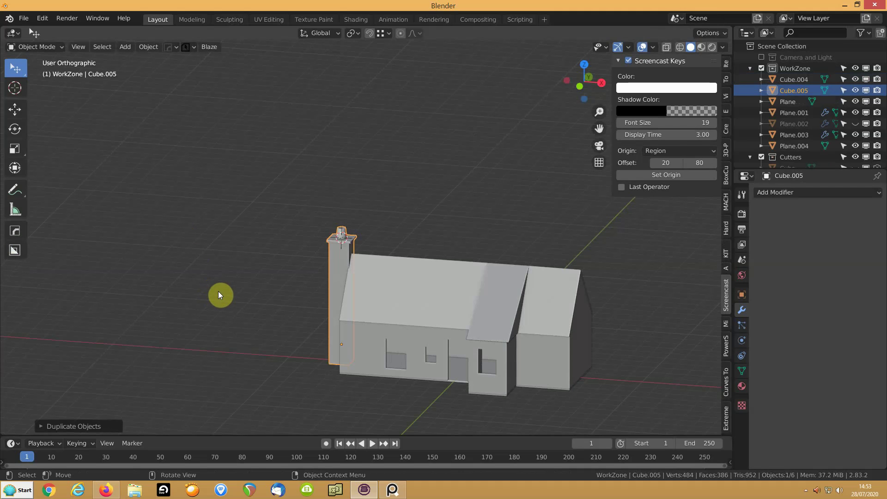
pyautogui.press('KP_7')
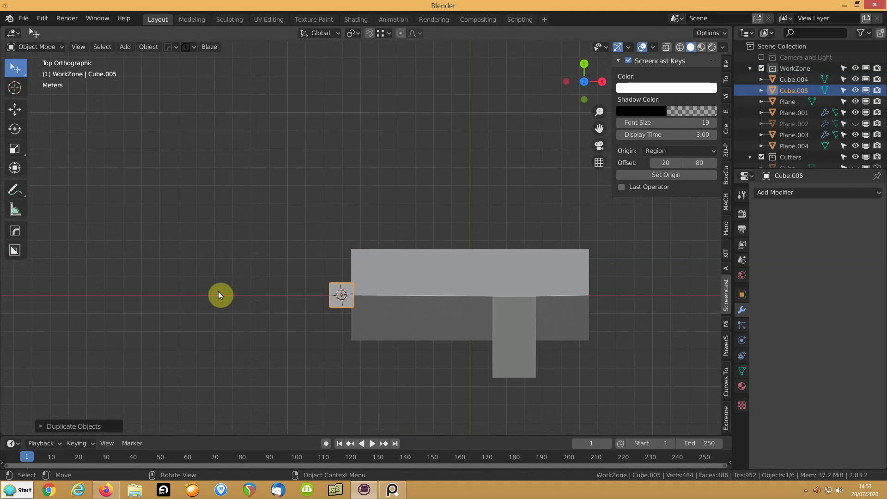
pyautogui.press('g')
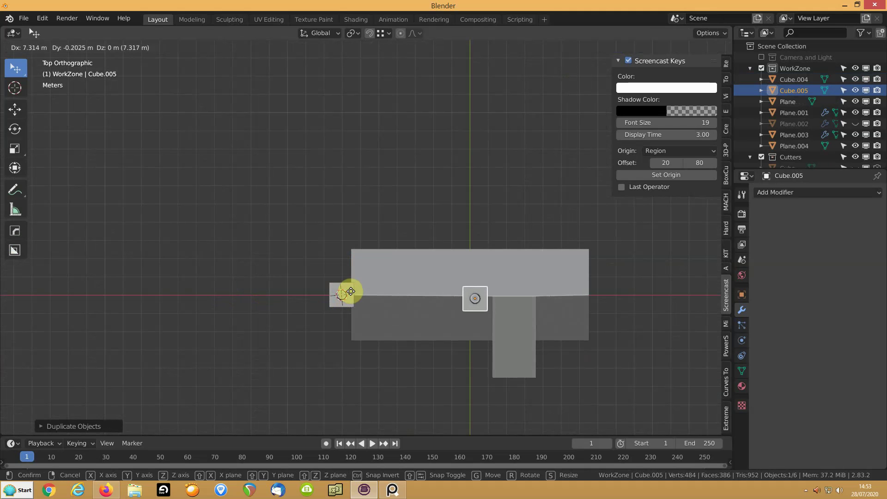
pyautogui.click(350, 295)
pyautogui.moveTo(301, 318); pyautogui.dragTo(351, 254, button='middle')
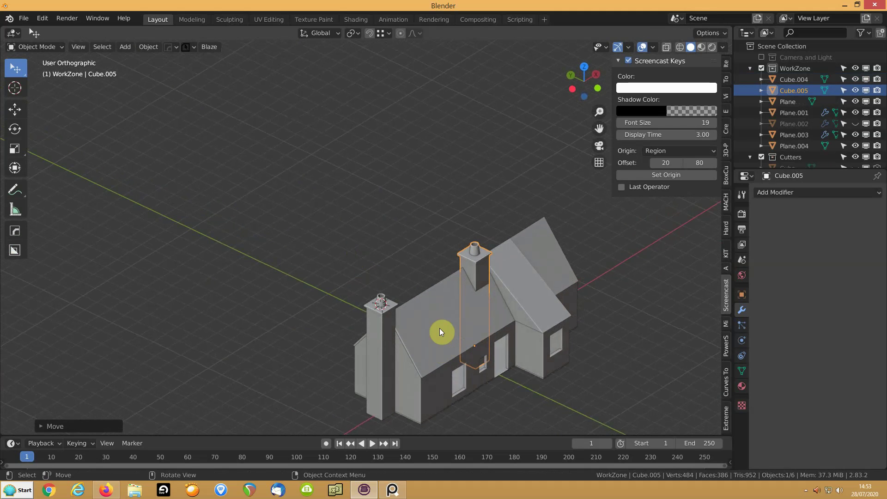
# - In wireframe shading, raise the duplicated chimney's bottom face along Z to just under the roof
pyautogui.click(677, 48)
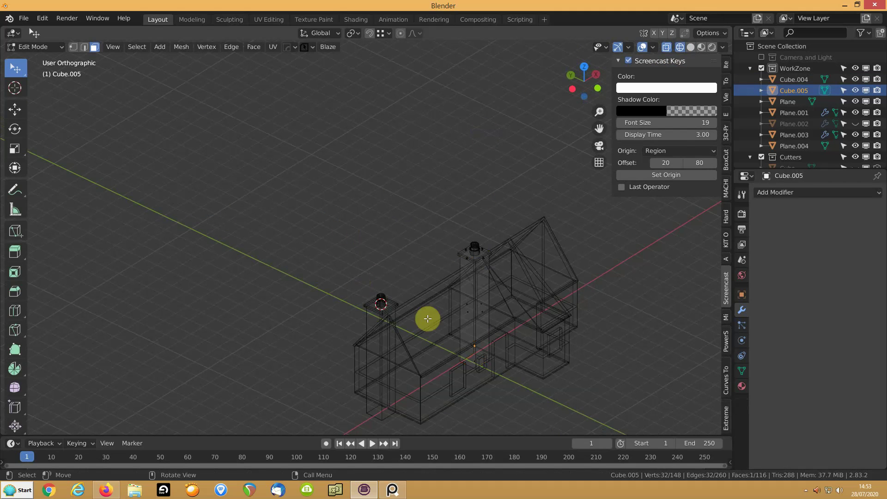
pyautogui.click(472, 360)
pyautogui.press('g')
pyautogui.press('z')
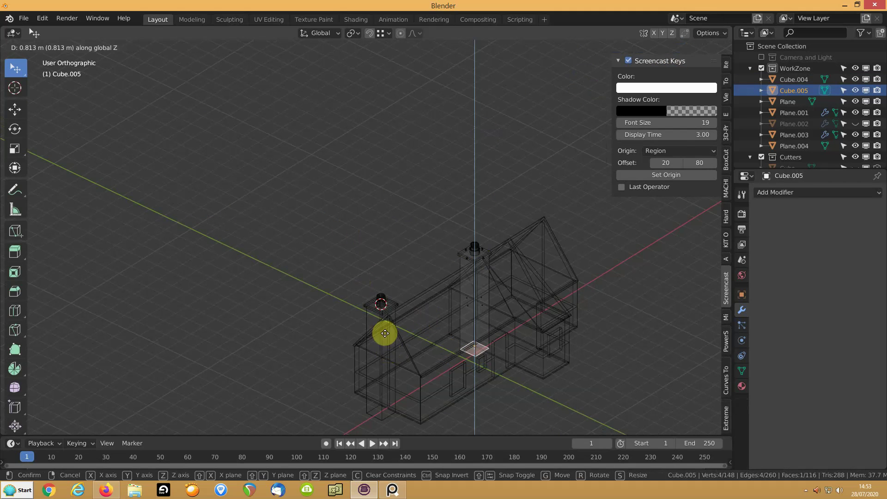
pyautogui.click(388, 276)
# - Raise one bottom edge of the ridge chimney along Z to follow the roof slope, and return to solid shading in Object Mode
pyautogui.moveTo(409, 304); pyautogui.dragTo(489, 293, button='middle')
pyautogui.press('2')
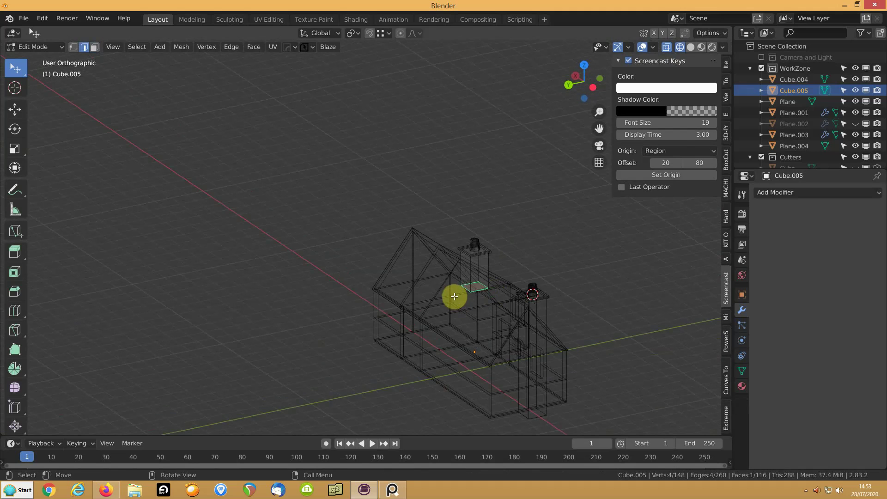
pyautogui.click(462, 294)
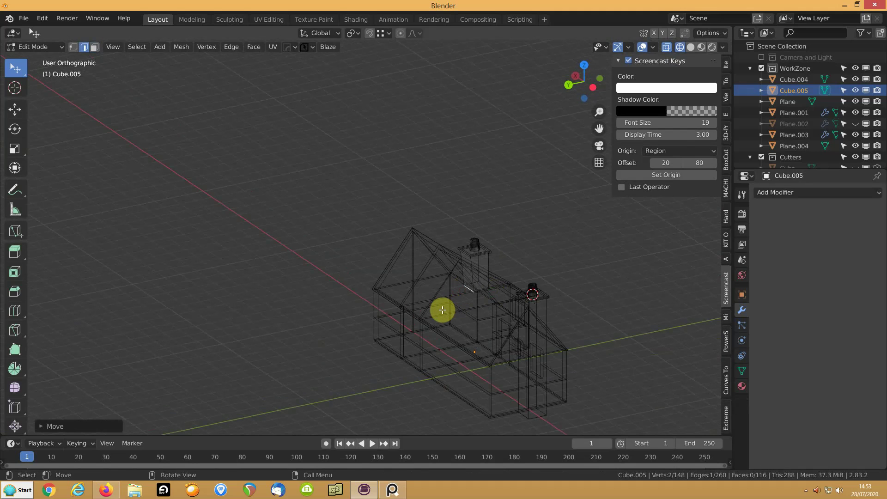
pyautogui.press('g')
pyautogui.press('z')
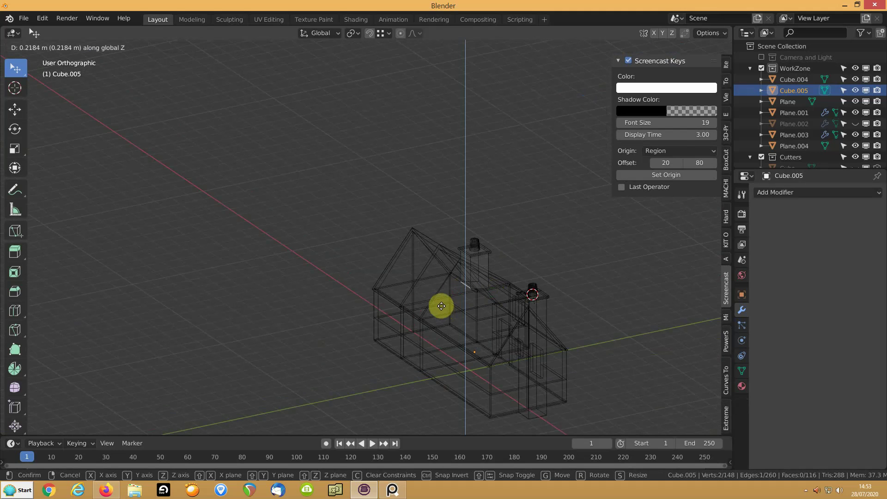
pyautogui.click(441, 293)
pyautogui.moveTo(503, 299); pyautogui.dragTo(427, 297, button='middle')
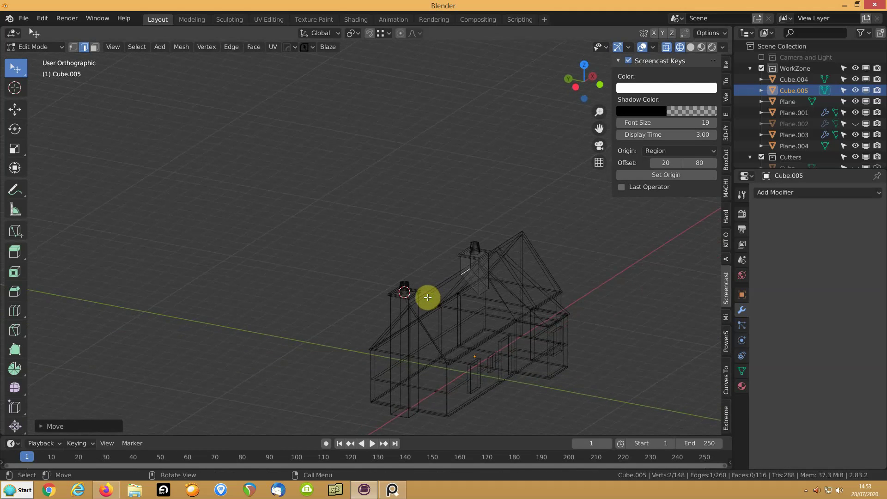
pyautogui.hotkey('shift', 'z')
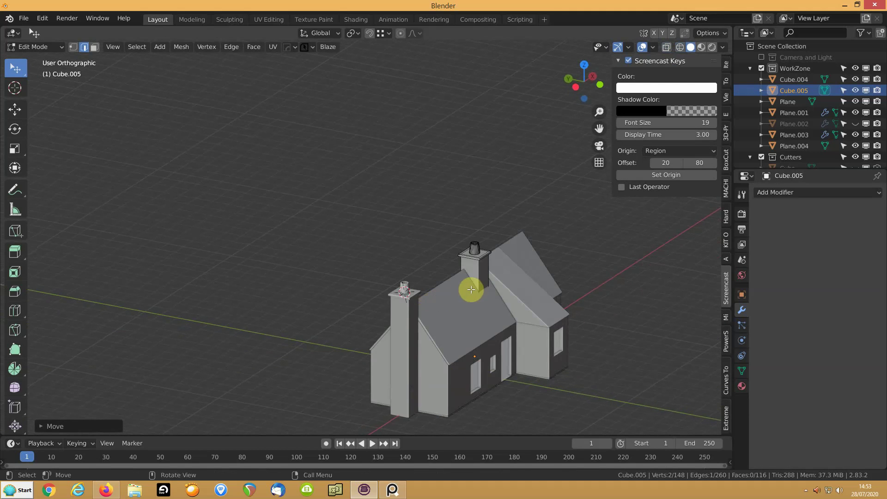
pyautogui.press('Tab')
pyautogui.click(272, 260)
# - Apply Shade Smooth to the ridge chimney
pyautogui.moveTo(272, 261); pyautogui.dragTo(376, 312, button='middle')
pyautogui.moveTo(445, 334); pyautogui.dragTo(386, 293, button='middle')
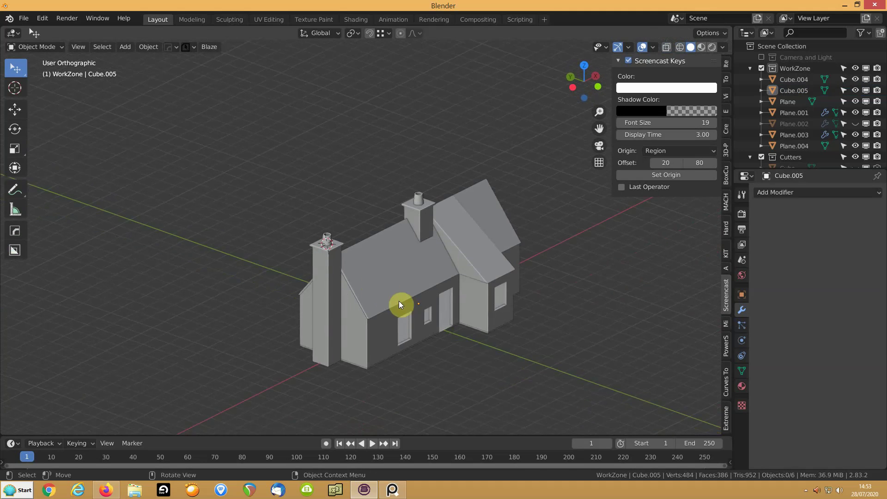
pyautogui.scroll(3, 401, 303)
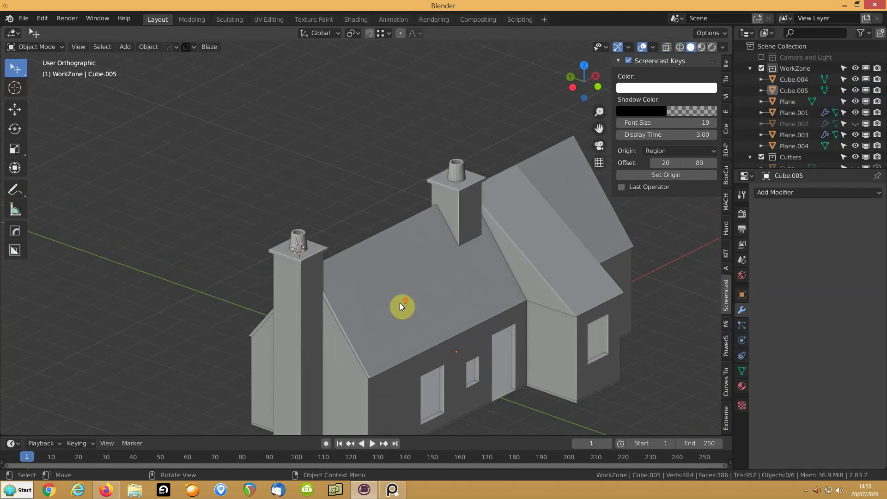
pyautogui.click(464, 217)
pyautogui.rightClick(462, 217)
pyautogui.click(462, 217)
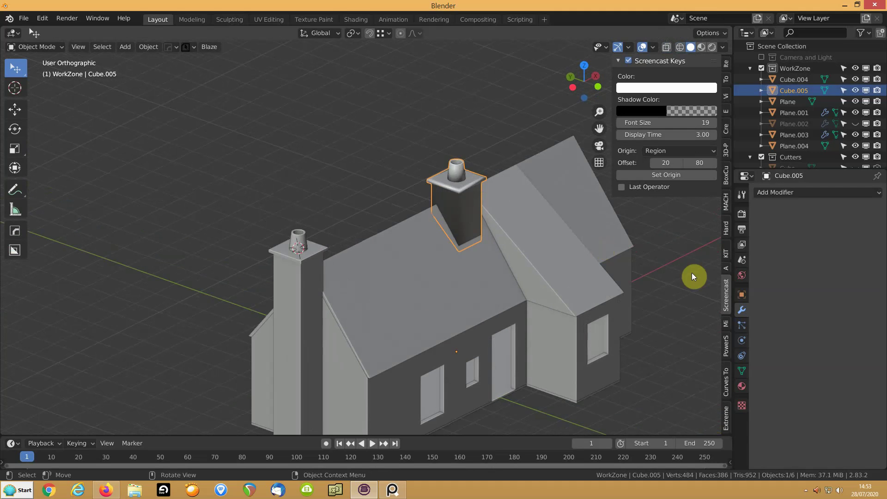
# - Turn on Auto Smooth normals for the ridge chimney and the gable-end chimney
pyautogui.click(742, 371)
pyautogui.click(773, 391)
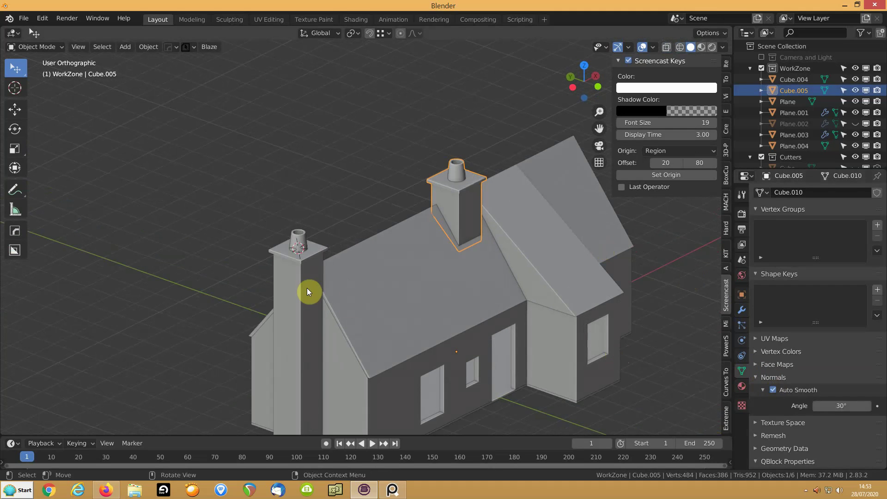
pyautogui.click(312, 284)
pyautogui.click(773, 390)
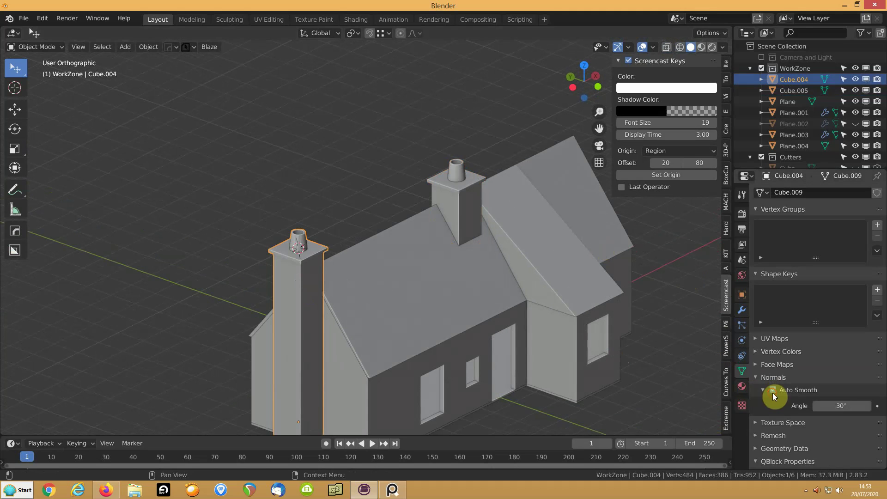
# - Add a Bevel modifier to the cottage roof
pyautogui.rightClick(455, 258)
pyautogui.click(406, 215)
pyautogui.moveTo(452, 287); pyautogui.dragTo(405, 284, button='middle')
pyautogui.moveTo(451, 325); pyautogui.dragTo(471, 230, button='middle')
pyautogui.click(493, 254)
pyautogui.scroll(5, 375, 258)
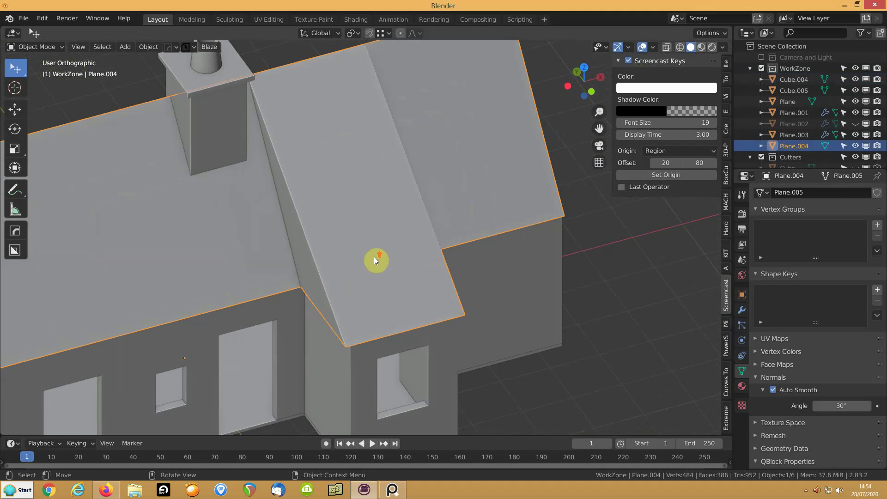
pyautogui.click(742, 314)
pyautogui.click(771, 194)
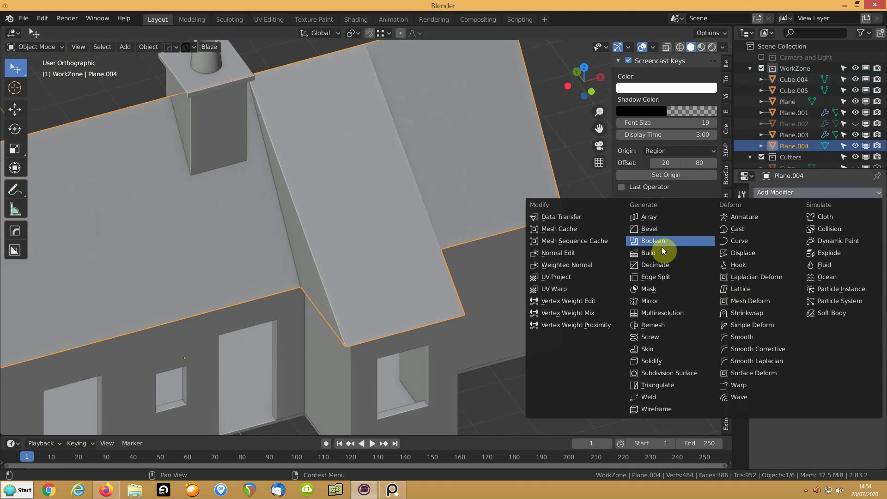
pyautogui.click(658, 229)
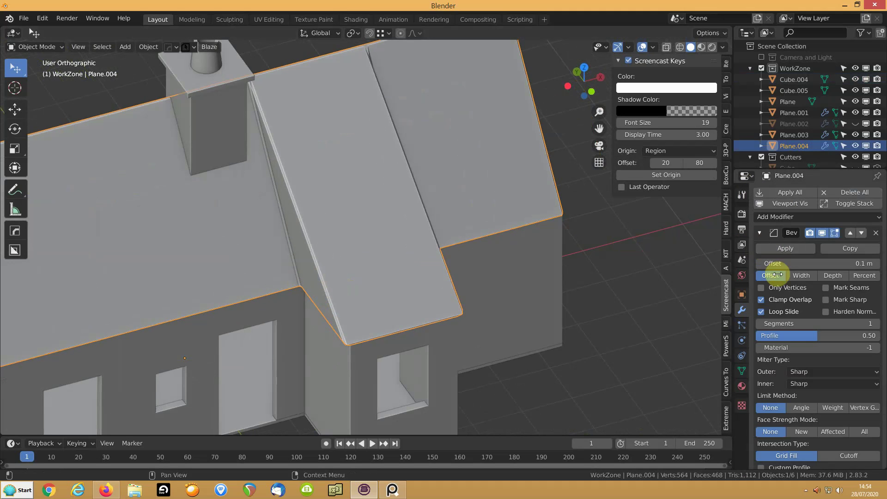
# - Set the roof bevel's offset to 0.016 m with 3 segments and enable Harden Normals
pyautogui.click(762, 300)
pyautogui.click(762, 300)
pyautogui.moveTo(786, 264)
pyautogui.mouseDown()
pyautogui.moveTo(776, 264)
pyautogui.moveTo(786, 263)
pyautogui.mouseUp()
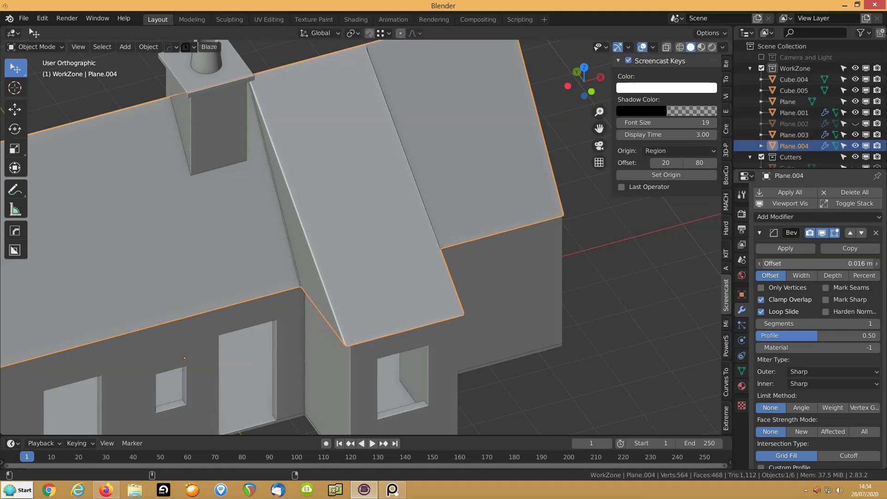
pyautogui.click(876, 325)
pyautogui.click(877, 325)
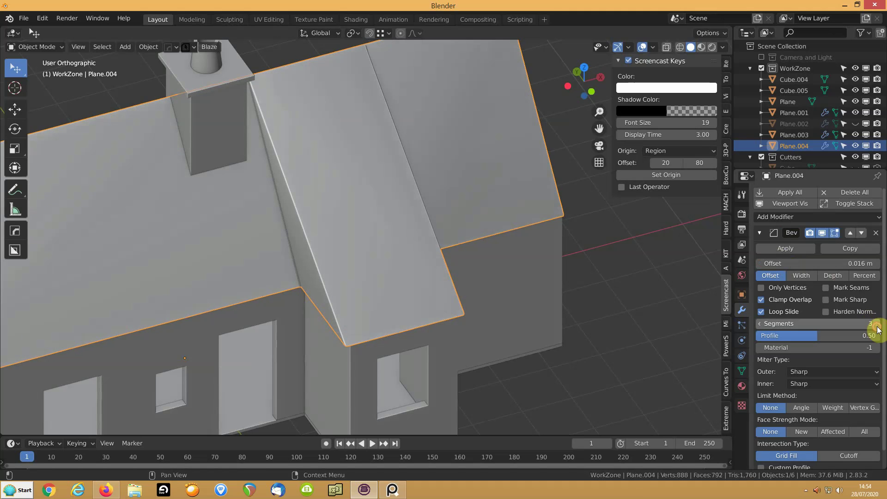
pyautogui.click(826, 311)
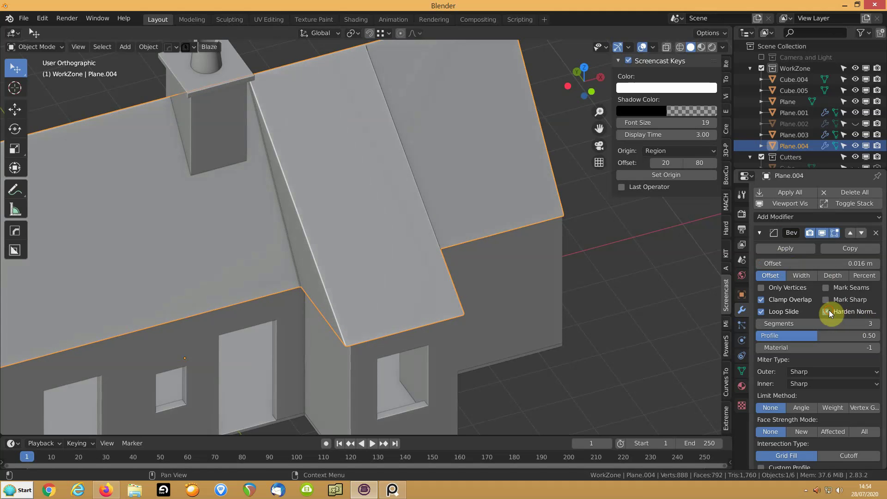
# - Link the roof's modifiers to both chimneys, with the roof as the active object, and deselect everything
pyautogui.moveTo(454, 312)
pyautogui.mouseDown(button='middle')
pyautogui.moveTo(368, 276)
pyautogui.moveTo(409, 288)
pyautogui.mouseUp(button='middle')
pyautogui.scroll(-6, 409, 289)
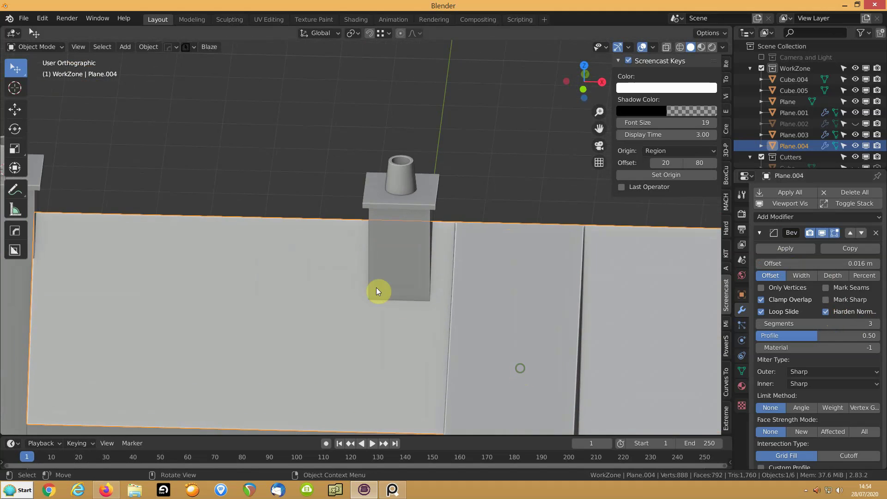
pyautogui.click(394, 210)
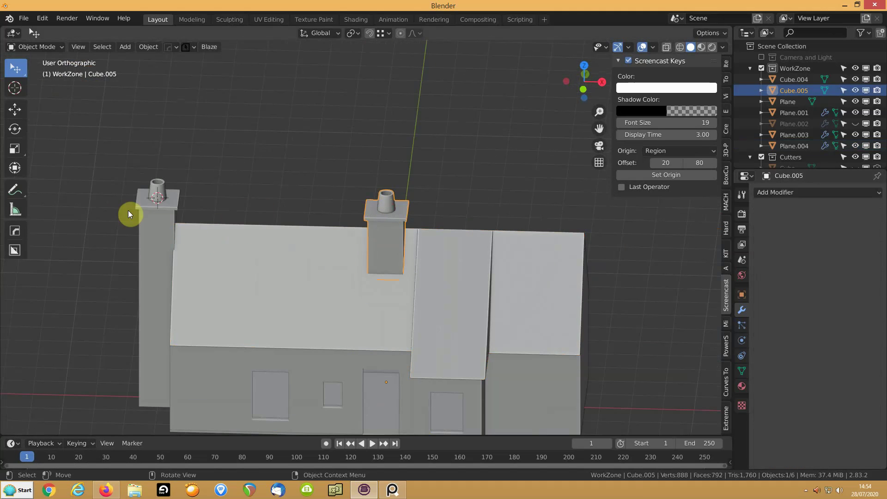
pyautogui.keyDown('shift'); pyautogui.click(149, 205); pyautogui.keyUp('shift')
pyautogui.keyDown('shift'); pyautogui.click(450, 309); pyautogui.keyUp('shift')
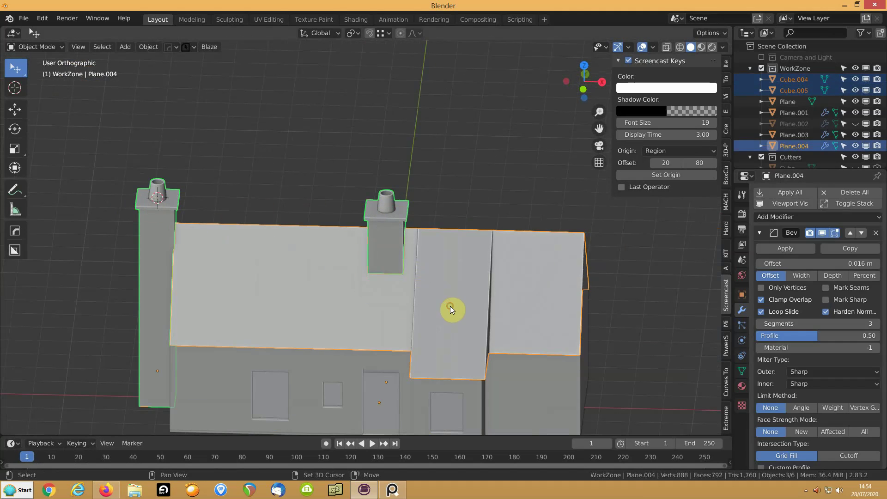
pyautogui.hotkey('ctrl', 'l')
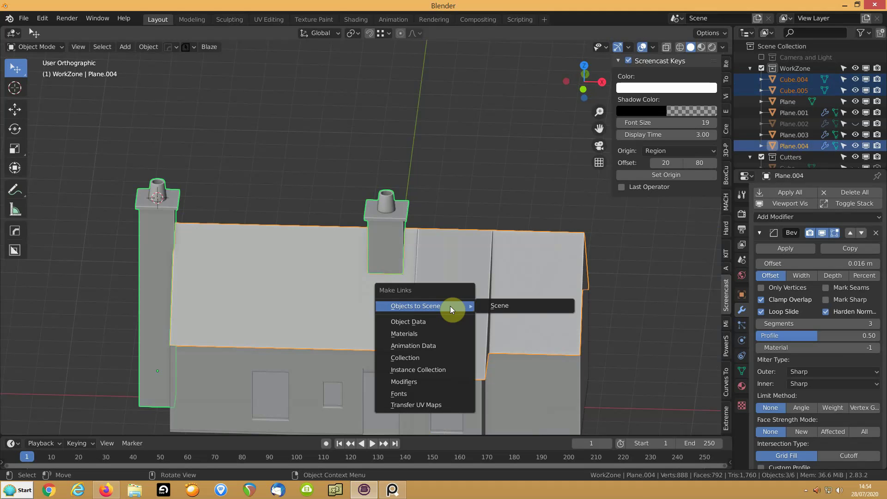
pyautogui.click(404, 381)
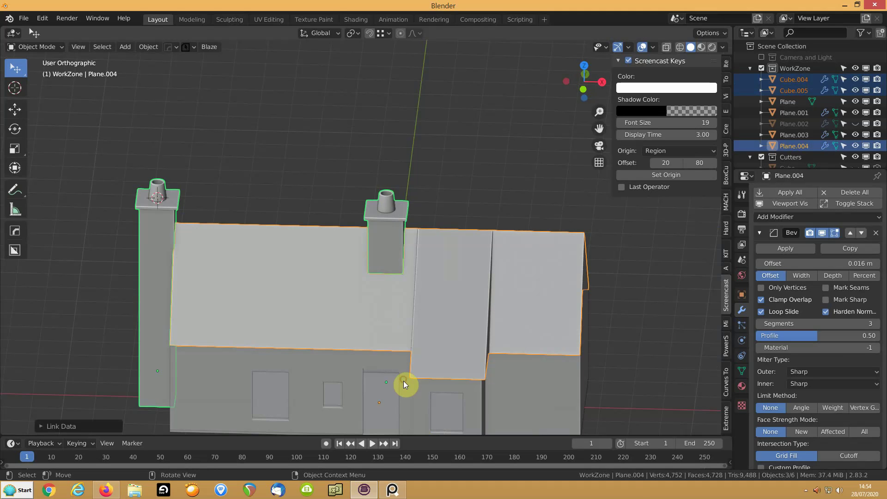
pyautogui.click(109, 234)
# - Set the bevel Limit Method to Angle on the roof, the ridge chimney and the gable-end chimney
pyautogui.keyDown('shift'); pyautogui.moveTo(178, 270); pyautogui.dragTo(232, 252, button='middle'); pyautogui.keyUp('shift')
pyautogui.scroll(4, 326, 240)
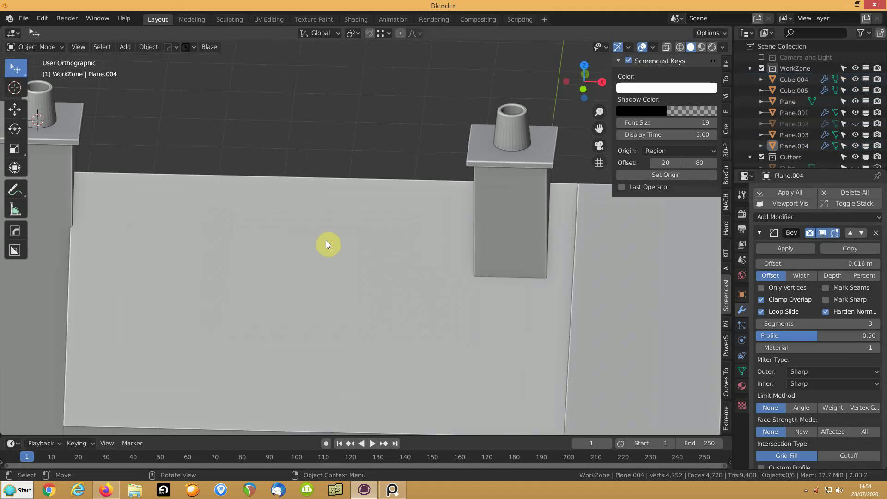
pyautogui.scroll(-1, 341, 228)
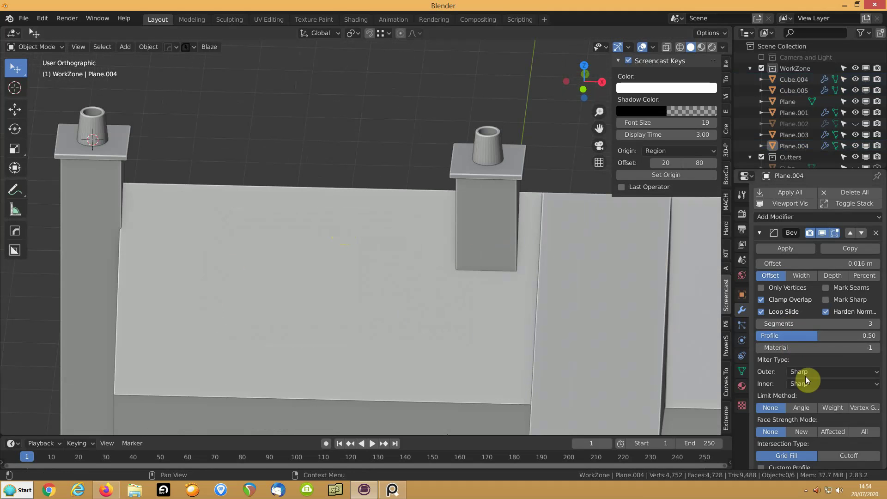
pyautogui.click(803, 407)
pyautogui.click(585, 296)
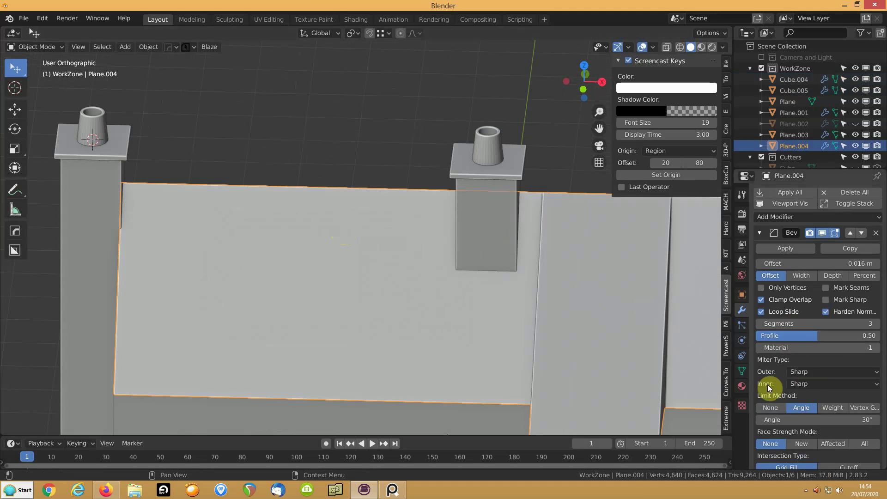
pyautogui.click(476, 189)
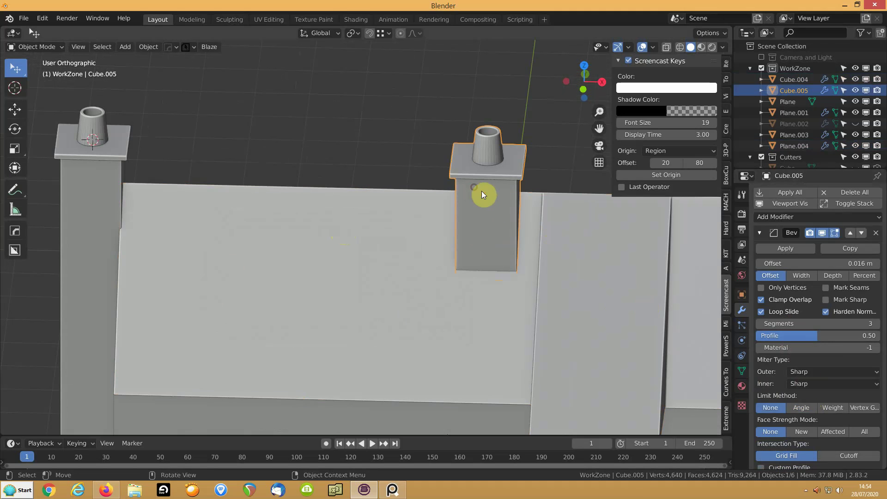
pyautogui.click(801, 408)
pyautogui.click(103, 188)
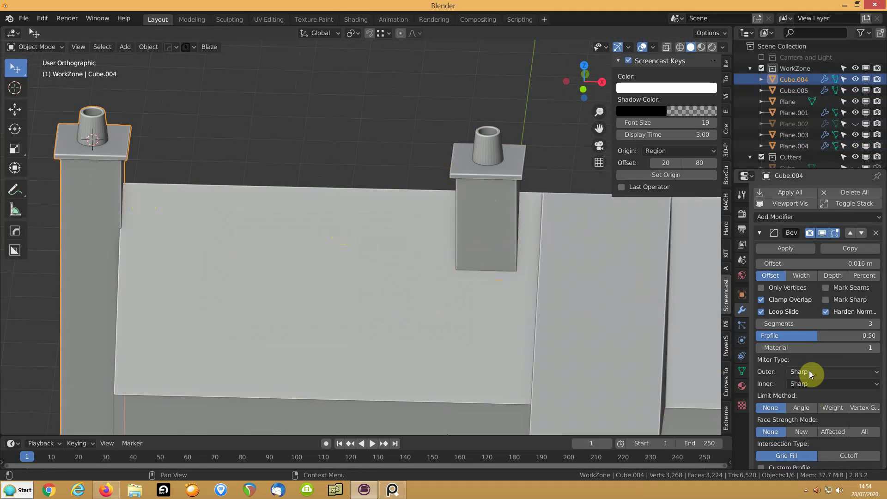
pyautogui.click(801, 407)
# - Add a Bevel modifier to the cottage walls, limited by an angle of 60°
pyautogui.moveTo(229, 235); pyautogui.dragTo(304, 229, button='middle')
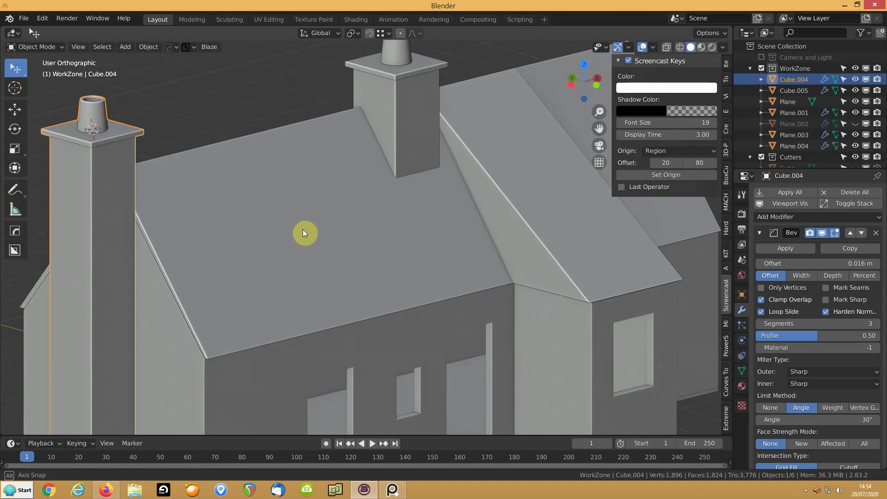
pyautogui.click(196, 396)
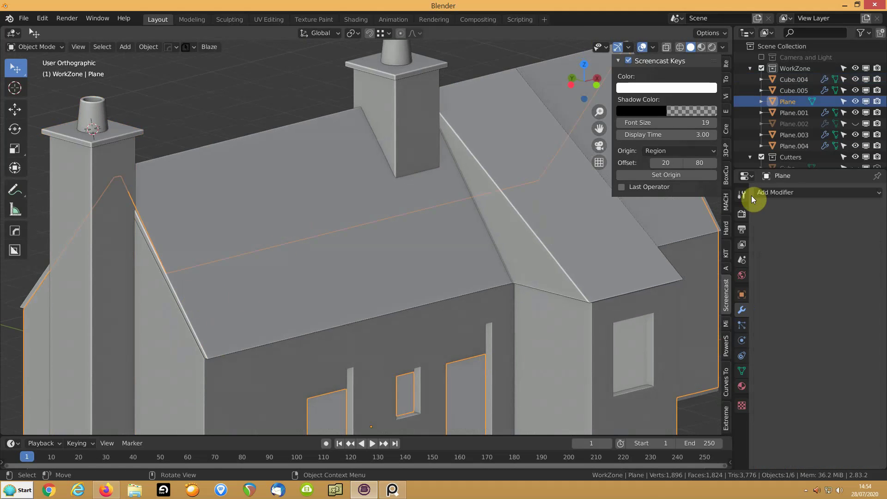
pyautogui.click(786, 193)
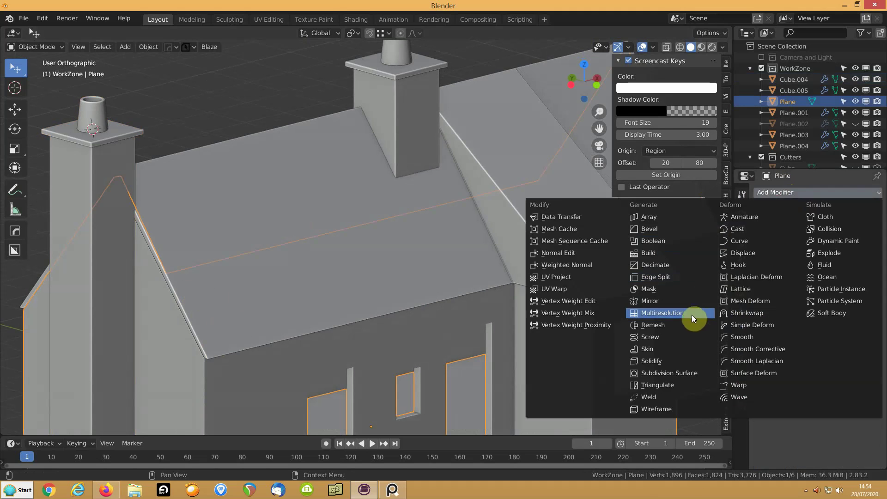
pyautogui.click(655, 227)
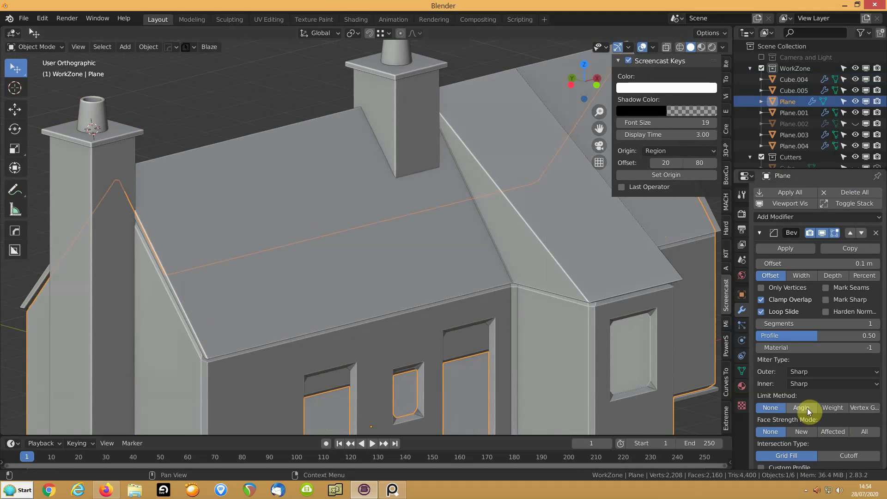
pyautogui.click(807, 409)
pyautogui.click(844, 418)
pyautogui.write('60')
pyautogui.press('Return')
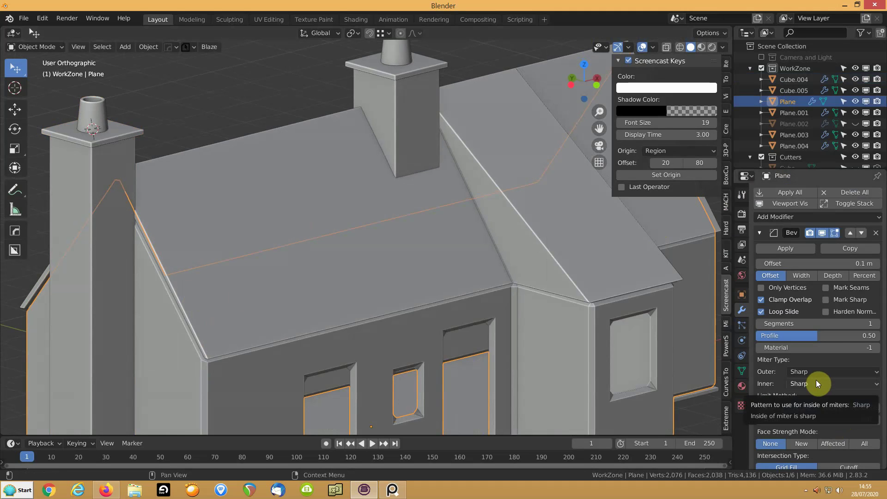
# - Set the wall bevel's offset to 2 mm with 3 segments and enable Harden Normals
pyautogui.click(776, 263)
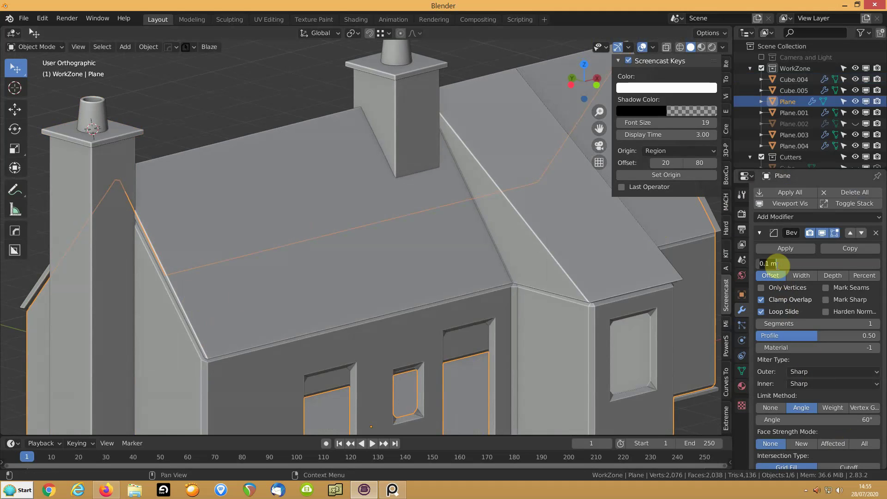
pyautogui.write('2mm')
pyautogui.press('Return')
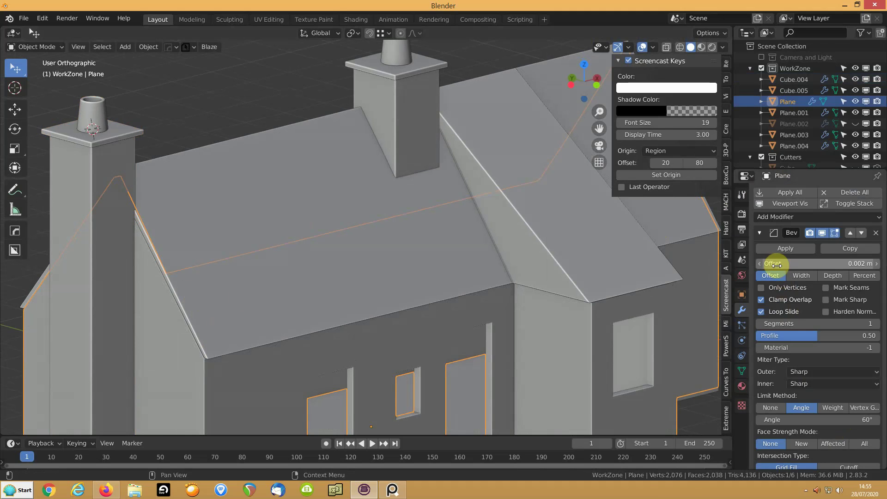
pyautogui.click(873, 324)
pyautogui.click(873, 325)
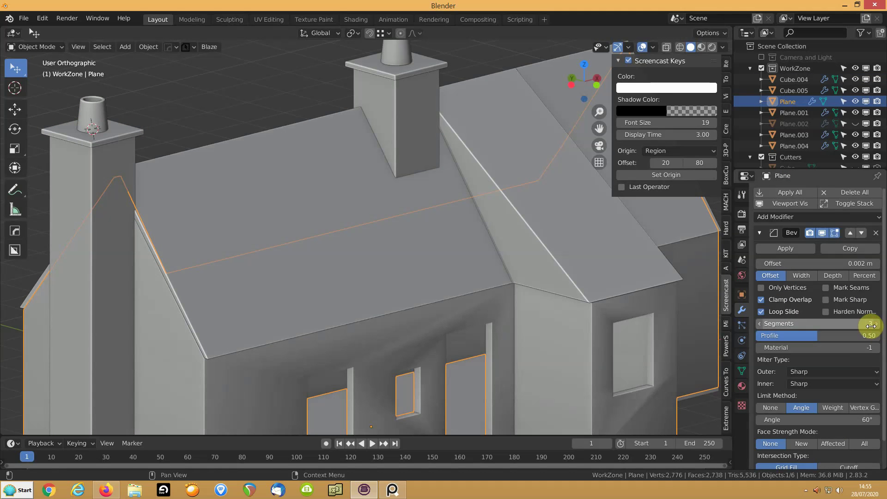
pyautogui.click(838, 310)
# - Duplicate the roof's ridge edge in place and separate the copy into its own object, returning to Object Mode
pyautogui.moveTo(381, 360); pyautogui.dragTo(266, 283, button='middle')
pyautogui.click(368, 407)
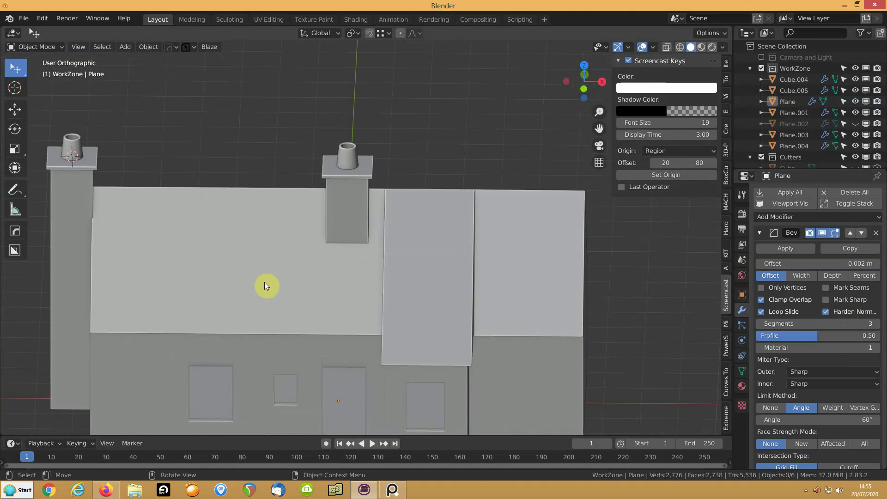
pyautogui.press('Tab')
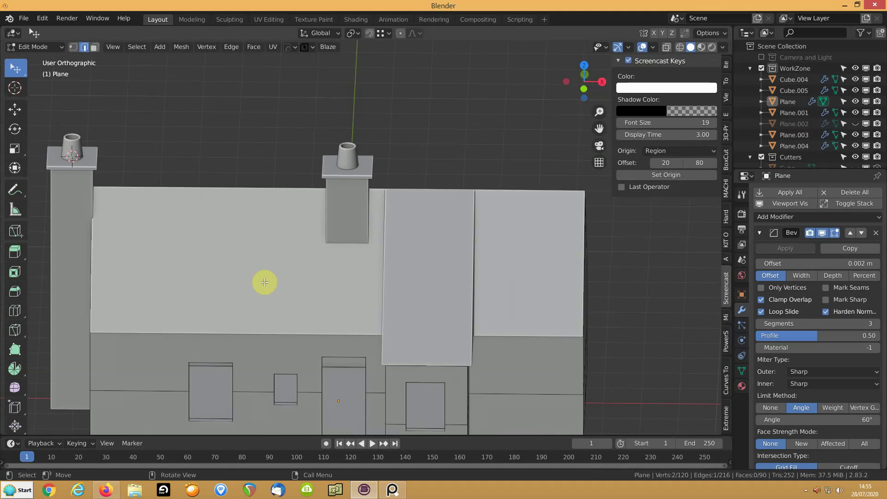
pyautogui.press('Tab')
pyautogui.click(253, 270)
pyautogui.press('Tab')
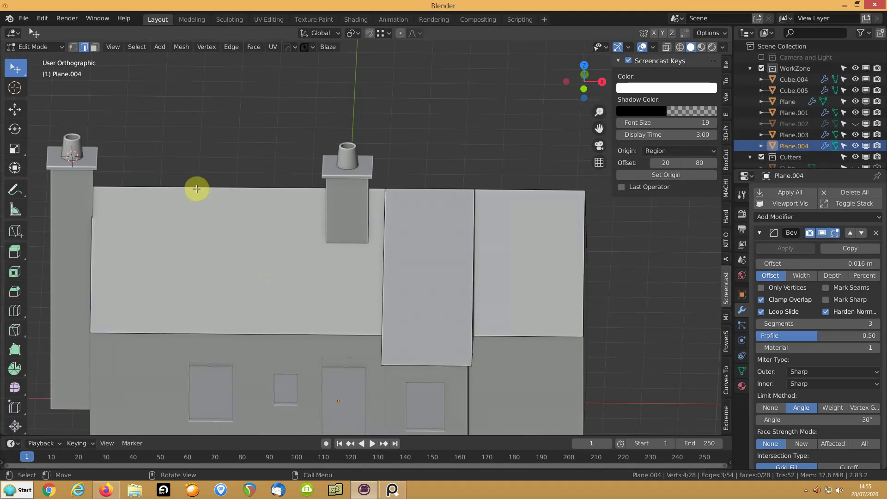
pyautogui.moveTo(296, 229); pyautogui.dragTo(271, 250, button='middle')
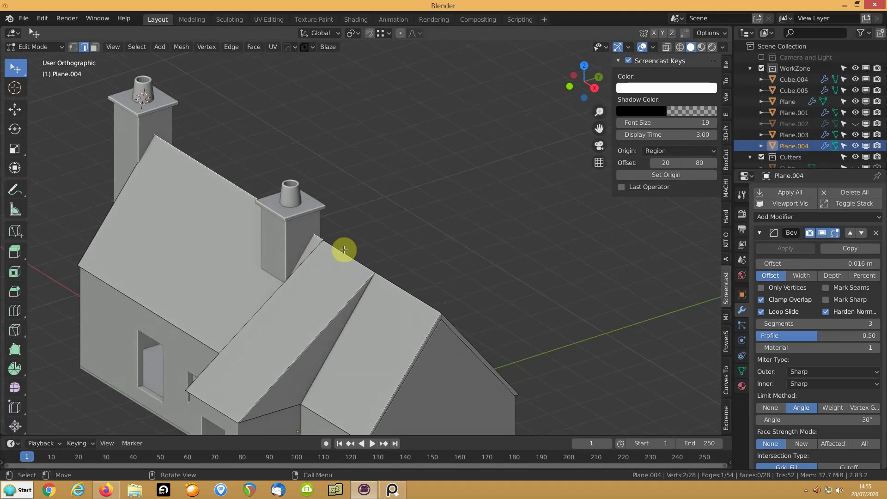
pyautogui.hotkey('shift', 'd')
pyautogui.rightClick(160, 246)
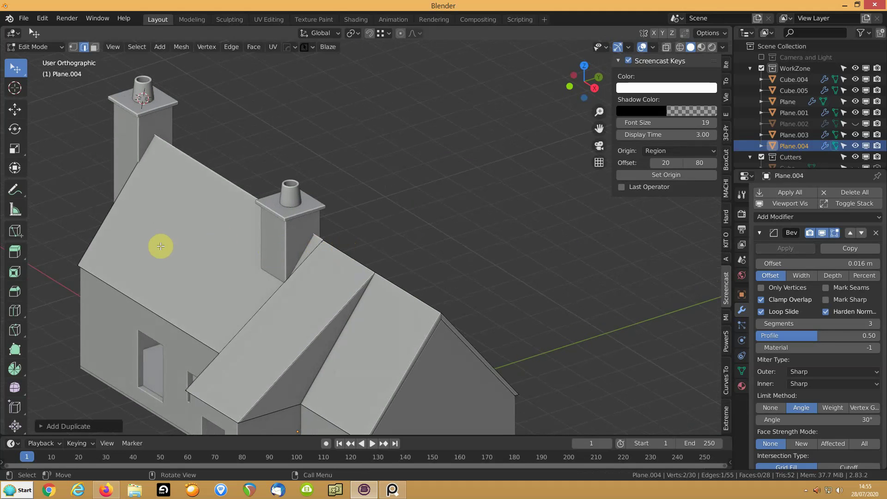
pyautogui.press('p')
pyautogui.click(159, 246)
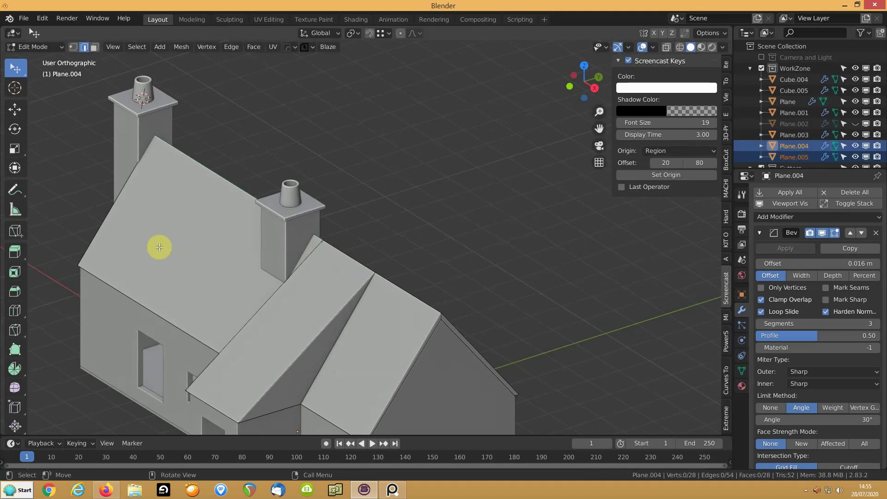
pyautogui.press('Tab')
# - Extend the separated ridge edge by moving its end vertex about 5.3 m along X to the roof's far end, and switch to edge selection
pyautogui.click(225, 184)
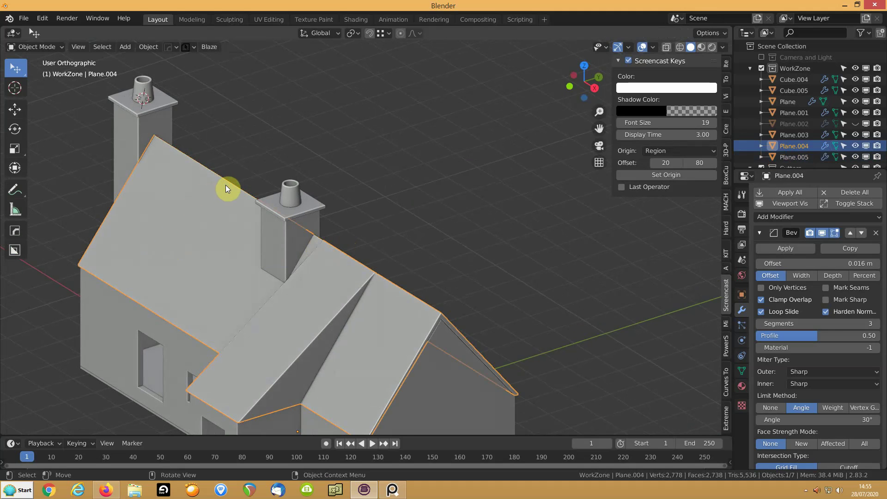
pyautogui.click(229, 184)
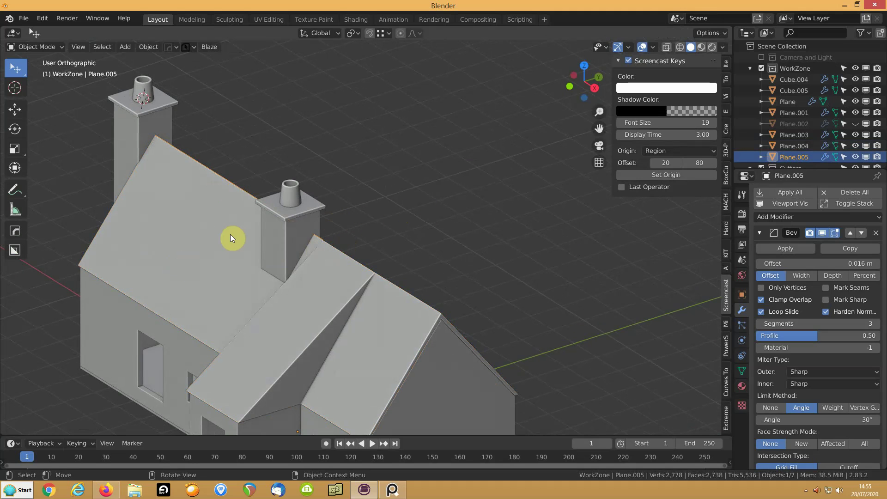
pyautogui.press('Tab')
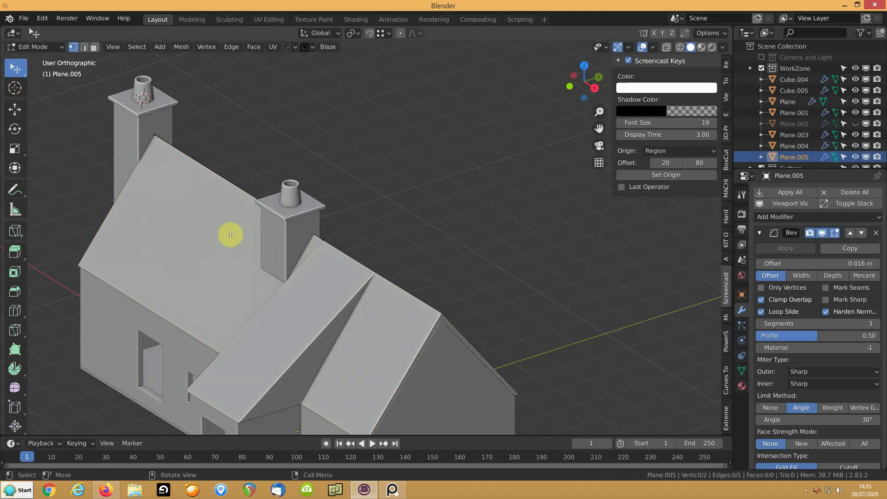
pyautogui.click(319, 238)
pyautogui.press('g')
pyautogui.press('x')
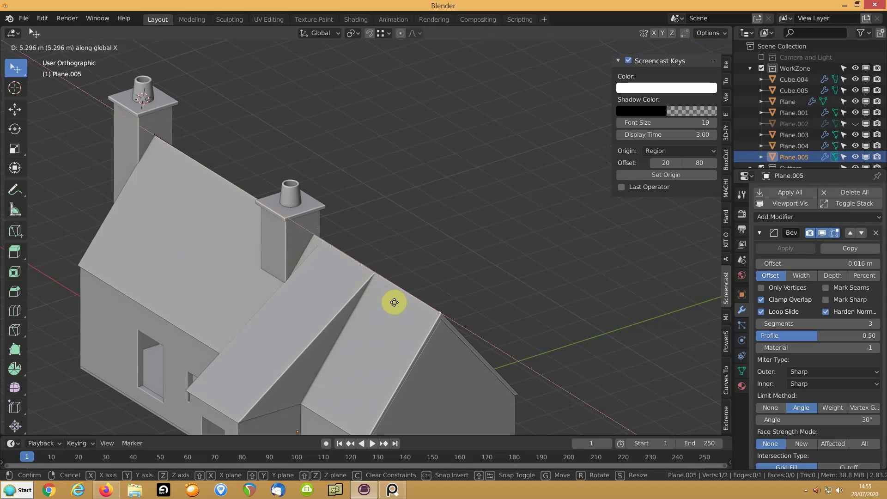
pyautogui.click(394, 302)
pyautogui.press('2')
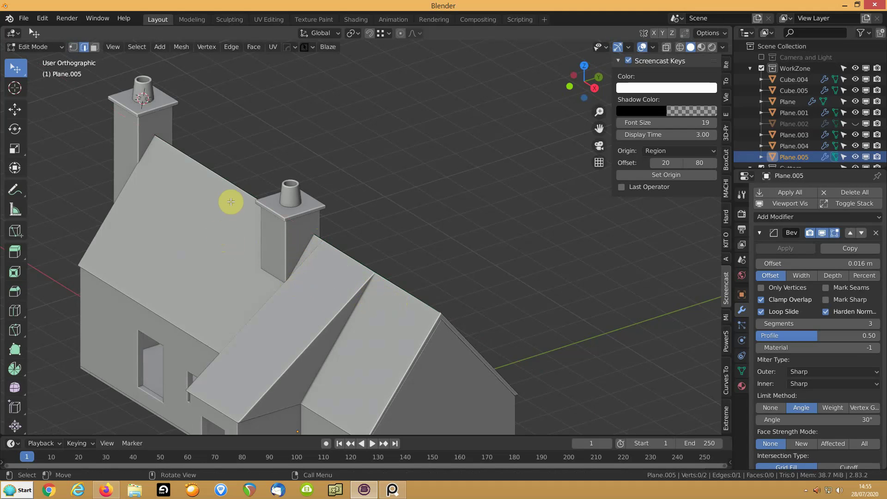
# - Extrude the separated ridge edge along Y in both directions, forming a flat strip on each side of the ridge
pyautogui.click(236, 191)
pyautogui.moveTo(230, 218); pyautogui.dragTo(183, 248, button='middle')
pyautogui.press('e')
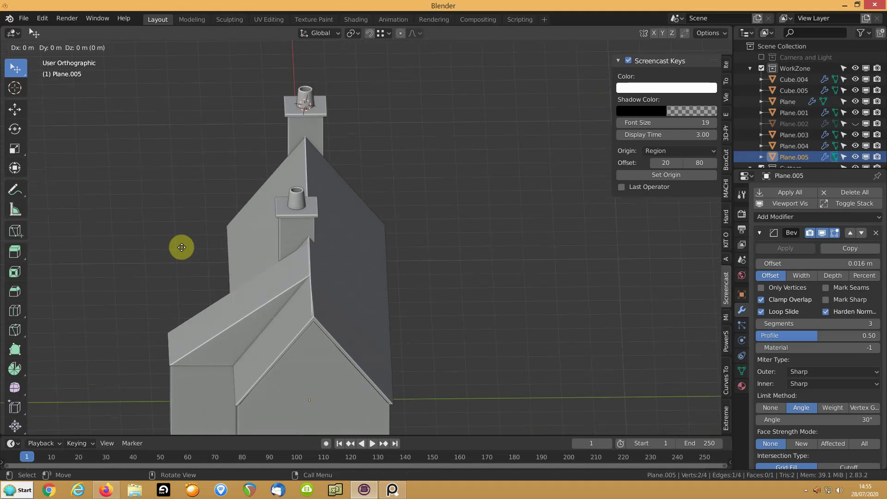
pyautogui.click(123, 246)
pyautogui.press('g')
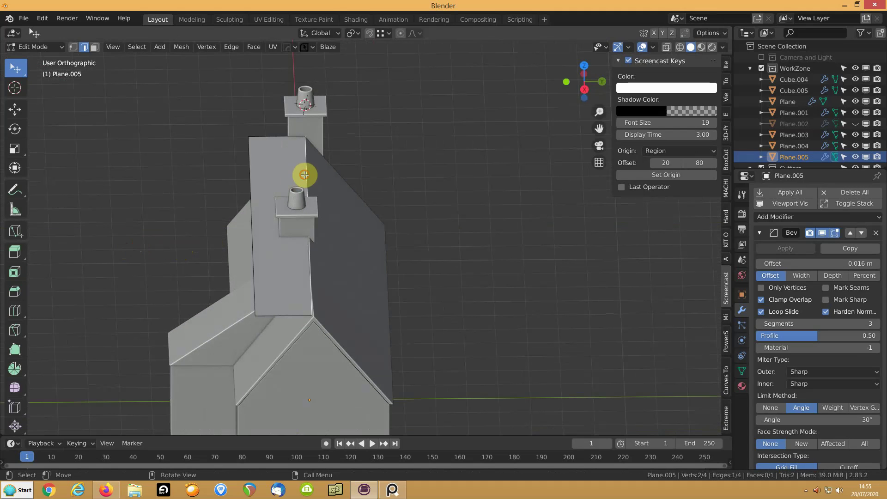
pyautogui.press('e')
pyautogui.press('y')
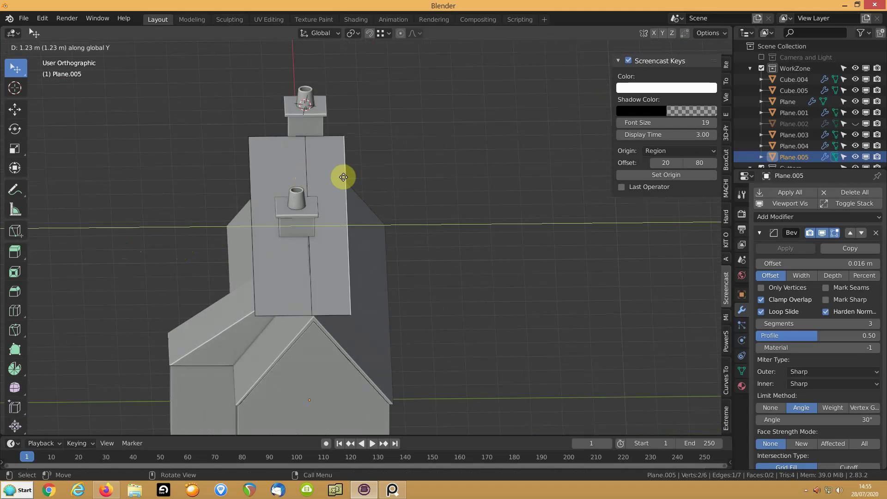
pyautogui.click(354, 178)
# - Lower the rear strip's outer edge about 1.96 m along Z so the strip follows the roof slope
pyautogui.moveTo(352, 250); pyautogui.dragTo(342, 222, button='middle')
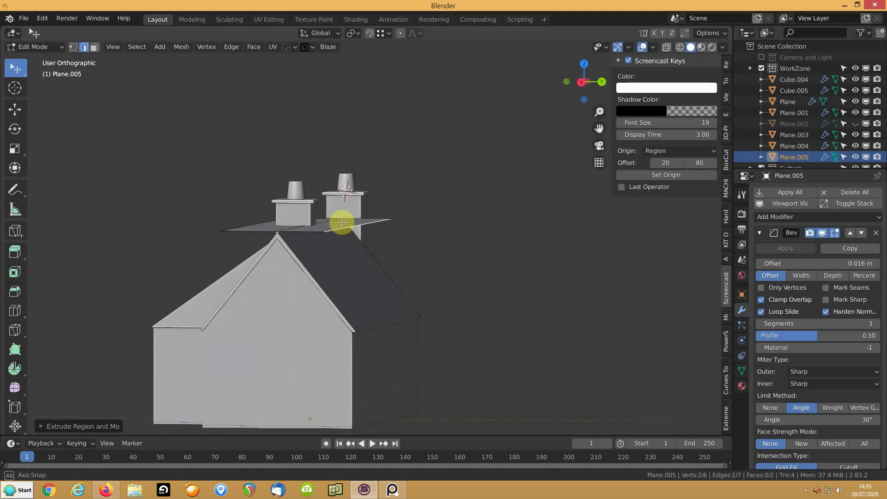
pyautogui.press('e')
pyautogui.press('z')
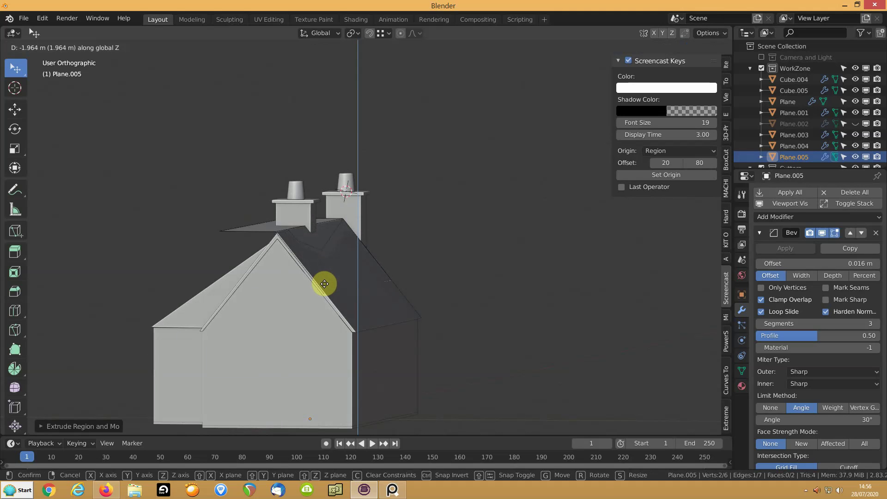
pyautogui.click(324, 283)
# - Check the cottage reference image, and lower the front strip's outer edge about 2.5 m along Z to the roof slope
pyautogui.moveTo(297, 267); pyautogui.dragTo(349, 257, button='middle')
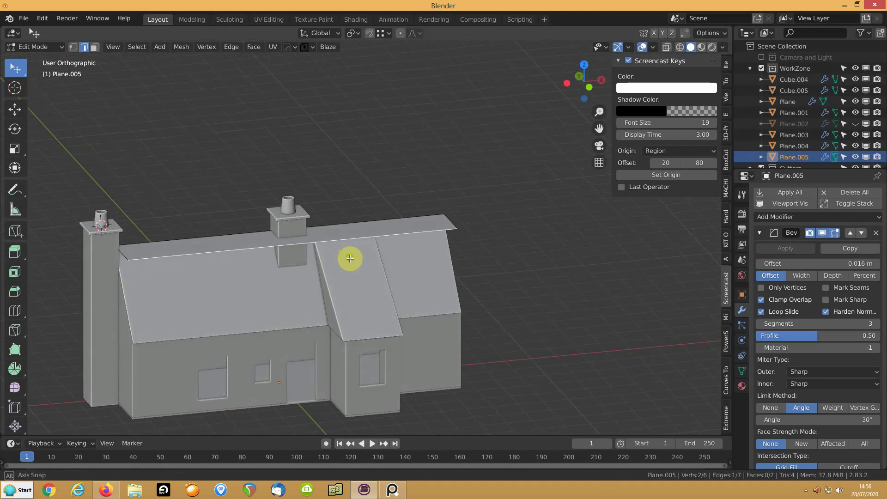
pyautogui.click(392, 493)
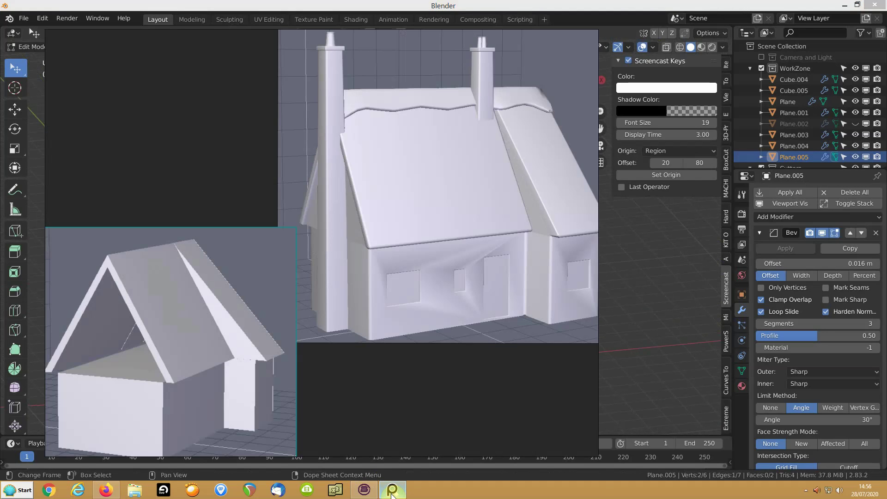
pyautogui.click(368, 492)
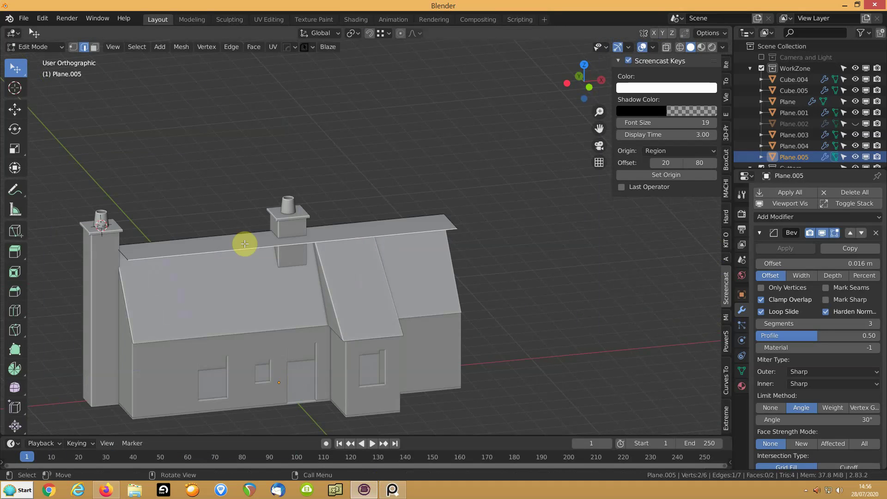
pyautogui.press('g')
pyautogui.press('z')
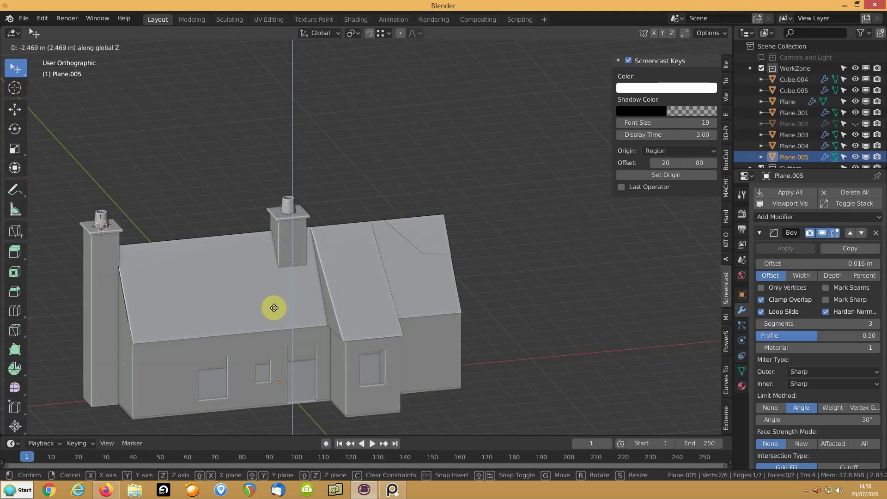
pyautogui.click(272, 309)
# - Edge-slide the front strip's lower edge up the slope by a factor of about 0.52 in wireframe, and return to solid shading
pyautogui.moveTo(337, 283); pyautogui.dragTo(228, 277, button='middle')
pyautogui.click(679, 47)
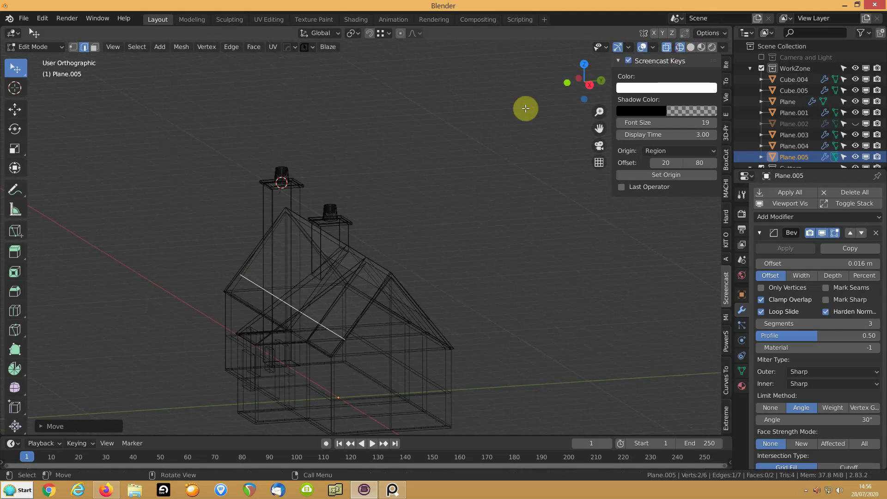
pyautogui.press('g')
pyautogui.press('g')
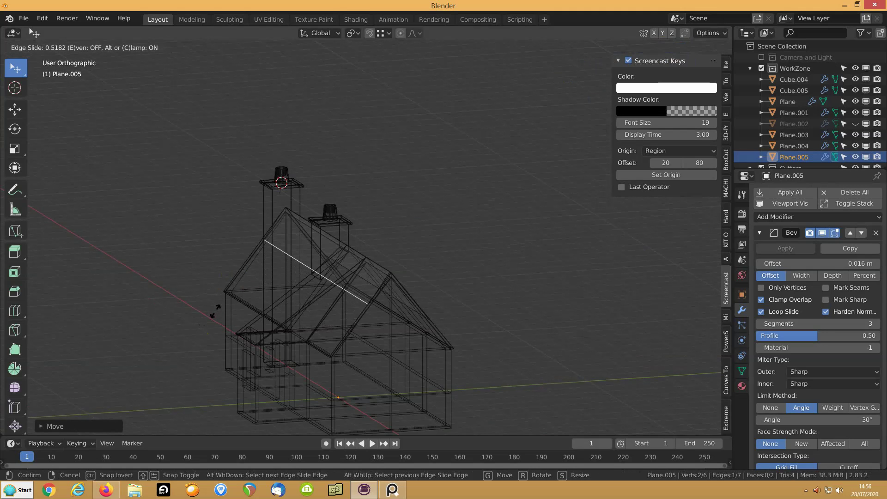
pyautogui.click(215, 312)
pyautogui.moveTo(272, 310); pyautogui.dragTo(263, 299, button='middle')
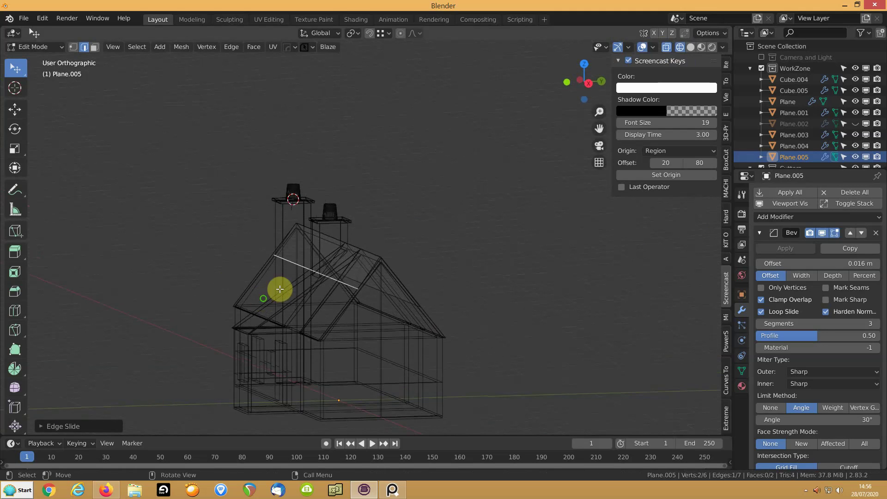
pyautogui.click(691, 47)
# - Add a loop cut across both ridge strips above the projecting wing's roof, slid by a factor of about 0.32, in wireframe
pyautogui.scroll(3, 317, 249)
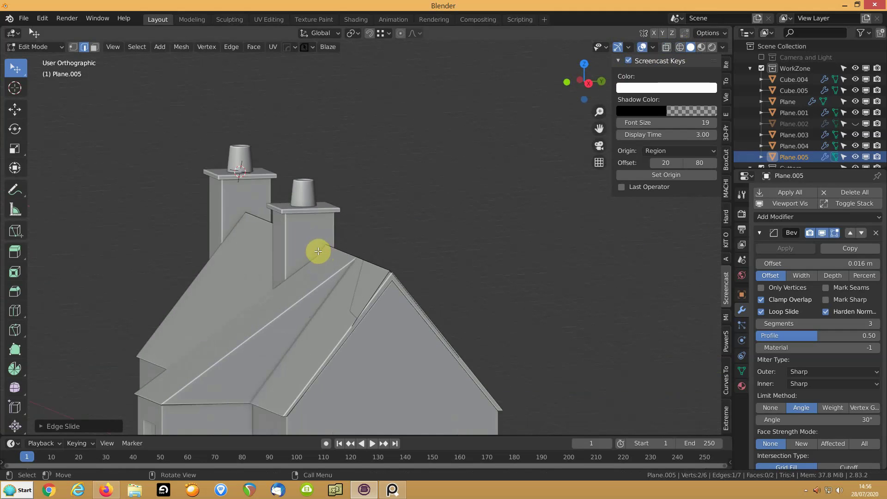
pyautogui.scroll(3, 283, 265)
pyautogui.moveTo(283, 265)
pyautogui.mouseDown(button='middle')
pyautogui.moveTo(305, 279)
pyautogui.moveTo(395, 237)
pyautogui.moveTo(359, 259)
pyautogui.moveTo(340, 287)
pyautogui.moveTo(382, 216)
pyautogui.mouseUp(button='middle')
pyautogui.click(678, 48)
pyautogui.hotkey('ctrl', 'r')
pyautogui.click(405, 194)
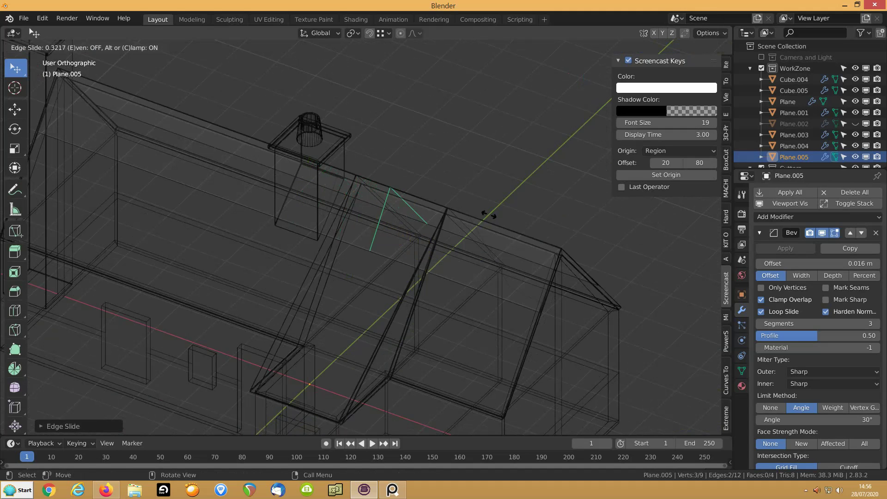
pyautogui.click(489, 215)
# - Bevel the new loop to about the projecting wing's width and move the section about 0.27 m along X to align with the wing
pyautogui.hotkey('ctrl', 'b')
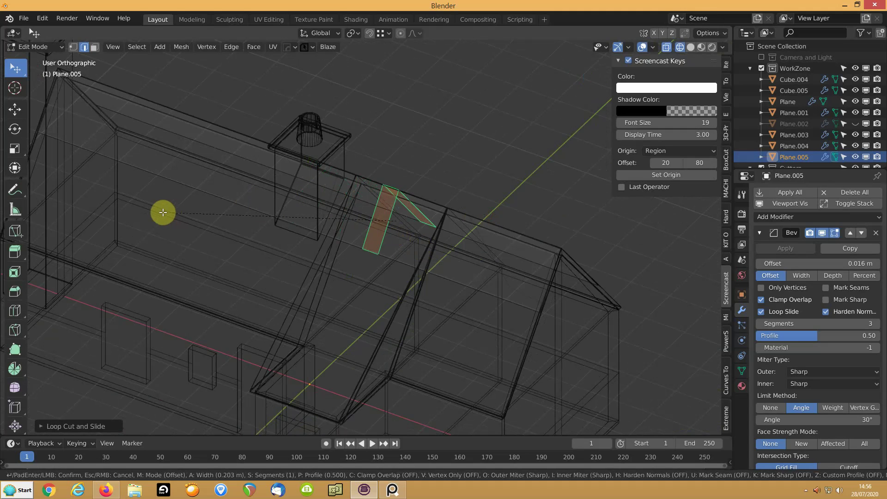
pyautogui.click(138, 208)
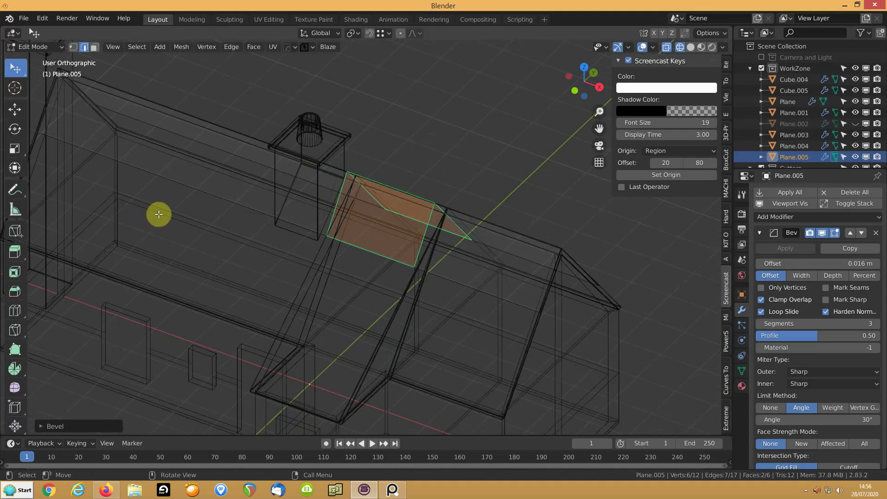
pyautogui.press('KP_1')
pyautogui.press('g')
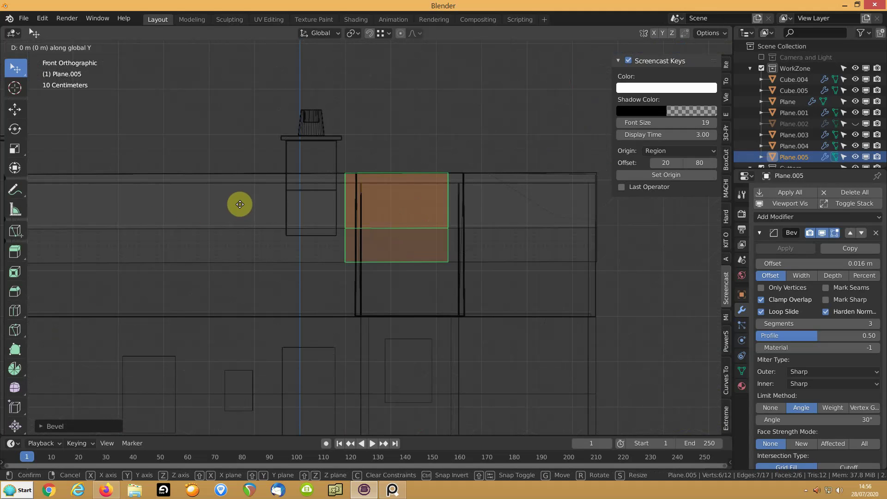
pyautogui.press('x')
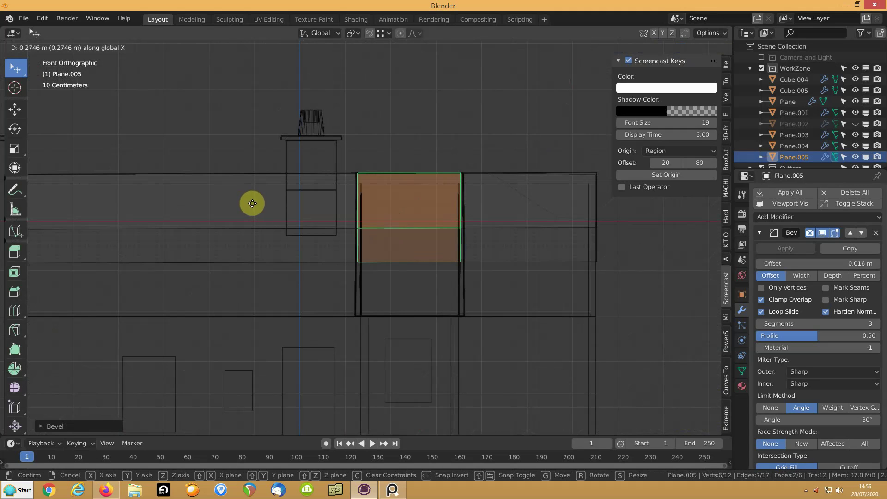
pyautogui.click(251, 203)
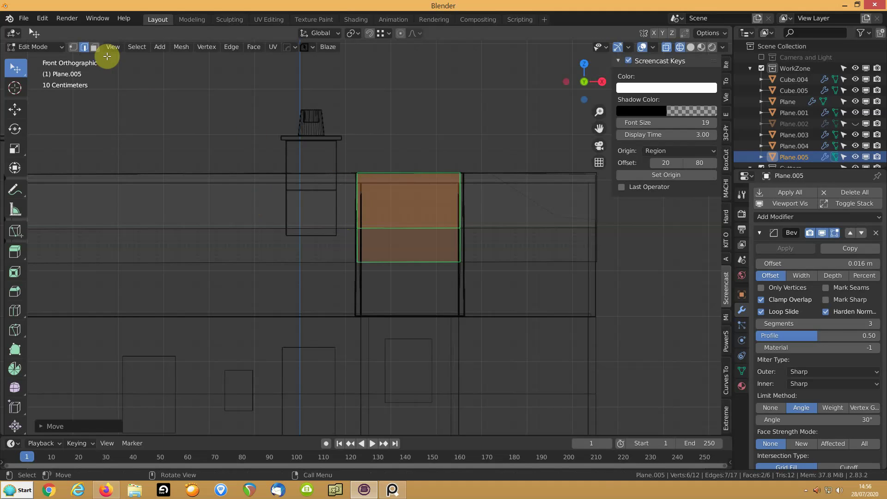
# - Bevel the two edge loops bounding the wing section into narrow bands
pyautogui.keyDown('alt'); pyautogui.click(355, 209); pyautogui.keyUp('alt')
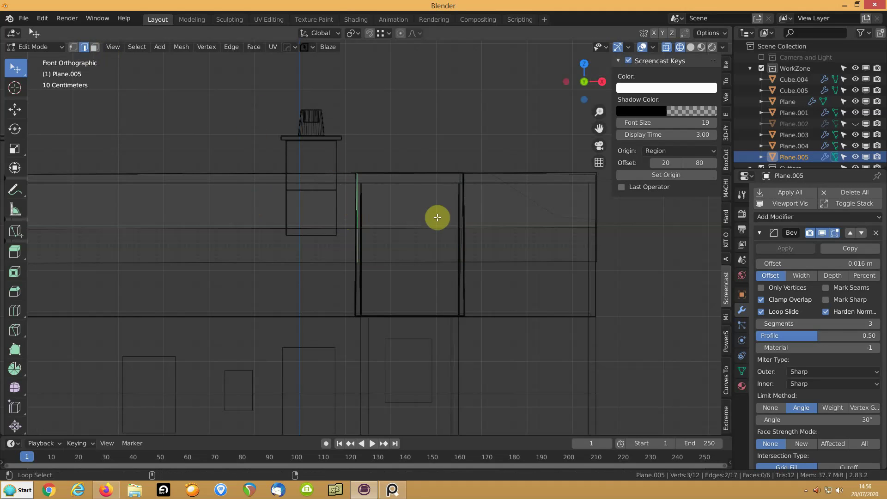
pyautogui.hotkey('ctrl', 'b')
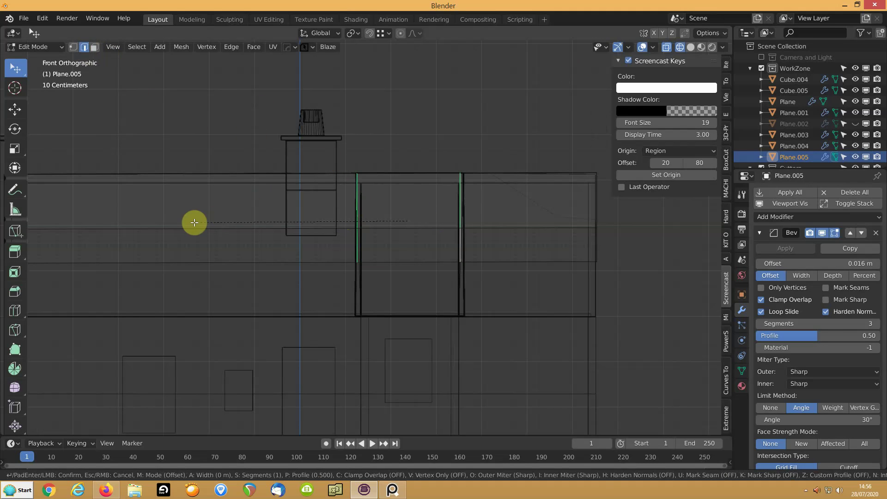
pyautogui.click(187, 221)
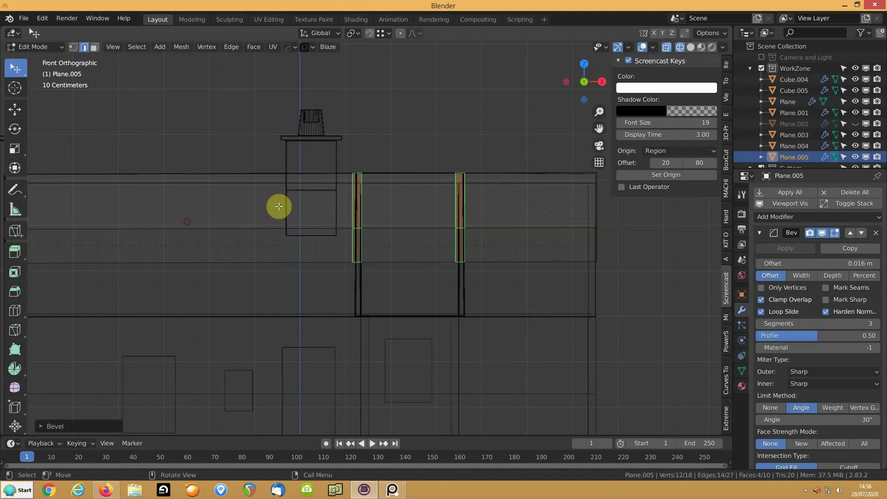
pyautogui.moveTo(594, 112); pyautogui.dragTo(536, 129, button='middle')
pyautogui.click(416, 247)
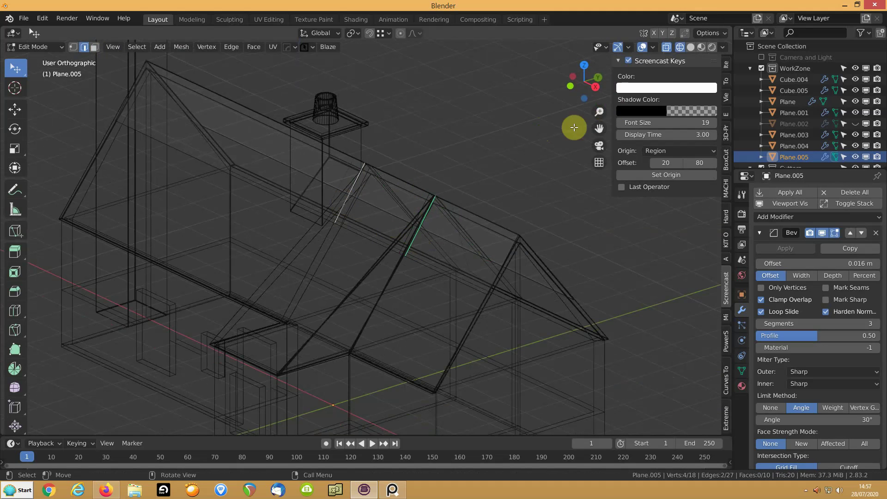
pyautogui.click(690, 46)
pyautogui.moveTo(377, 246); pyautogui.dragTo(366, 243, button='middle')
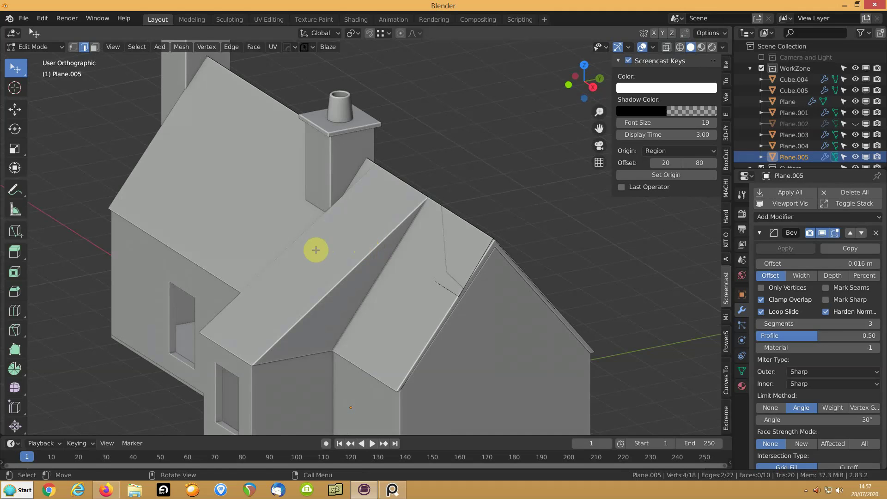
pyautogui.hotkey('alt', 's')
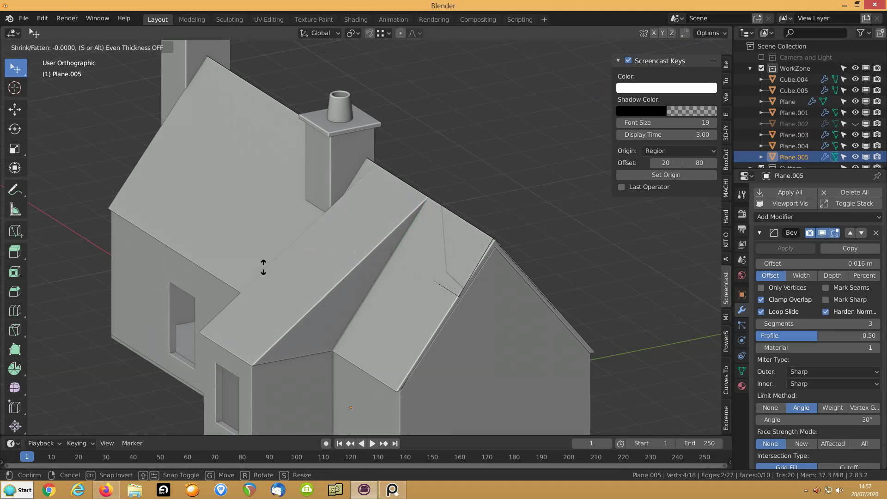
pyautogui.rightClick(263, 267)
# - Raise the front strip's lower edge between the two bands about 0.62 m along Z above the projecting wing's roof
pyautogui.hotkey('shift', 'z')
pyautogui.moveTo(335, 238)
pyautogui.mouseDown(button='middle')
pyautogui.moveTo(363, 244)
pyautogui.moveTo(413, 233)
pyautogui.mouseUp(button='middle')
pyautogui.click(376, 243)
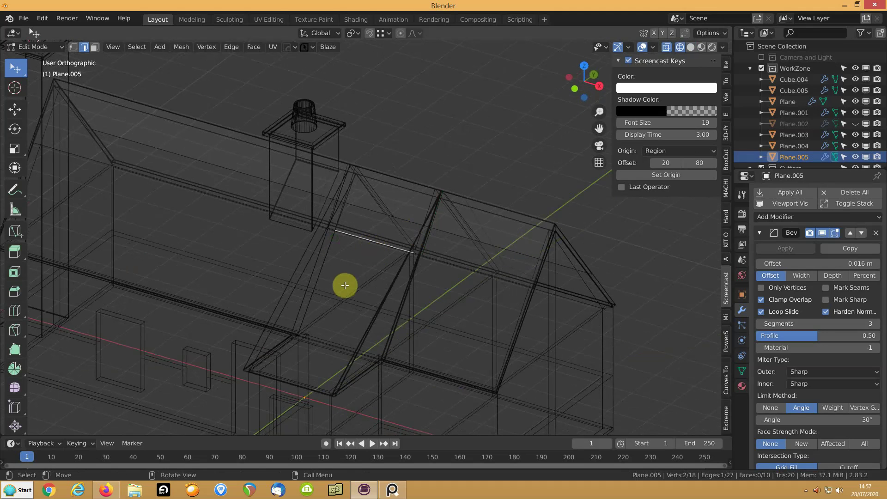
pyautogui.hotkey('shift', 'z')
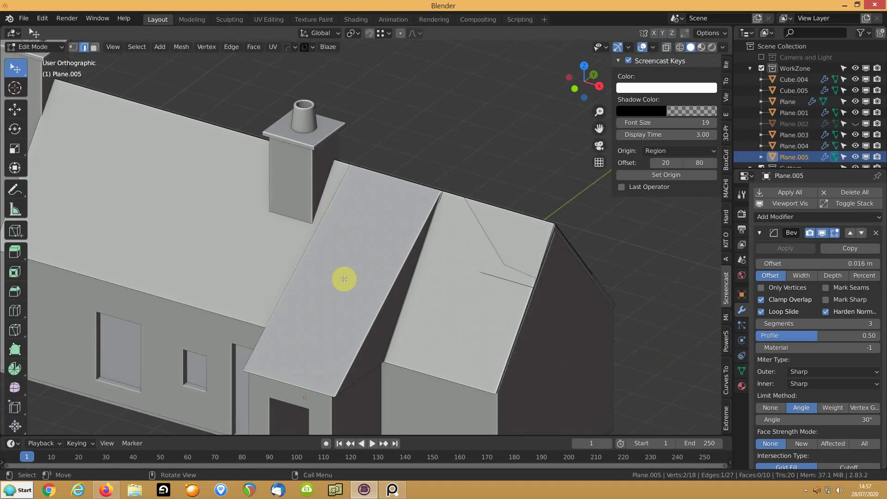
pyautogui.press('g')
pyautogui.press('z')
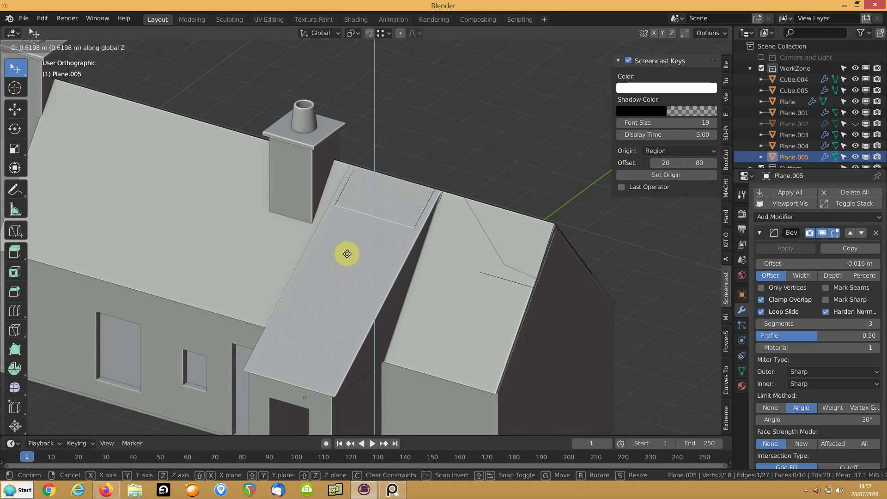
pyautogui.click(346, 255)
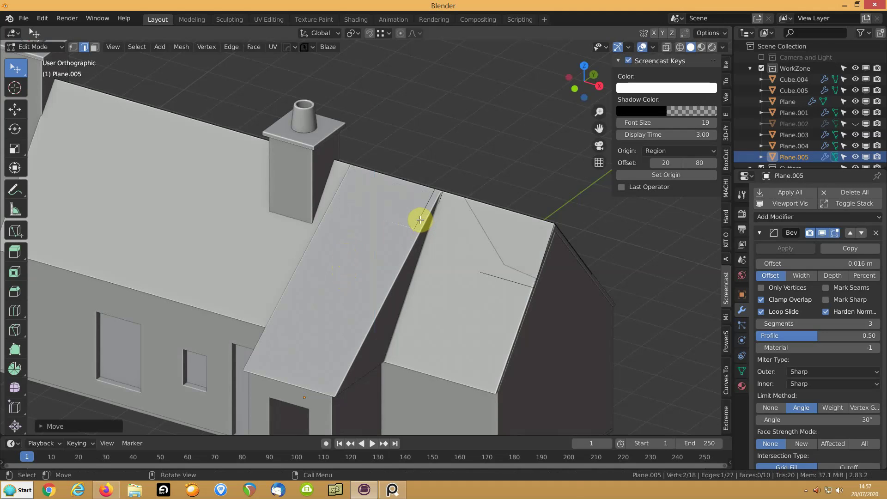
# - Select the two sloping side edges of the raised wing section and scale them apart to about 1.07 along X from the top view
pyautogui.keyDown('shift'); pyautogui.click(419, 218); pyautogui.keyUp('shift')
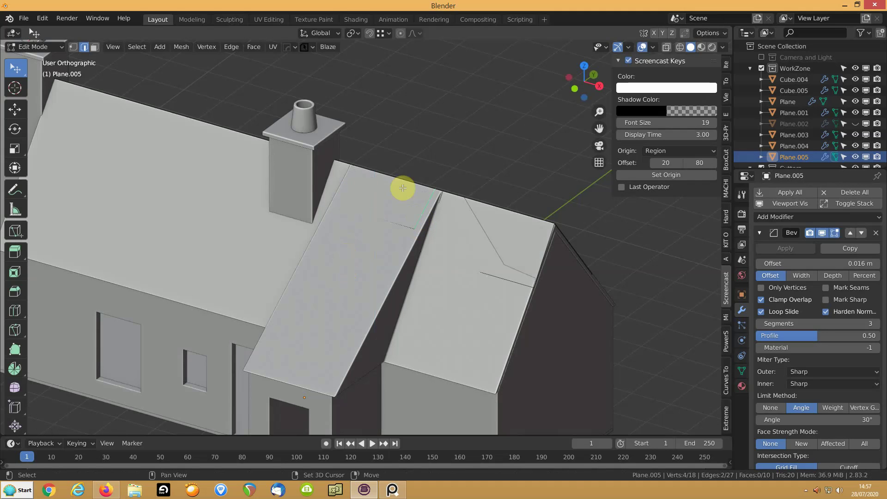
pyautogui.click(683, 46)
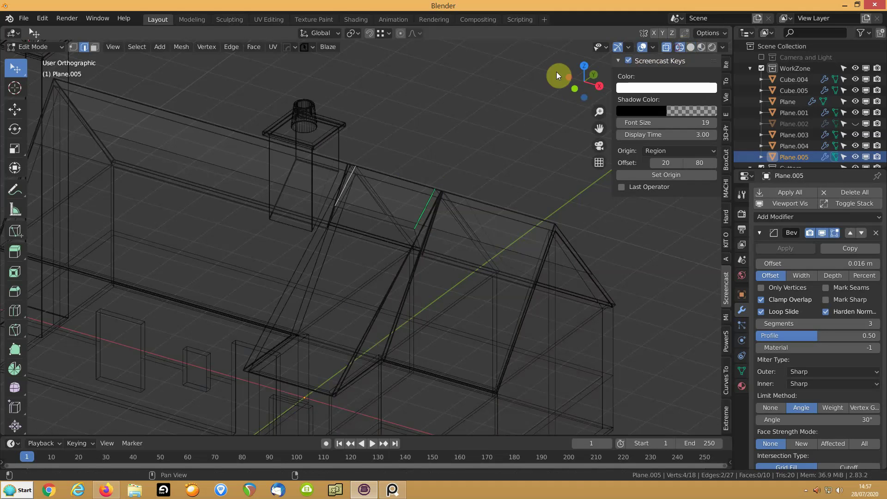
pyautogui.keyDown('shift'); pyautogui.click(343, 187); pyautogui.keyUp('shift')
pyautogui.keyDown('shift'); pyautogui.click(421, 210); pyautogui.keyUp('shift')
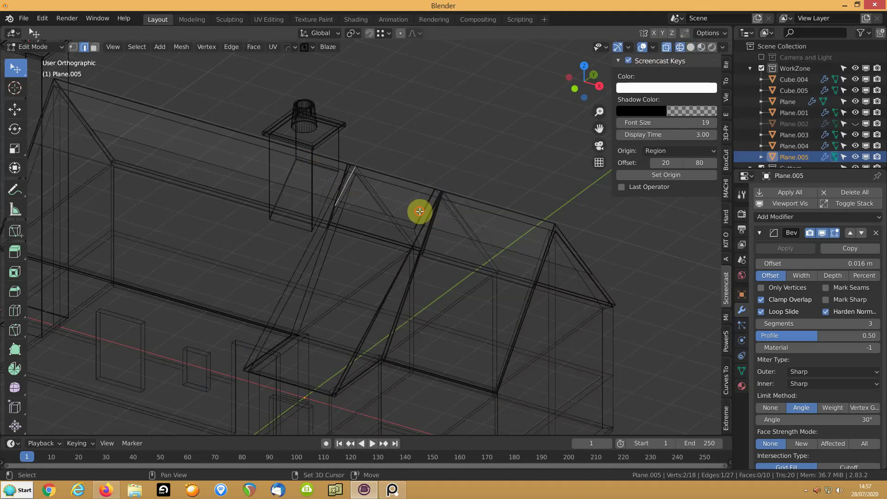
pyautogui.press('KP_7')
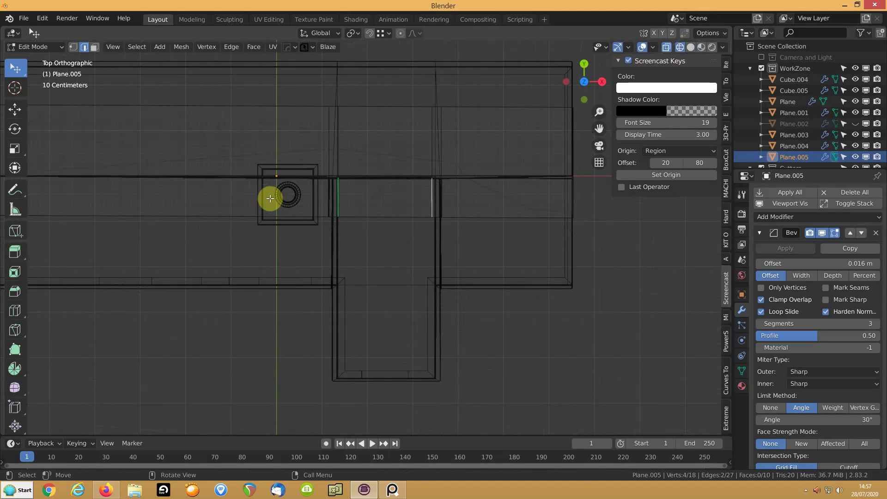
pyautogui.press('s')
pyautogui.press('x')
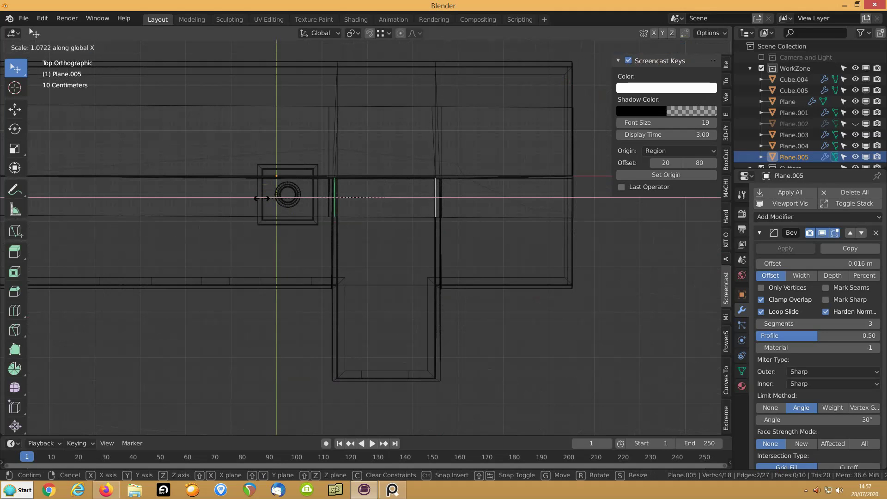
pyautogui.click(260, 199)
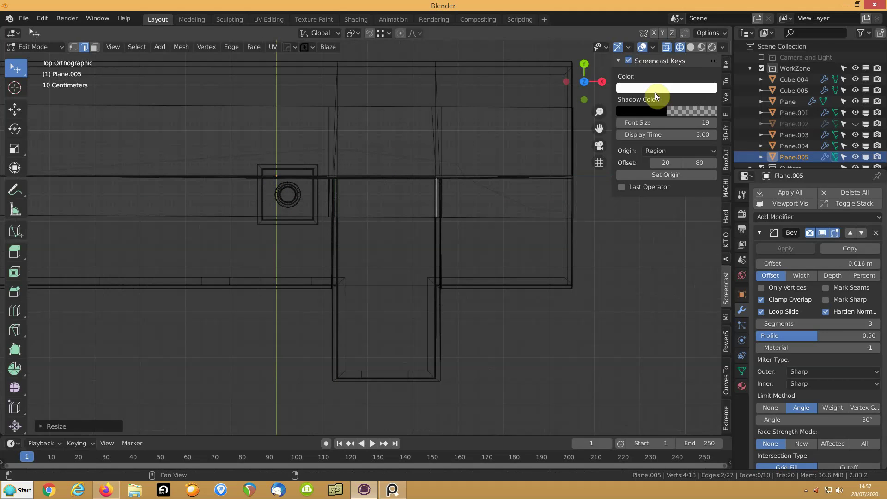
# - Switch to solid shading, remove the ridge cap's Bevel modifier and add a Solidify modifier in its place
pyautogui.click(690, 47)
pyautogui.moveTo(445, 234); pyautogui.dragTo(390, 190, button='middle')
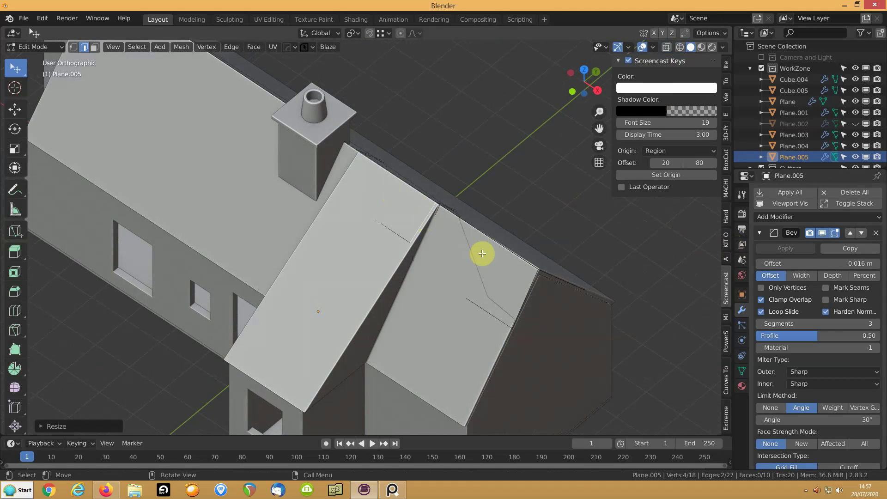
pyautogui.click(875, 233)
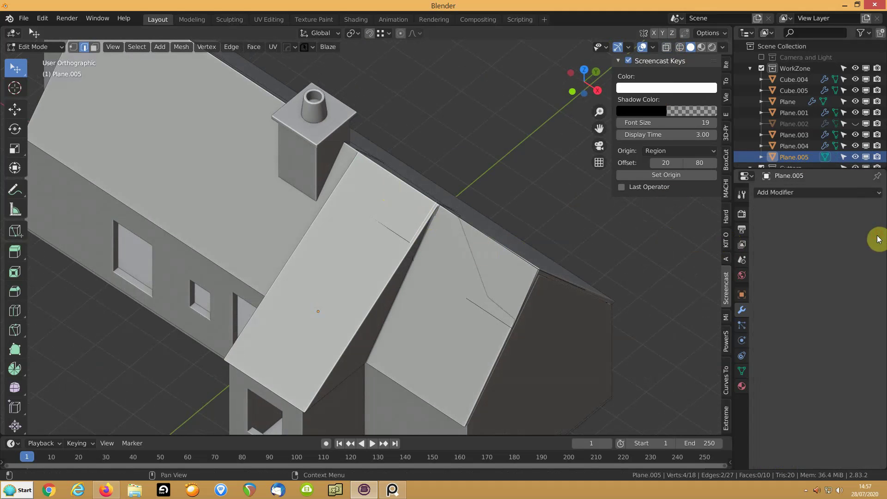
pyautogui.click(774, 193)
pyautogui.click(642, 360)
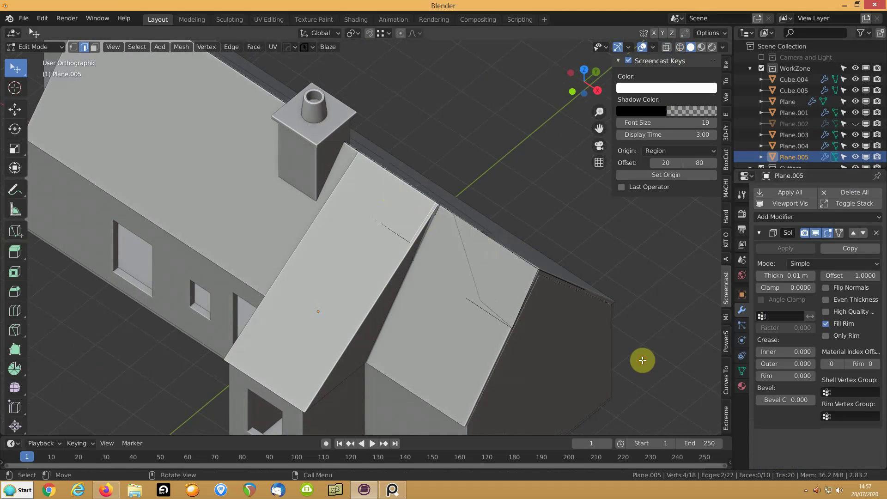
# - Set the Solidify thickness to 0.19 m with an offset of -1.0000
pyautogui.moveTo(845, 276); pyautogui.dragTo(869, 276)
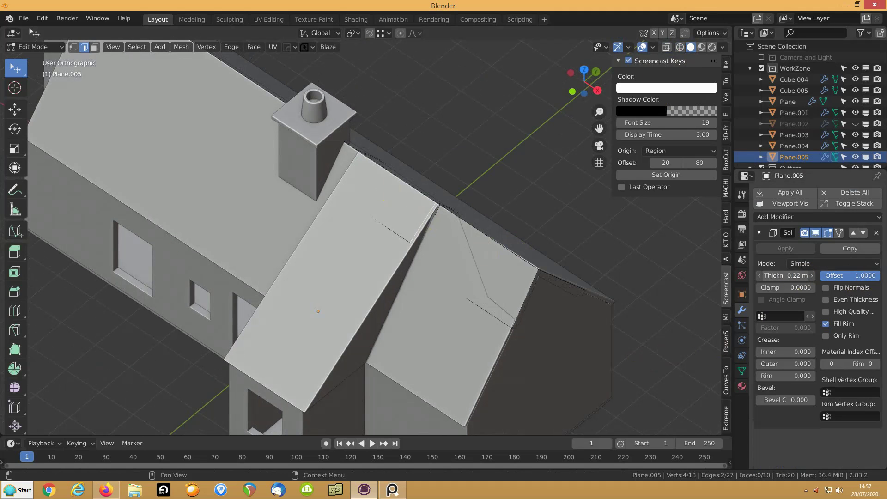
pyautogui.moveTo(855, 276); pyautogui.dragTo(832, 275)
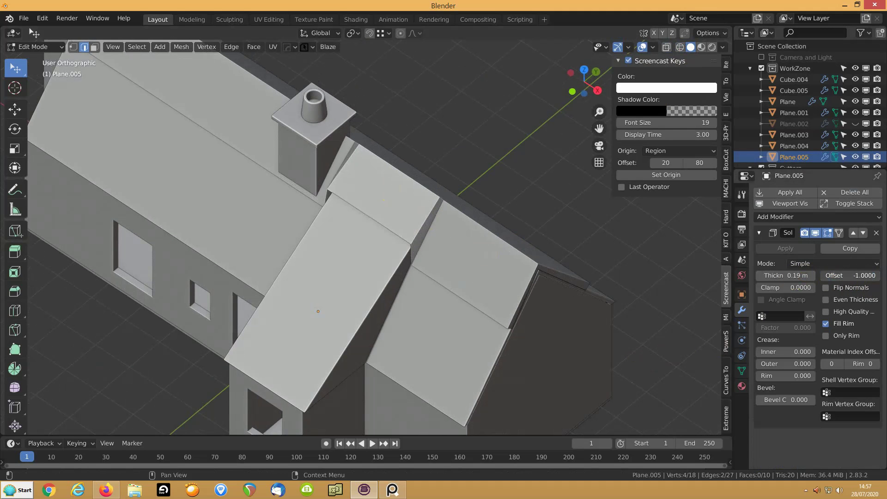
pyautogui.moveTo(604, 279); pyautogui.dragTo(624, 231, button='middle')
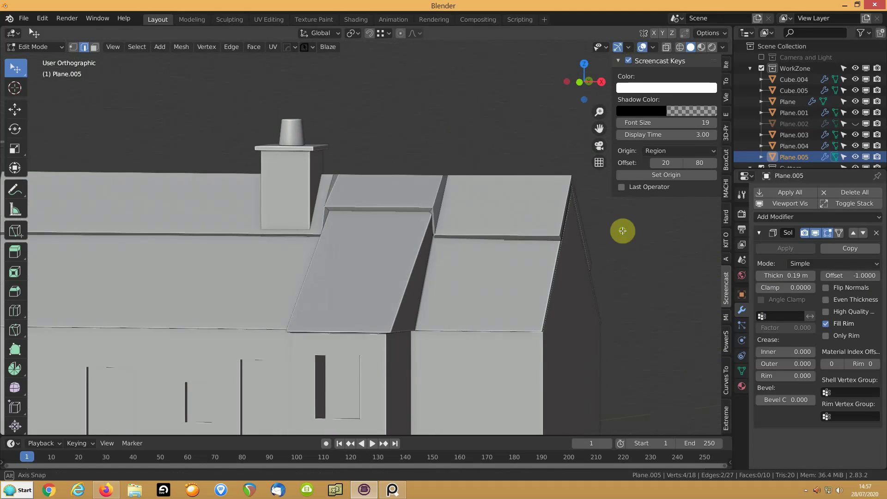
# - Compare the Solidify options on the ridge cap and leave Even Thickness and High Quality Normals enabled
pyautogui.click(826, 312)
pyautogui.click(827, 300)
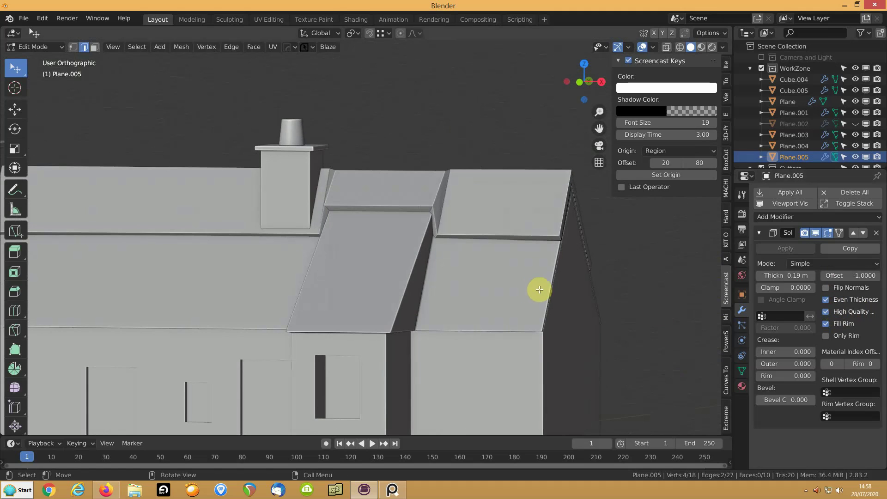
pyautogui.click(826, 301)
pyautogui.click(825, 312)
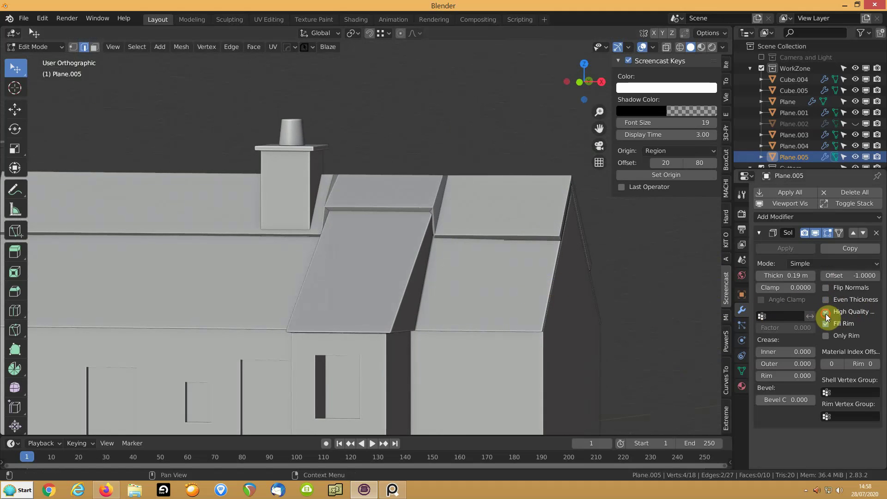
pyautogui.click(826, 313)
pyautogui.moveTo(703, 313); pyautogui.dragTo(452, 293, button='middle')
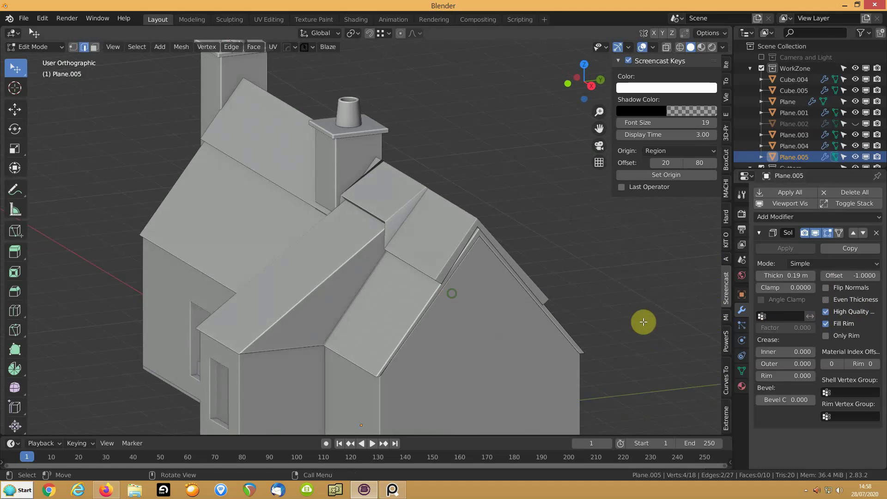
pyautogui.click(827, 301)
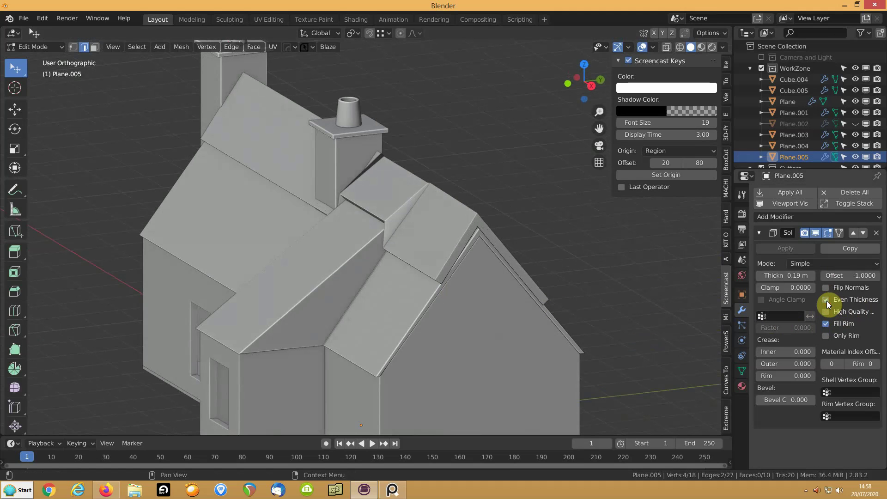
pyautogui.click(825, 312)
pyautogui.click(826, 312)
pyautogui.click(825, 311)
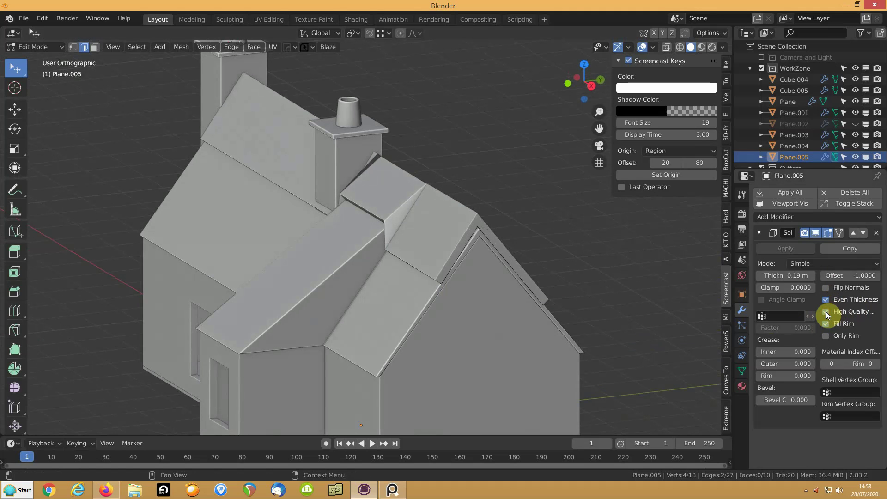
pyautogui.click(825, 312)
pyautogui.click(826, 312)
pyautogui.moveTo(356, 264); pyautogui.dragTo(382, 244, button='middle')
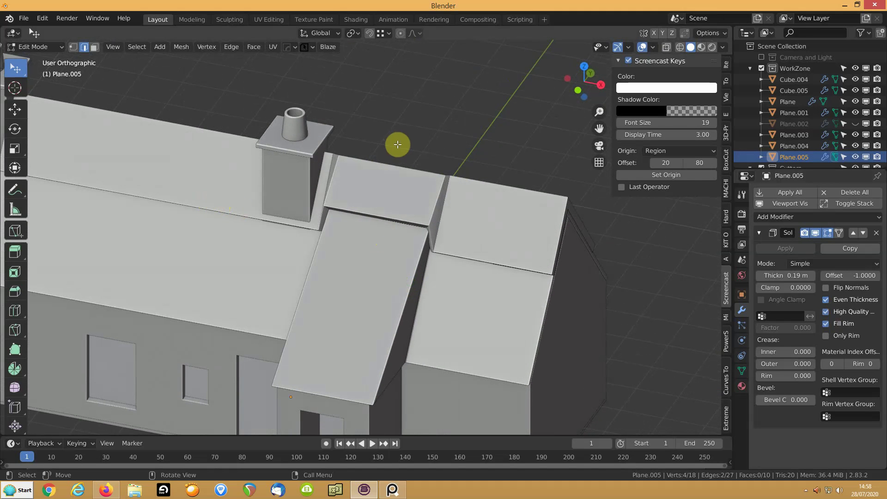
# - Show the Solidify result on the edit cage and add four evenly spaced loop cuts across the ridge cap's long section
pyautogui.click(839, 233)
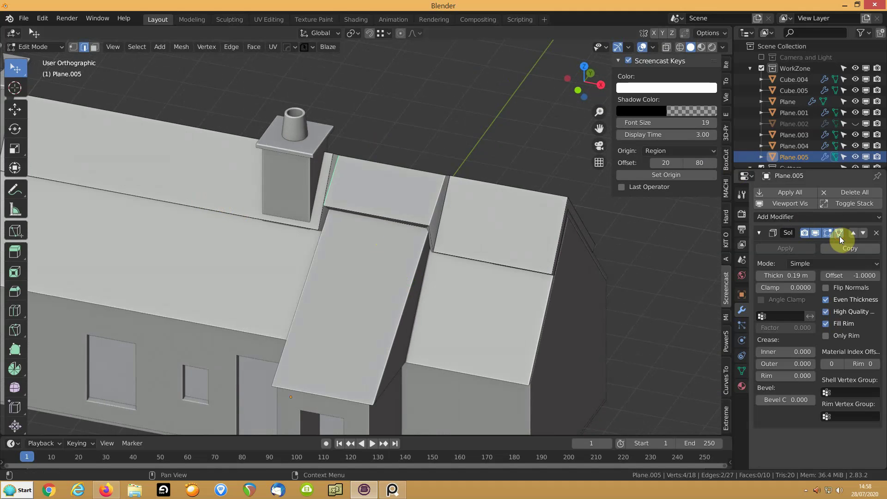
pyautogui.moveTo(341, 244); pyautogui.dragTo(270, 229, button='middle')
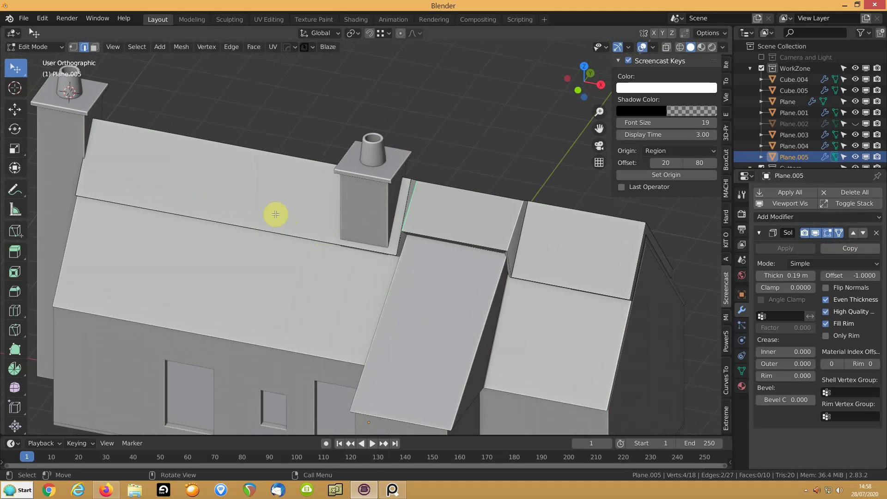
pyautogui.hotkey('ctrl', 'r')
pyautogui.scroll(2, 244, 215)
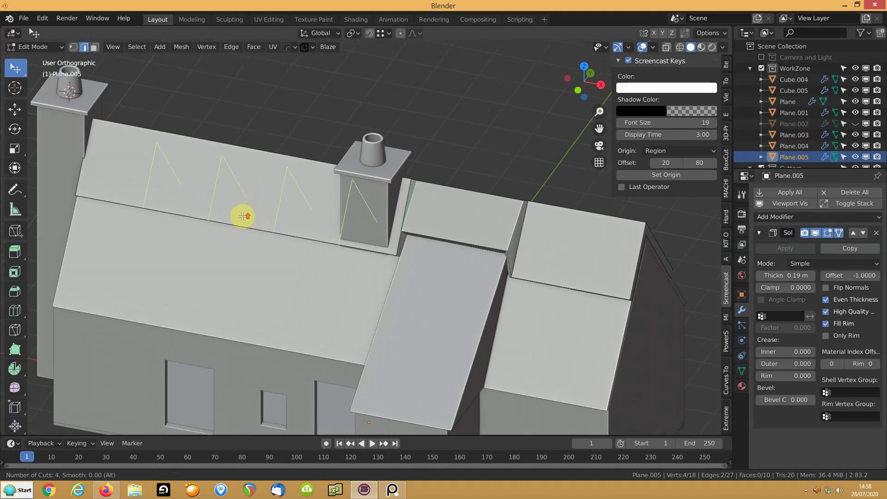
pyautogui.click(242, 216)
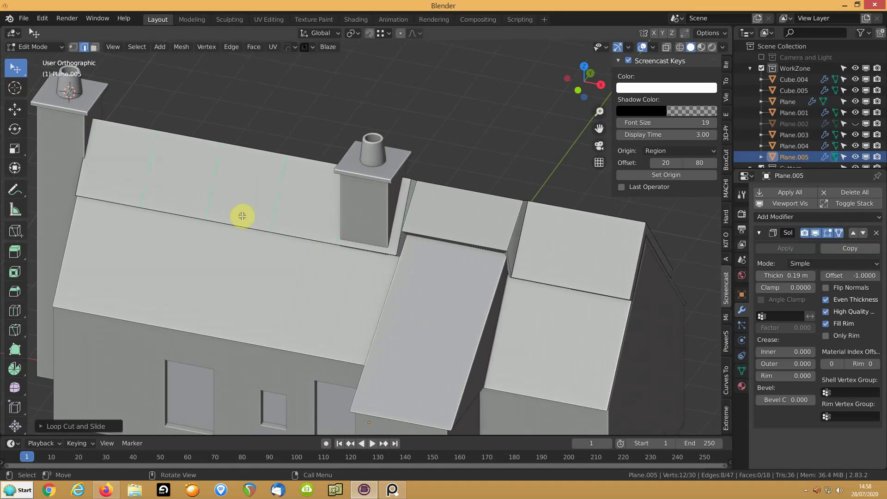
# - Slide two vertices on the long section's front lower edge upslope by about 0.13 and 0.26 to make it uneven
pyautogui.press('1')
pyautogui.click(252, 238)
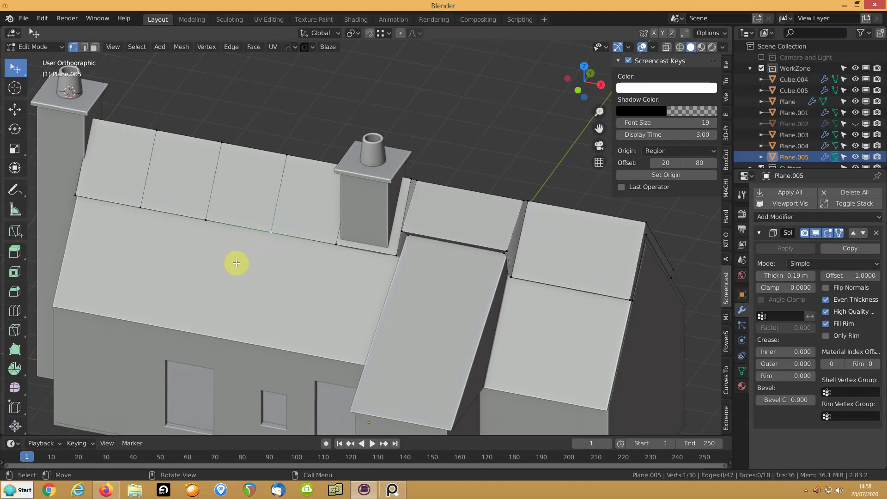
pyautogui.hotkey('shift', 'v')
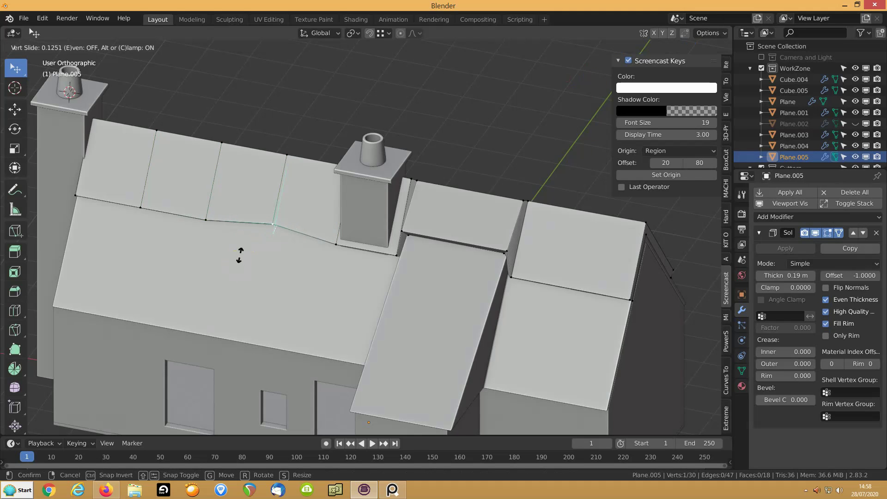
pyautogui.click(240, 253)
pyautogui.click(205, 221)
pyautogui.click(138, 213)
pyautogui.hotkey('shift', 'v')
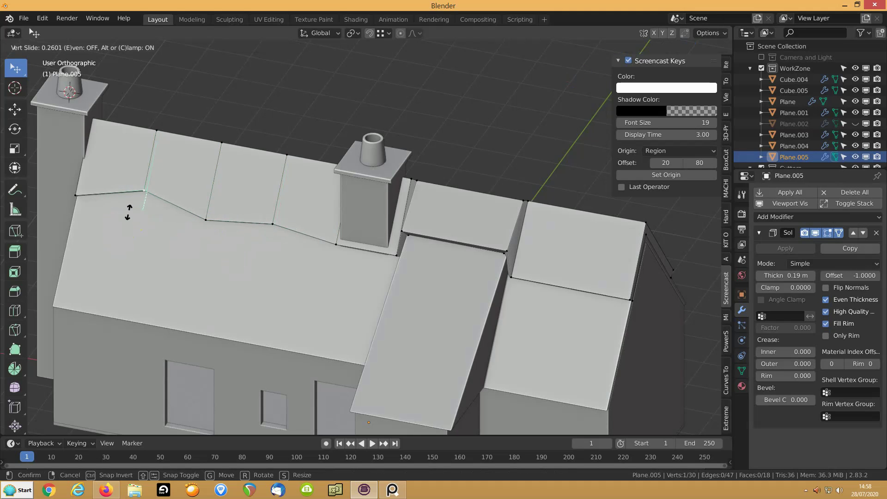
pyautogui.click(128, 212)
pyautogui.click(85, 196)
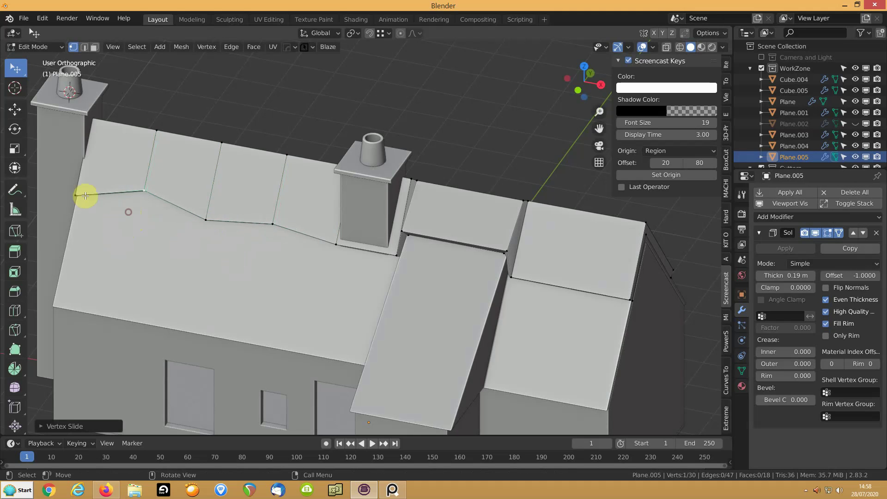
# - Add four evenly spaced loop cuts across the raised section above the projecting wing
pyautogui.hotkey('ctrl', 'r')
pyautogui.click(451, 235)
pyautogui.rightClick(451, 233)
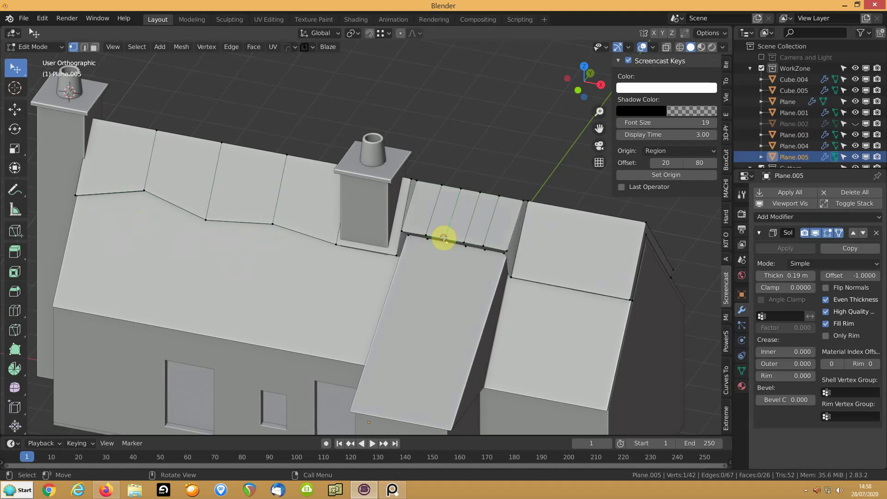
# - Slide the two middle vertices and the gable-side corner vertex of the raised wing section's lower edge slightly upslope
pyautogui.press('g')
pyautogui.press('g')
pyautogui.click(447, 230)
pyautogui.click(468, 242)
pyautogui.press('g')
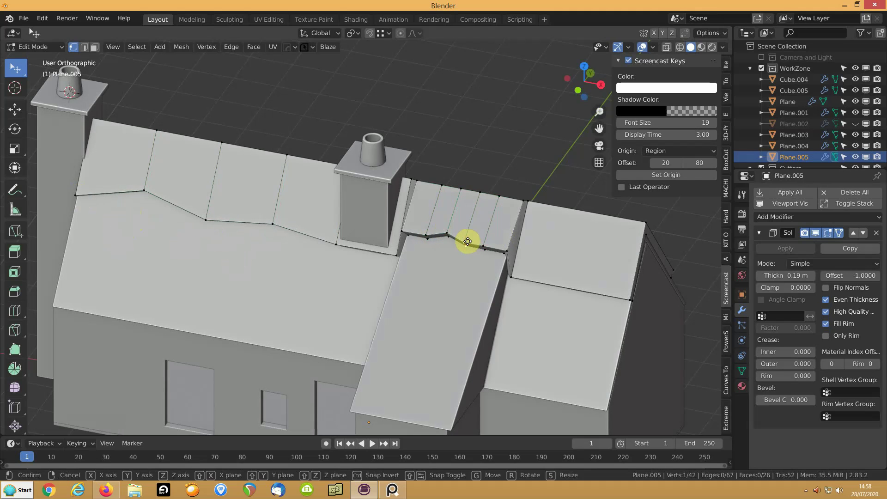
pyautogui.press('g')
pyautogui.click(468, 231)
pyautogui.click(504, 248)
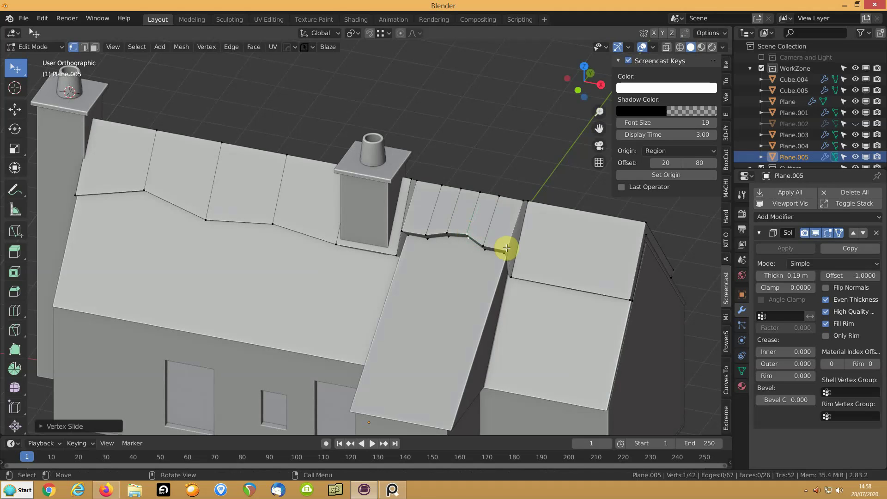
pyautogui.press('g')
pyautogui.press('g')
pyautogui.click(509, 240)
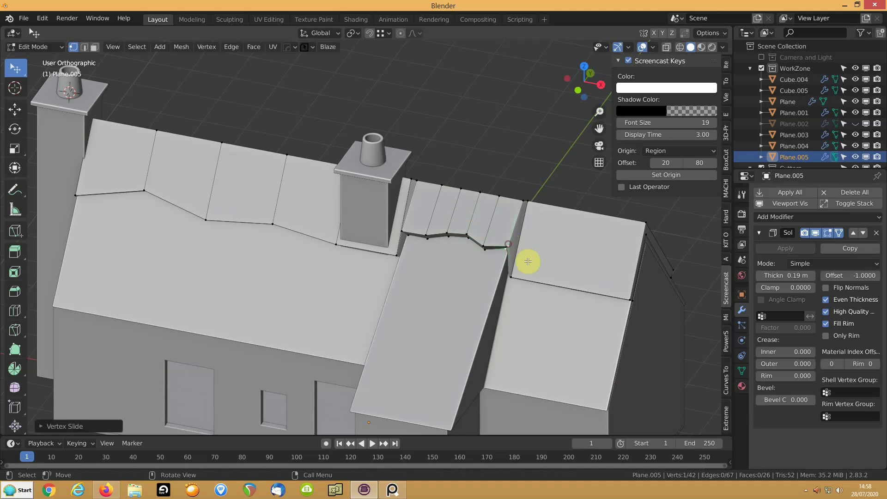
# - Add four evenly spaced loop cuts across the ridge cap's gable-end section
pyautogui.hotkey('ctrl', 'r')
pyautogui.click(564, 272)
pyautogui.rightClick(563, 272)
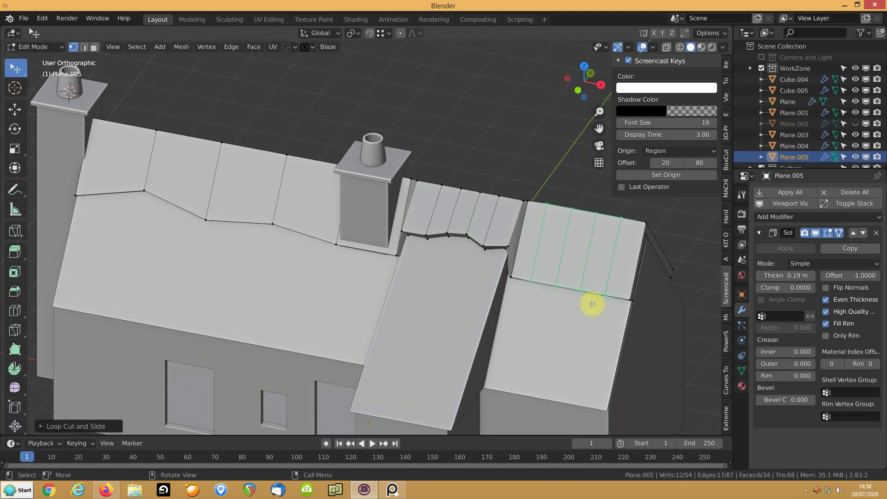
# - Slide the gable-end section's outer corner and two other front lower-edge vertices upslope to give a jagged edge
pyautogui.click(628, 296)
pyautogui.press('g')
pyautogui.press('g')
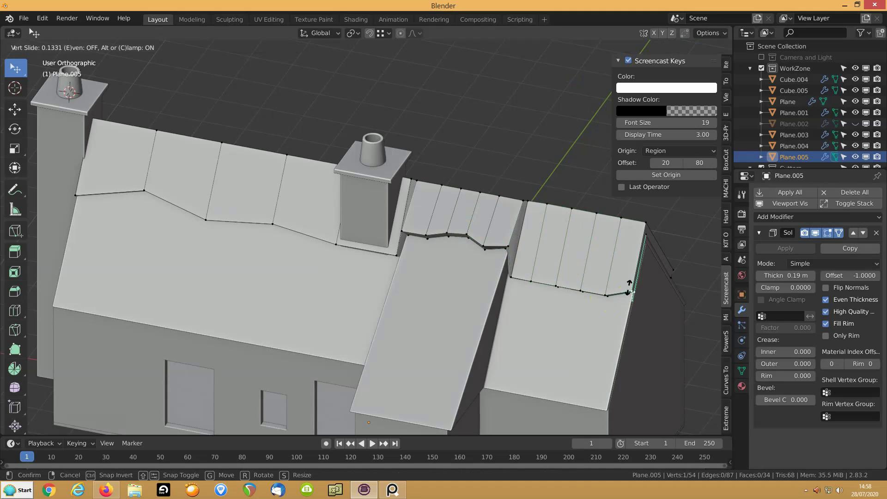
pyautogui.click(623, 286)
pyautogui.click(530, 280)
pyautogui.press('g')
pyautogui.press('g')
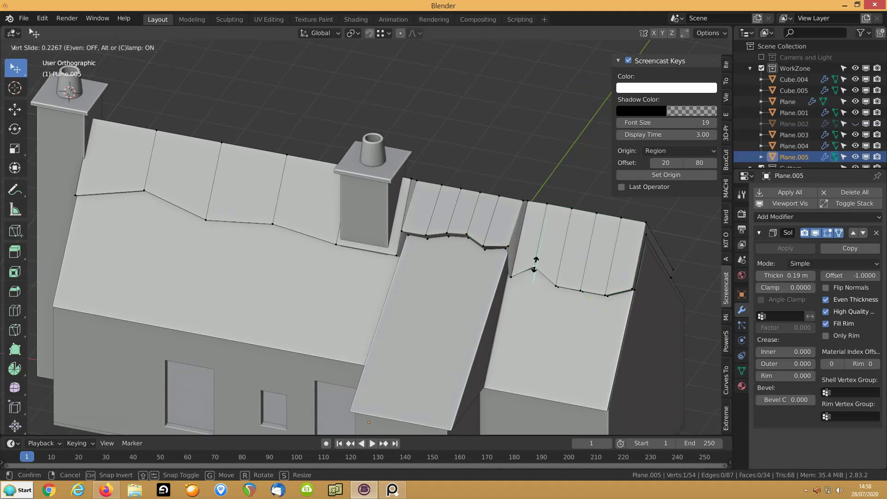
pyautogui.click(559, 275)
pyautogui.click(581, 291)
pyautogui.press('g')
pyautogui.press('g')
pyautogui.click(583, 282)
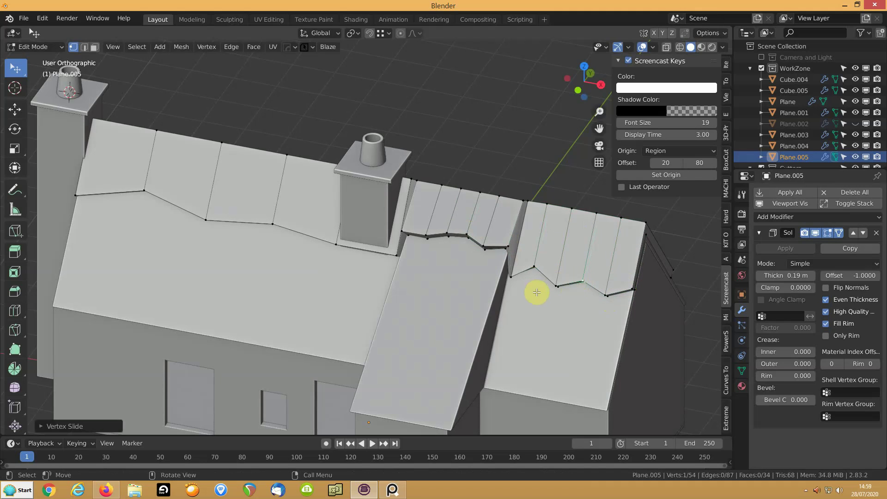
# - Slide three lower-edge vertices near the gable end upslope on the back of the ridge cap
pyautogui.moveTo(471, 283); pyautogui.dragTo(424, 273, button='middle')
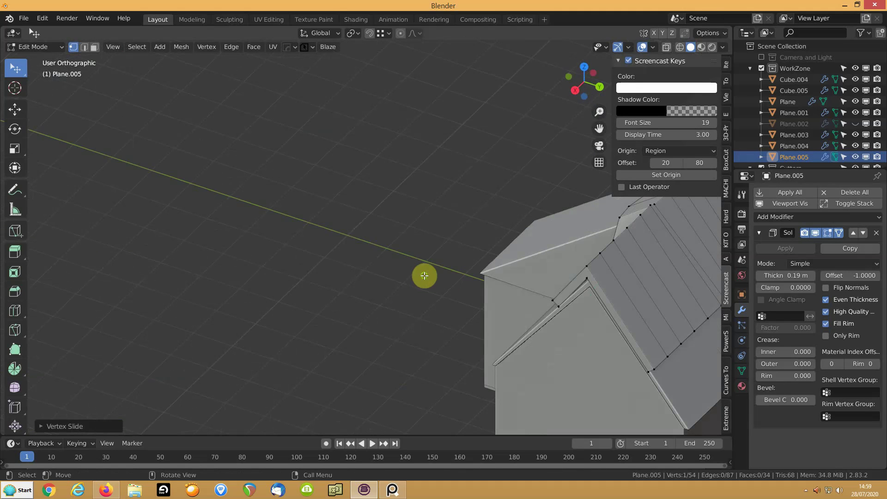
pyautogui.keyDown('shift'); pyautogui.moveTo(548, 316); pyautogui.dragTo(273, 320, button='middle'); pyautogui.keyUp('shift')
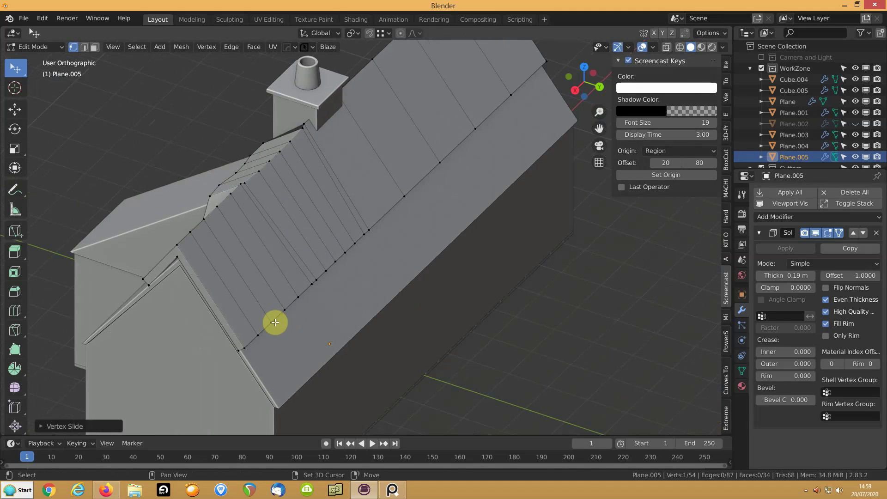
pyautogui.click(273, 320)
pyautogui.press('g')
pyautogui.press('g')
pyautogui.click(269, 313)
pyautogui.click(287, 307)
pyautogui.press('g')
pyautogui.press('g')
pyautogui.click(282, 296)
pyautogui.click(313, 280)
pyautogui.press('g')
pyautogui.press('g')
pyautogui.click(317, 263)
# - Slide the back lower-edge vertices of the middle section upslope by varying amounts, up to its join with the long section
pyautogui.click(338, 260)
pyautogui.press('g')
pyautogui.press('g')
pyautogui.click(360, 251)
pyautogui.click(357, 243)
pyautogui.press('g')
pyautogui.press('g')
pyautogui.click(354, 236)
pyautogui.click(361, 235)
pyautogui.press('g')
pyautogui.press('g')
pyautogui.click(363, 230)
pyautogui.press('g')
pyautogui.press('g')
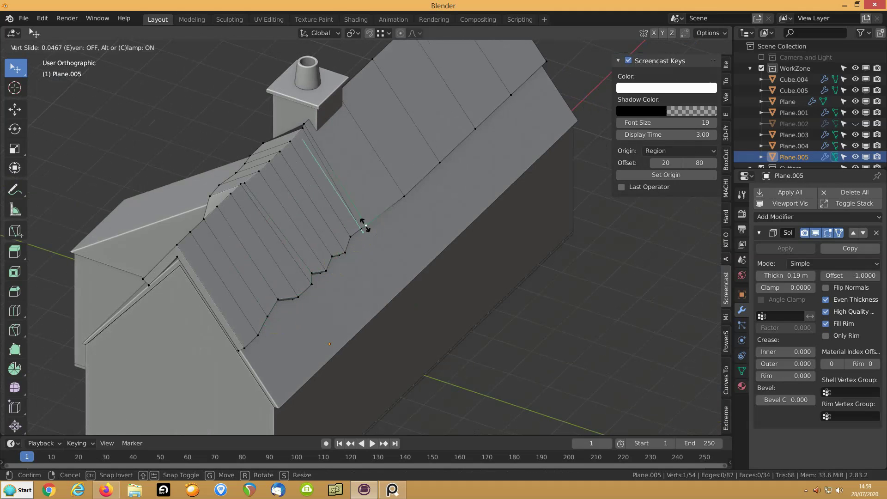
pyautogui.click(363, 219)
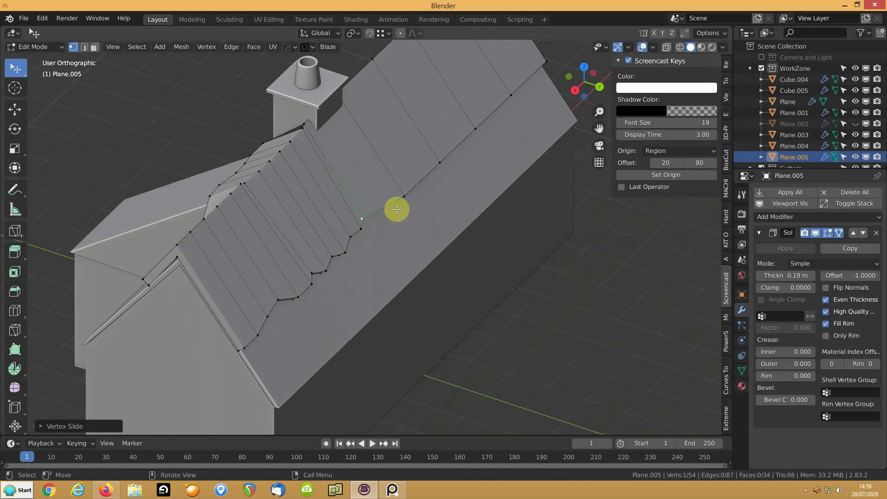
# - Slide alternate vertices and the far corner of the long section's back lower edge upslope to make it ragged
pyautogui.click(402, 200)
pyautogui.press('g')
pyautogui.press('g')
pyautogui.click(397, 187)
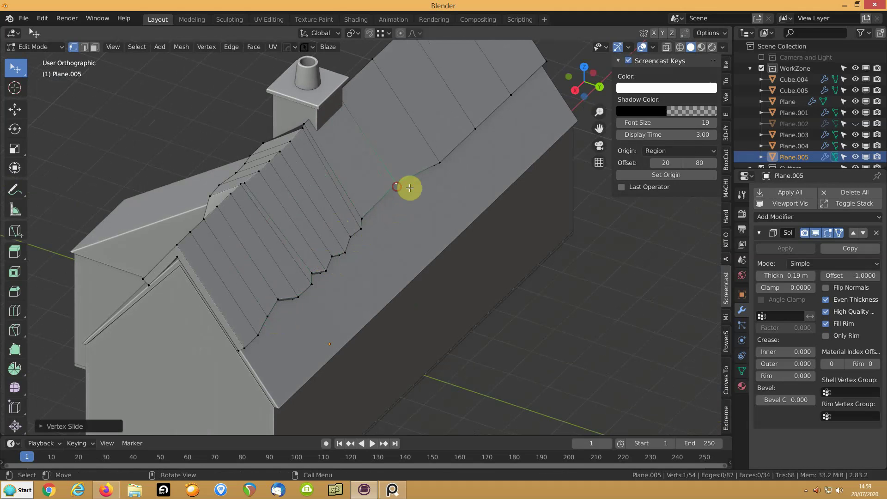
pyautogui.click(467, 115)
pyautogui.press('g')
pyautogui.press('g')
pyautogui.click(460, 111)
pyautogui.click(548, 56)
pyautogui.press('g')
pyautogui.press('g')
pyautogui.click(549, 54)
pyautogui.moveTo(245, 219); pyautogui.dragTo(330, 203, button='middle')
pyautogui.keyDown('shift'); pyautogui.moveTo(504, 174); pyautogui.dragTo(217, 239, button='middle'); pyautogui.keyUp('shift')
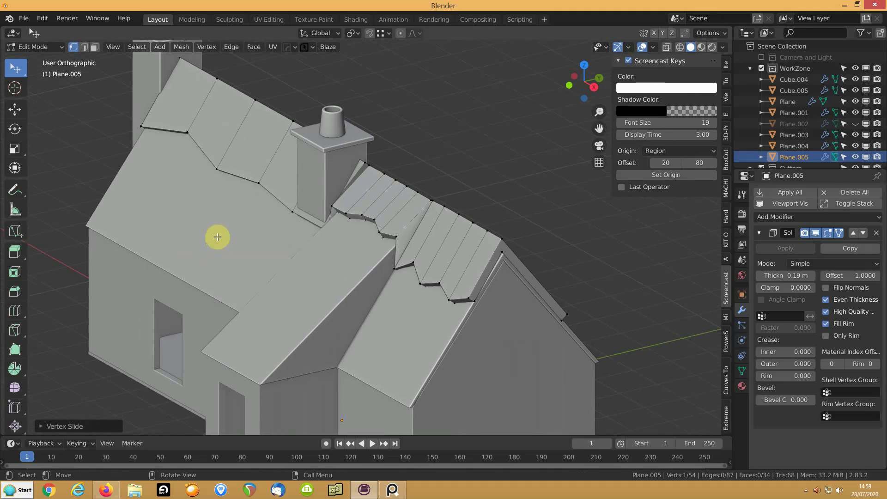
# - Add a Subdivision Surface modifier to the ridge cap below its Solidify modifier and set the viewport subdivisions to 2
pyautogui.press('Tab')
pyautogui.click(761, 234)
pyautogui.click(774, 216)
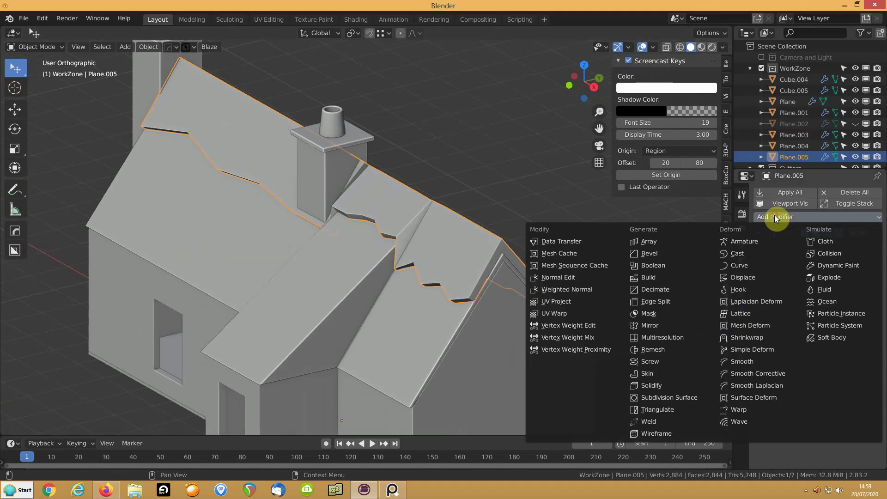
pyautogui.click(669, 399)
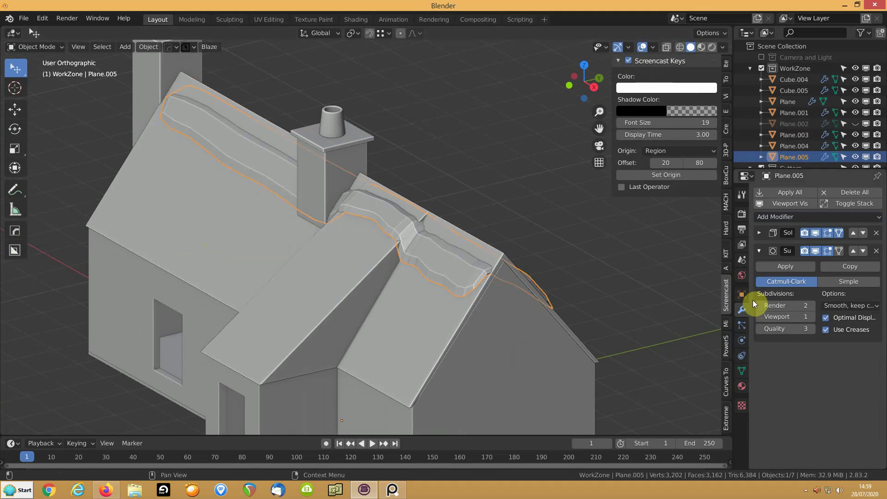
pyautogui.click(814, 317)
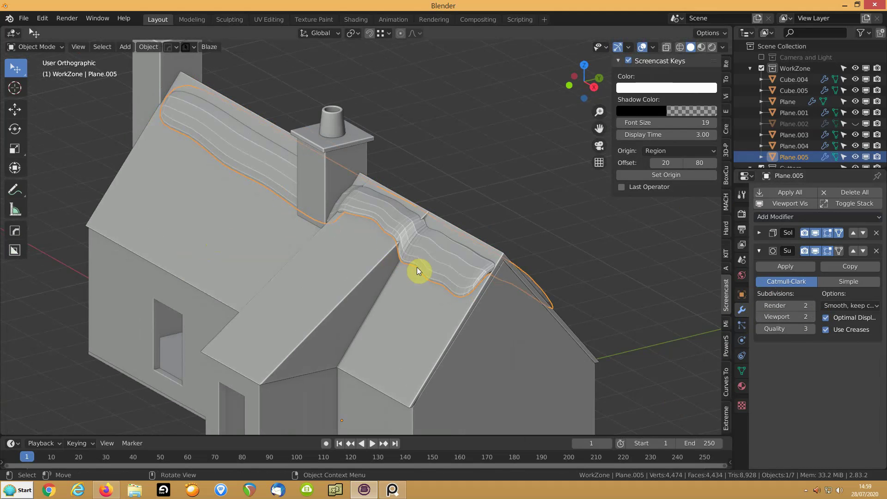
pyautogui.moveTo(403, 267); pyautogui.dragTo(395, 282, button='middle')
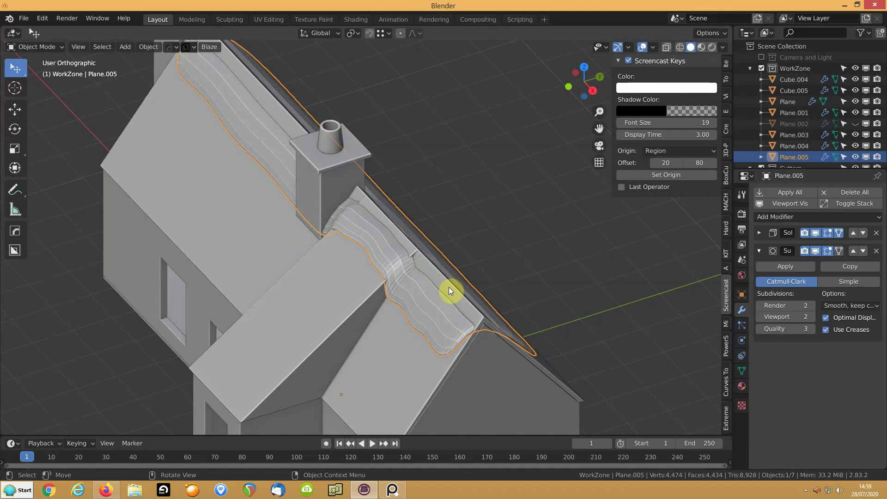
# - Select the edge loop along the ridge cap's crest and set its mean crease to about 0.56
pyautogui.press('Tab')
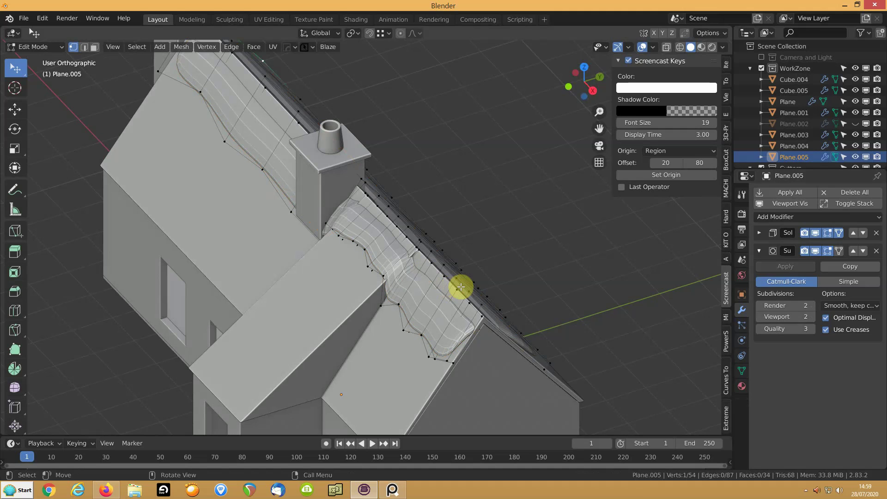
pyautogui.keyDown('alt'); pyautogui.click(461, 286); pyautogui.keyUp('alt')
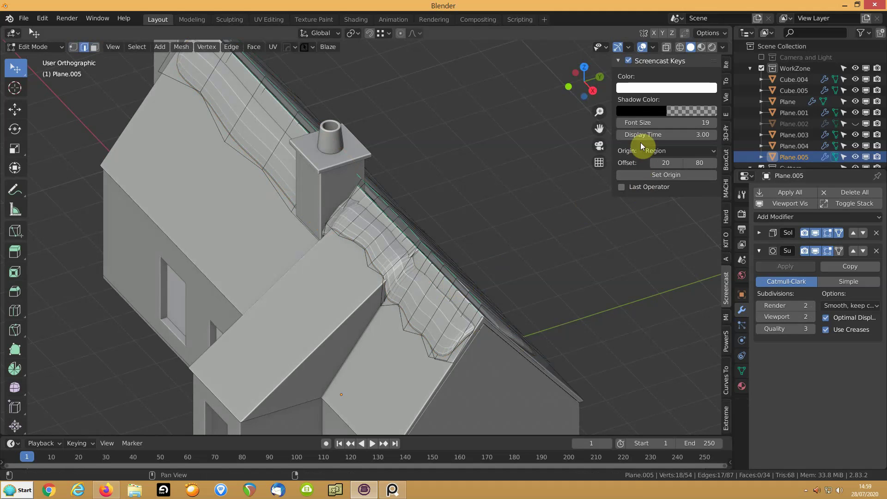
pyautogui.click(727, 65)
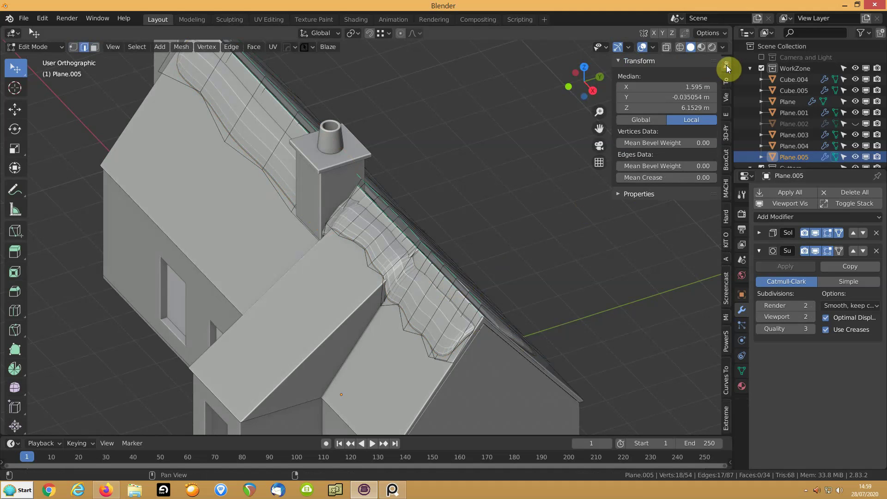
pyautogui.moveTo(659, 176); pyautogui.dragTo(704, 176)
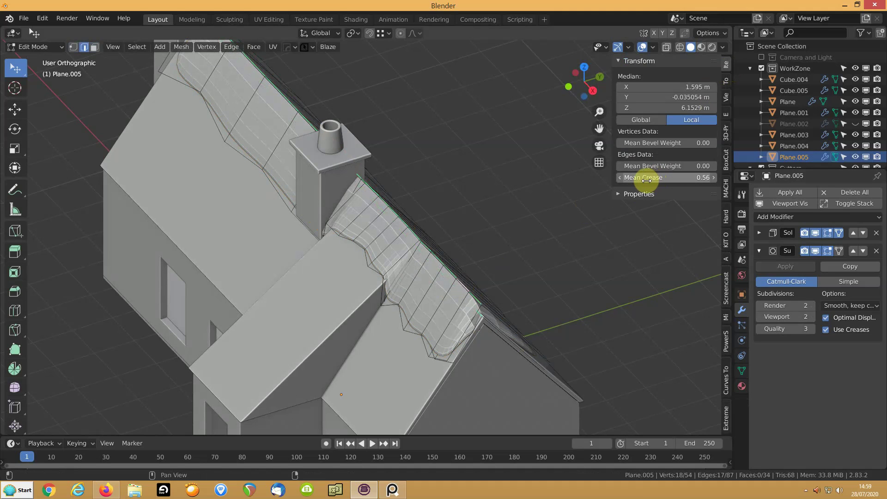
pyautogui.press('Tab')
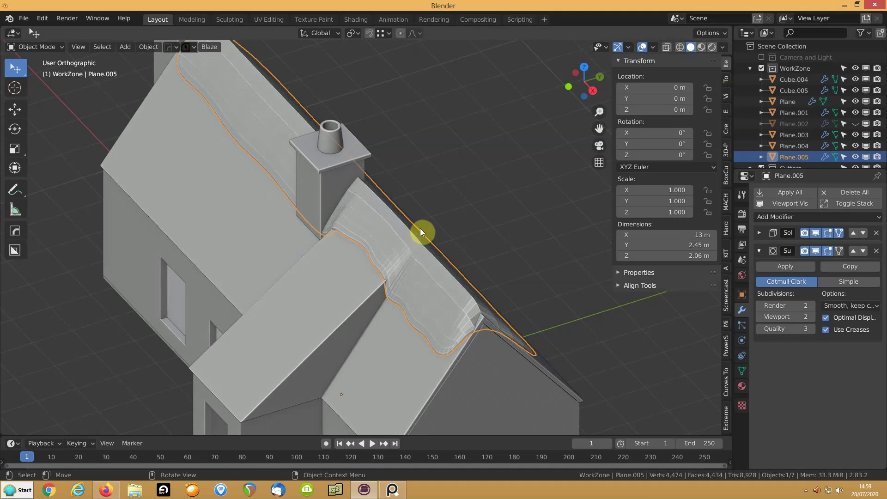
# - Shade the ridge cap smooth and deselect it
pyautogui.rightClick(414, 268)
pyautogui.click(365, 211)
pyautogui.moveTo(332, 270); pyautogui.dragTo(449, 243, button='middle')
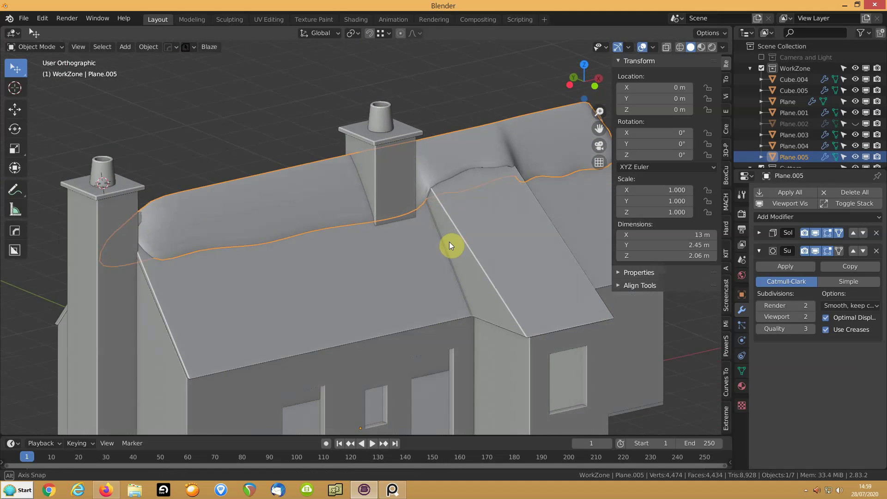
pyautogui.click(174, 159)
pyautogui.scroll(-3, 249, 253)
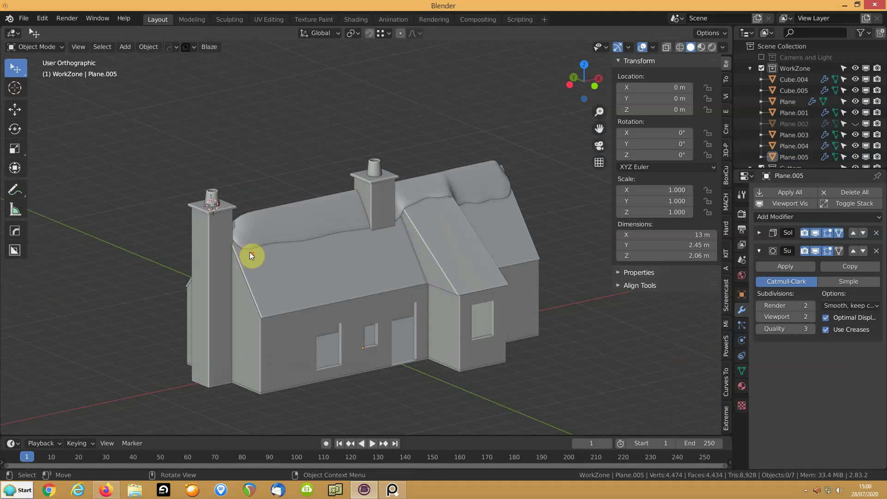
# - Select the ridge cap and switch it to Sculpt Mode
pyautogui.moveTo(372, 308); pyautogui.dragTo(247, 317, button='middle')
pyautogui.moveTo(319, 308); pyautogui.dragTo(346, 284, button='middle')
pyautogui.scroll(-2, 334, 302)
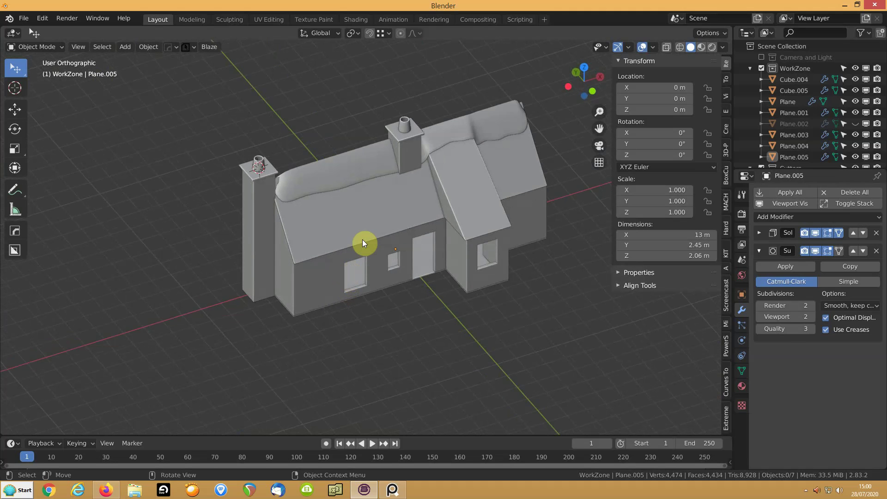
pyautogui.moveTo(368, 206); pyautogui.dragTo(357, 245, button='middle')
pyautogui.scroll(3, 356, 245)
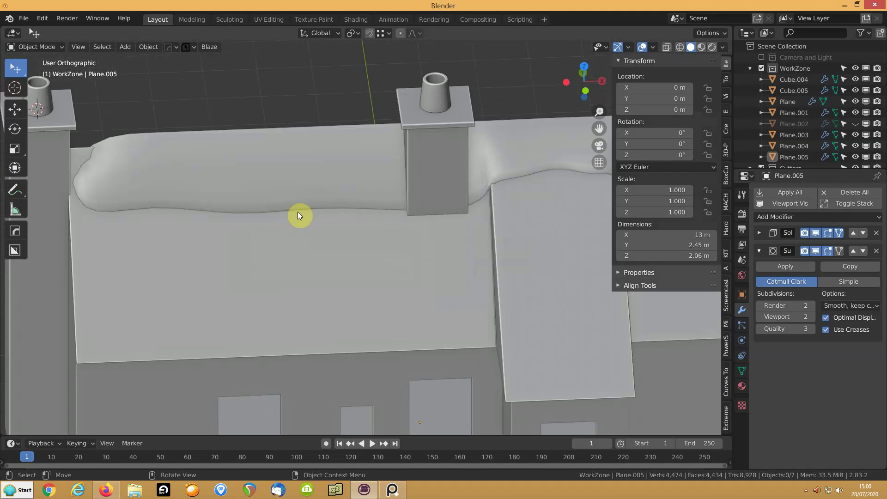
pyautogui.click(249, 170)
pyautogui.click(45, 49)
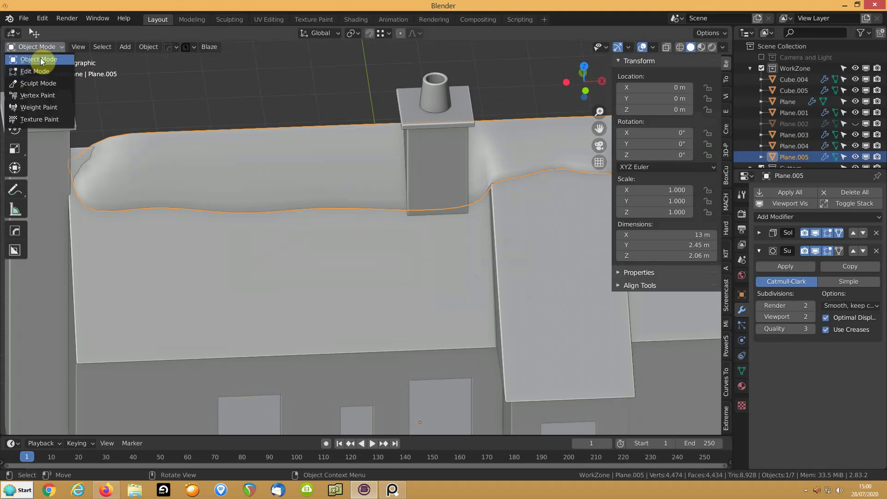
pyautogui.click(30, 84)
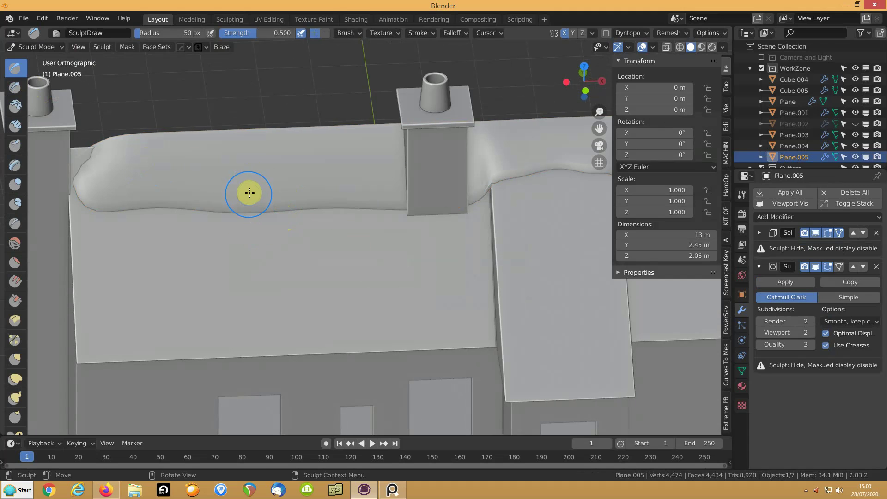
# - Display the active brush's settings and widen the list of sculpt tools to show the brush names
pyautogui.click(719, 89)
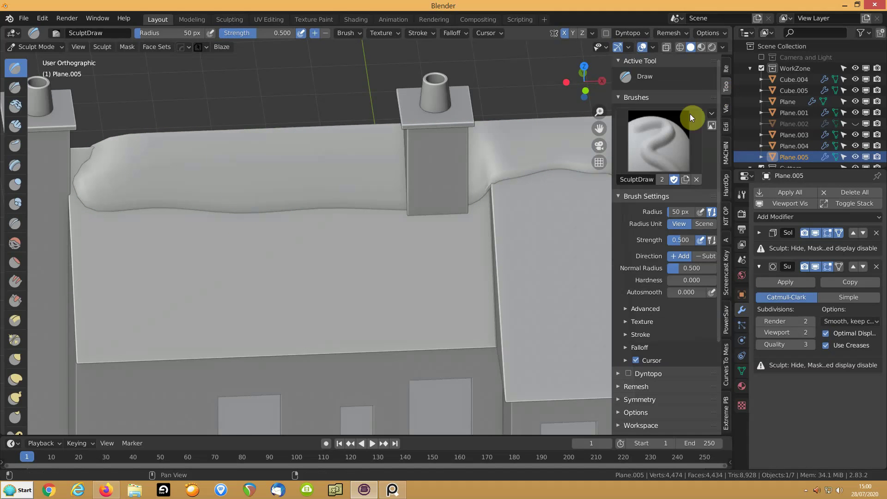
pyautogui.click(665, 150)
pyautogui.click(666, 151)
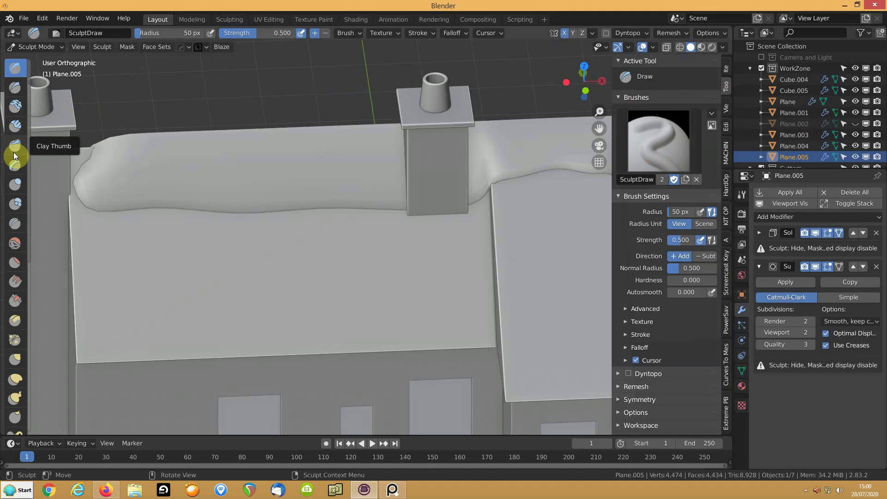
pyautogui.moveTo(30, 198); pyautogui.dragTo(61, 200)
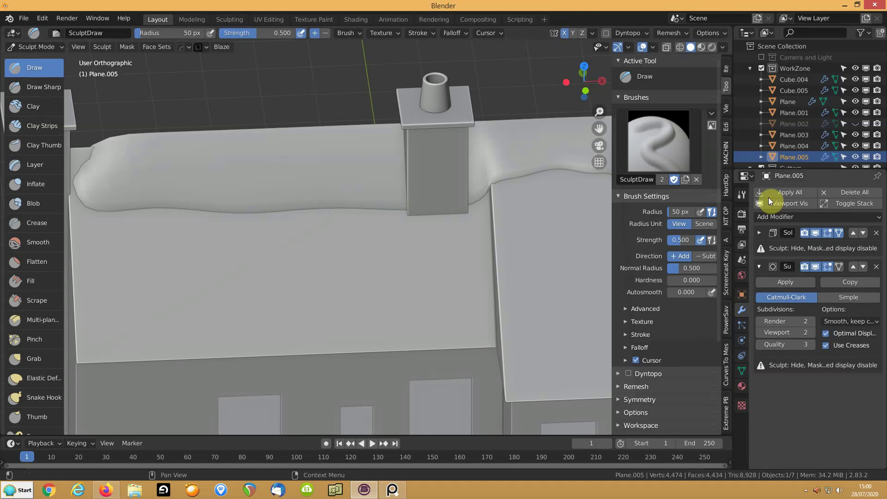
# - Set the Draw brush strength to 0.855 and sculpt the lower edge of the ridge cap's middle section beside the chimney
pyautogui.moveTo(347, 215); pyautogui.dragTo(271, 216, button='middle')
pyautogui.moveTo(483, 273); pyautogui.dragTo(439, 299)
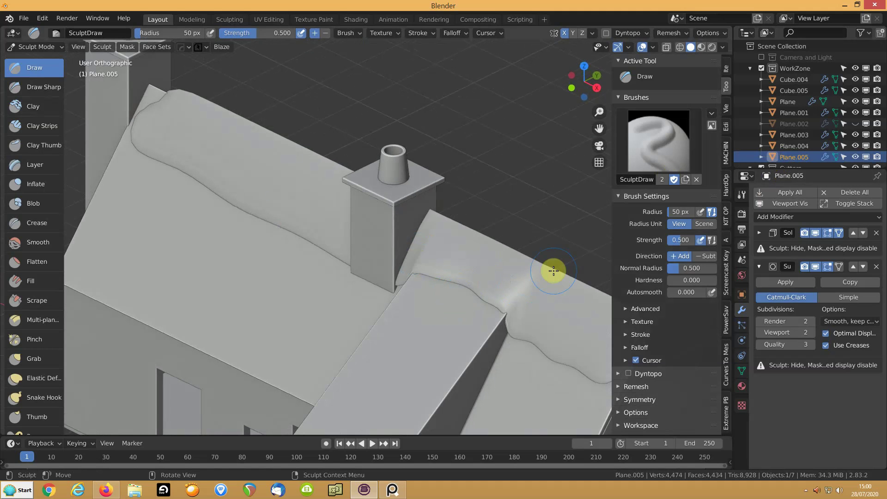
pyautogui.moveTo(680, 239); pyautogui.dragTo(702, 239)
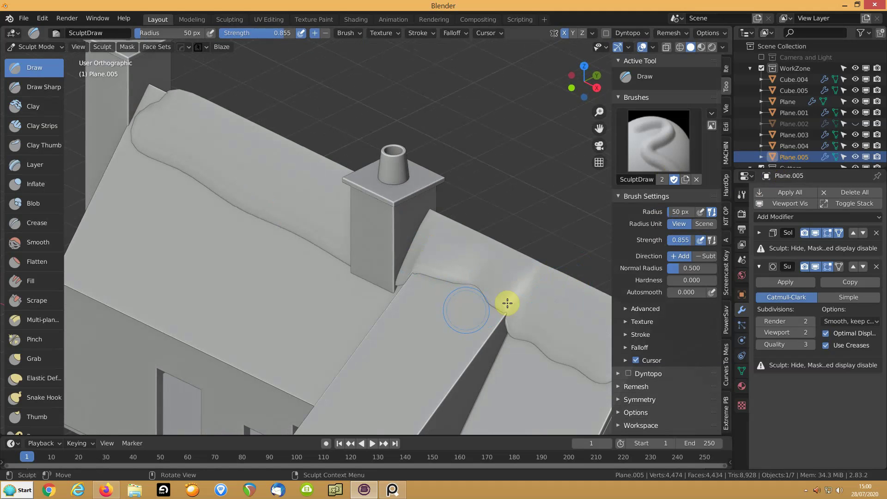
pyautogui.moveTo(451, 282); pyautogui.dragTo(422, 273)
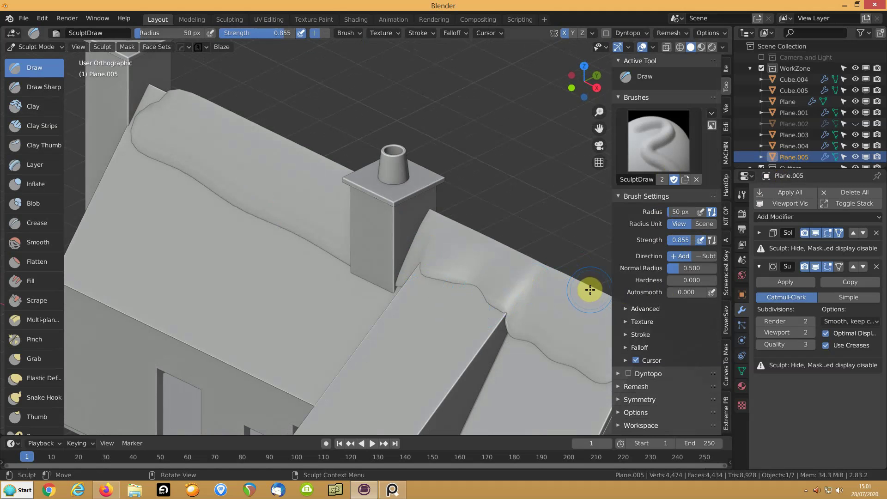
# - Sculpt uneven bulges with the Draw brush along the lower edge and slope of the long ridge cap section between the chimneys
pyautogui.moveTo(448, 289); pyautogui.dragTo(487, 295, button='middle')
pyautogui.moveTo(441, 315); pyautogui.dragTo(450, 284, button='middle')
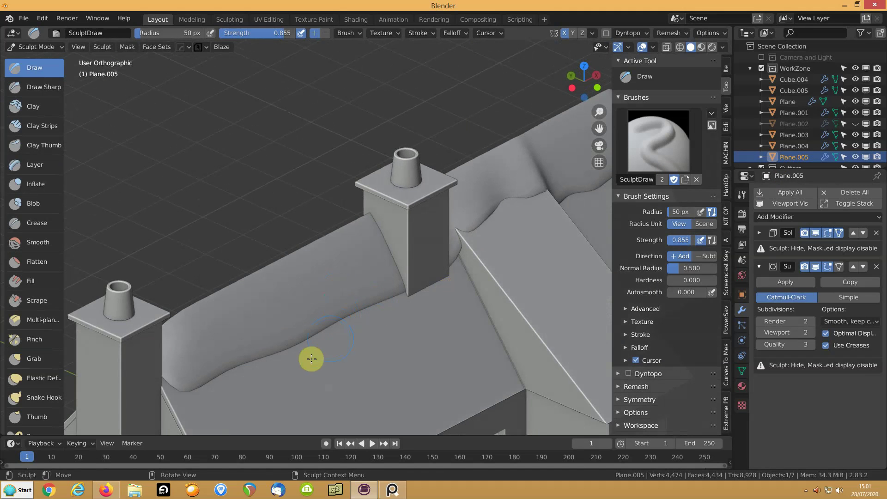
pyautogui.moveTo(279, 353)
pyautogui.mouseDown()
pyautogui.moveTo(286, 342)
pyautogui.moveTo(293, 352)
pyautogui.moveTo(278, 349)
pyautogui.mouseUp()
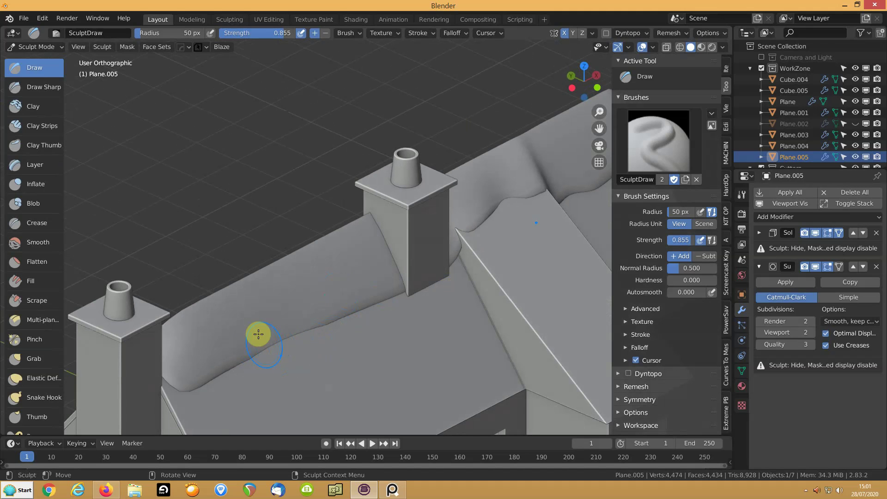
pyautogui.moveTo(252, 311); pyautogui.dragTo(278, 345)
pyautogui.moveTo(250, 310)
pyautogui.mouseDown()
pyautogui.moveTo(307, 357)
pyautogui.moveTo(277, 358)
pyautogui.moveTo(307, 337)
pyautogui.mouseUp()
pyautogui.moveTo(332, 284); pyautogui.dragTo(371, 322)
# - Try sculpting the ridge cap's crest with dynamic topology enabled, and undo it
pyautogui.moveTo(469, 235)
pyautogui.mouseDown(button='middle')
pyautogui.moveTo(382, 303)
pyautogui.moveTo(428, 297)
pyautogui.moveTo(446, 348)
pyautogui.mouseUp(button='middle')
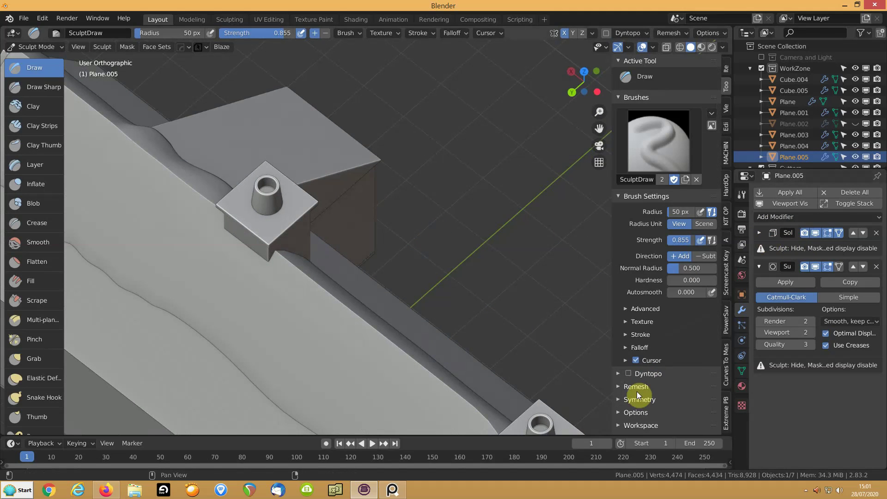
pyautogui.click(629, 373)
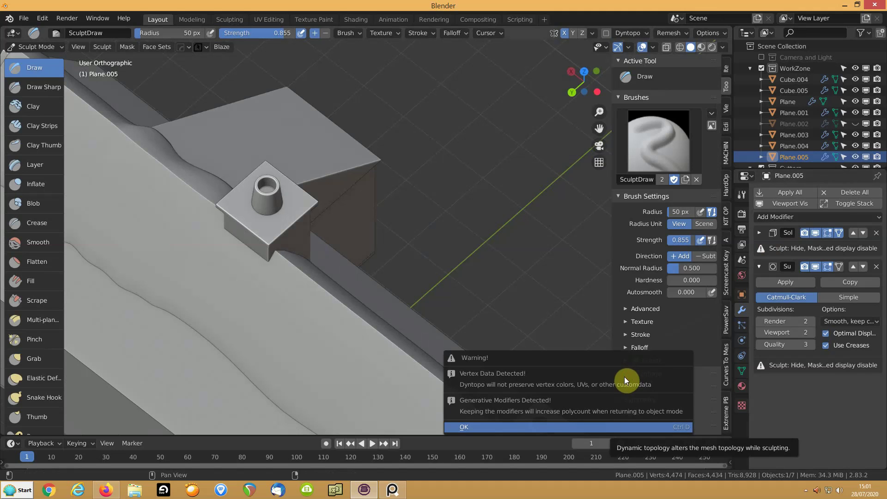
pyautogui.click(527, 426)
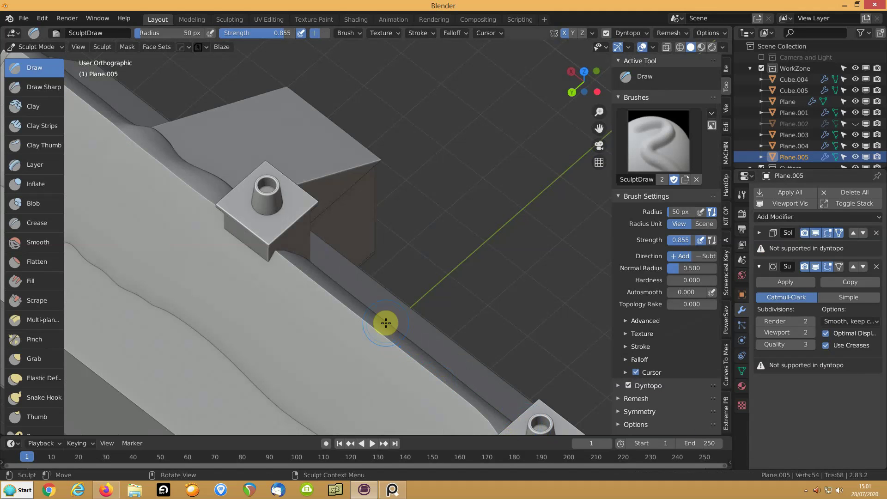
pyautogui.moveTo(381, 329)
pyautogui.mouseDown()
pyautogui.moveTo(374, 336)
pyautogui.moveTo(351, 322)
pyautogui.moveTo(378, 354)
pyautogui.mouseUp()
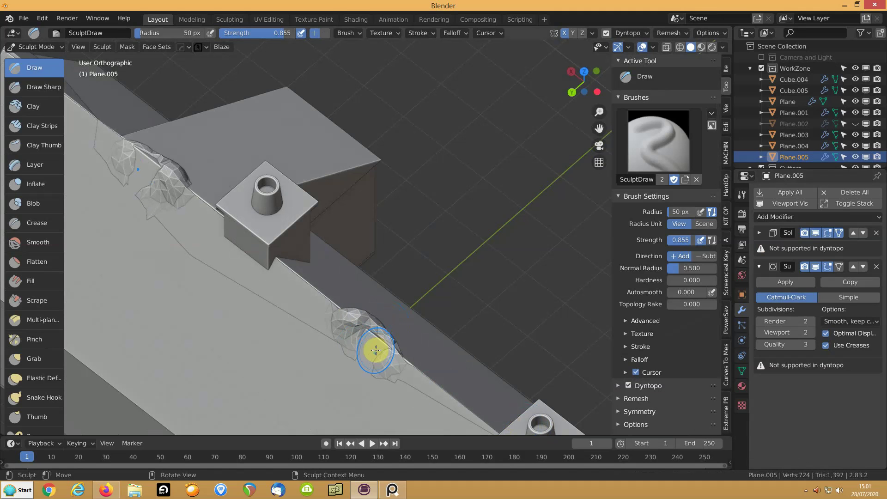
pyautogui.hotkey('ctrl', 'z')
pyautogui.hotkey('ctrl', 'z')
pyautogui.moveTo(375, 326); pyautogui.dragTo(376, 327)
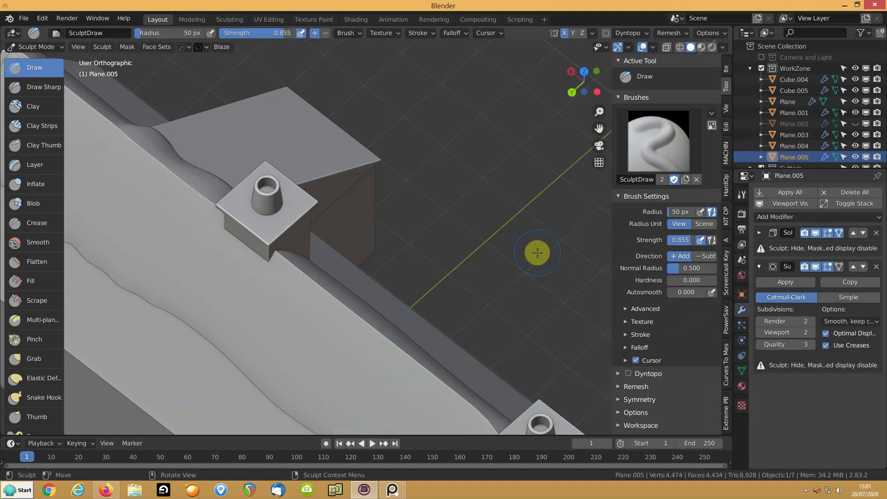
# - Switch the Draw brush to subtract and carve into the ridge cap's crest and its lower corner at the gable end
pyautogui.click(700, 256)
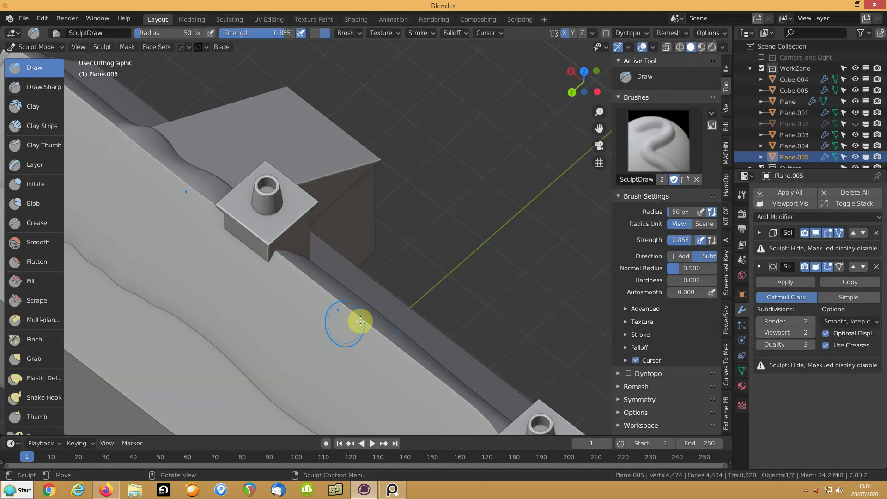
pyautogui.moveTo(402, 309)
pyautogui.mouseDown(button='middle')
pyautogui.moveTo(293, 291)
pyautogui.moveTo(364, 352)
pyautogui.mouseUp(button='middle')
pyautogui.moveTo(487, 257)
pyautogui.keyDown('shift'); pyautogui.mouseDown()
pyautogui.moveTo(489, 266)
pyautogui.moveTo(501, 230)
pyautogui.moveTo(505, 239)
pyautogui.moveTo(472, 278)
pyautogui.moveTo(453, 258)
pyautogui.moveTo(462, 264)
pyautogui.mouseUp(); pyautogui.keyUp('shift')
pyautogui.moveTo(462, 263)
pyautogui.mouseDown(button='middle')
pyautogui.moveTo(472, 269)
pyautogui.moveTo(409, 264)
pyautogui.mouseUp(button='middle')
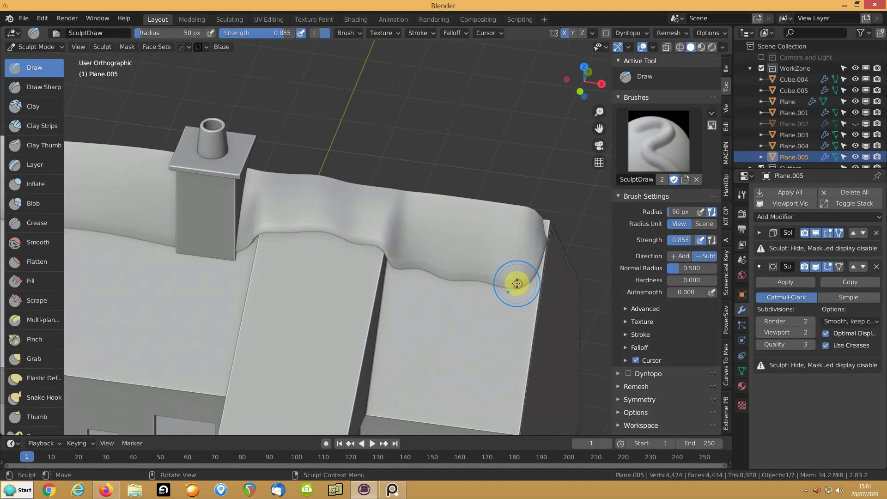
pyautogui.moveTo(516, 272)
pyautogui.mouseDown()
pyautogui.moveTo(518, 283)
pyautogui.moveTo(533, 279)
pyautogui.moveTo(531, 261)
pyautogui.mouseUp()
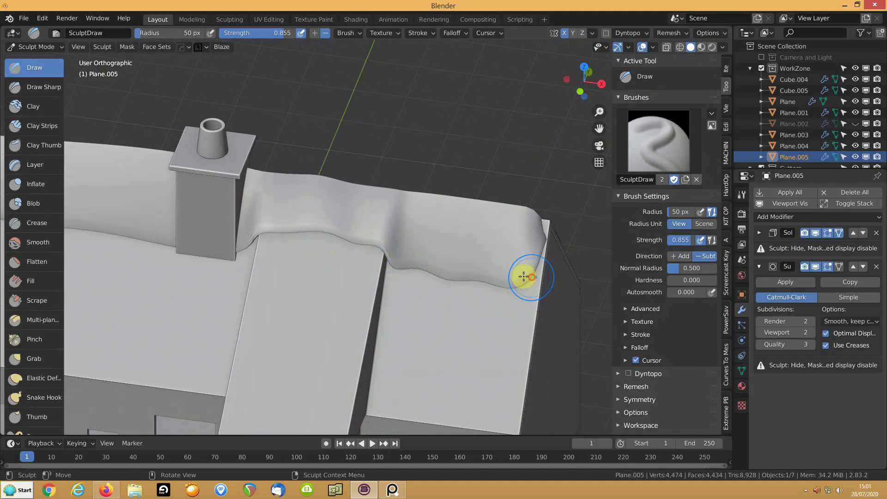
# - Sculpt the front lower edge of the ridge cap from the gable end towards the chimney with the Clay brush at strength 0.500
pyautogui.click(31, 108)
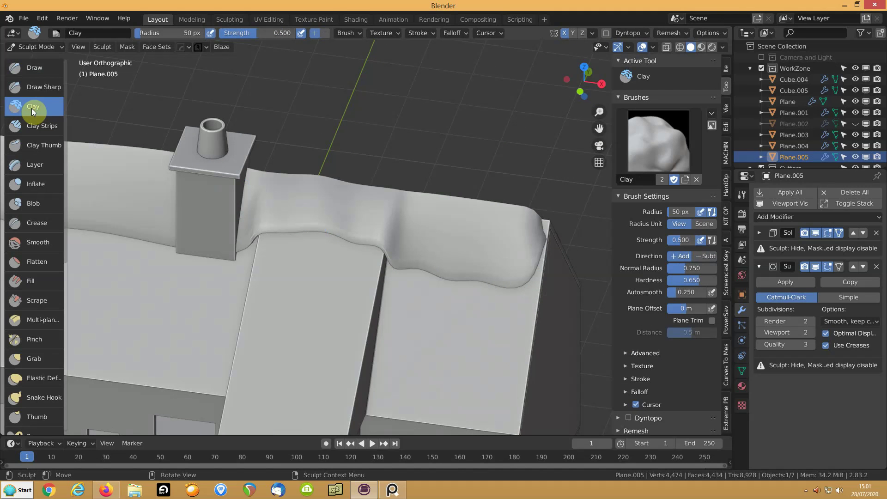
pyautogui.moveTo(519, 285)
pyautogui.mouseDown()
pyautogui.moveTo(513, 270)
pyautogui.moveTo(363, 247)
pyautogui.moveTo(390, 260)
pyautogui.moveTo(365, 241)
pyautogui.moveTo(378, 249)
pyautogui.mouseUp()
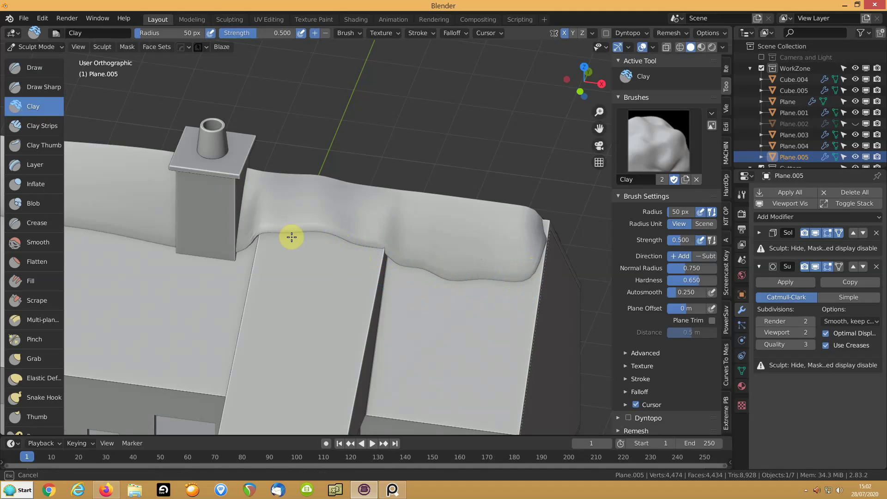
pyautogui.moveTo(299, 232); pyautogui.dragTo(280, 241)
# - Try a Clay brush stroke along the ridge cap's crest near the gable end, and undo it
pyautogui.moveTo(416, 256)
pyautogui.mouseDown(button='middle')
pyautogui.moveTo(313, 256)
pyautogui.moveTo(318, 265)
pyautogui.mouseUp(button='middle')
pyautogui.moveTo(384, 277); pyautogui.dragTo(388, 248)
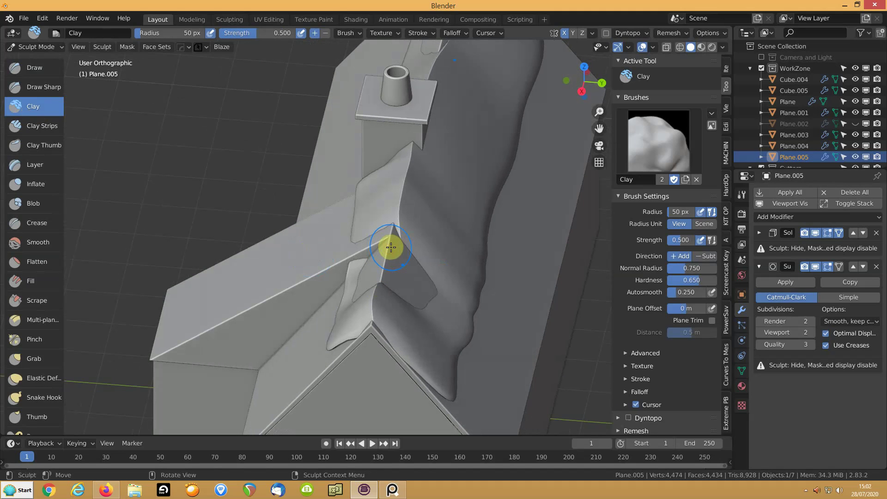
pyautogui.hotkey('ctrl', 'z')
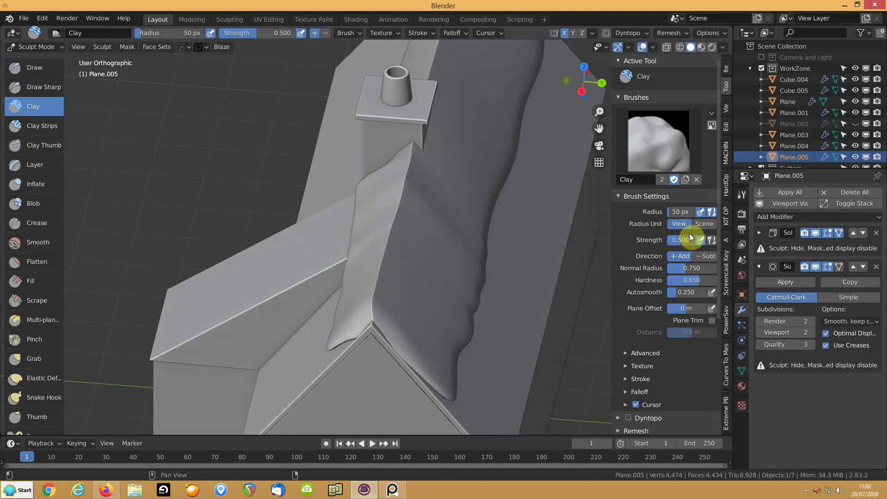
# - Try a Clay brush stroke at strength 0.258 on the ridge cap's crest above the gable, and undo it
pyautogui.moveTo(373, 285)
pyautogui.mouseDown()
pyautogui.moveTo(379, 277)
pyautogui.moveTo(379, 289)
pyautogui.mouseUp()
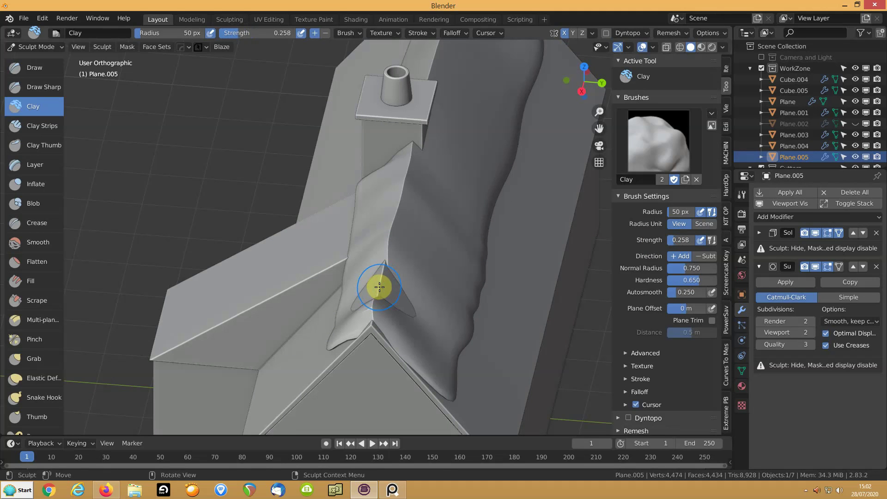
pyautogui.hotkey('ctrl', 'z')
pyautogui.hotkey('ctrl', 'z')
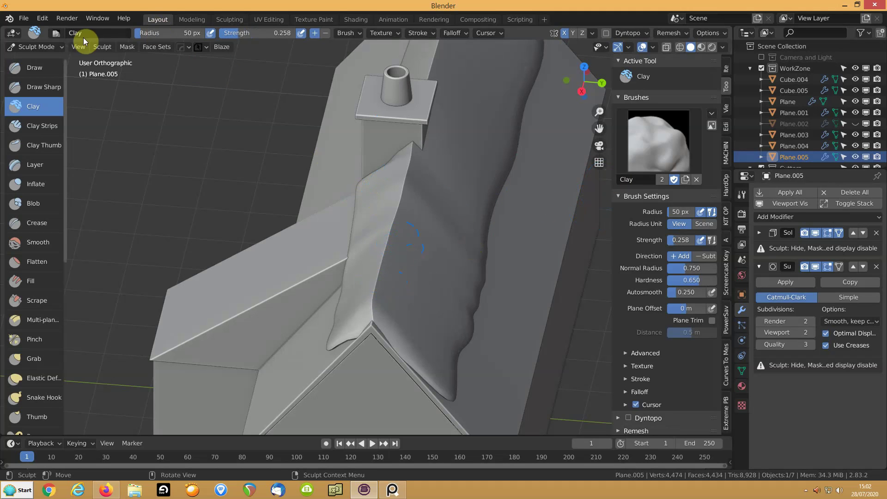
# - Leave sculpting for Object Mode, deselect the ridge cap and check the whole cottage from the gable end
pyautogui.click(43, 46)
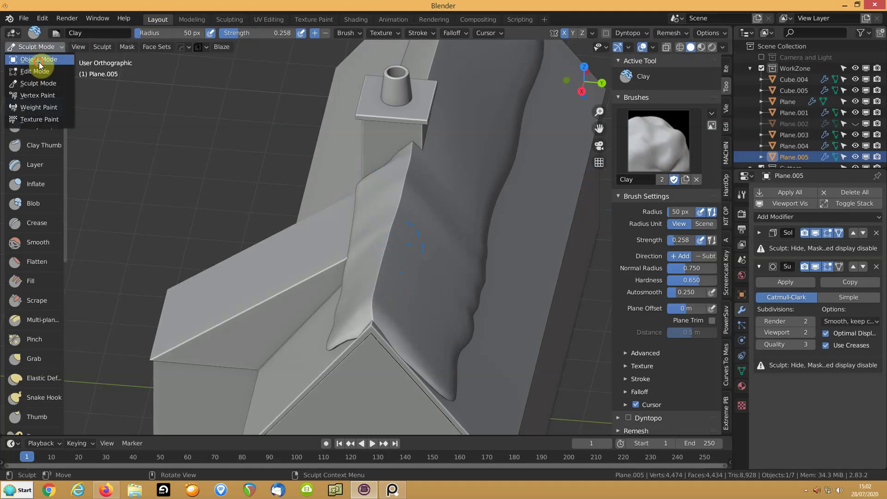
pyautogui.click(39, 62)
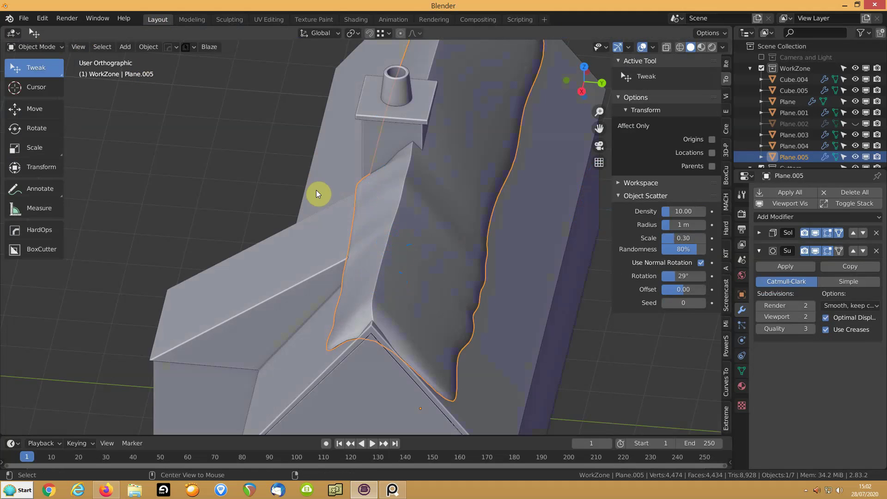
pyautogui.moveTo(248, 206); pyautogui.dragTo(307, 201, button='middle')
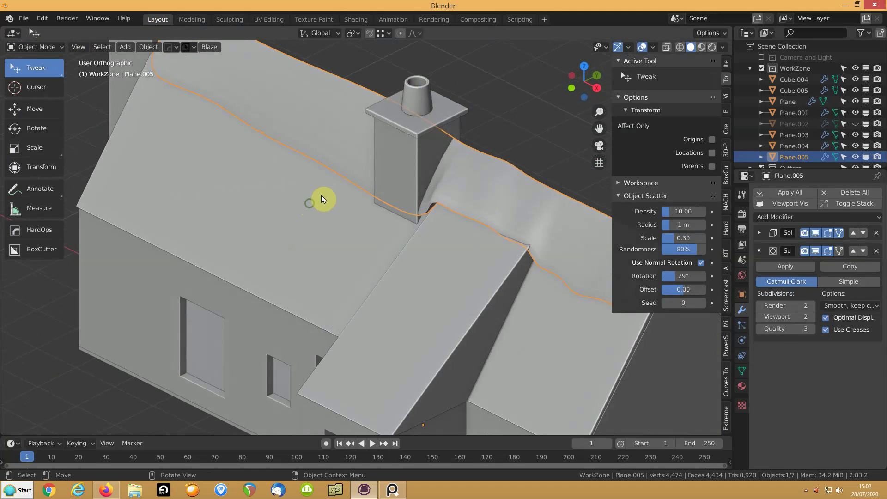
pyautogui.scroll(-3, 324, 195)
pyautogui.click(194, 198)
pyautogui.moveTo(194, 197); pyautogui.dragTo(195, 218, button='middle')
pyautogui.moveTo(344, 166); pyautogui.dragTo(211, 182, button='middle')
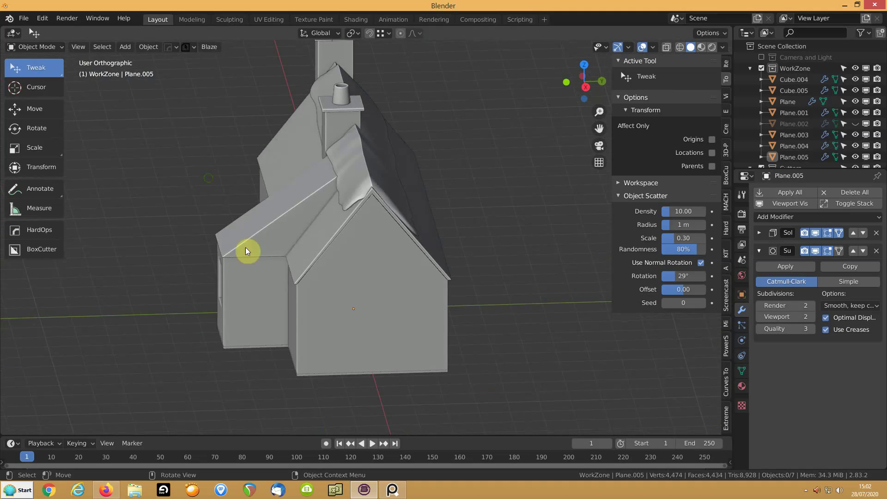
pyautogui.click(808, 492)
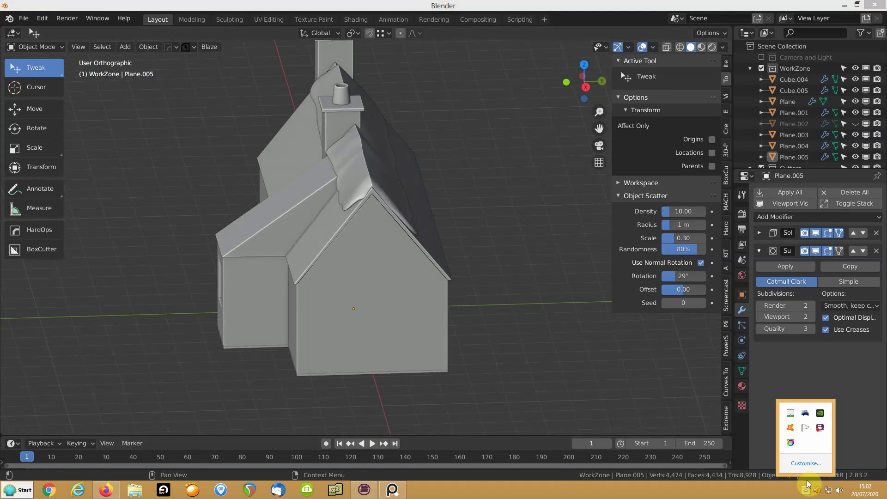